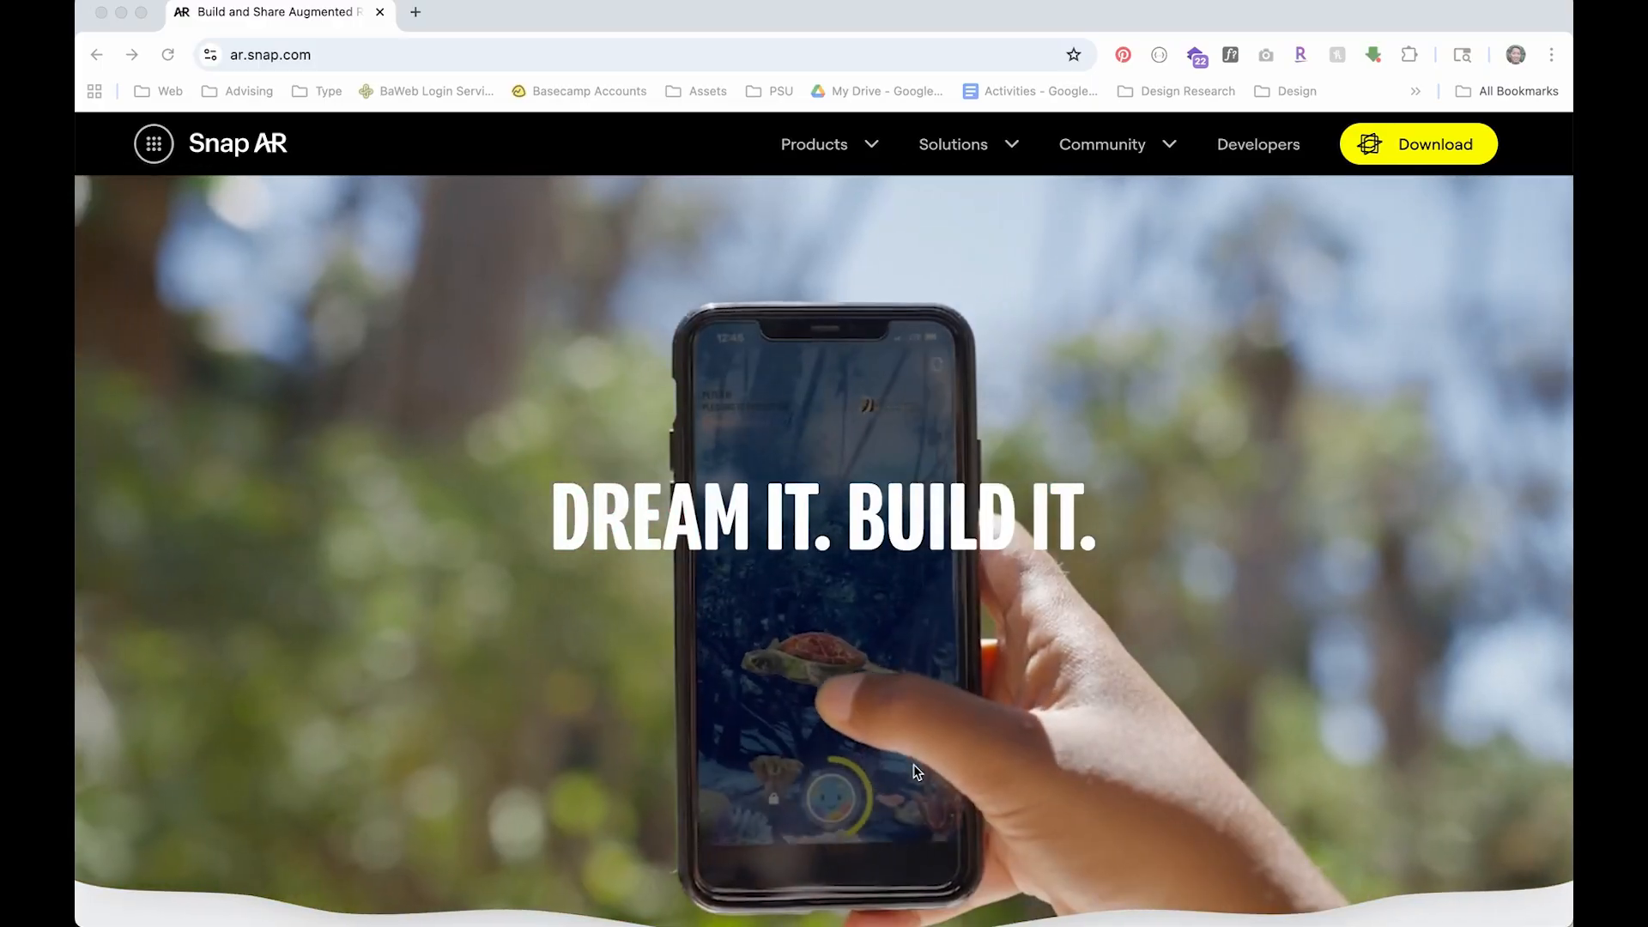
Open the Lens Studio download page from the Snap AR homepage and check which operating system versions are offered
scroll(879, 721, down, 3)
scroll(878, 721, up, 4)
scroll(880, 720, down, 10)
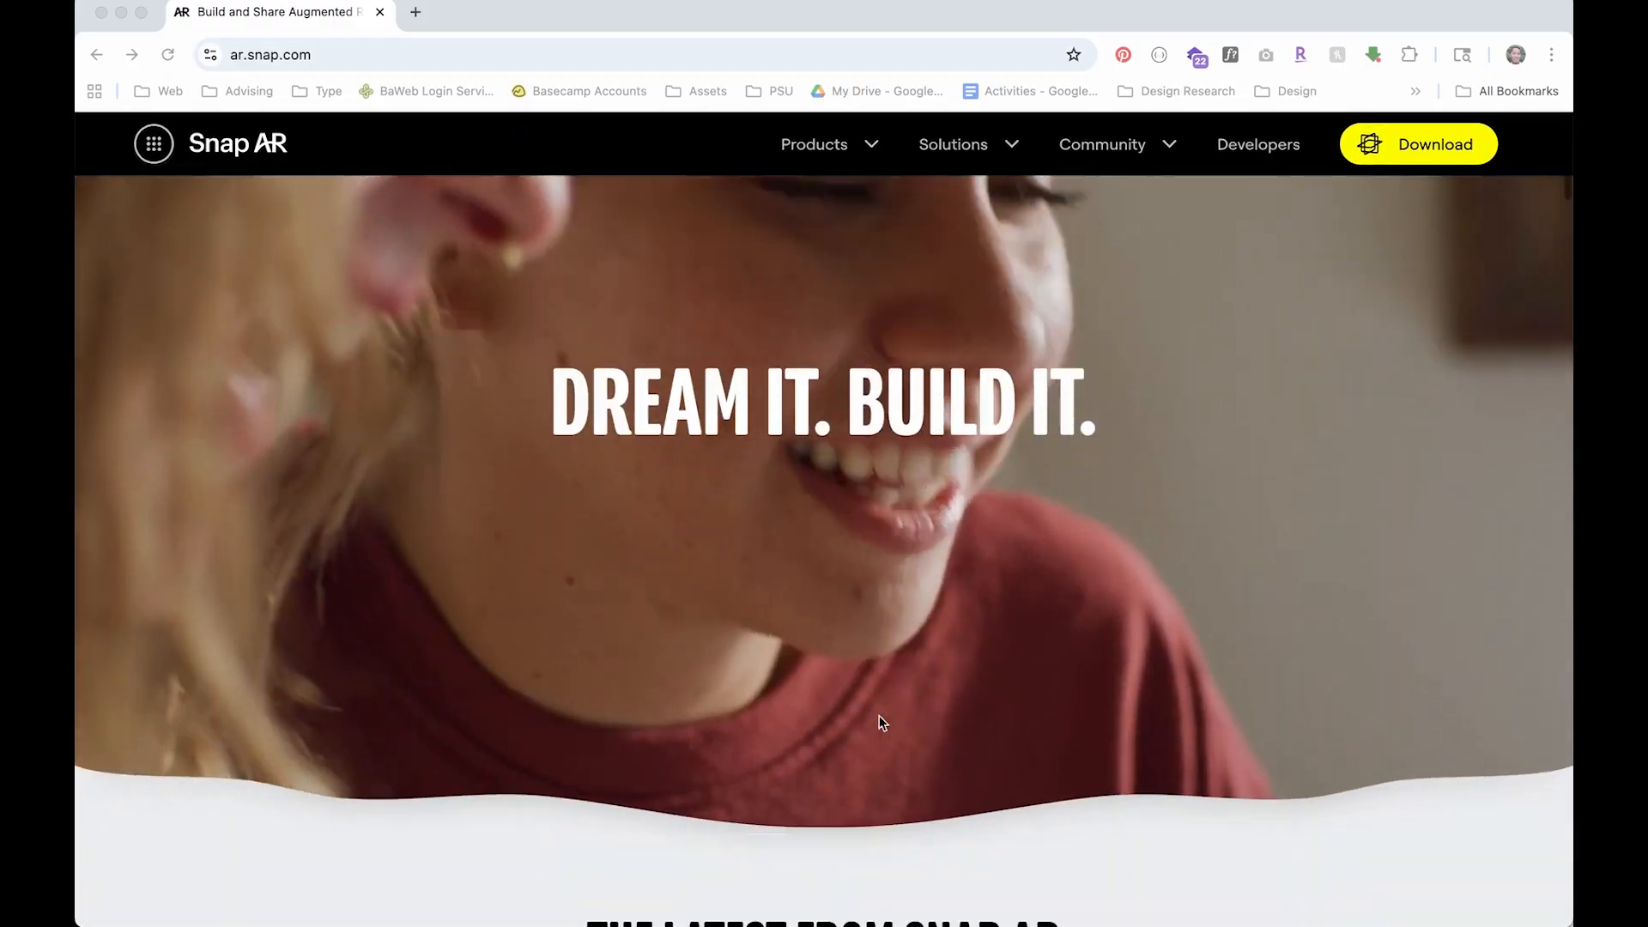
scroll(879, 721, down, 15)
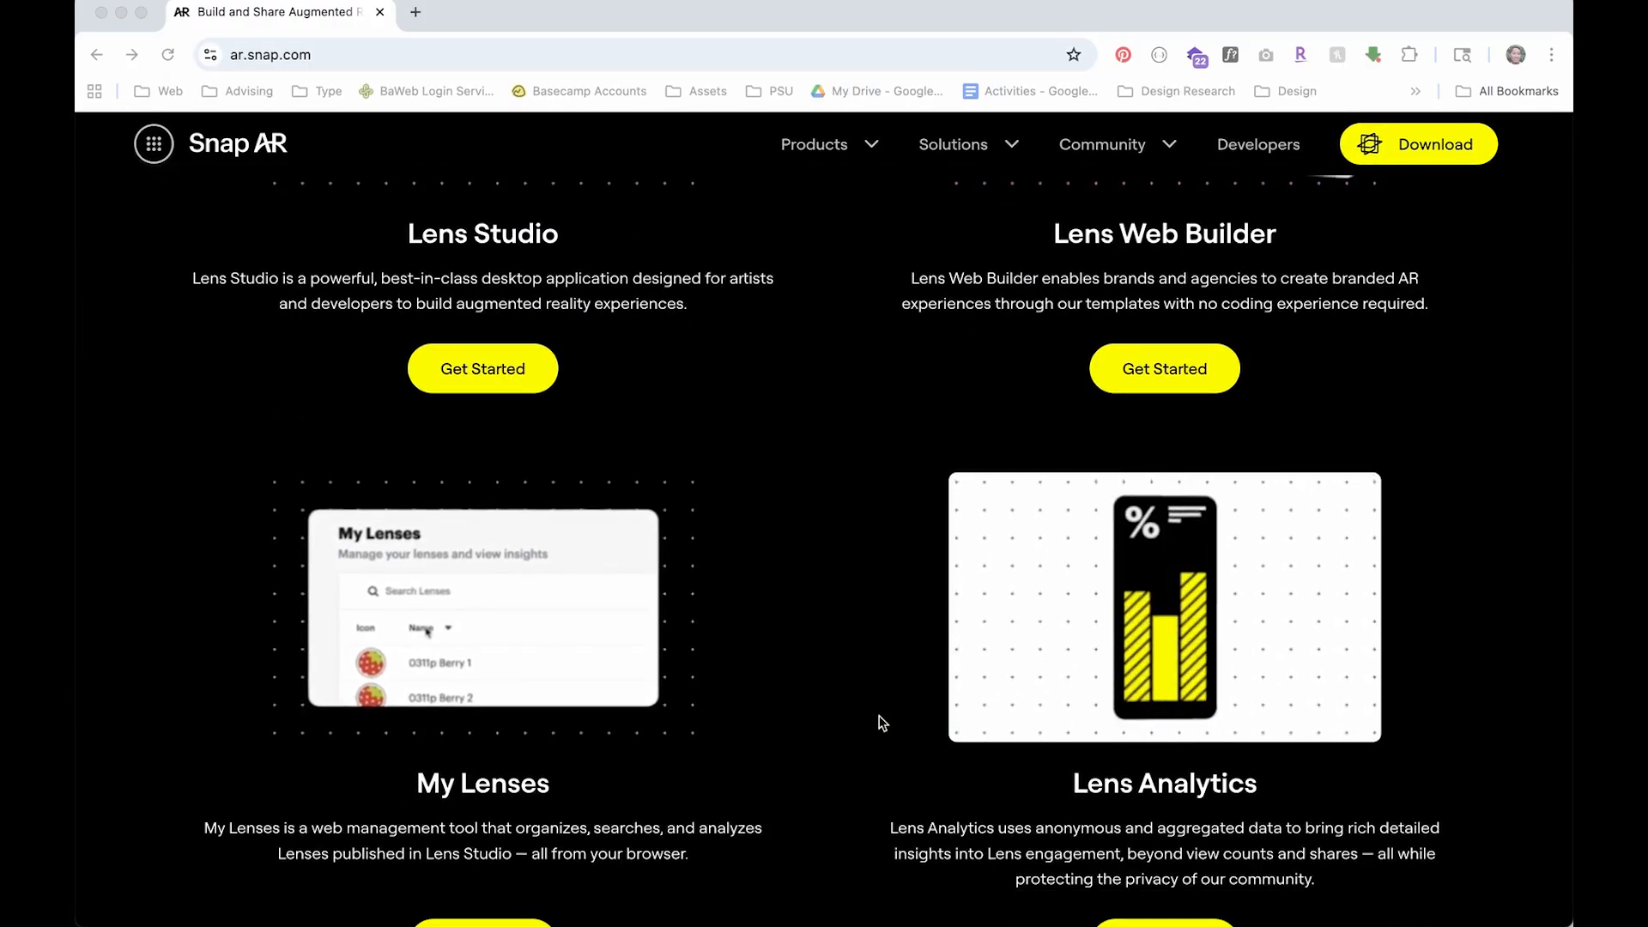
scroll(881, 723, down, 6)
scroll(880, 721, up, 20)
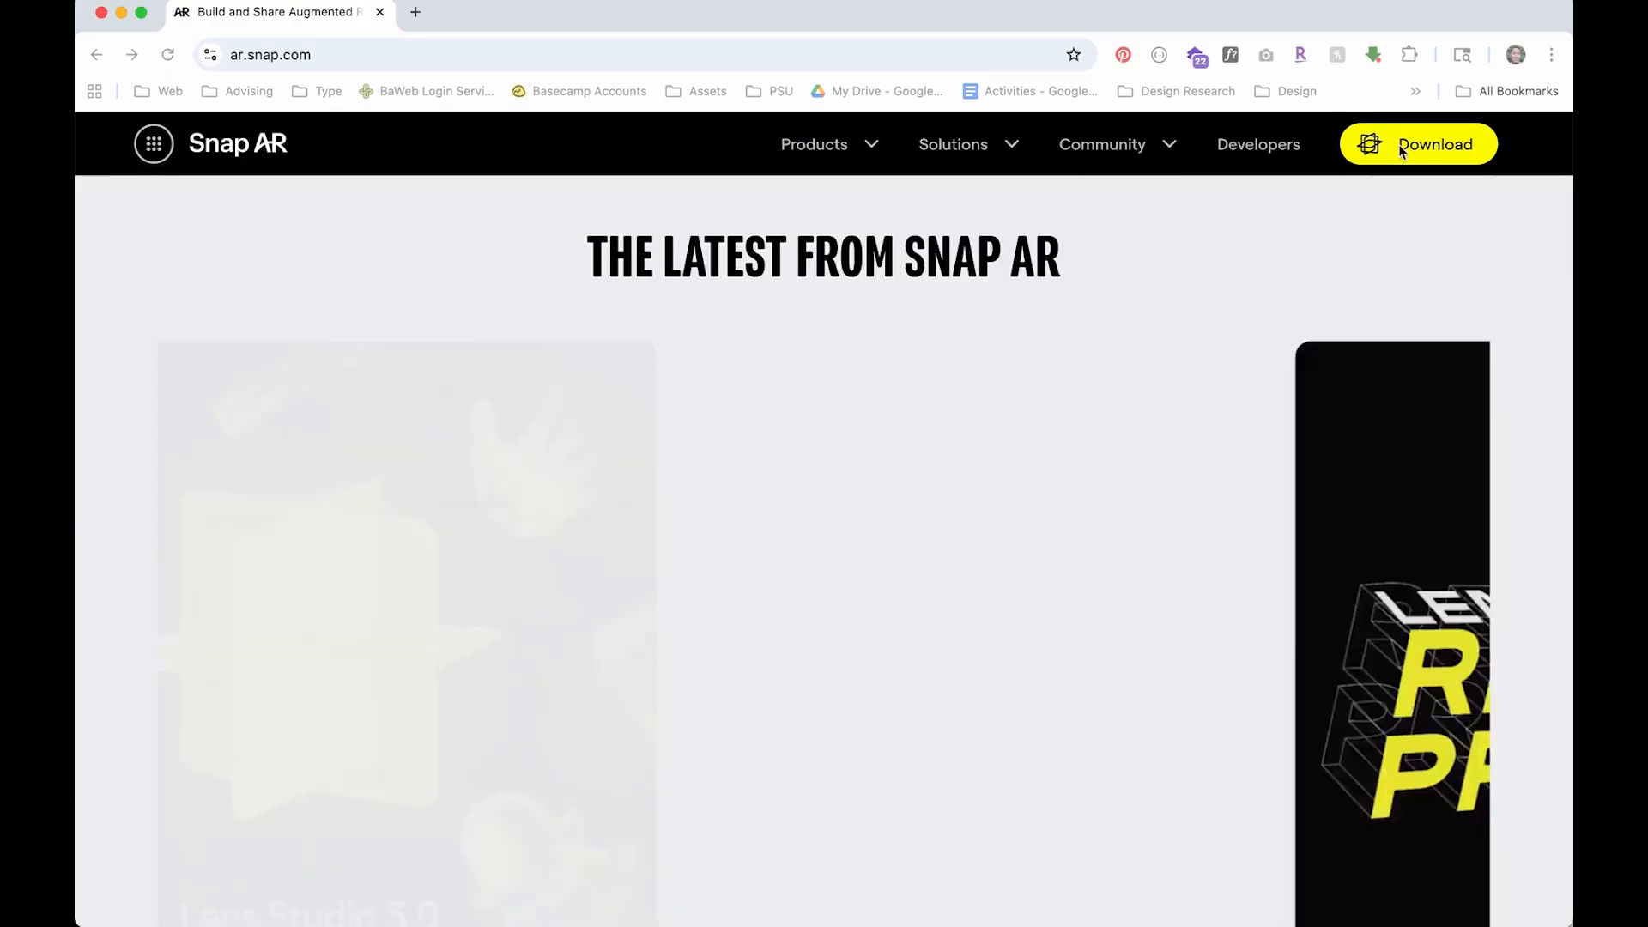
click(1399, 146)
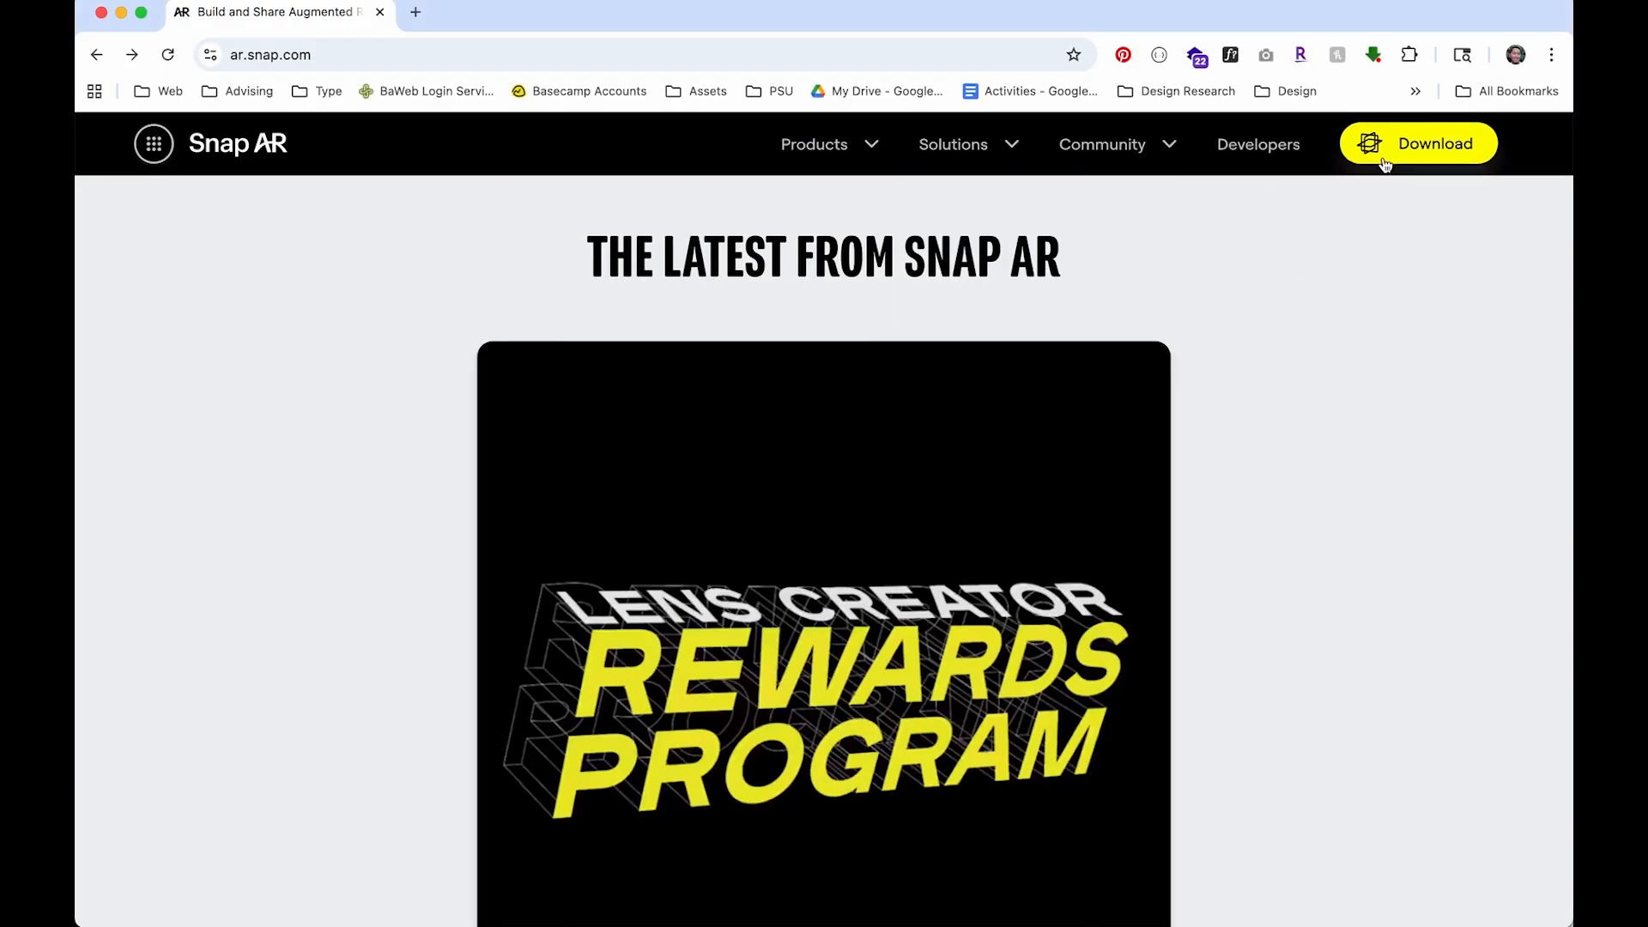
click(1385, 162)
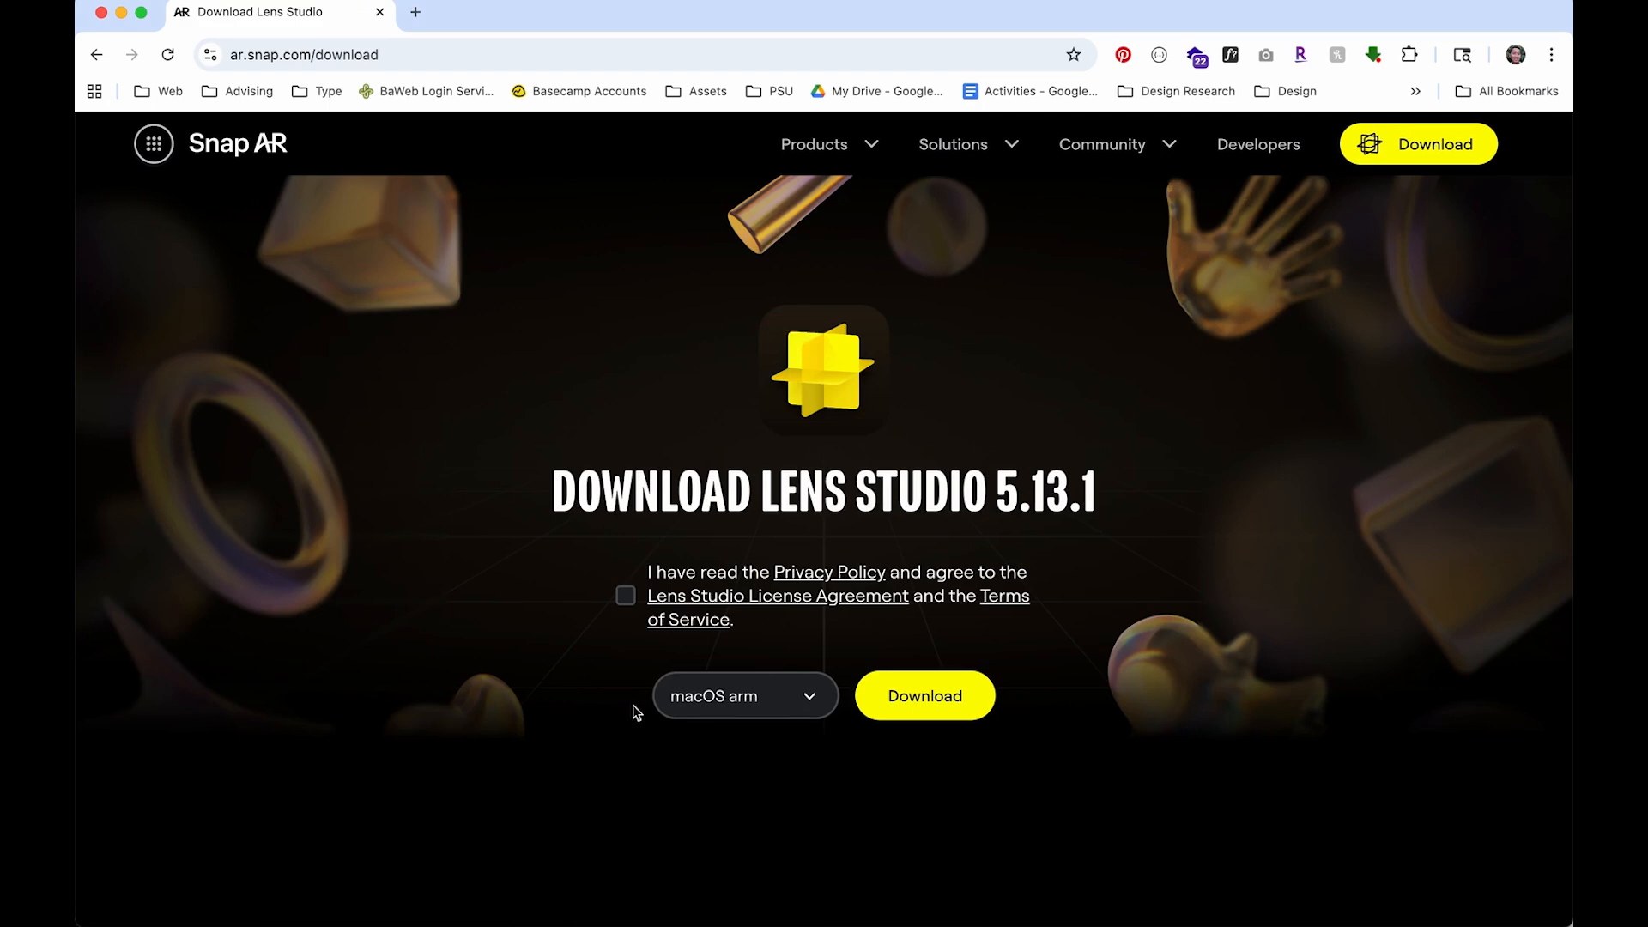
click(785, 686)
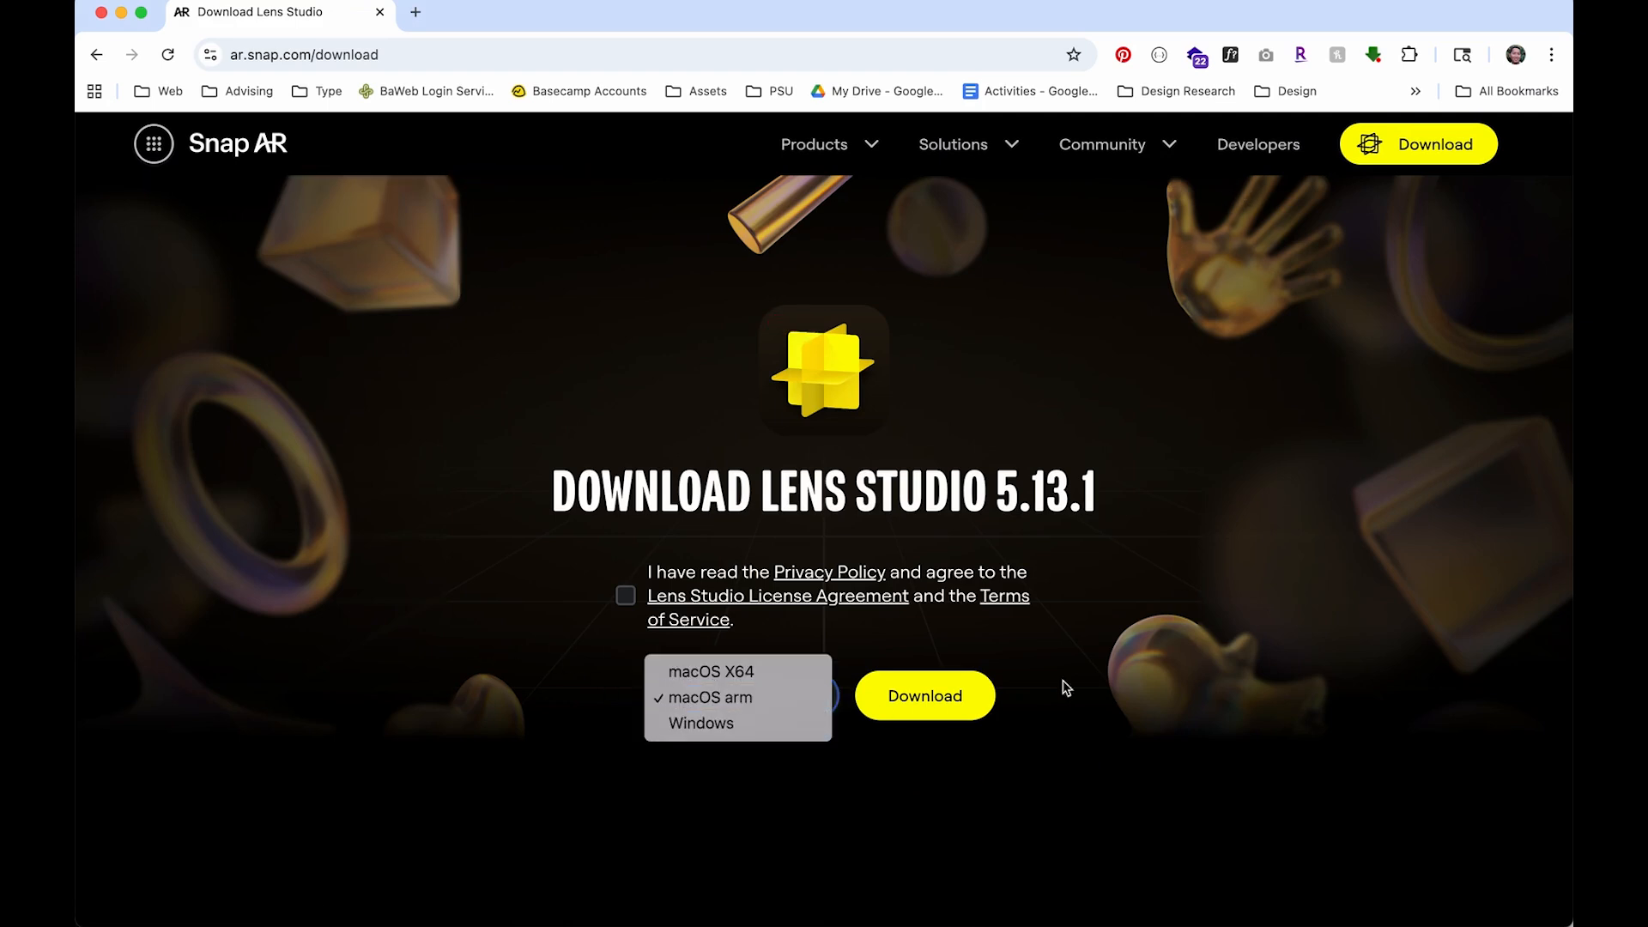
click(1234, 700)
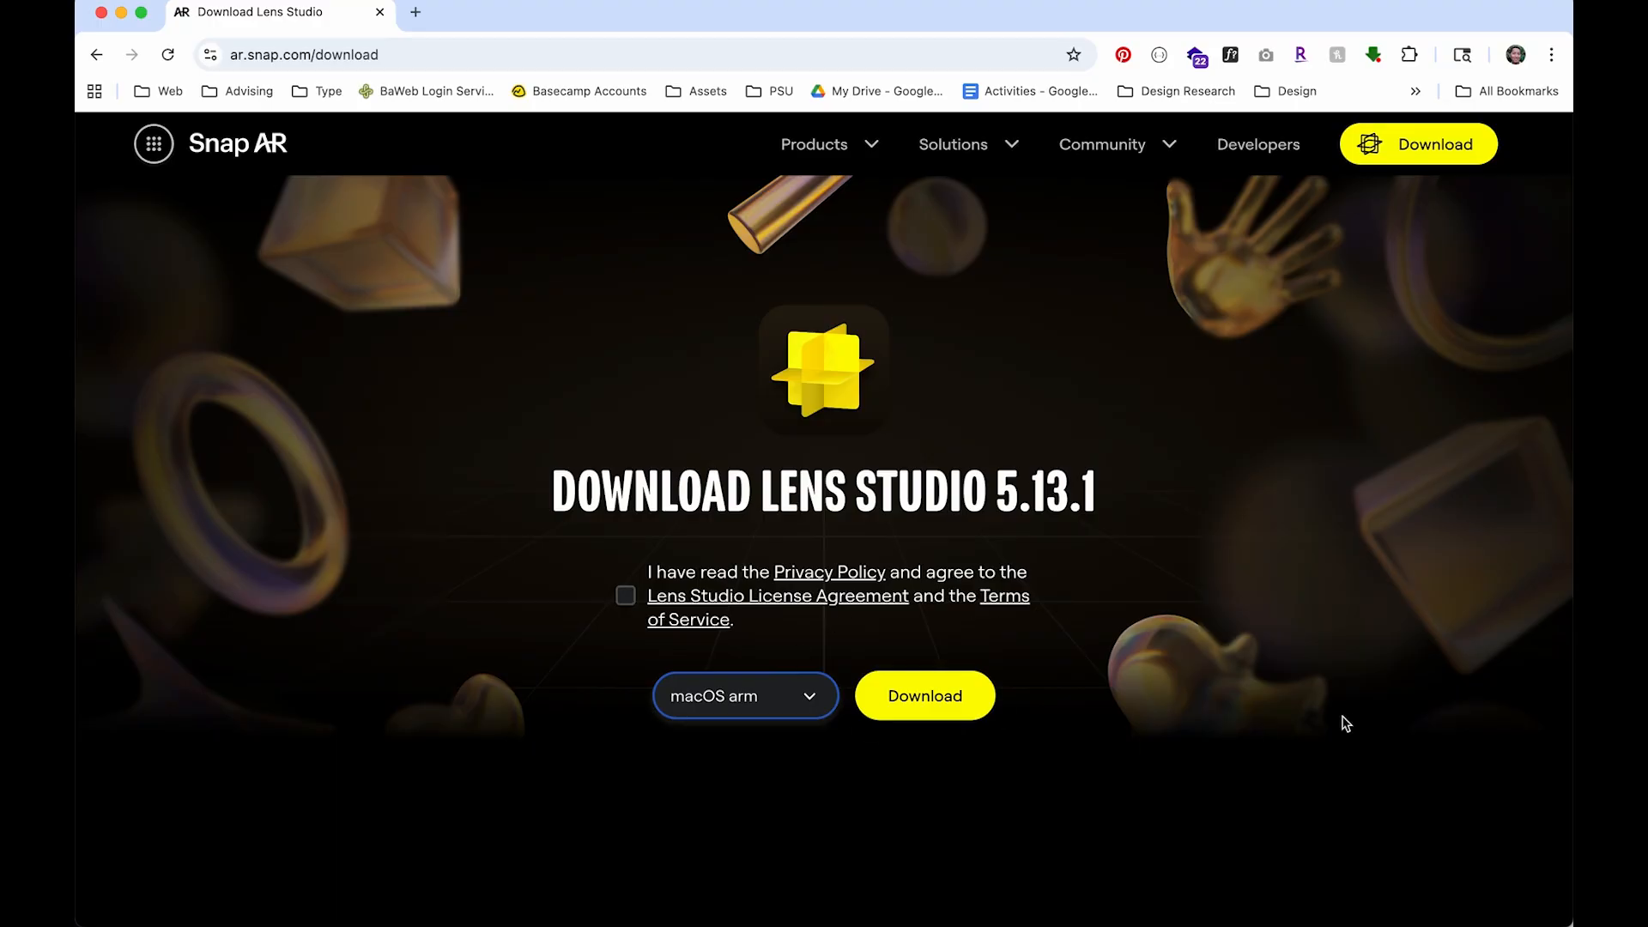
Switch to Lens Studio and toggle the Light and Envmap objects off and on again in the scene hierarchy
key(super+Tab)
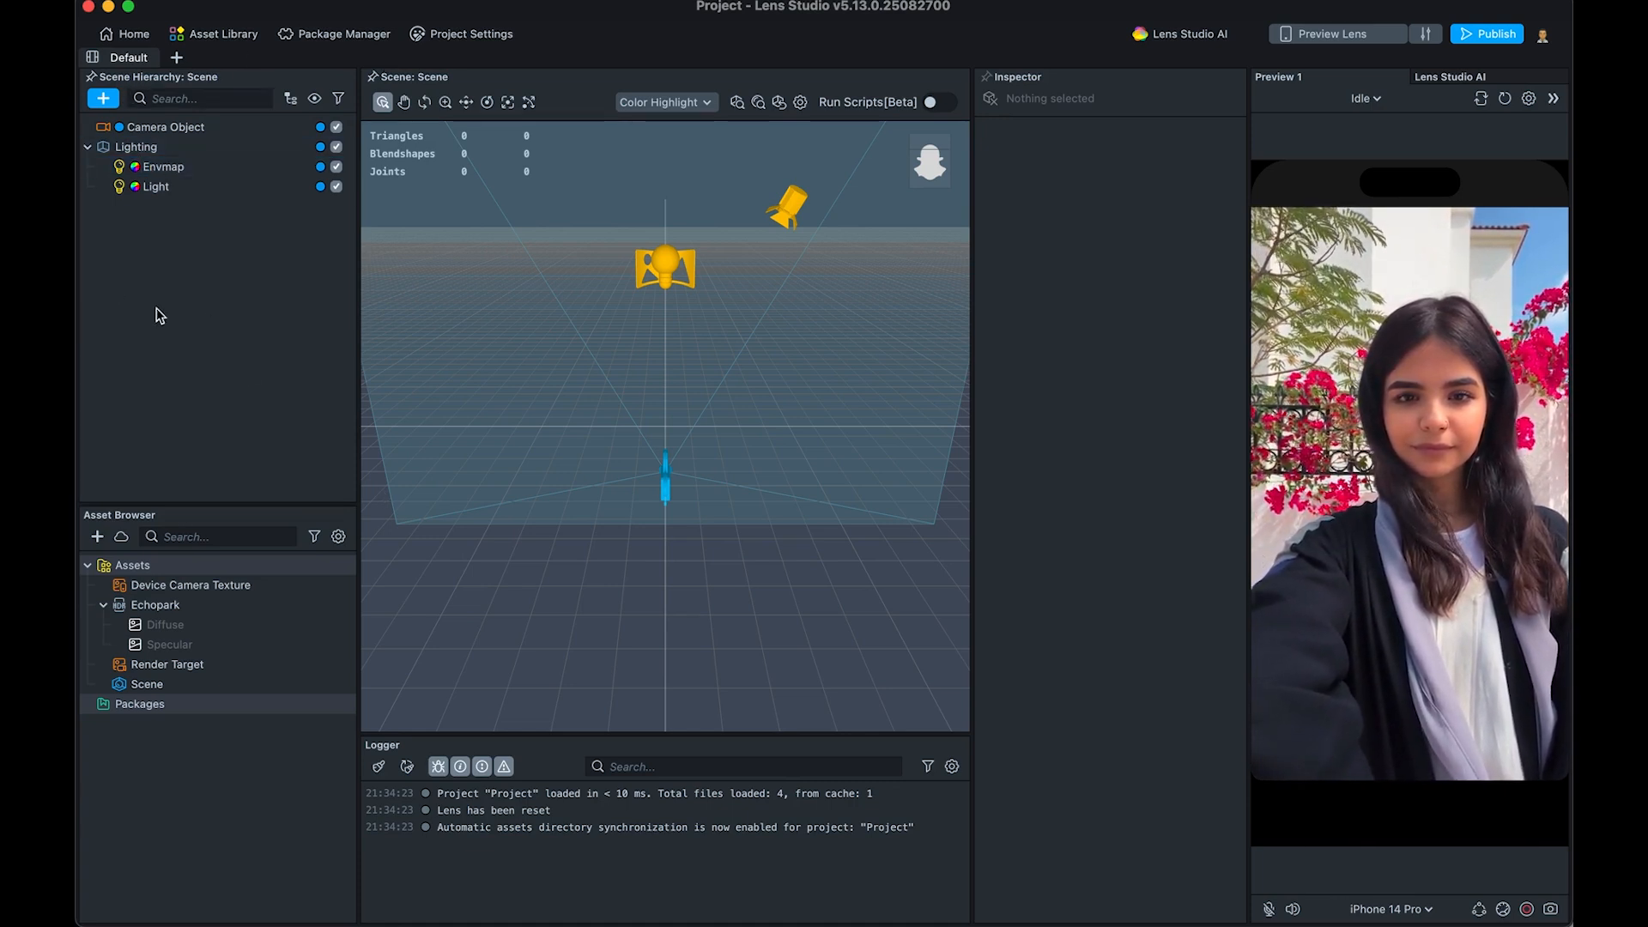
click(336, 187)
click(340, 171)
click(339, 188)
click(341, 171)
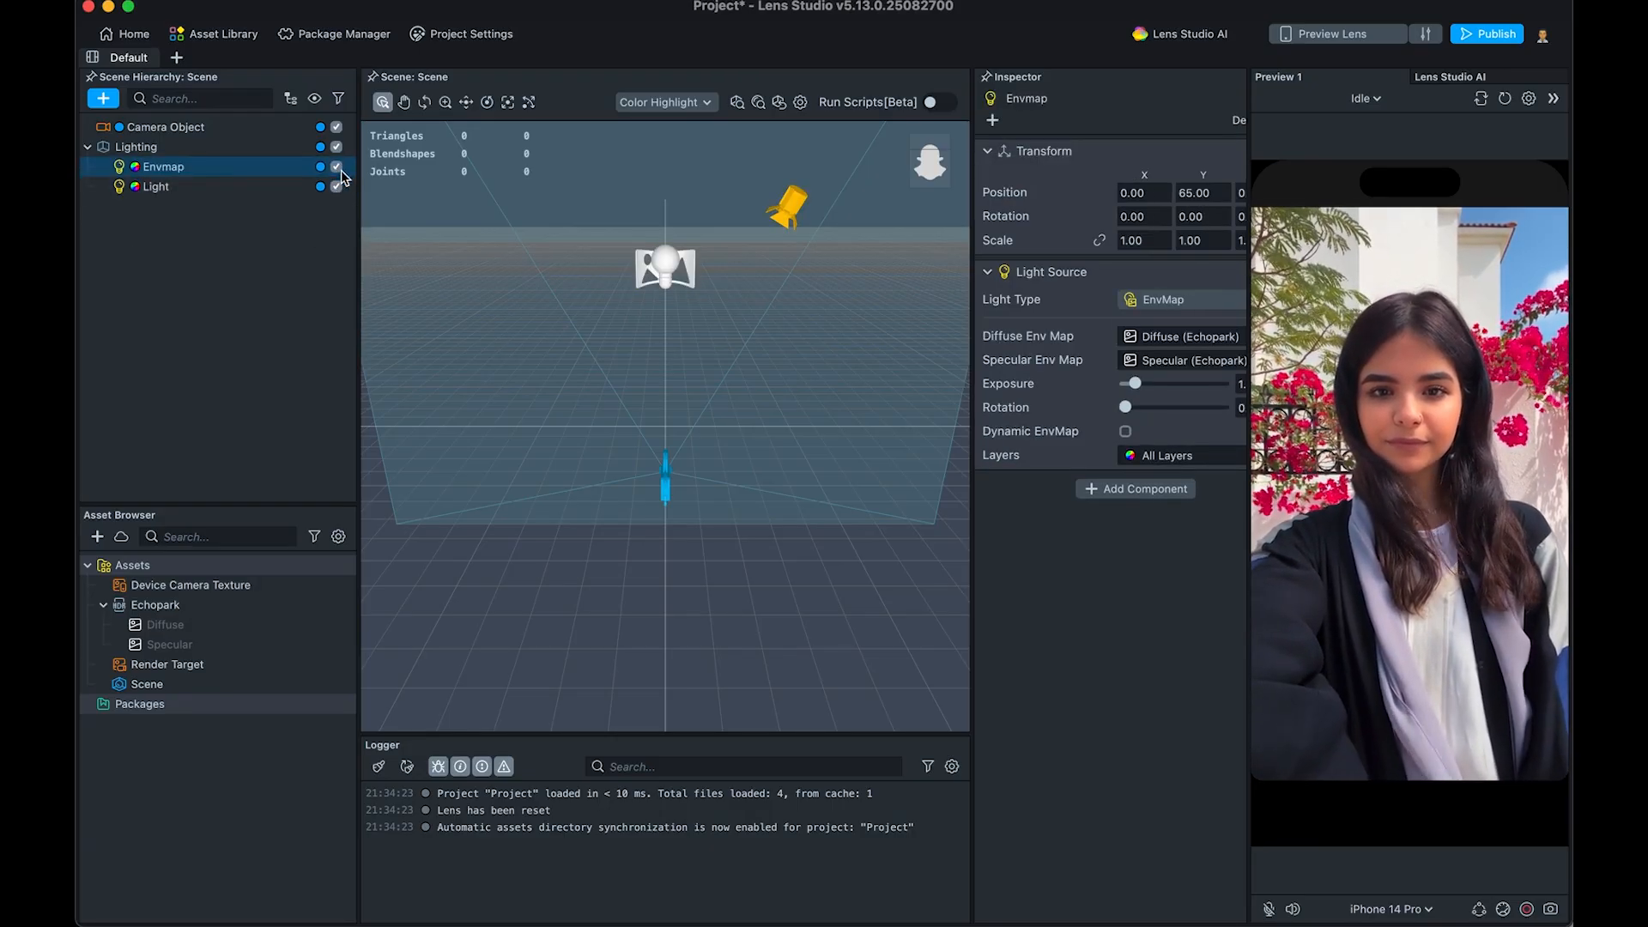
Collapse and re-expand the Lighting group, and view the asset types that can be added to the project
click(87, 148)
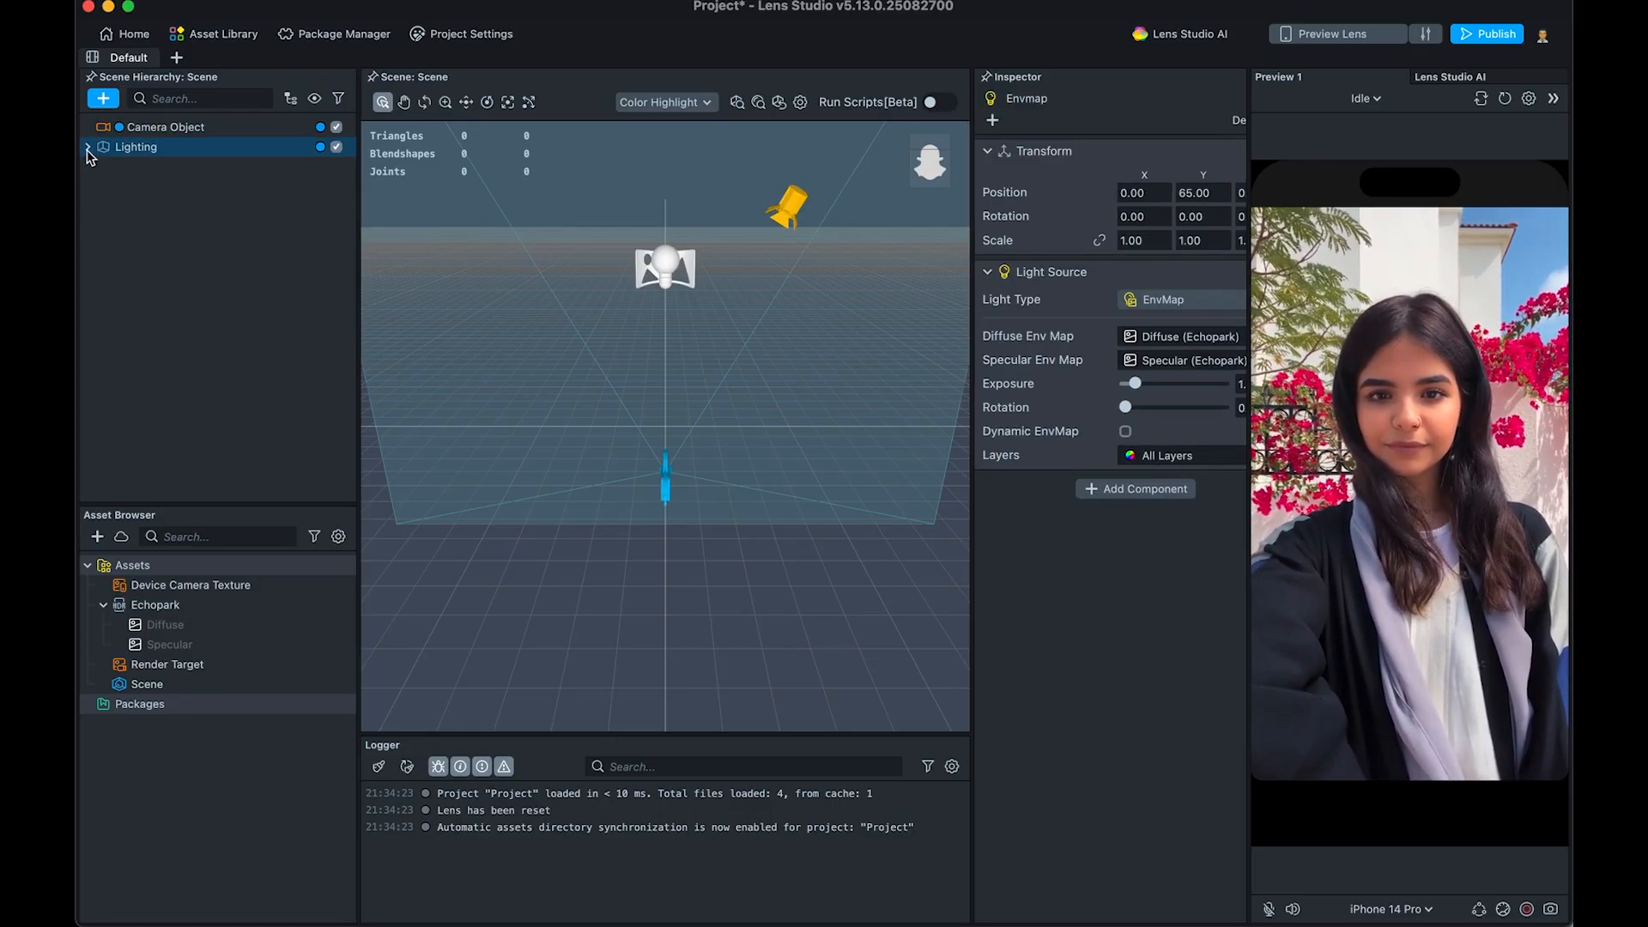
click(87, 148)
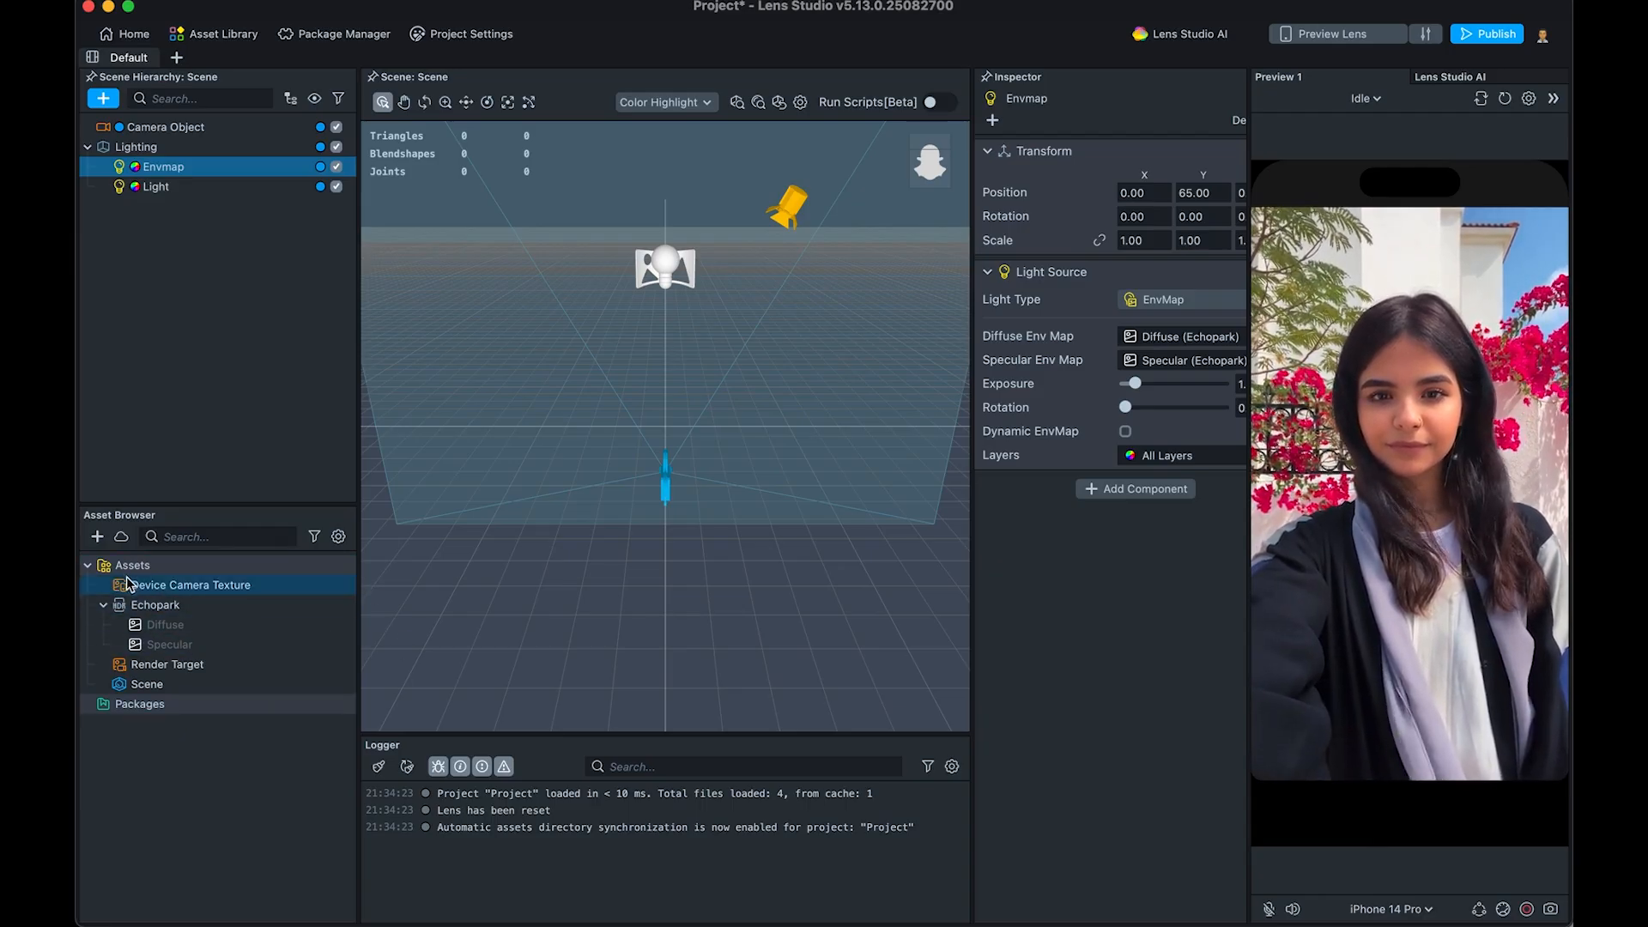
click(97, 537)
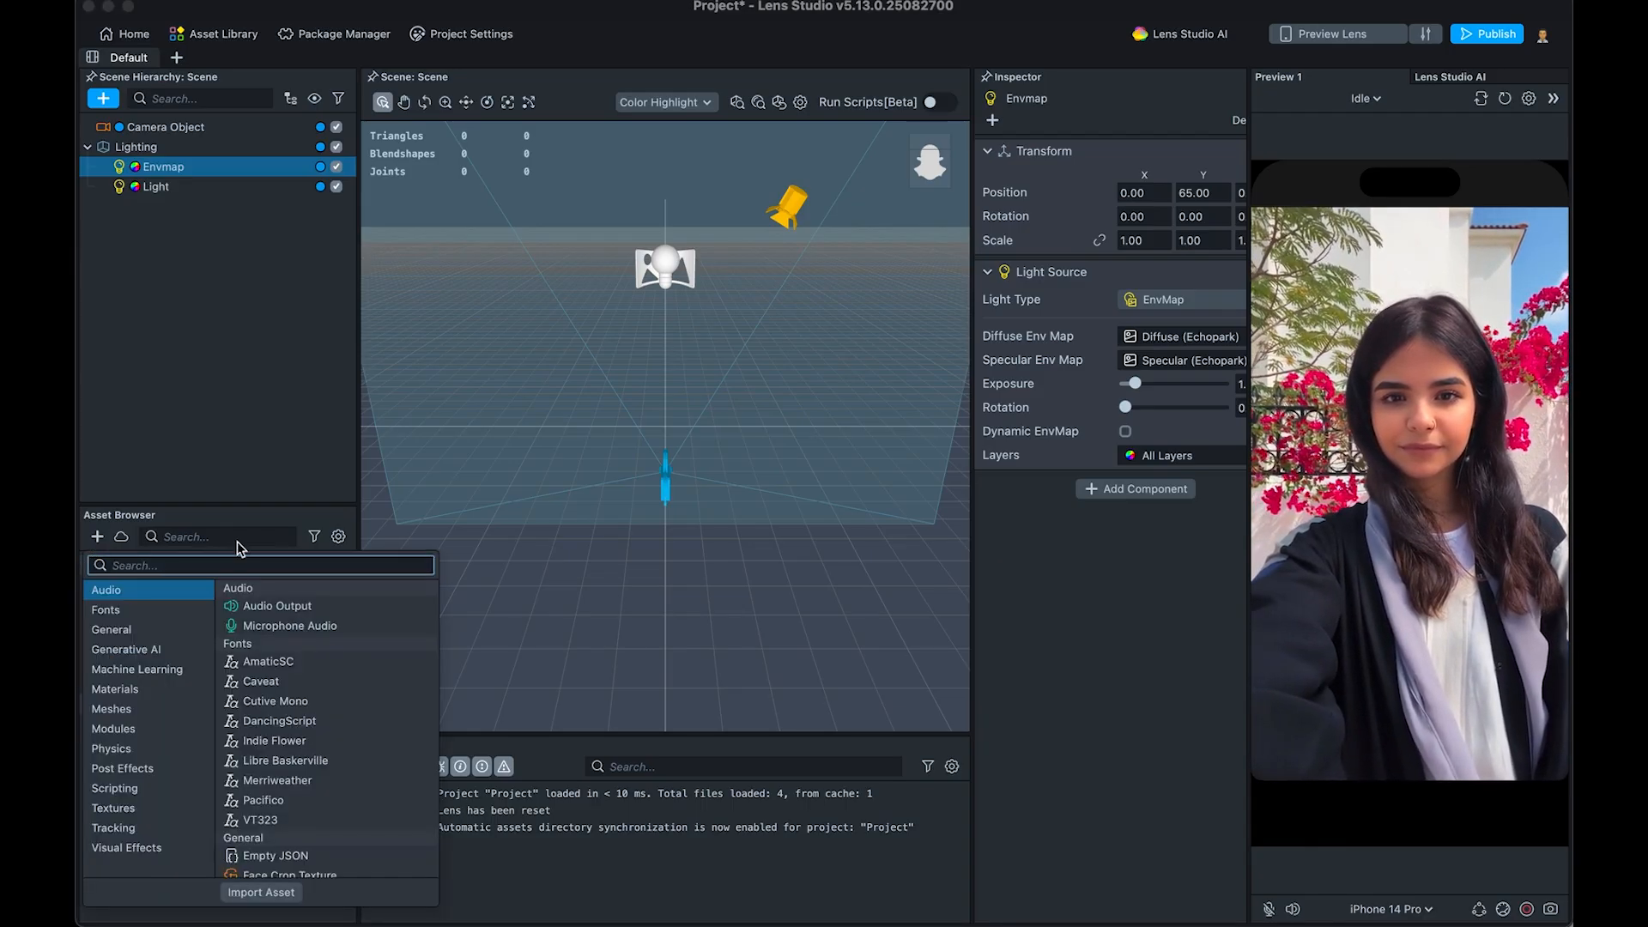
click(252, 522)
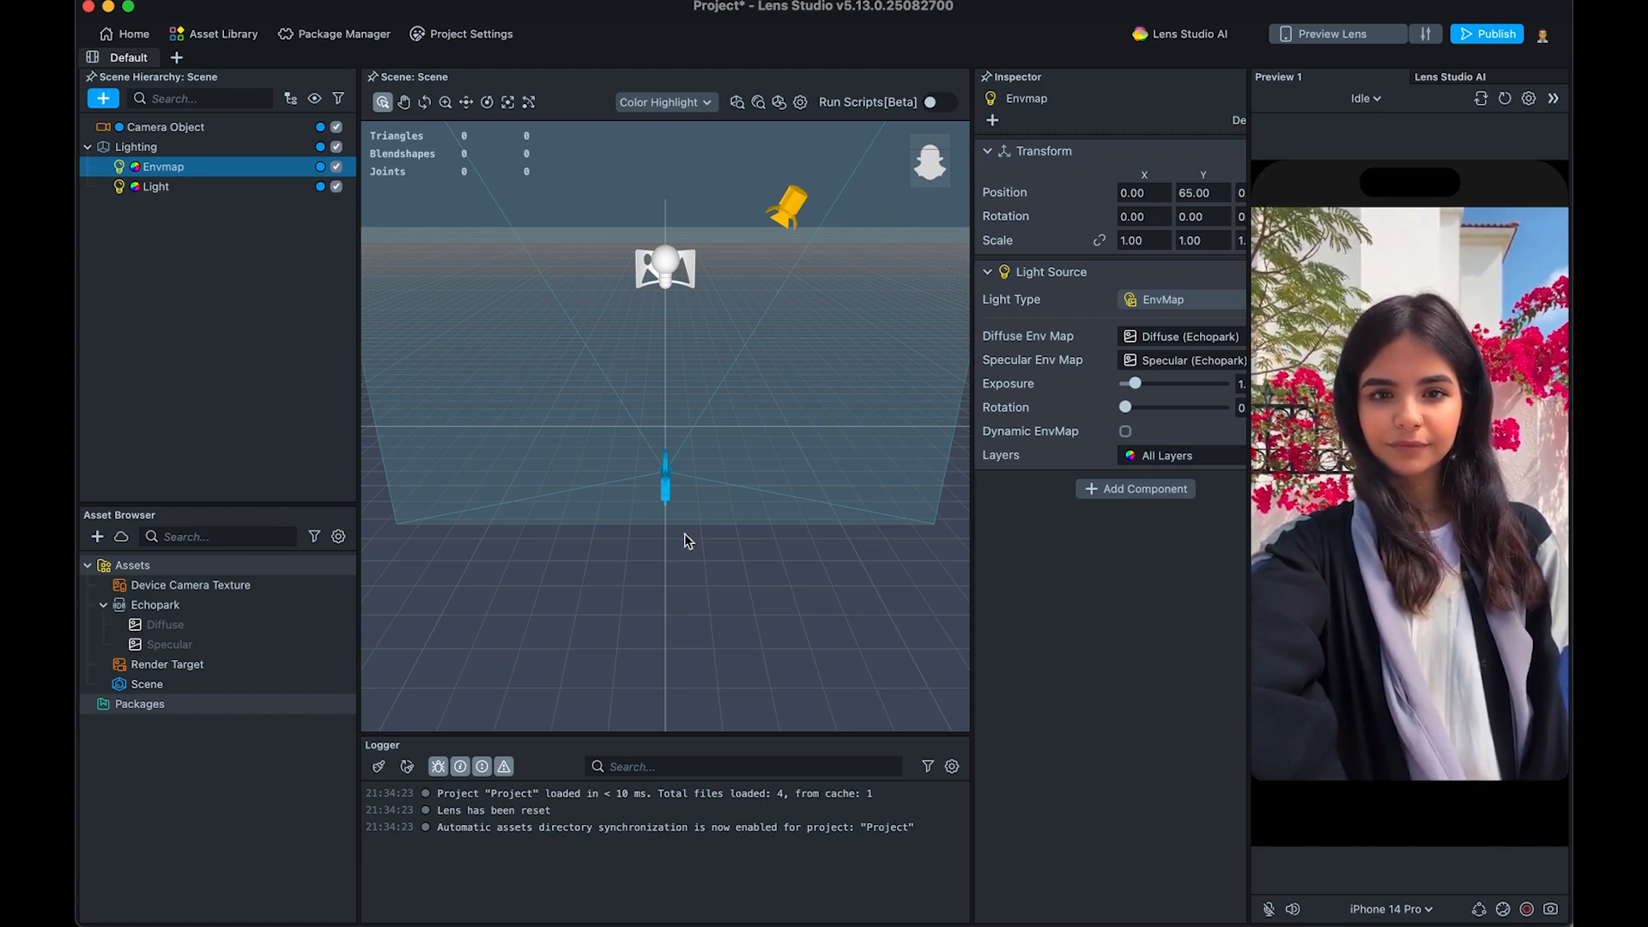
Orbit the 3D scene around the Camera Object, including a straight side view and an angled perspective
mouse_move(687, 515)
mouse_down()
mouse_move(519, 484)
mouse_move(548, 537)
mouse_move(787, 504)
mouse_move(617, 496)
mouse_move(640, 523)
mouse_move(713, 504)
mouse_move(693, 517)
mouse_move(686, 492)
mouse_move(651, 500)
mouse_move(615, 471)
mouse_move(842, 466)
mouse_move(800, 485)
mouse_move(597, 496)
mouse_move(641, 424)
mouse_move(726, 464)
mouse_move(683, 484)
mouse_up()
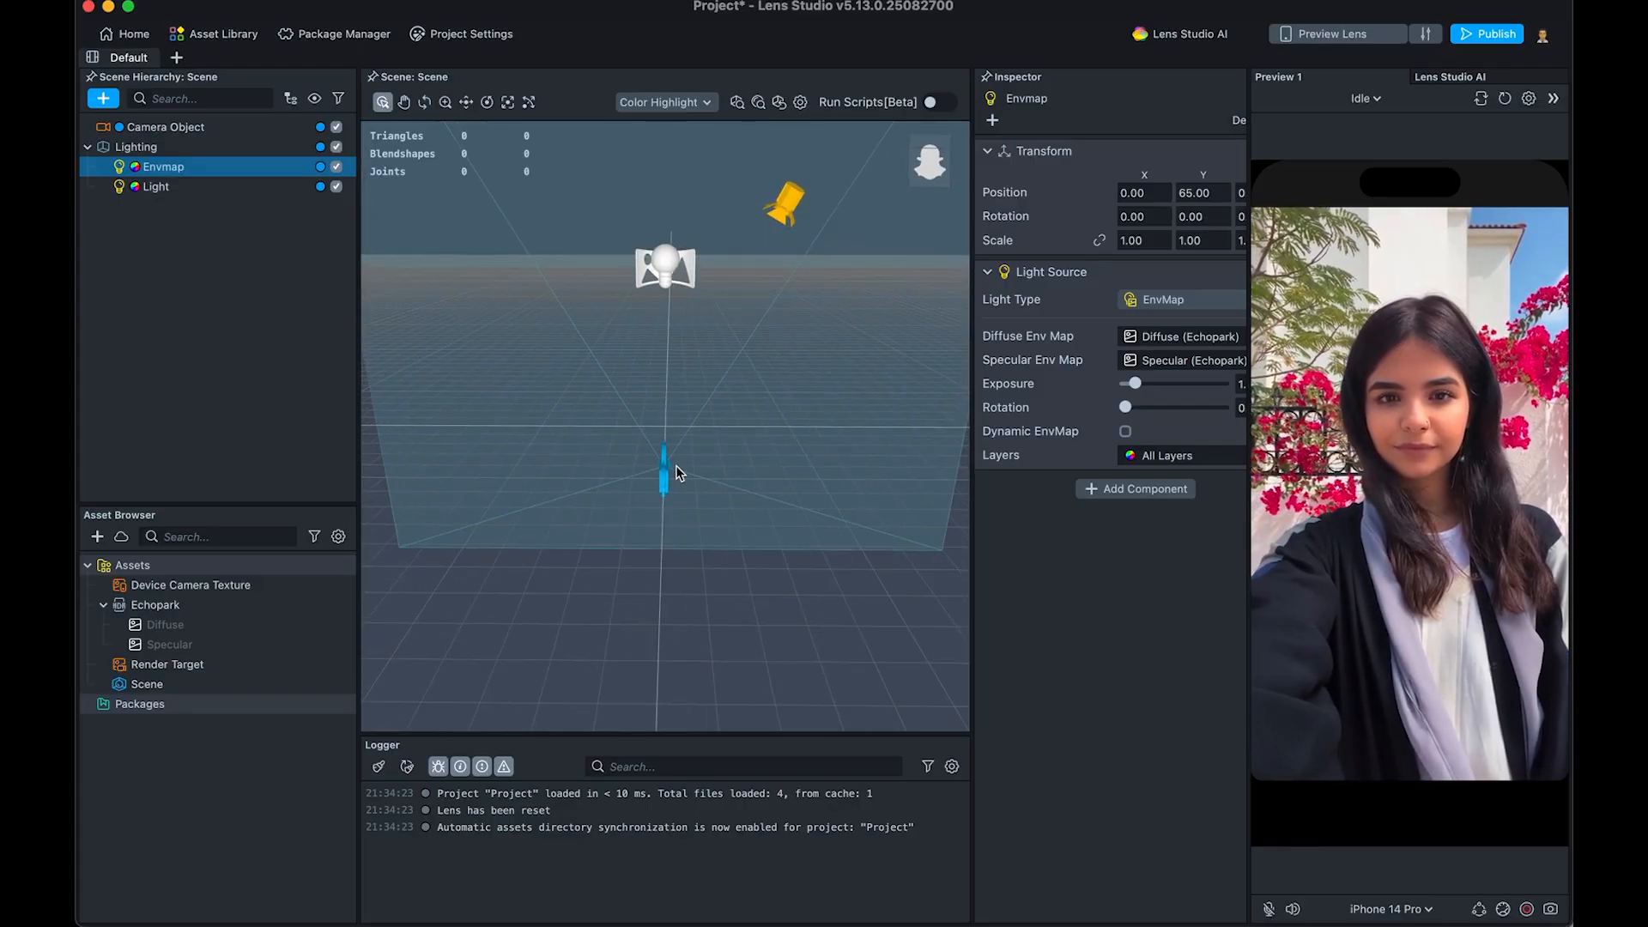
click(662, 475)
drag(659, 467, 799, 225)
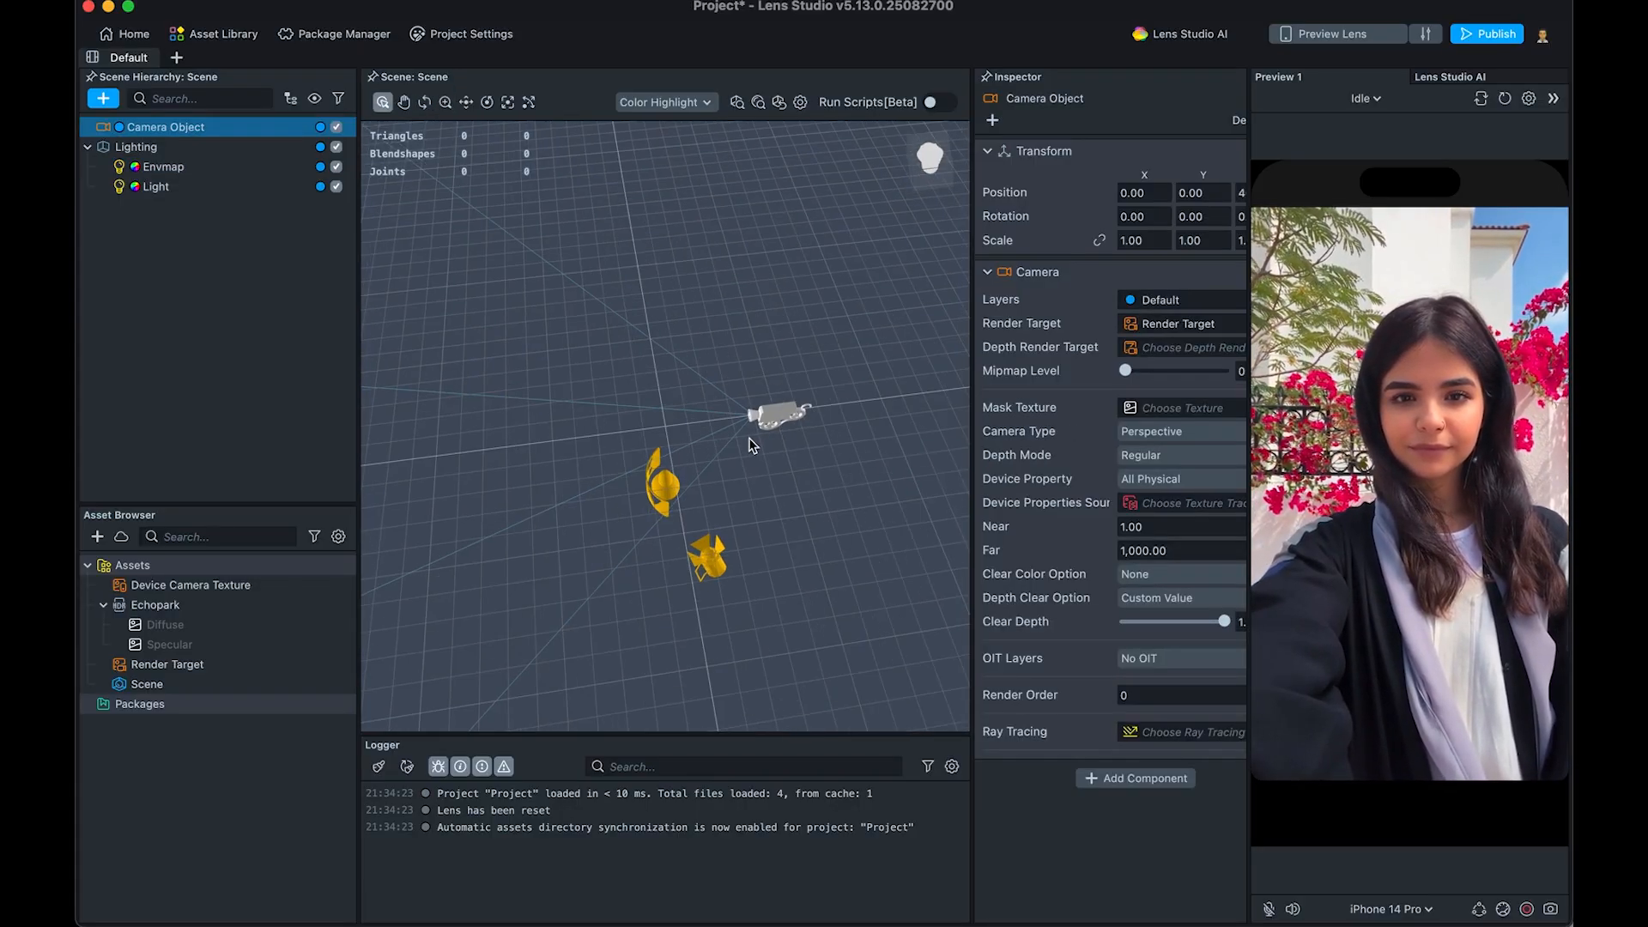
drag(597, 477, 599, 477)
mouse_move(931, 157)
mouse_down()
mouse_move(908, 187)
mouse_move(878, 179)
mouse_move(951, 177)
mouse_move(935, 129)
mouse_up()
click(931, 169)
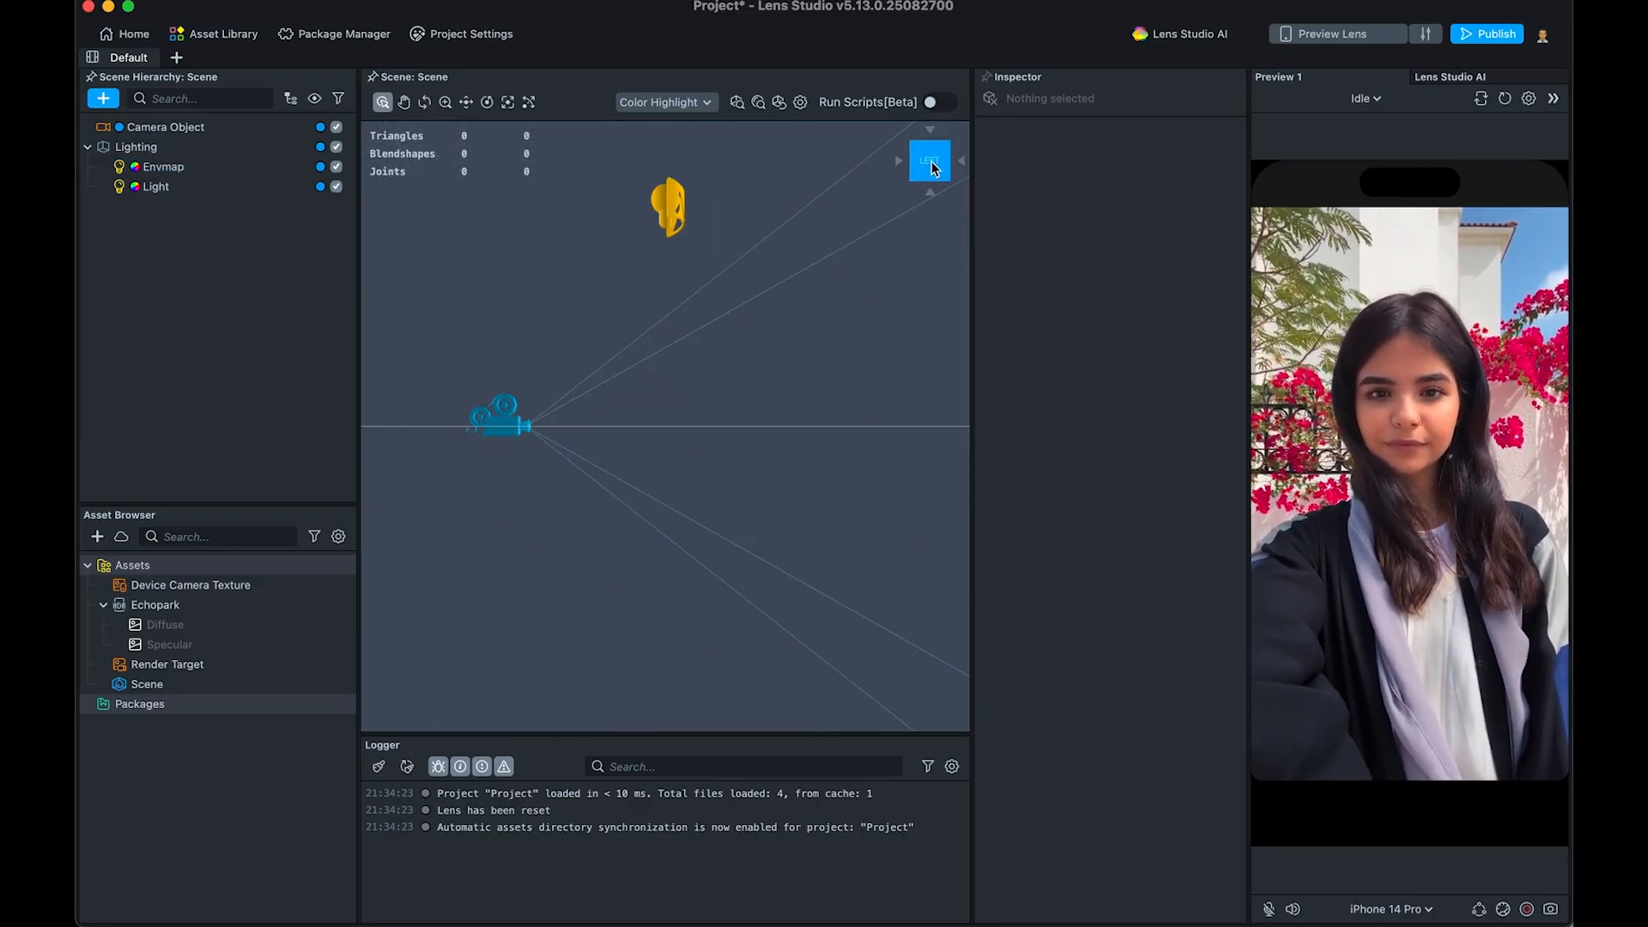
drag(911, 169, 889, 178)
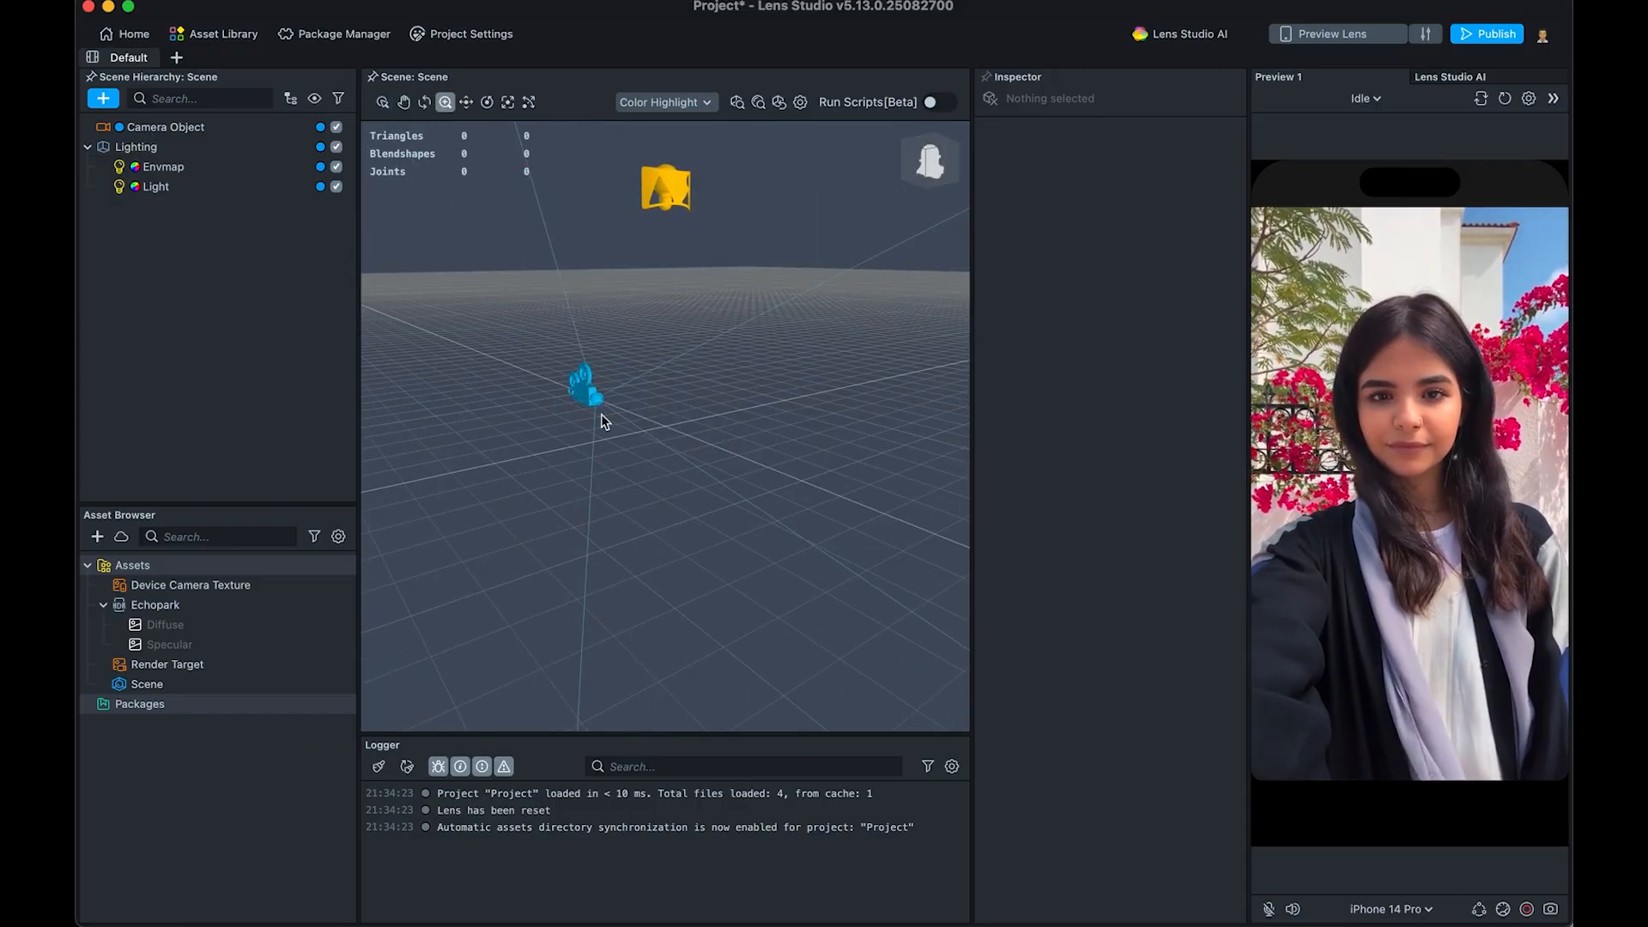
Examine the scene at closer and farther distances and from a shifted angle around the camera
scroll(601, 415, up, 10)
scroll(601, 415, down, 10)
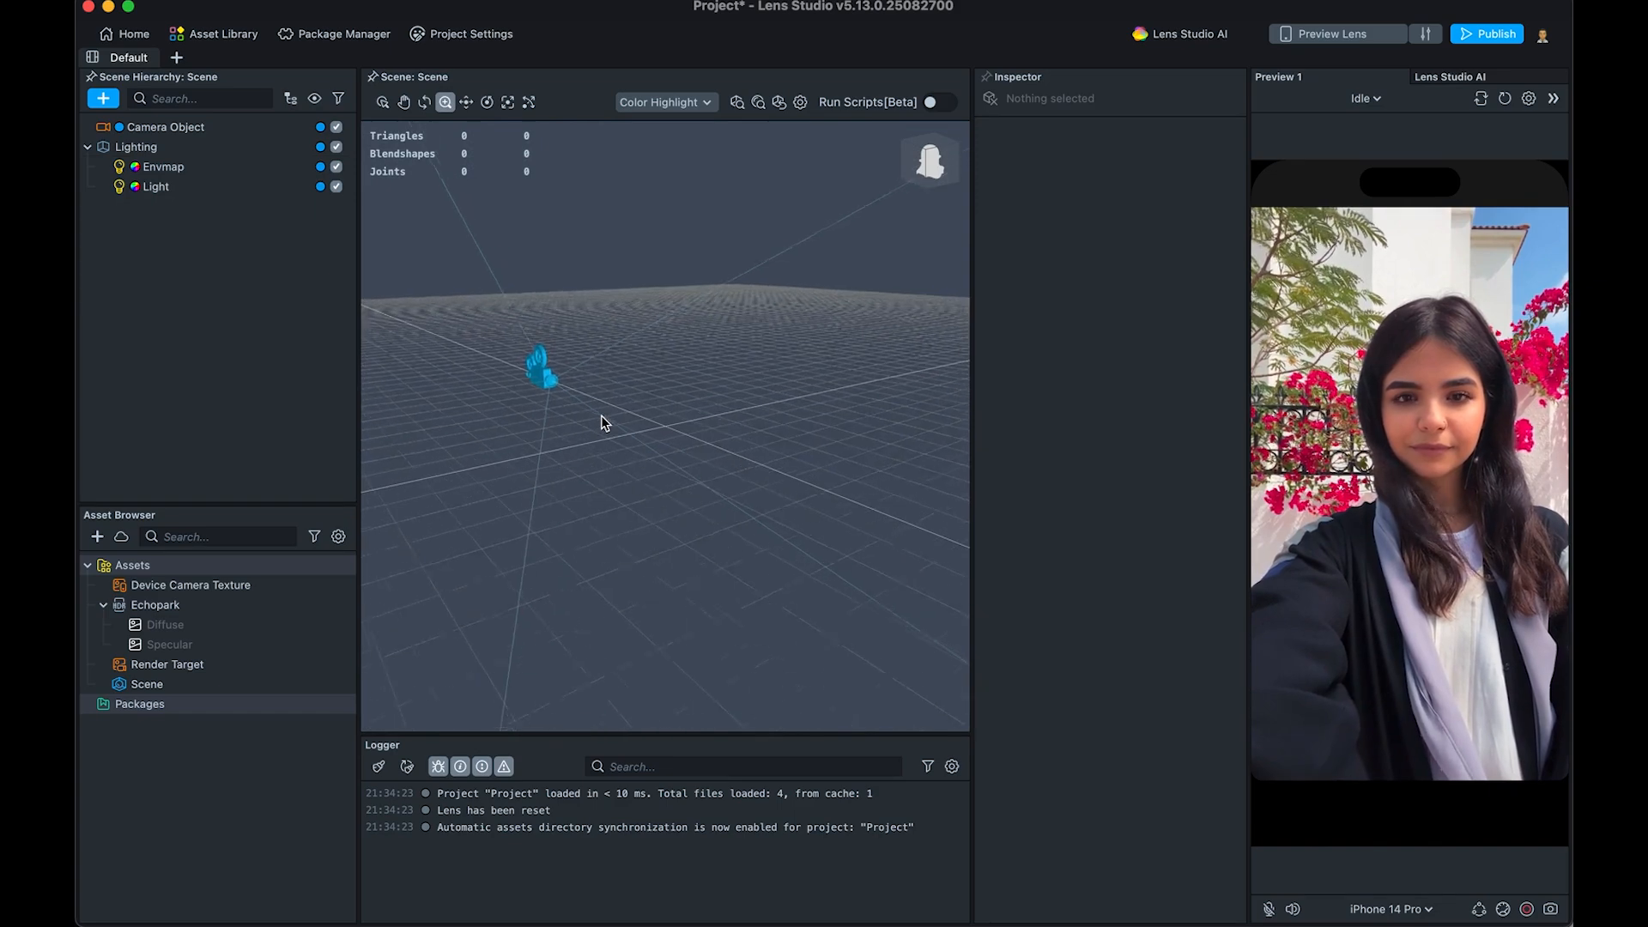
scroll(601, 415, up, 6)
scroll(601, 415, down, 5)
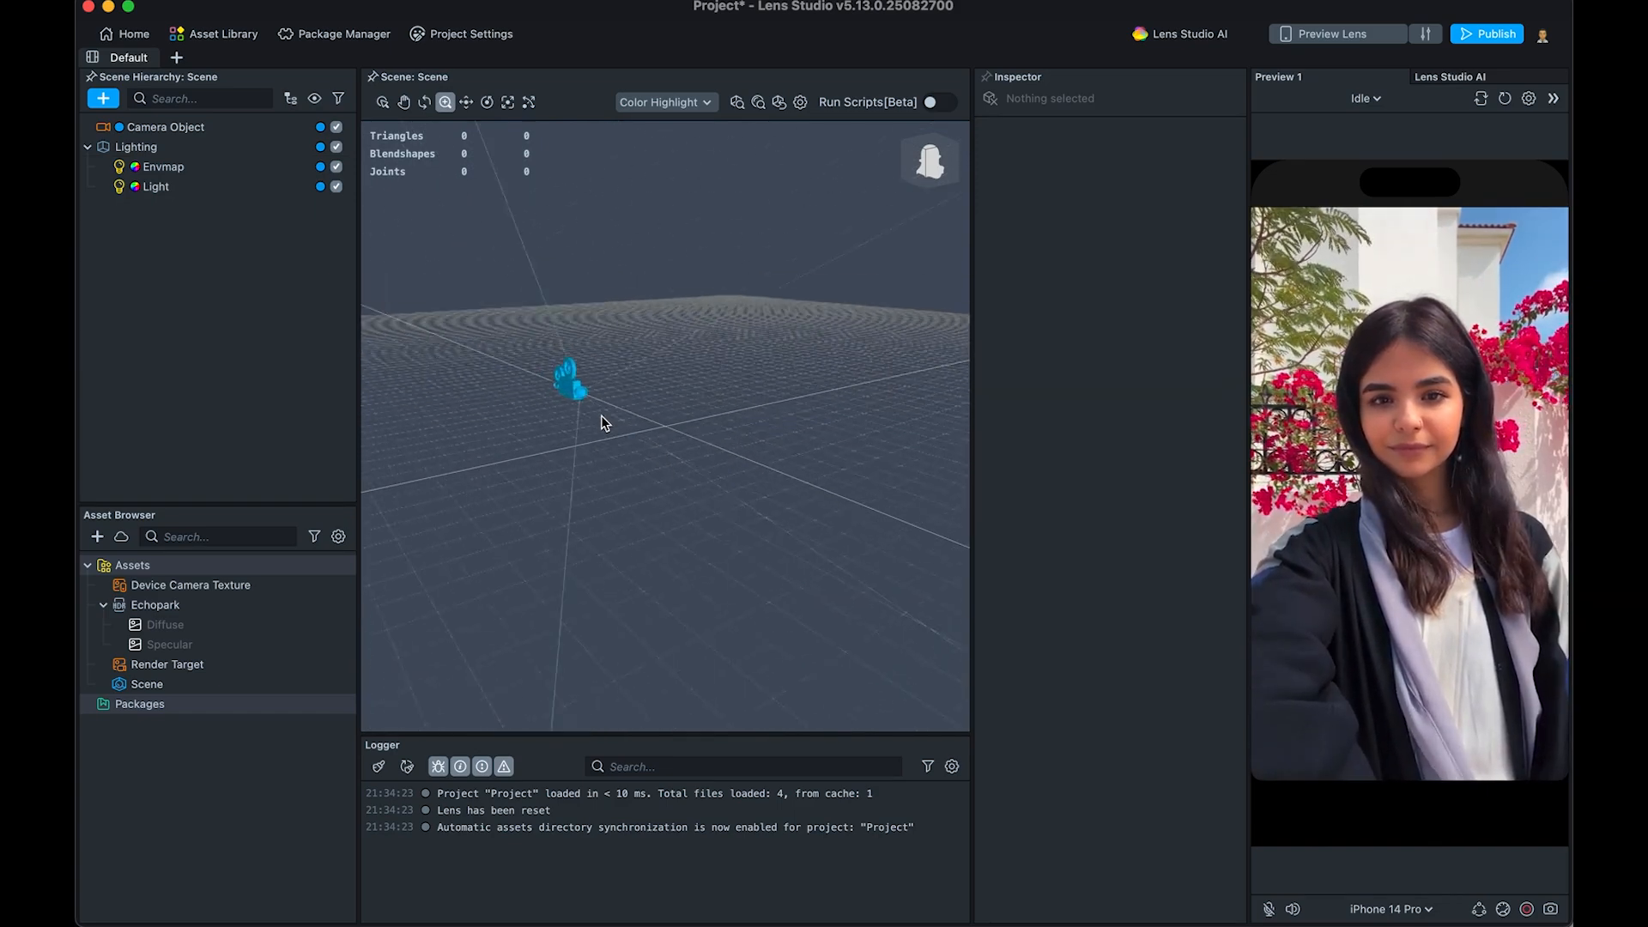
scroll(601, 416, down, 2)
scroll(601, 416, up, 4)
scroll(601, 415, down, 3)
scroll(601, 415, up, 1)
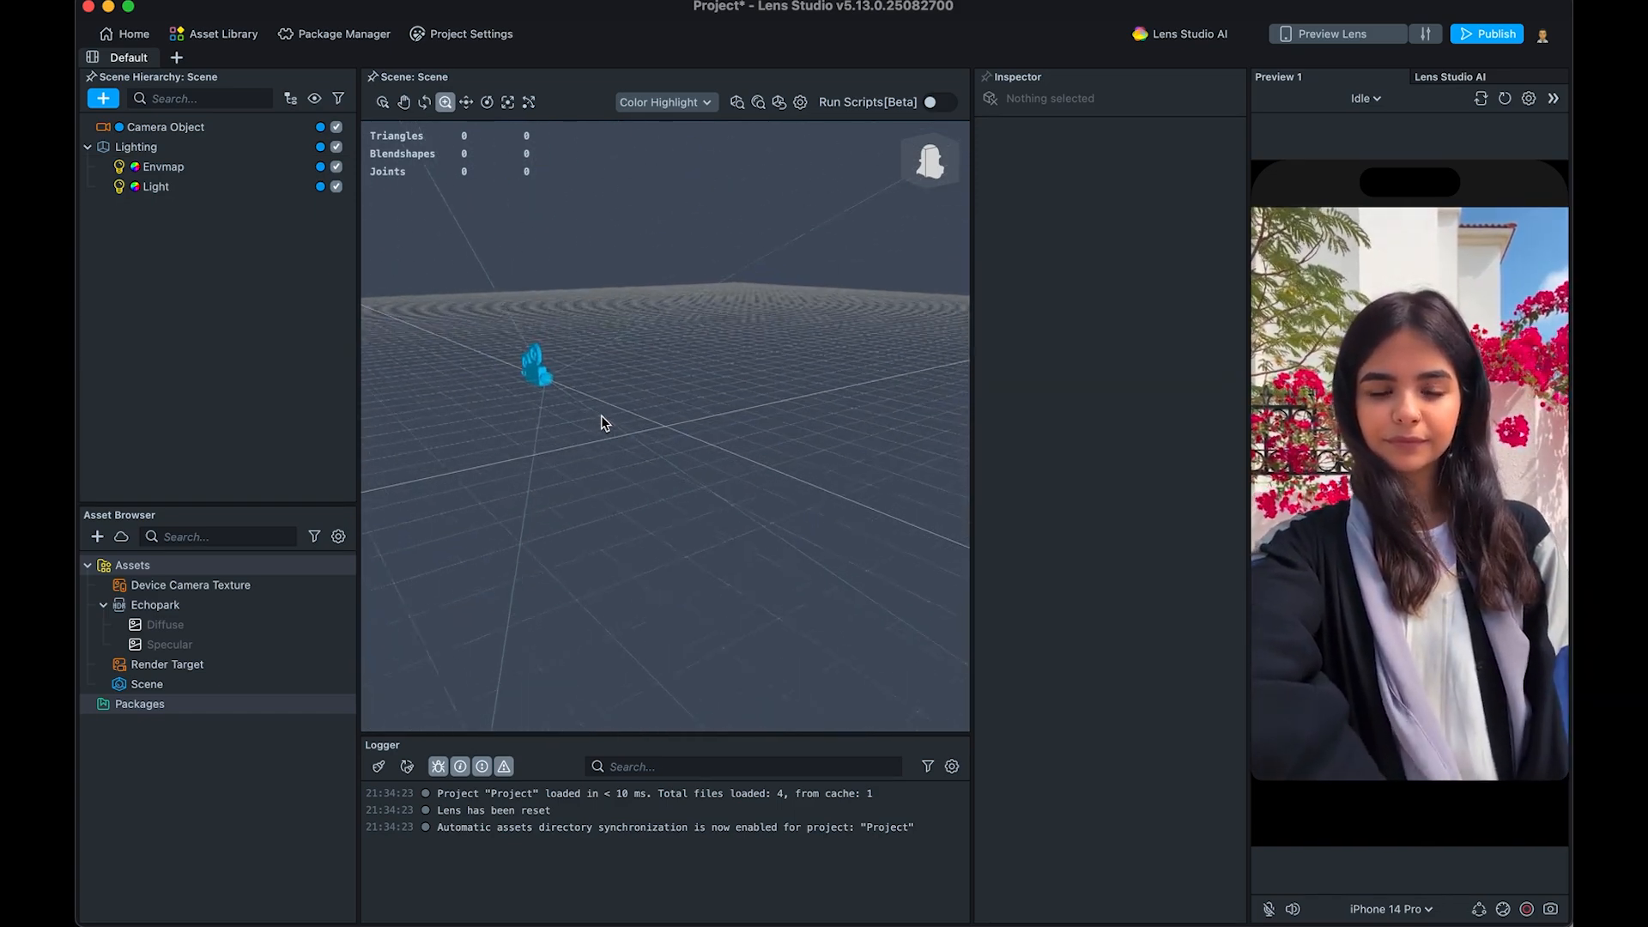
scroll(601, 415, up, 2)
drag(508, 395, 438, 394)
right_drag(476, 394, 488, 407)
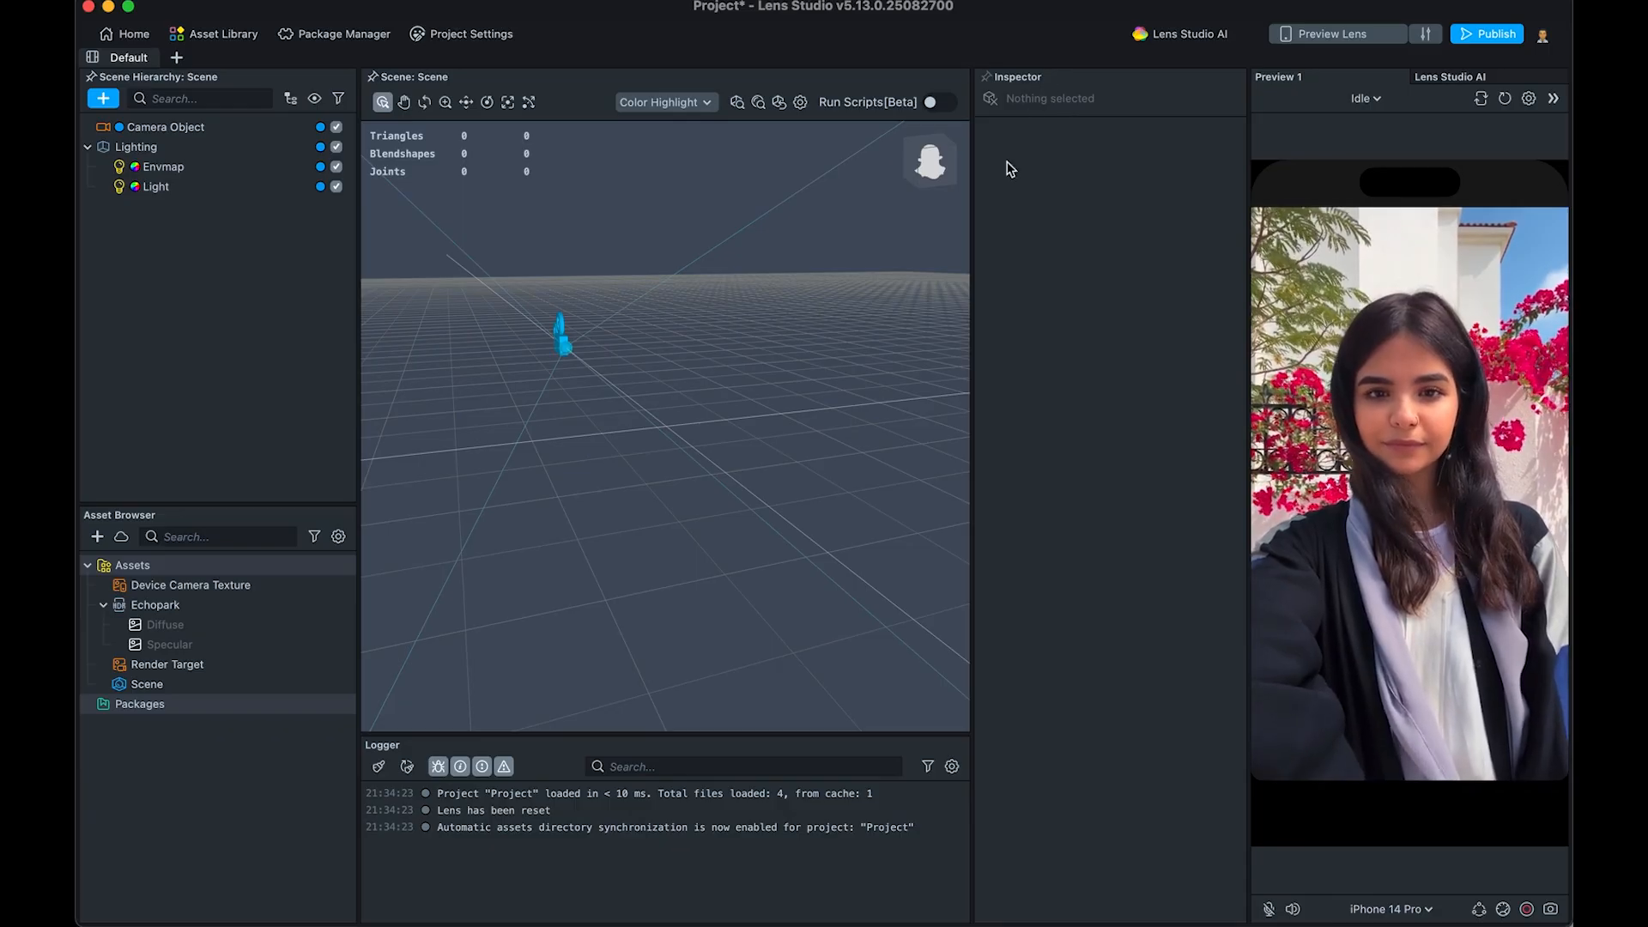
Review the properties of the Light, Envmap and Camera Object, and widen the Preview and Inspector panels
click(152, 187)
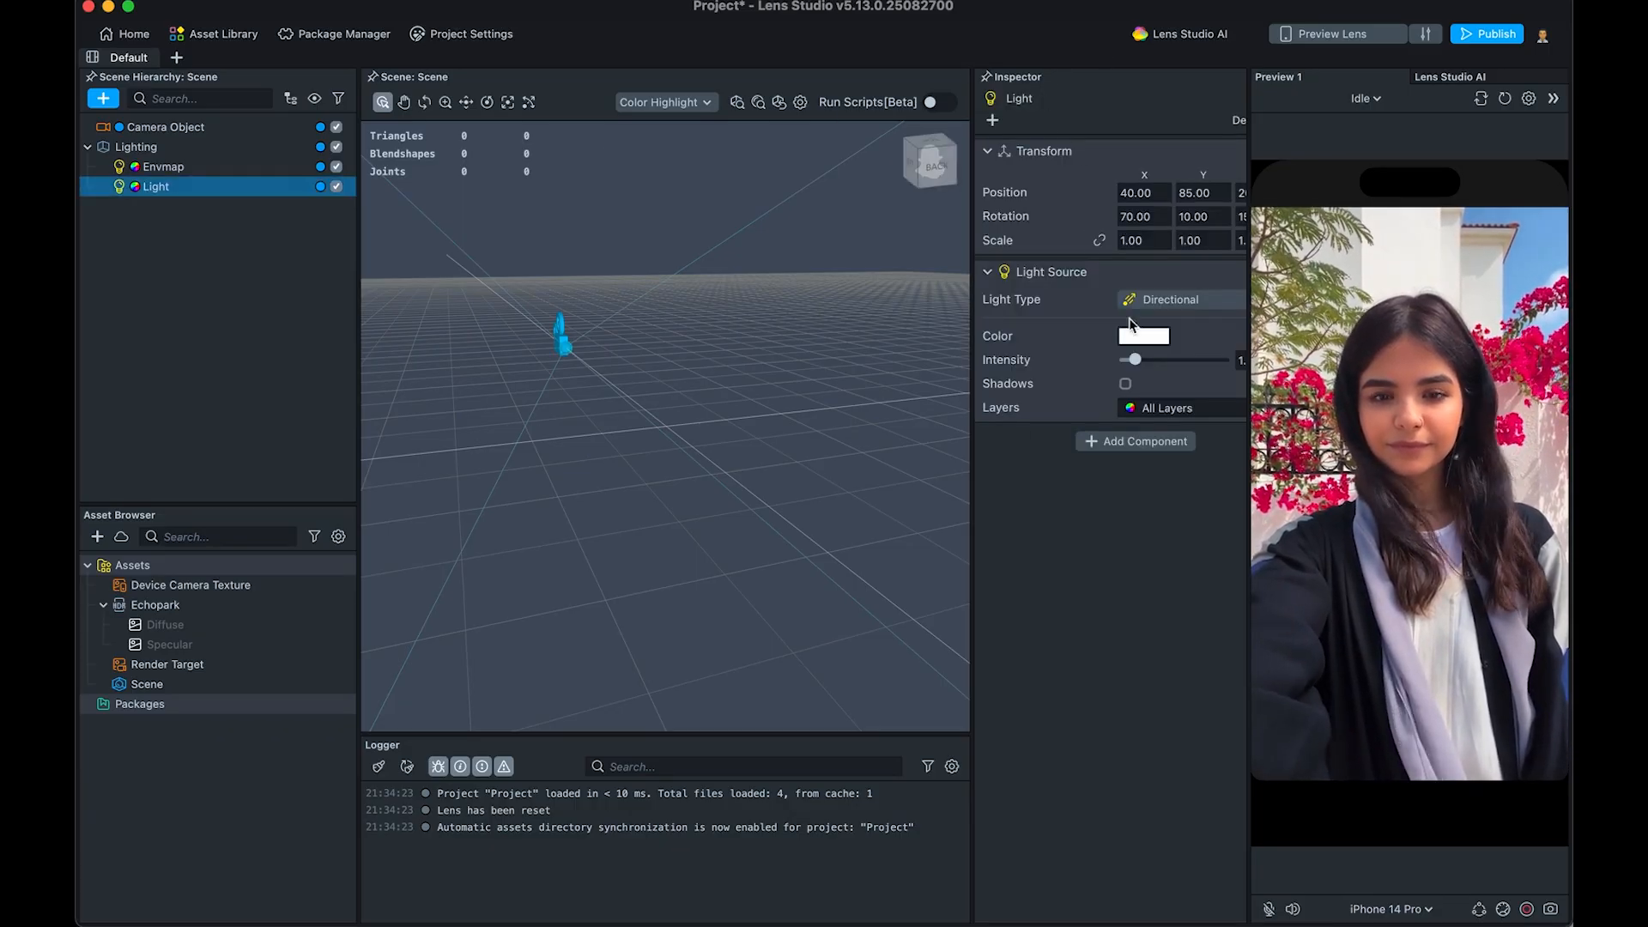
click(160, 167)
click(168, 128)
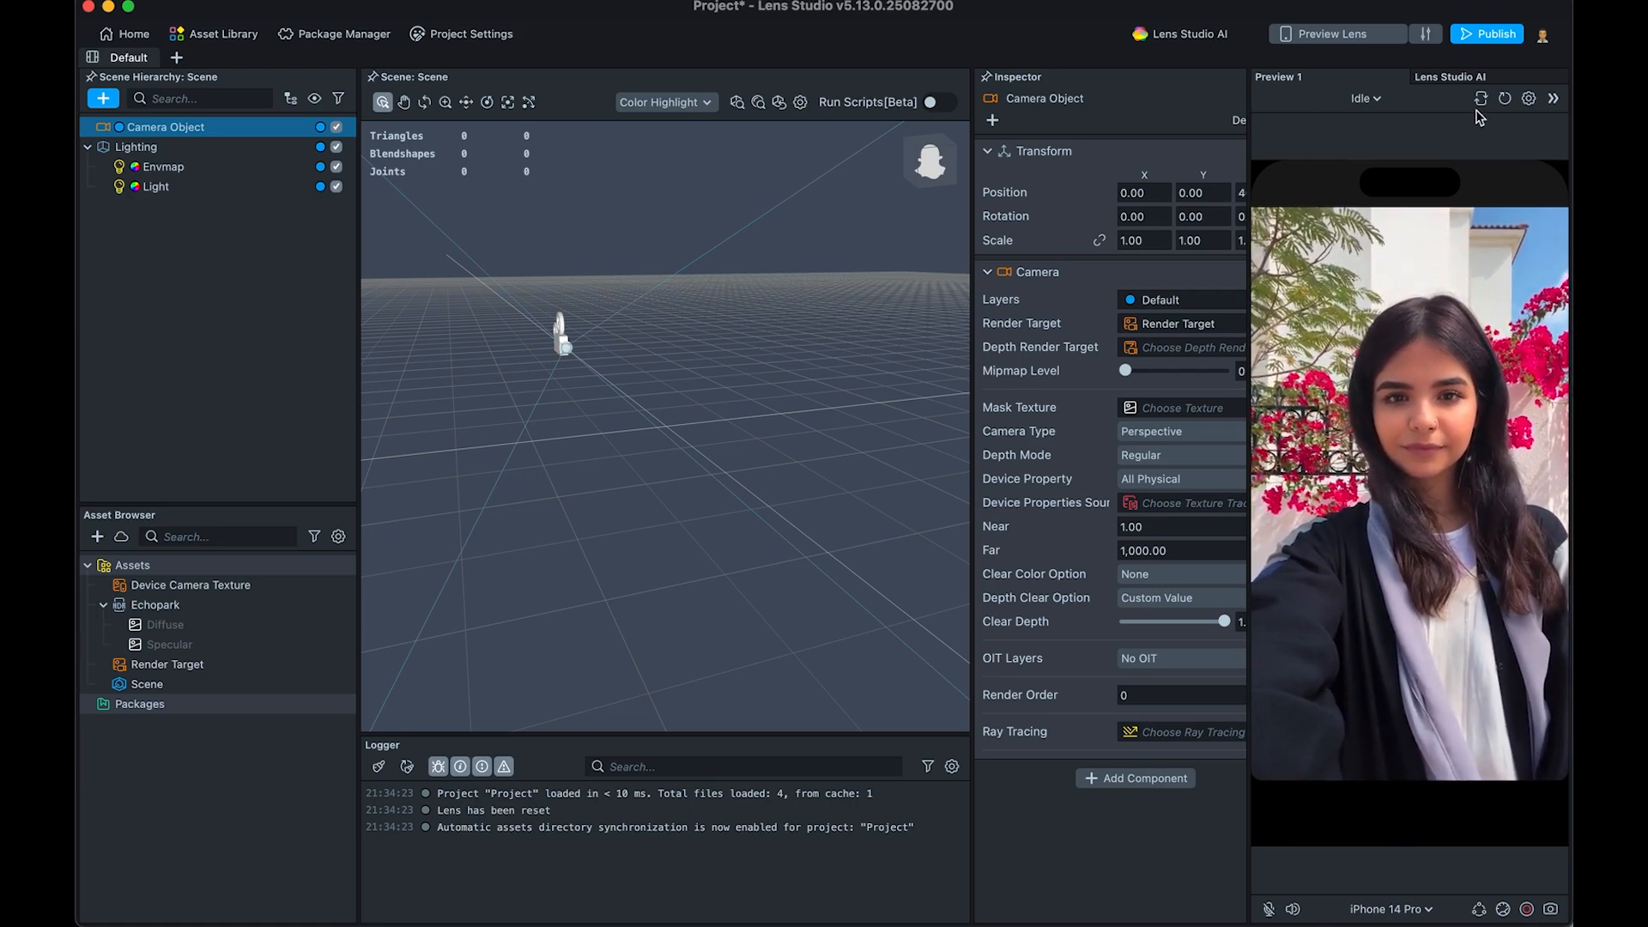
drag(1251, 125, 1202, 120)
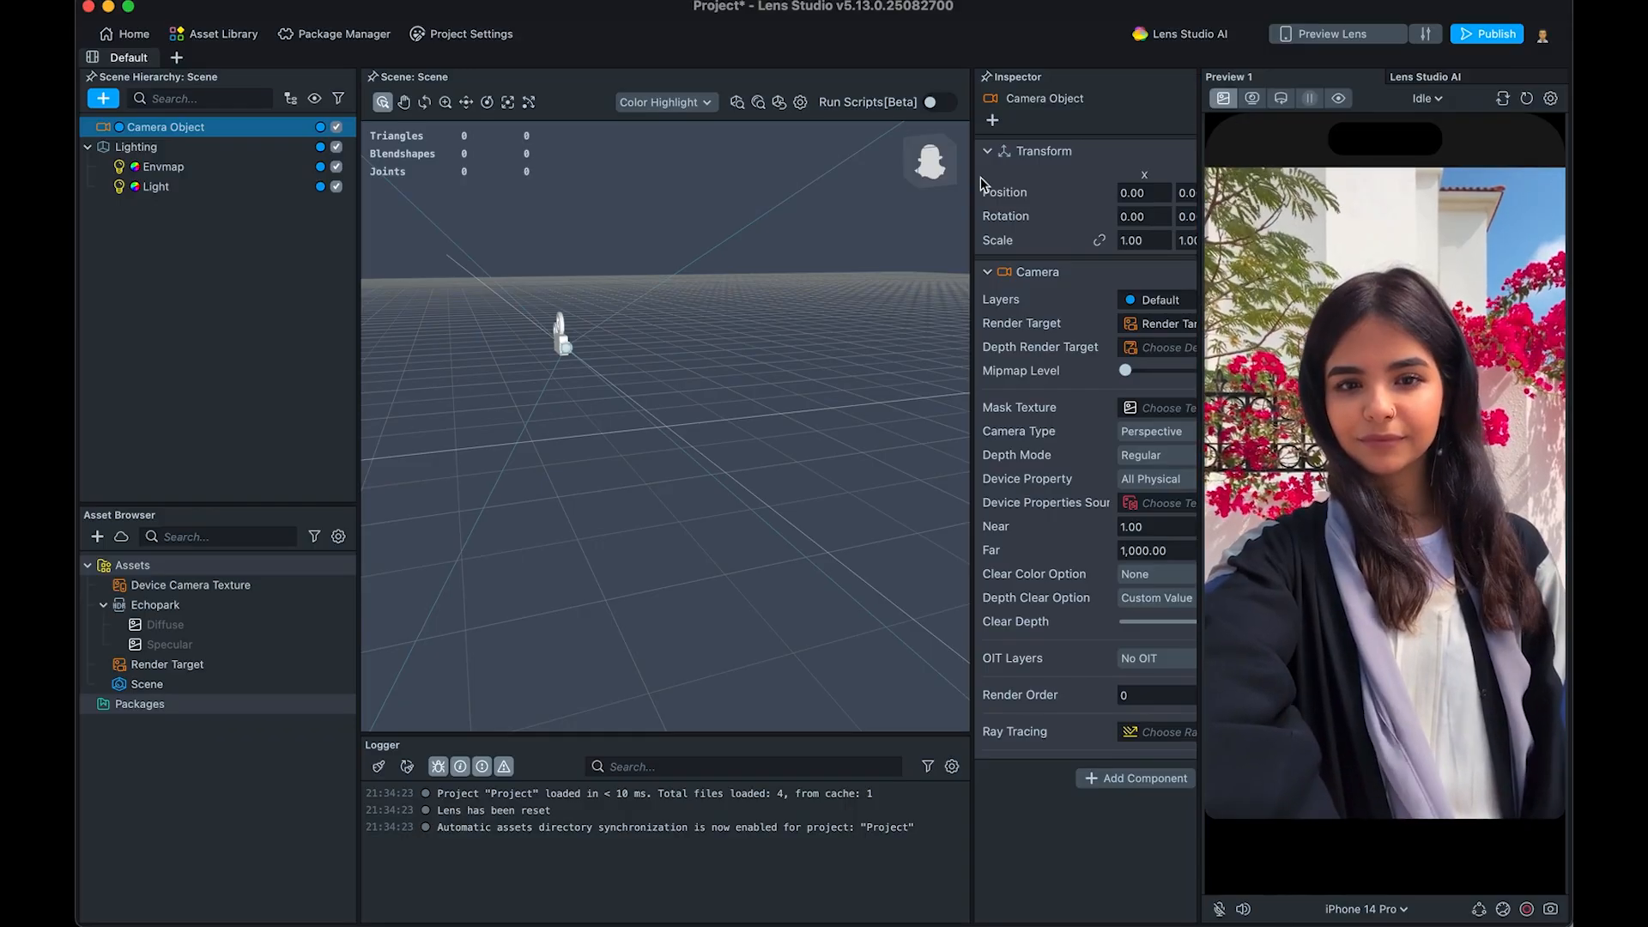
drag(972, 178, 912, 178)
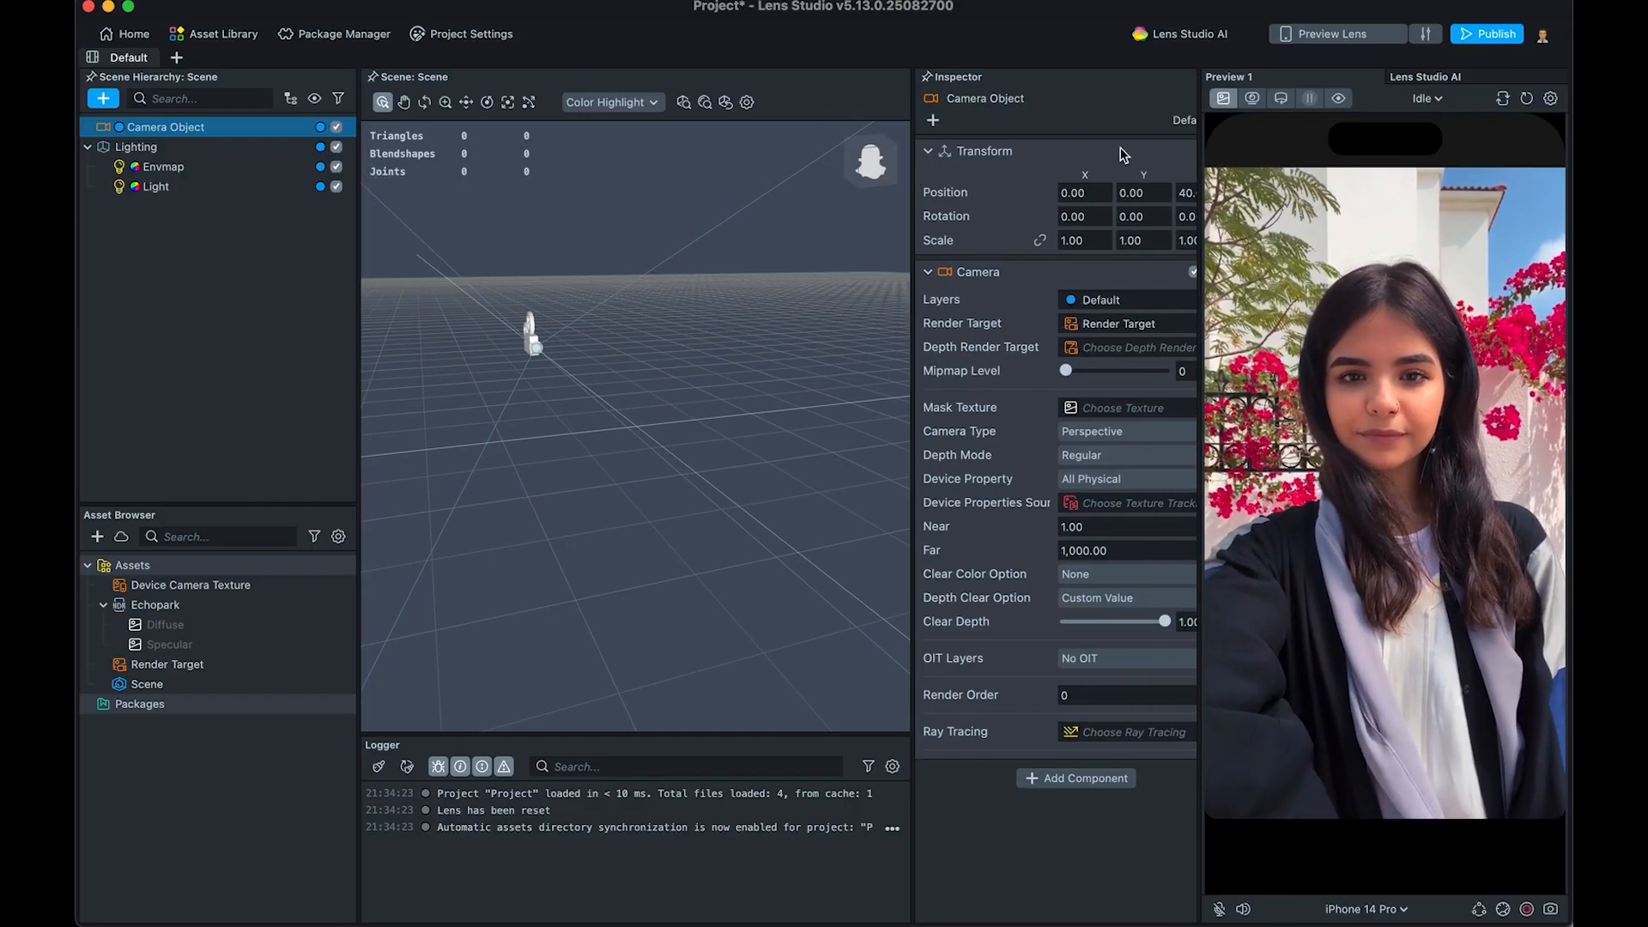
Try the lens preview with the webcam feed, the Sunlit Room environment, and the back and front cameras
click(1258, 100)
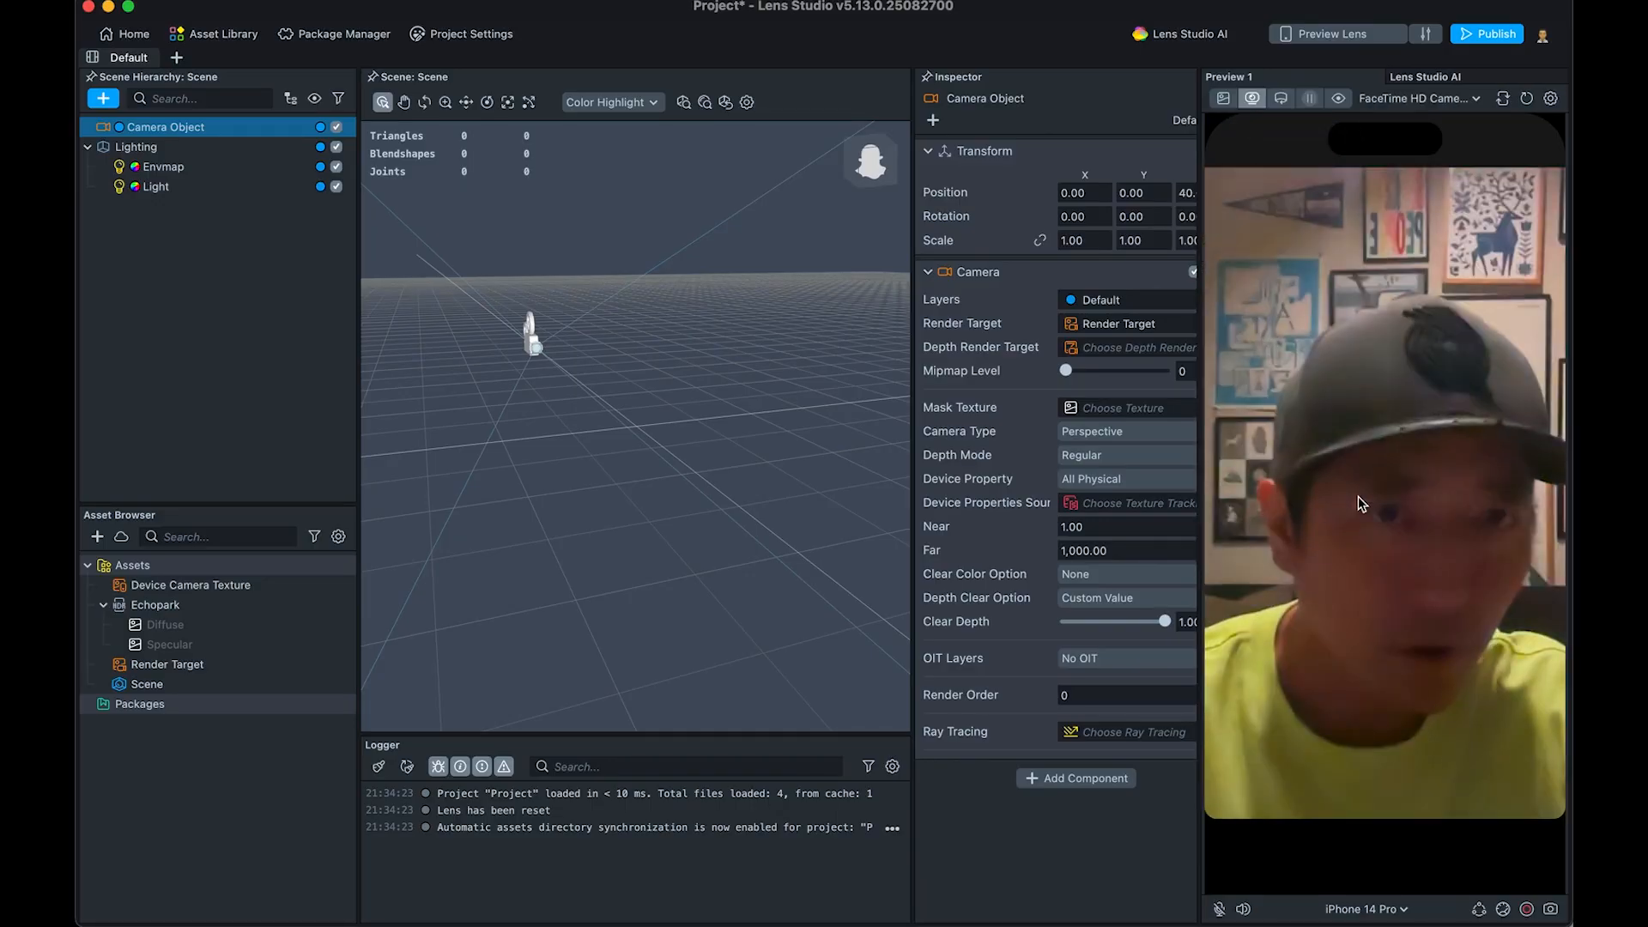
click(1253, 100)
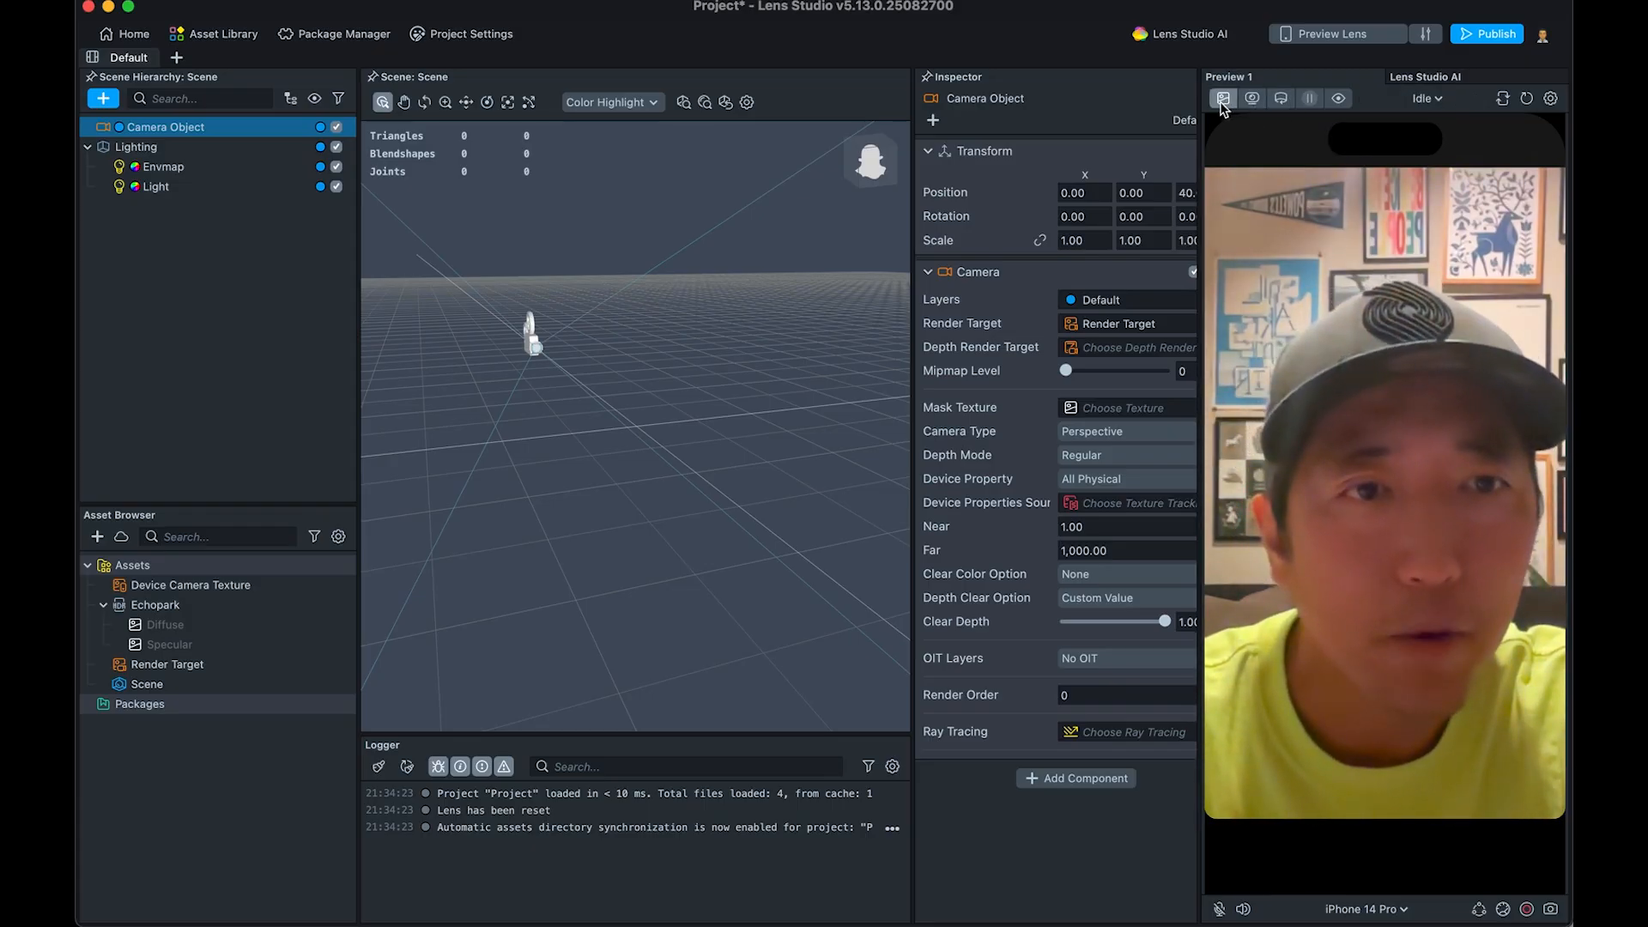
click(1280, 98)
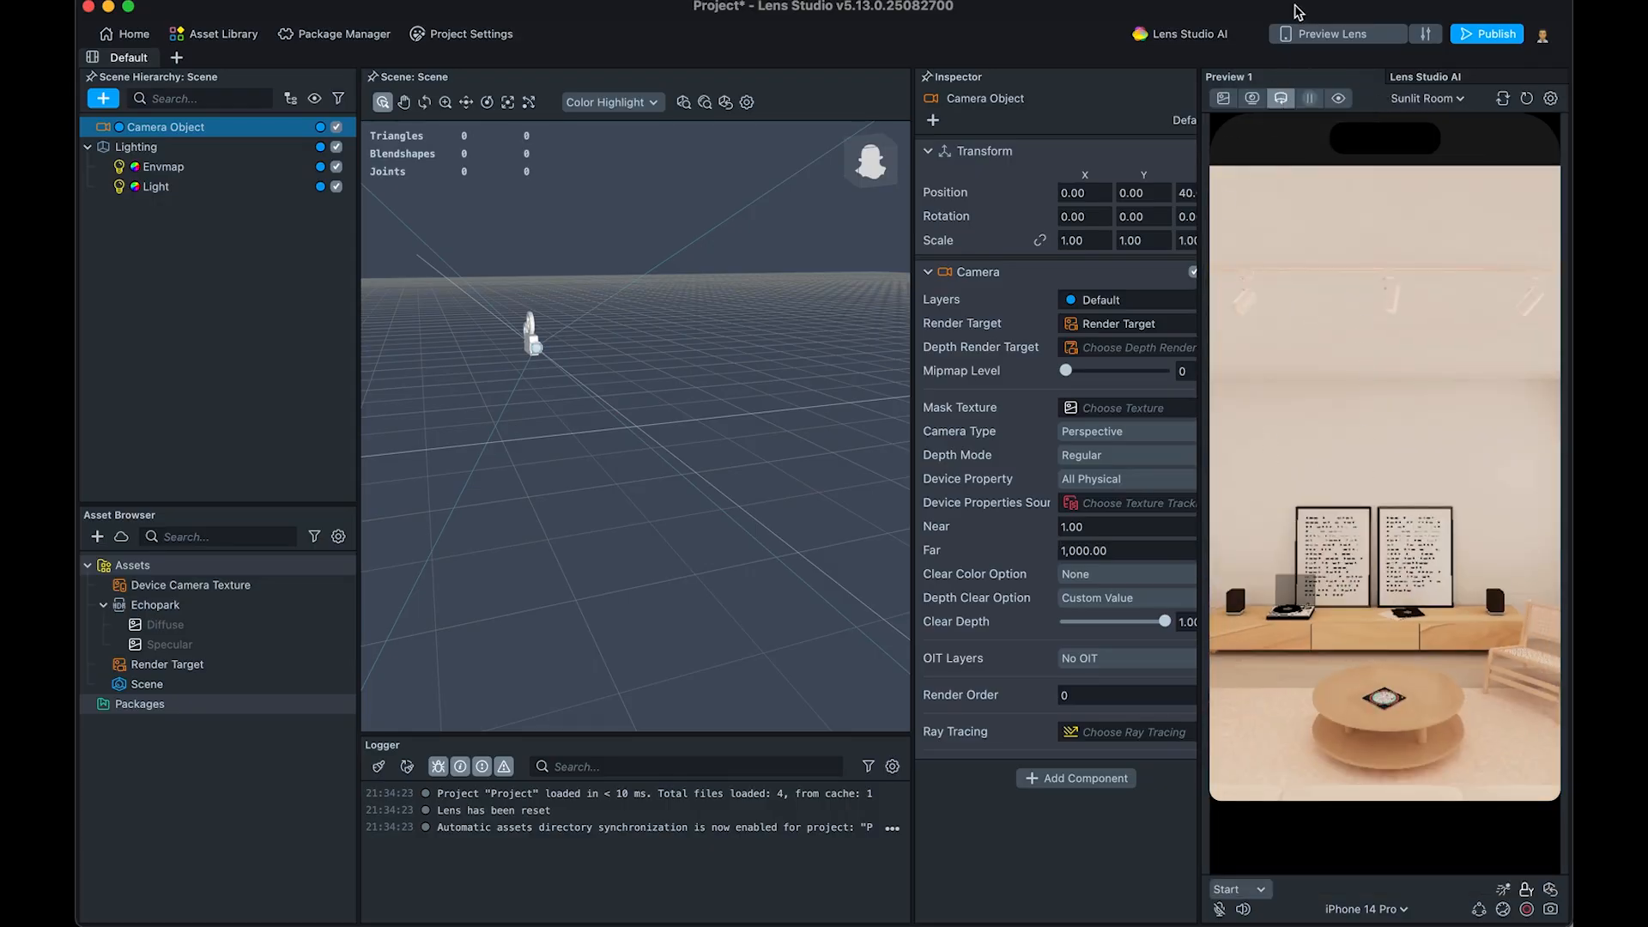
click(1222, 98)
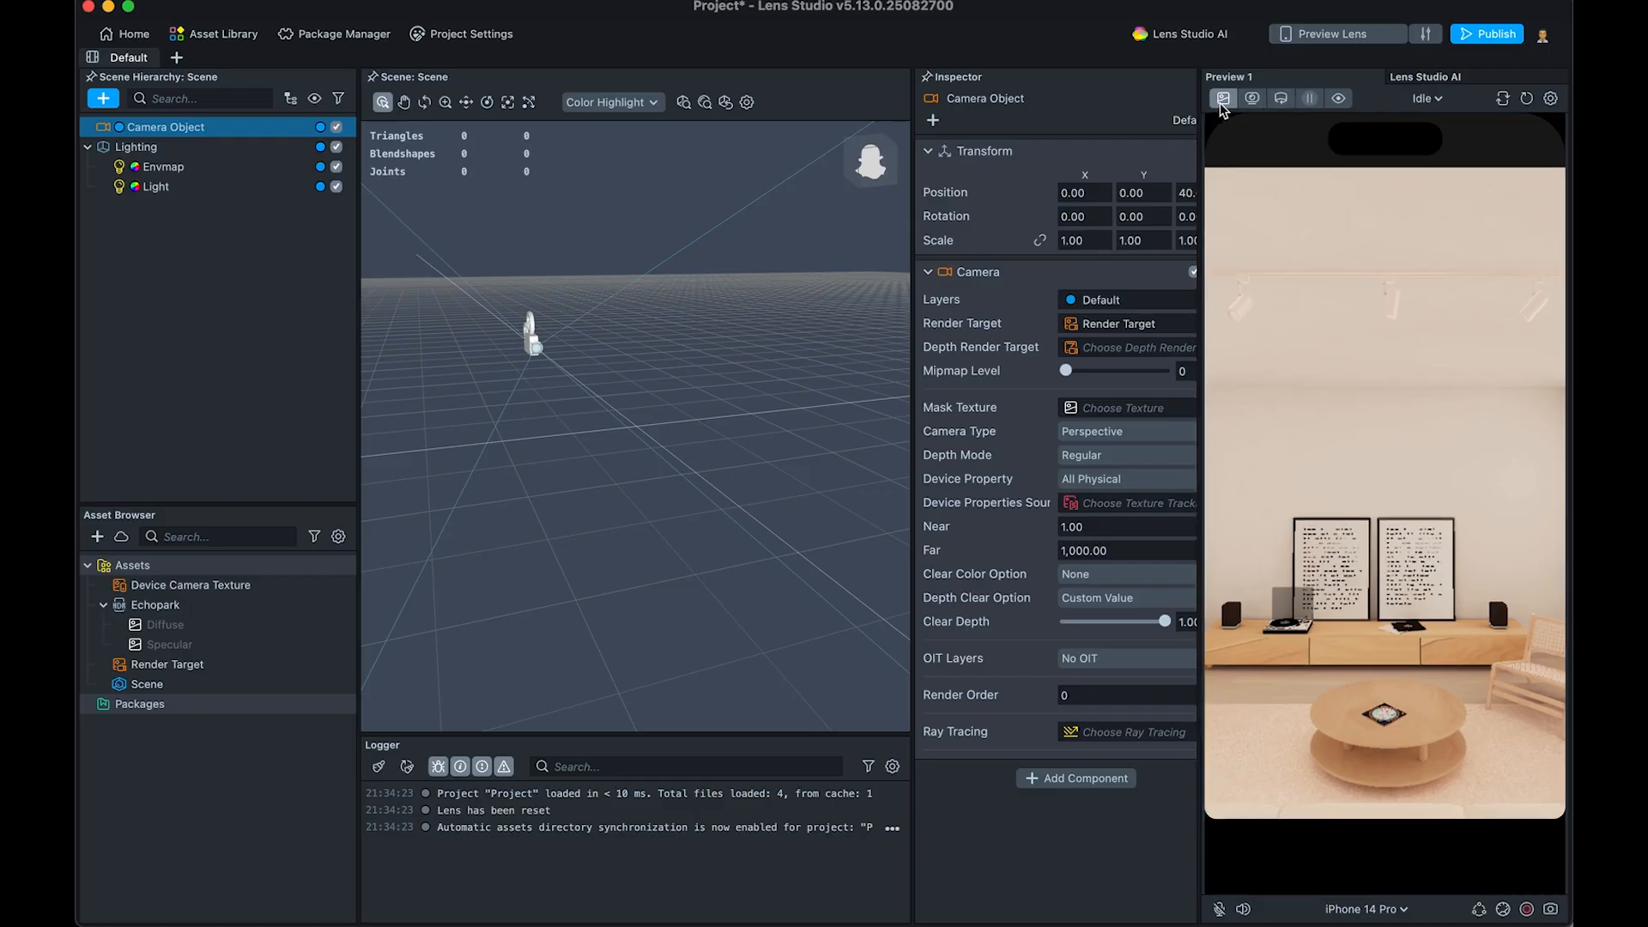
click(1502, 100)
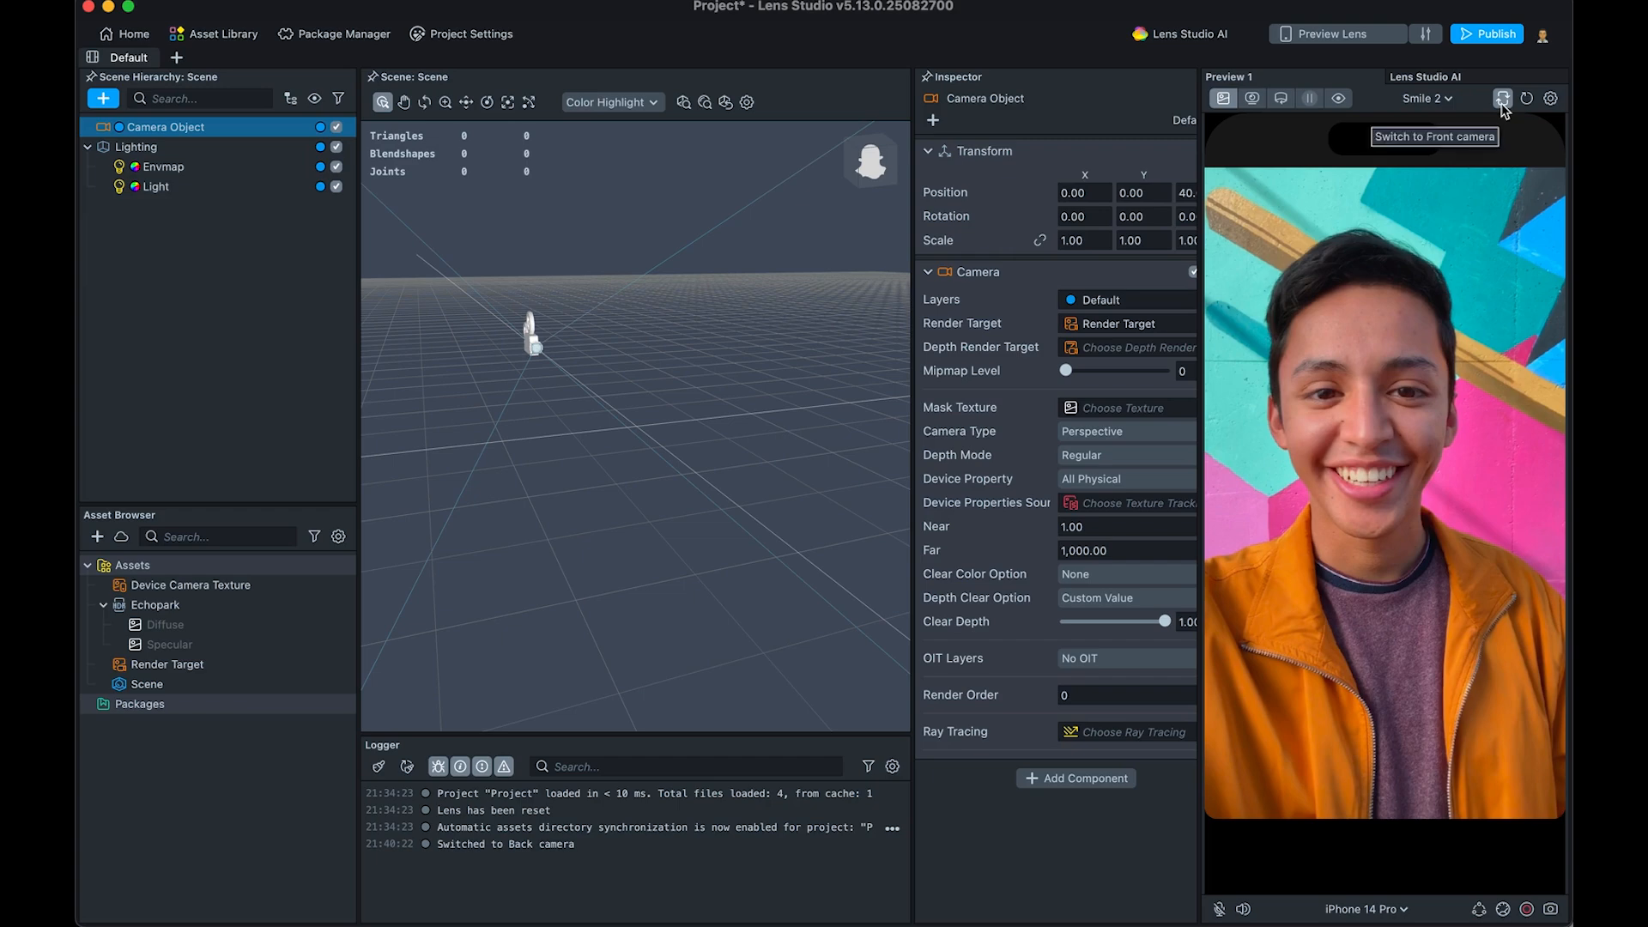
click(1501, 99)
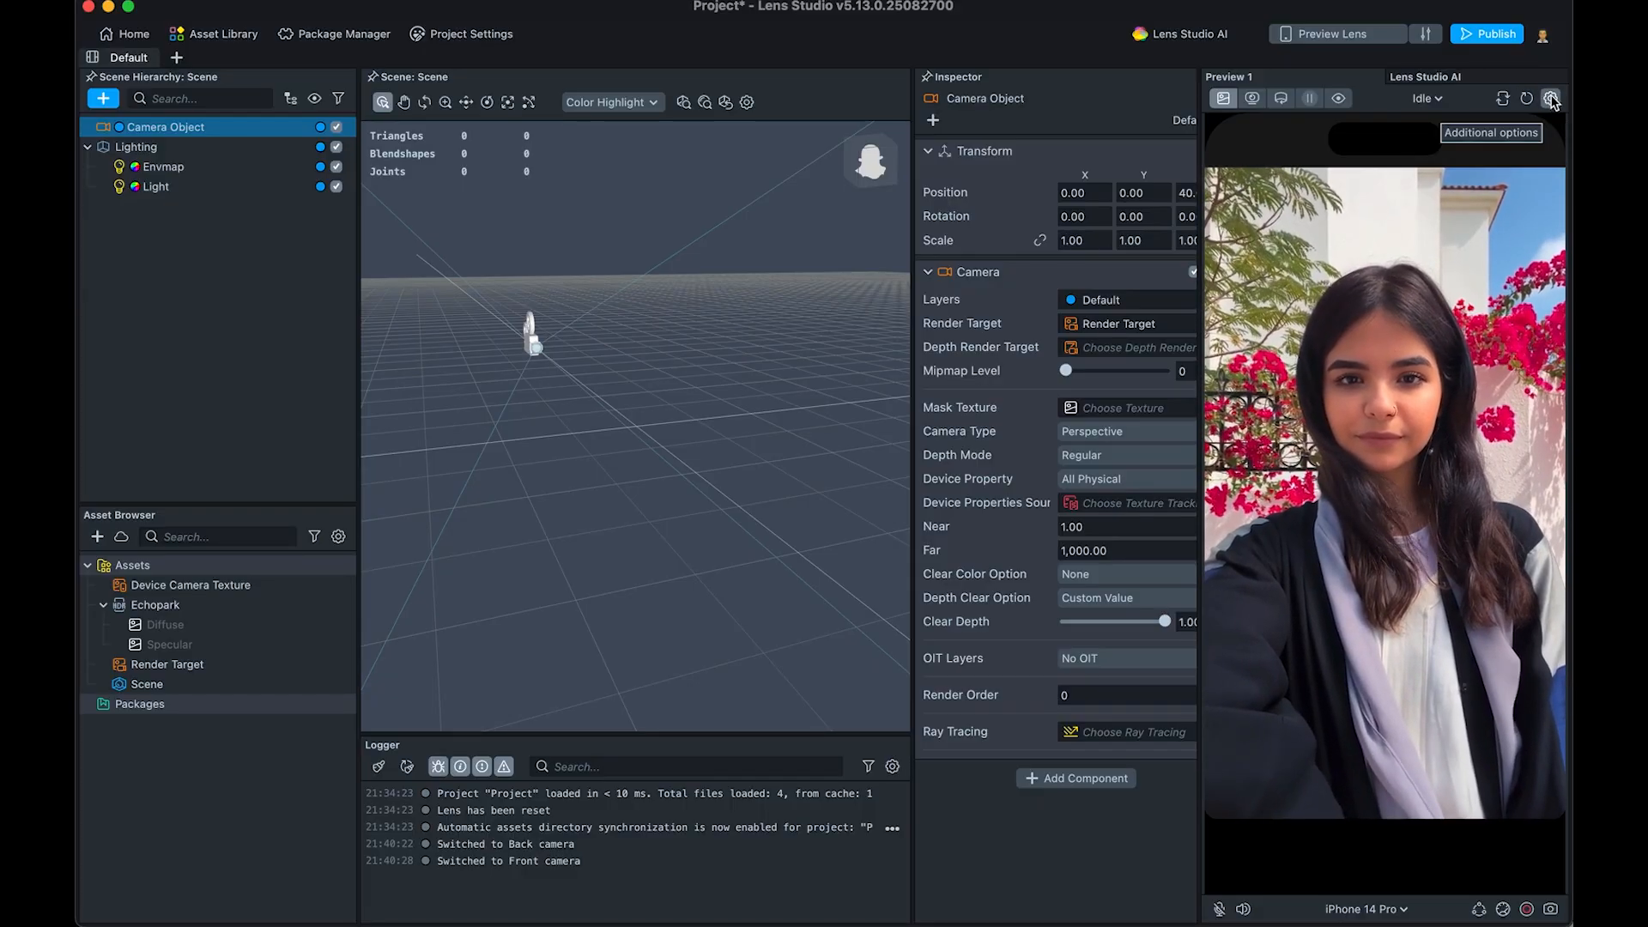
Examine the preview's additional options, including Lens Language, Frame Rate and Internet Availability
click(1549, 98)
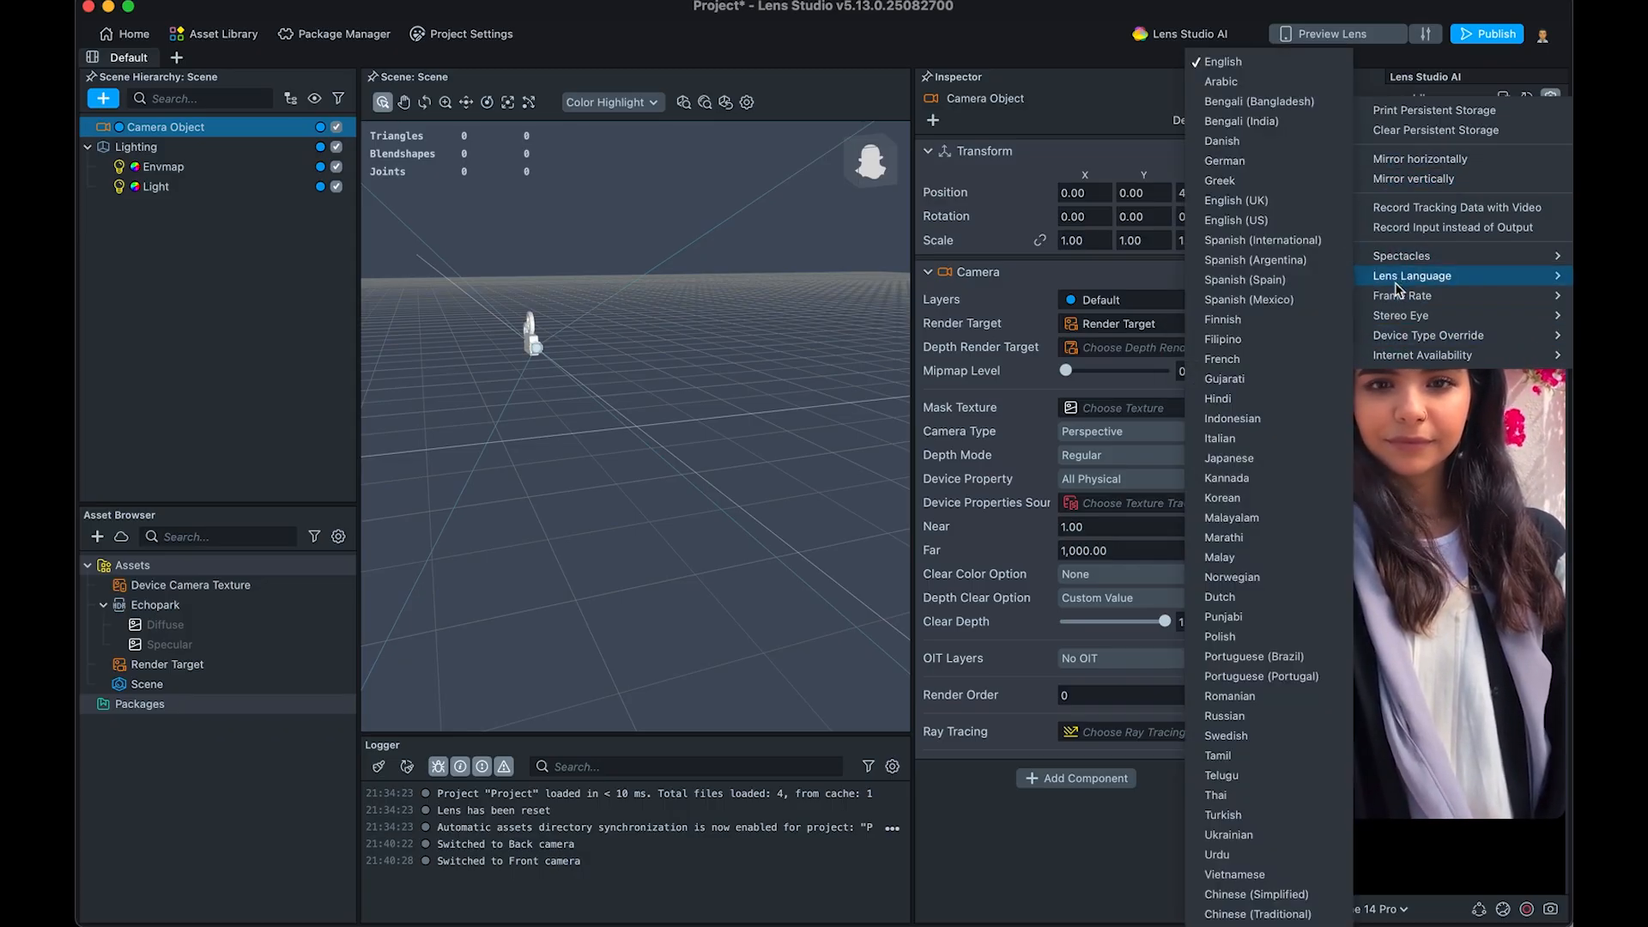
mouse_move(1394, 282)
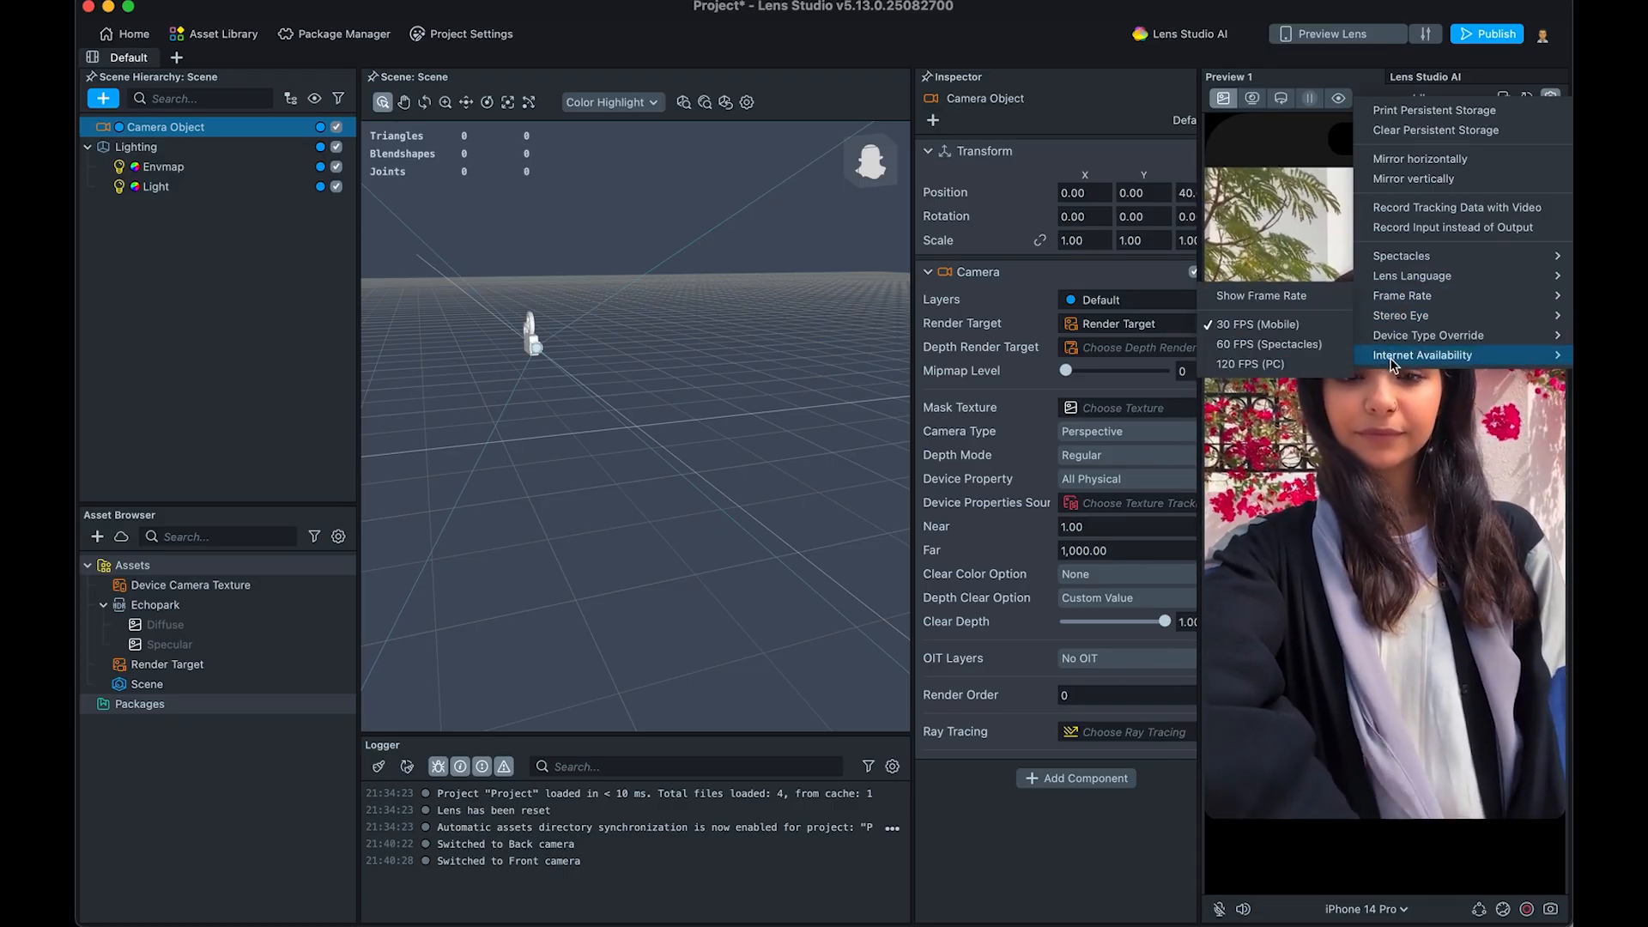
click(1372, 513)
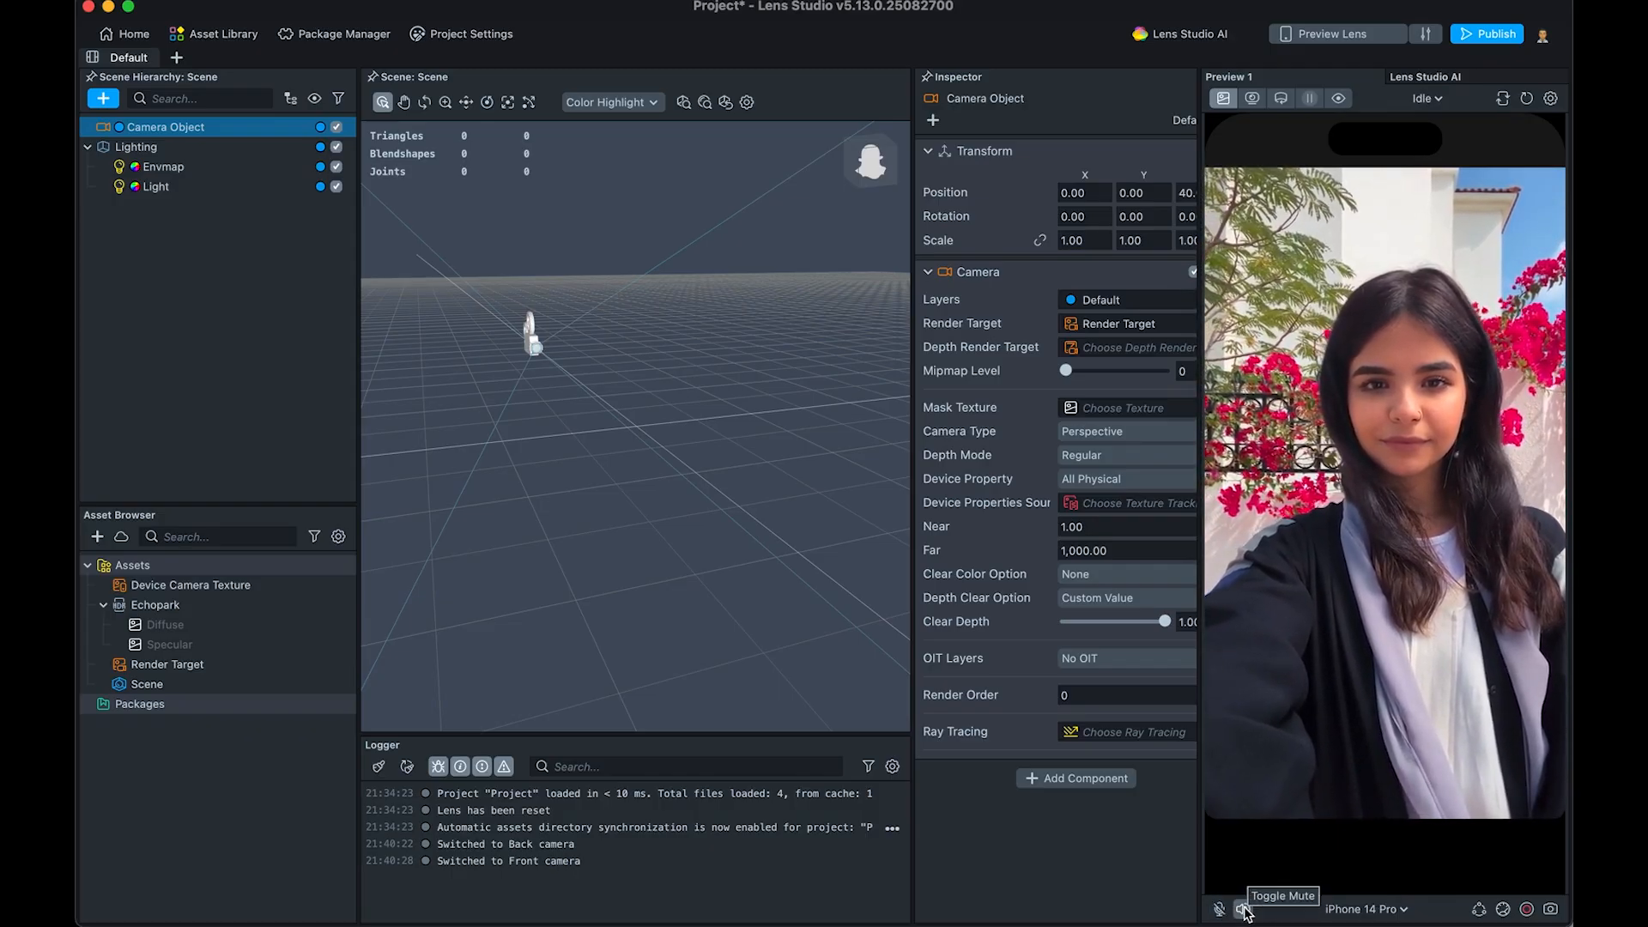
Try the lens preview with No Simulation and set the simulated device to iPhone 14 Pro Max
click(1395, 911)
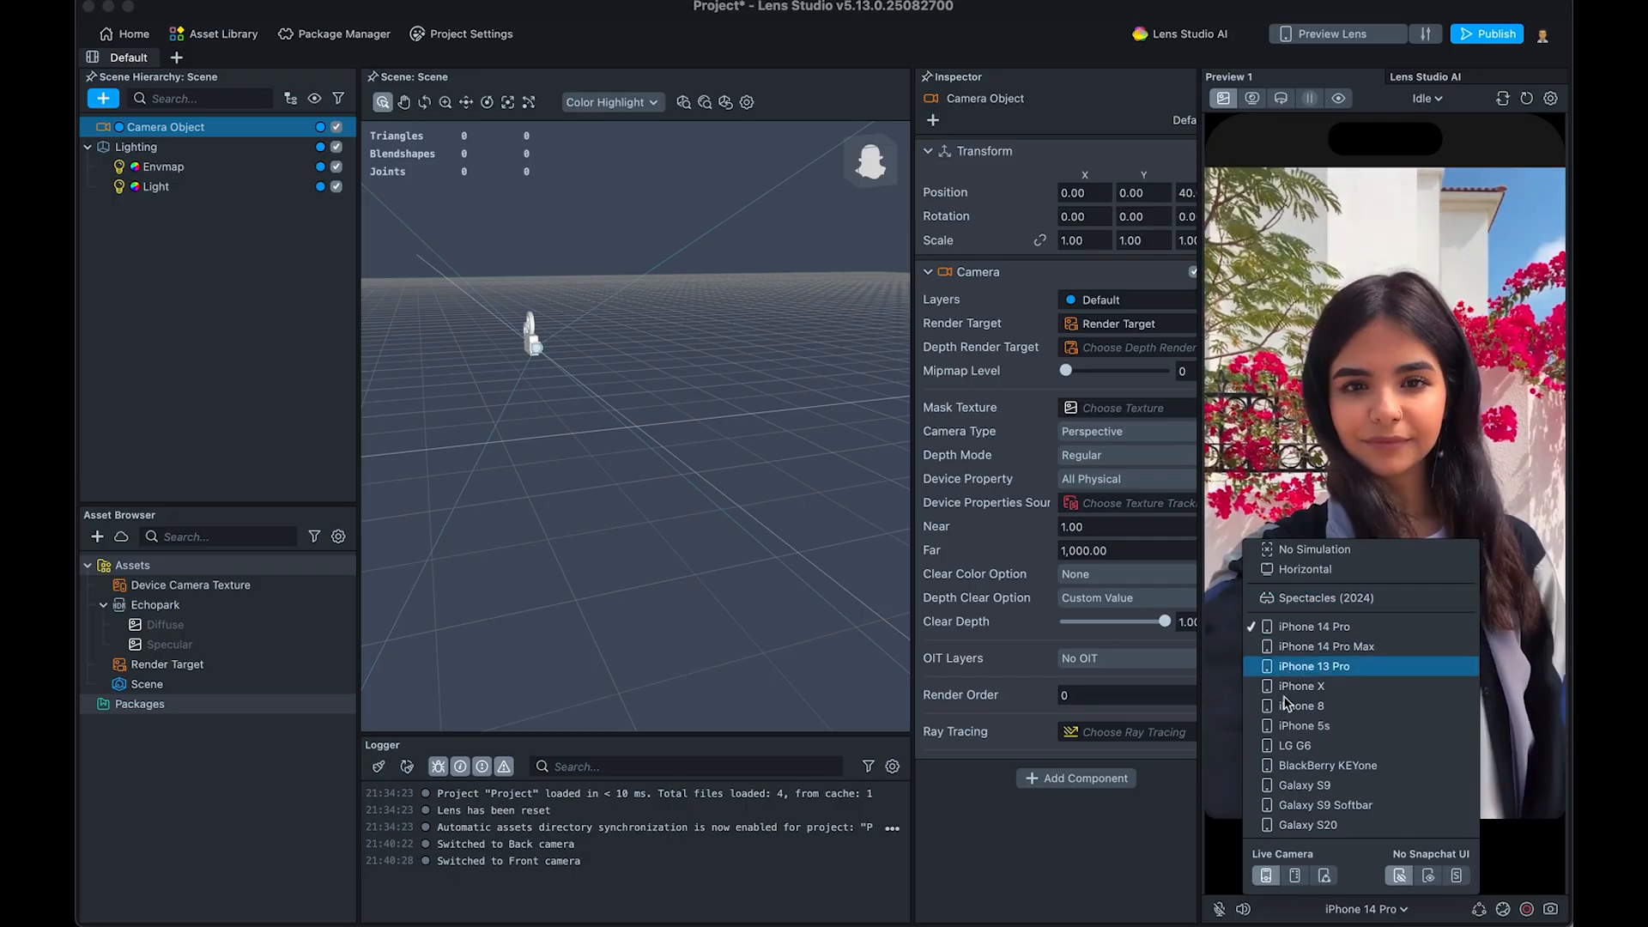
click(1303, 553)
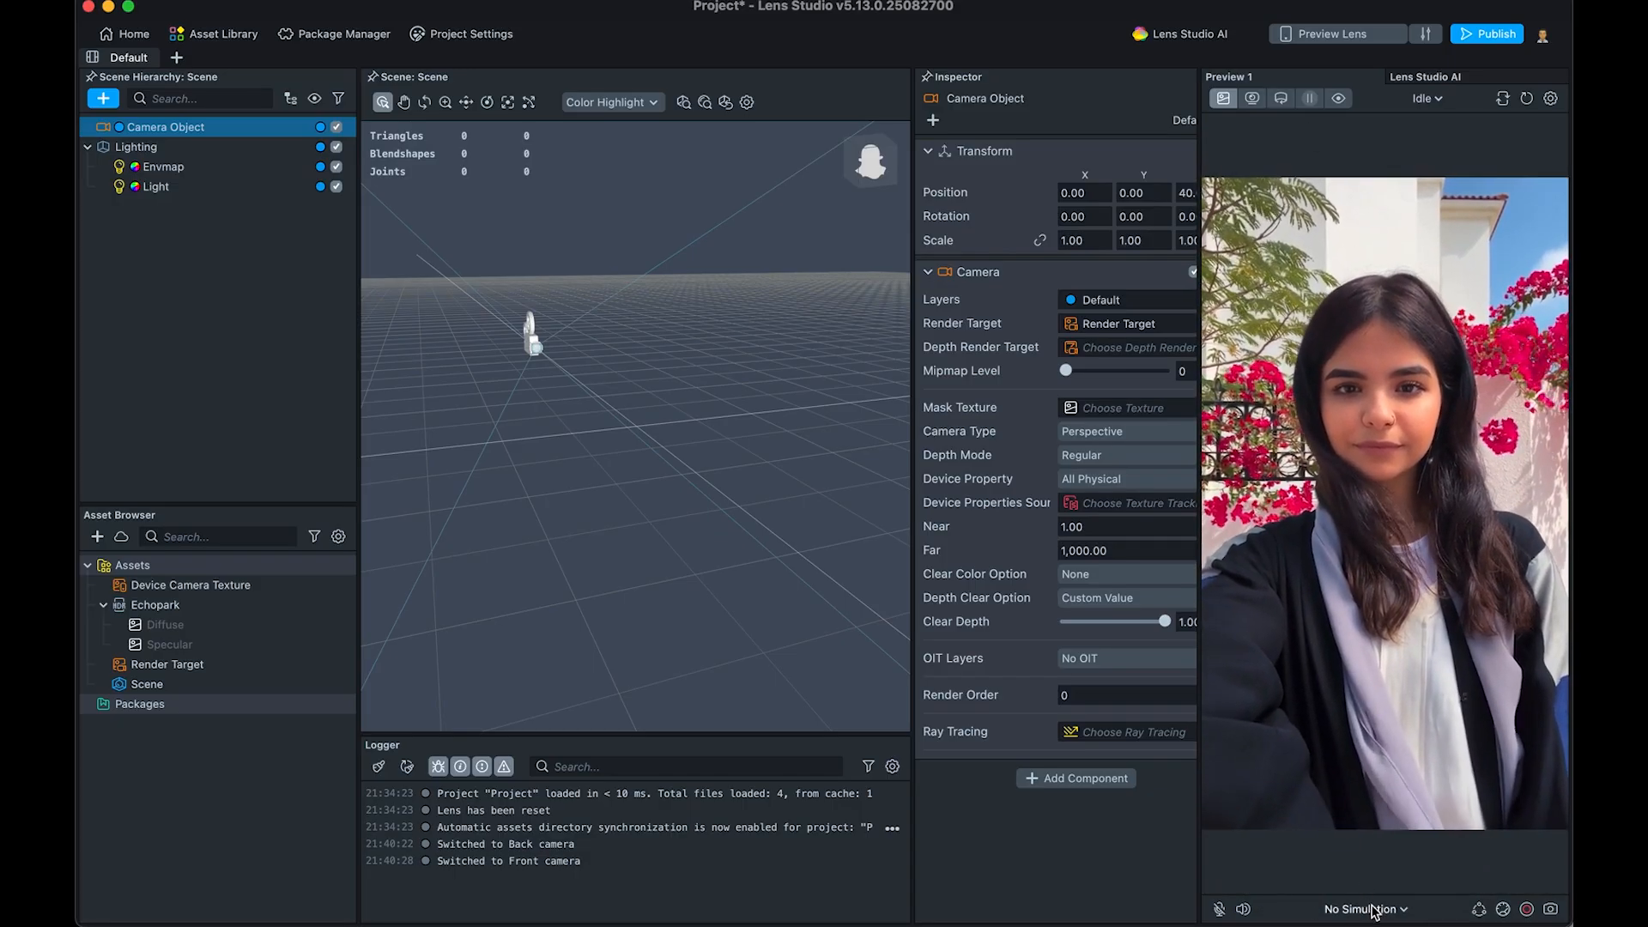
click(1360, 908)
click(1327, 647)
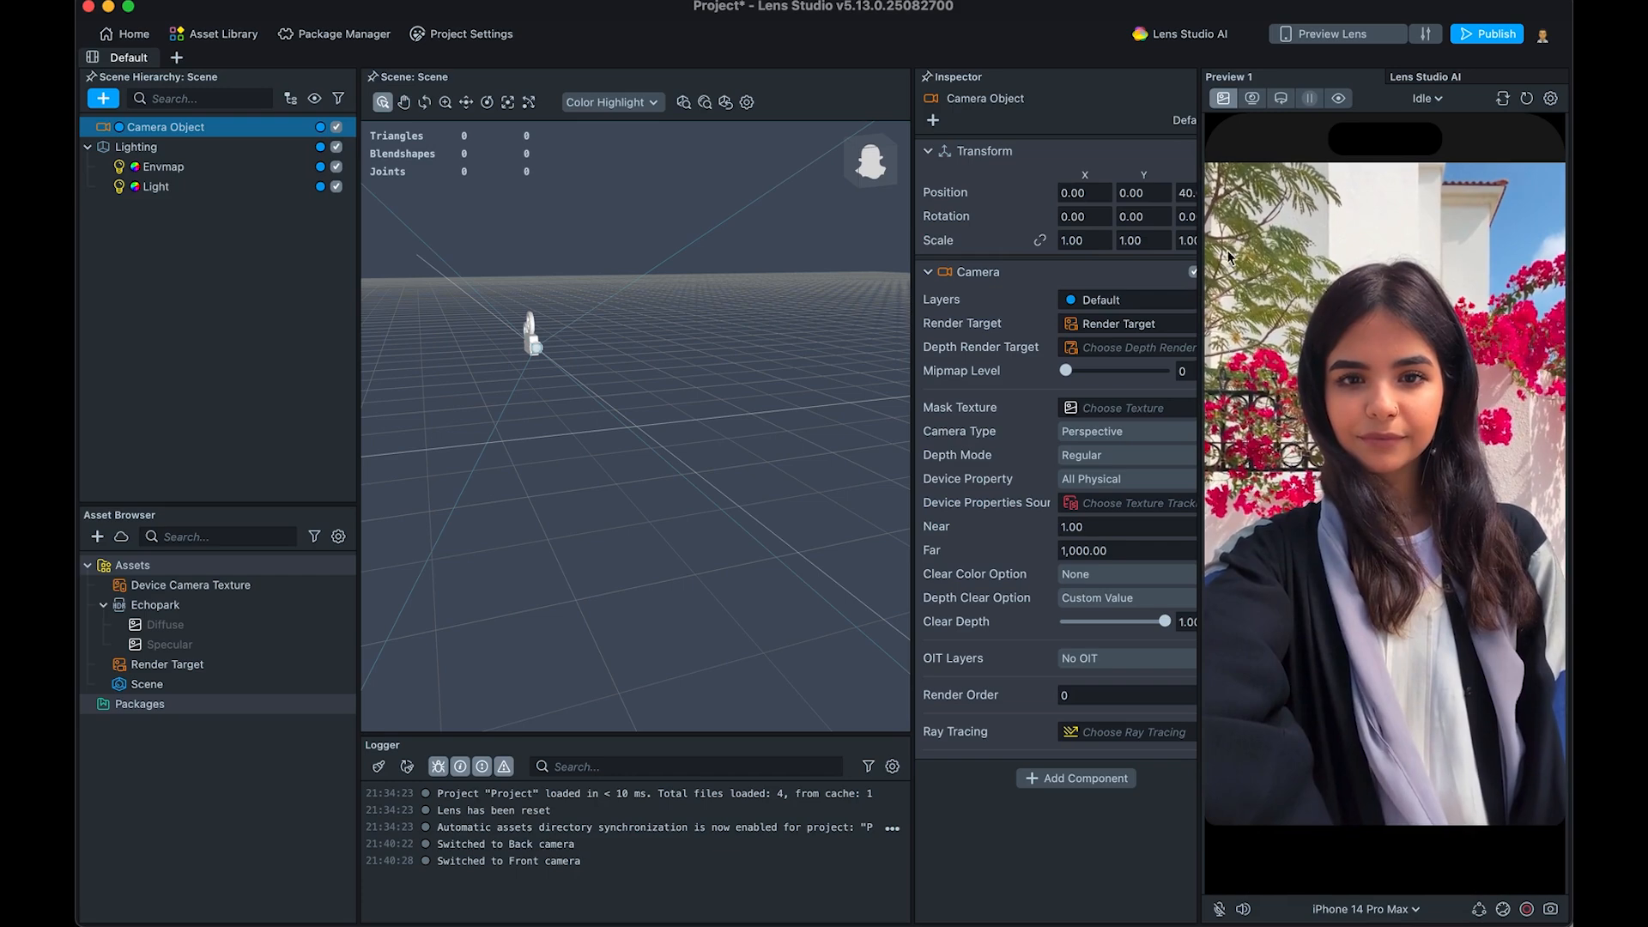
Preview the lens on the LG G6 and Galaxy S20, and return the simulated device to iPhone 14 Pro Max
click(1353, 911)
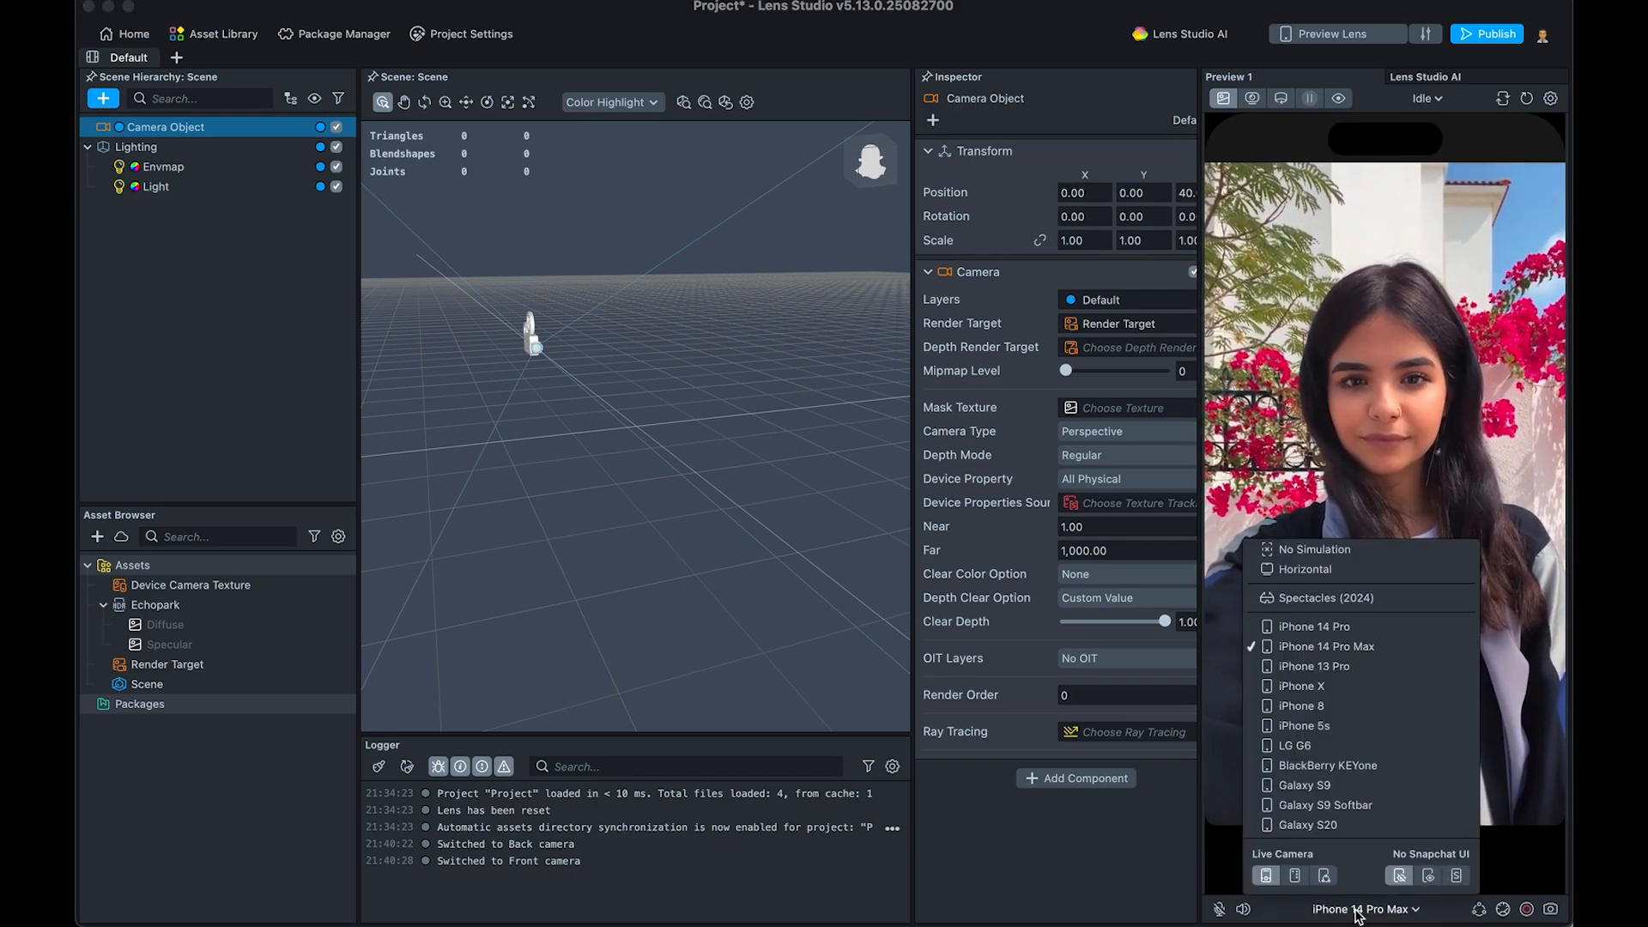
click(1305, 739)
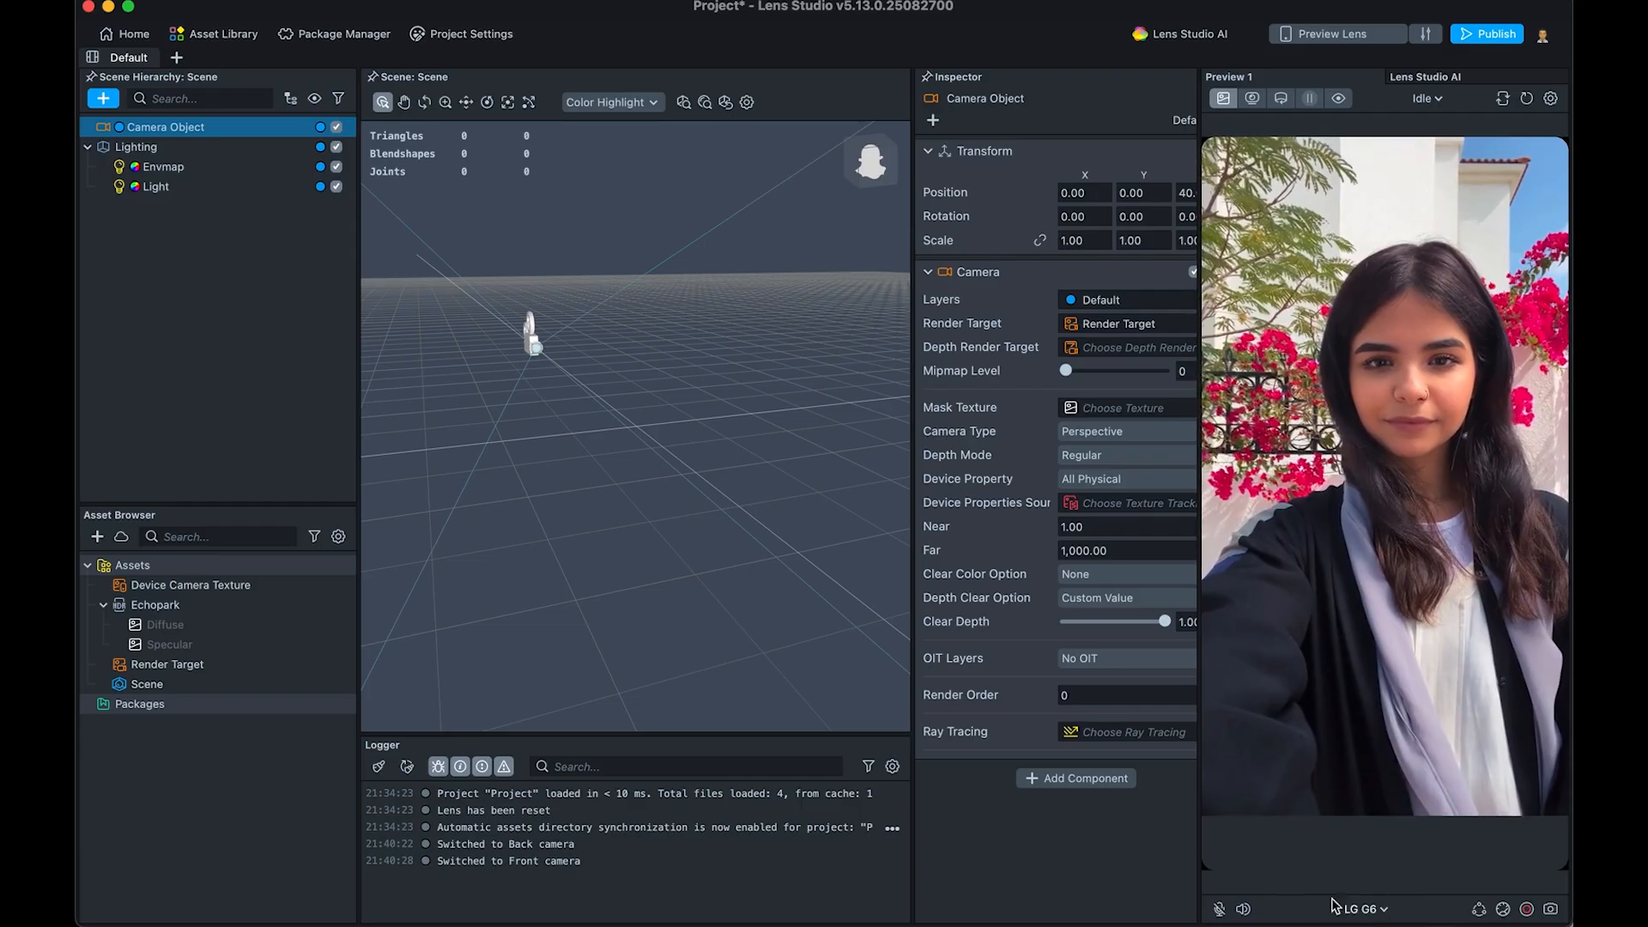
click(1364, 908)
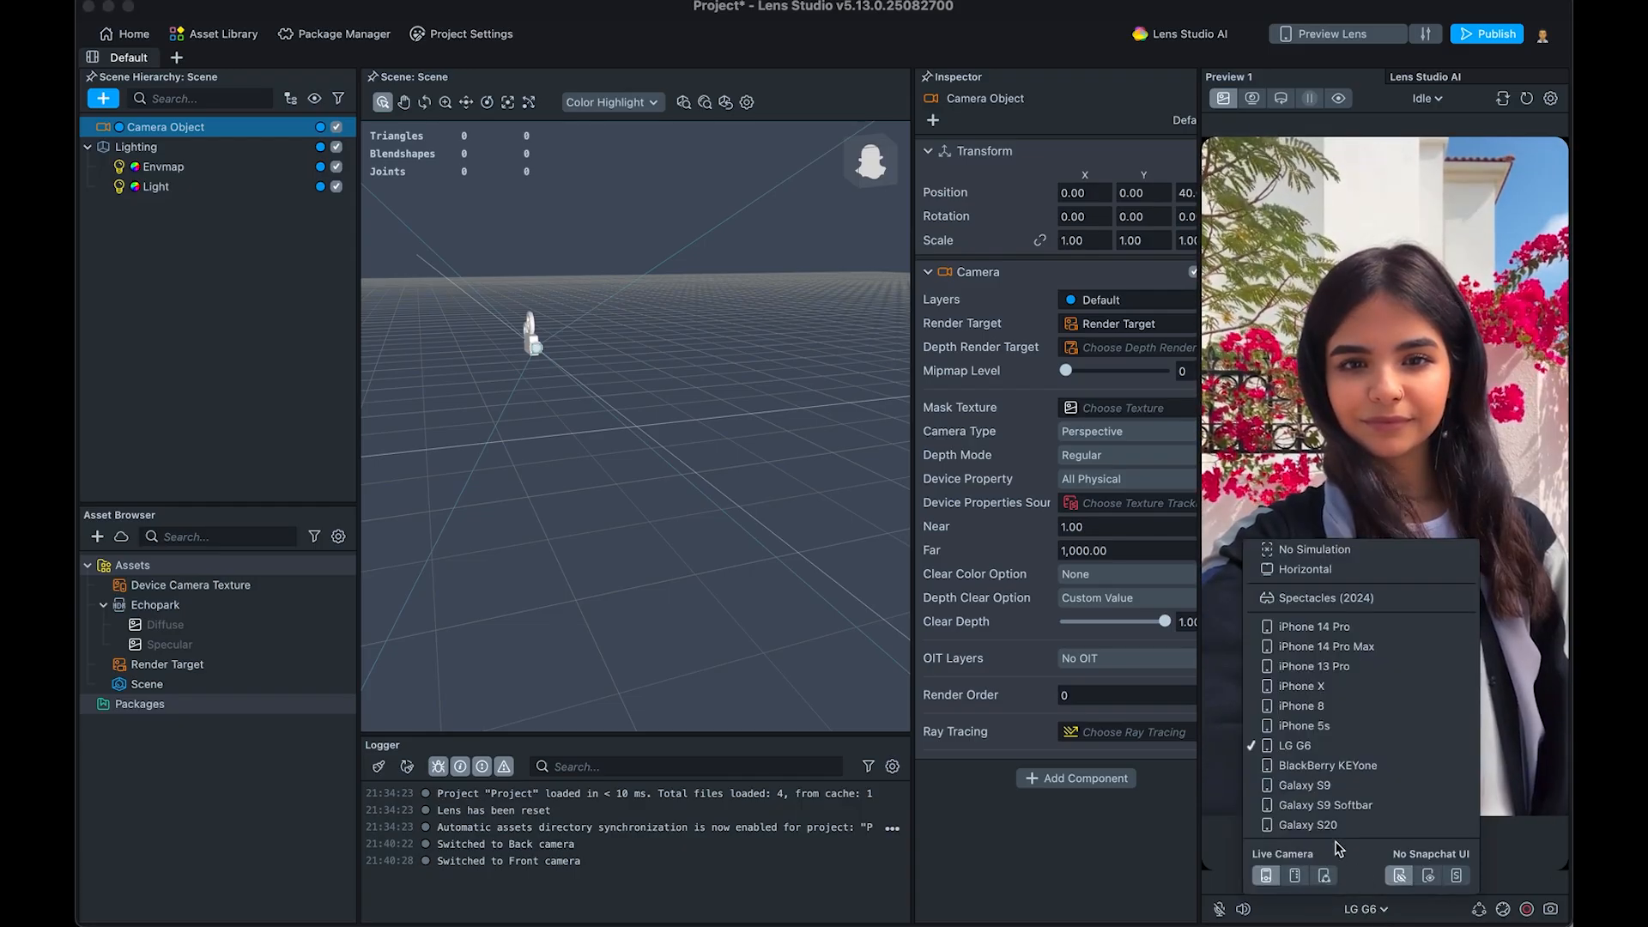
click(1327, 832)
click(1363, 909)
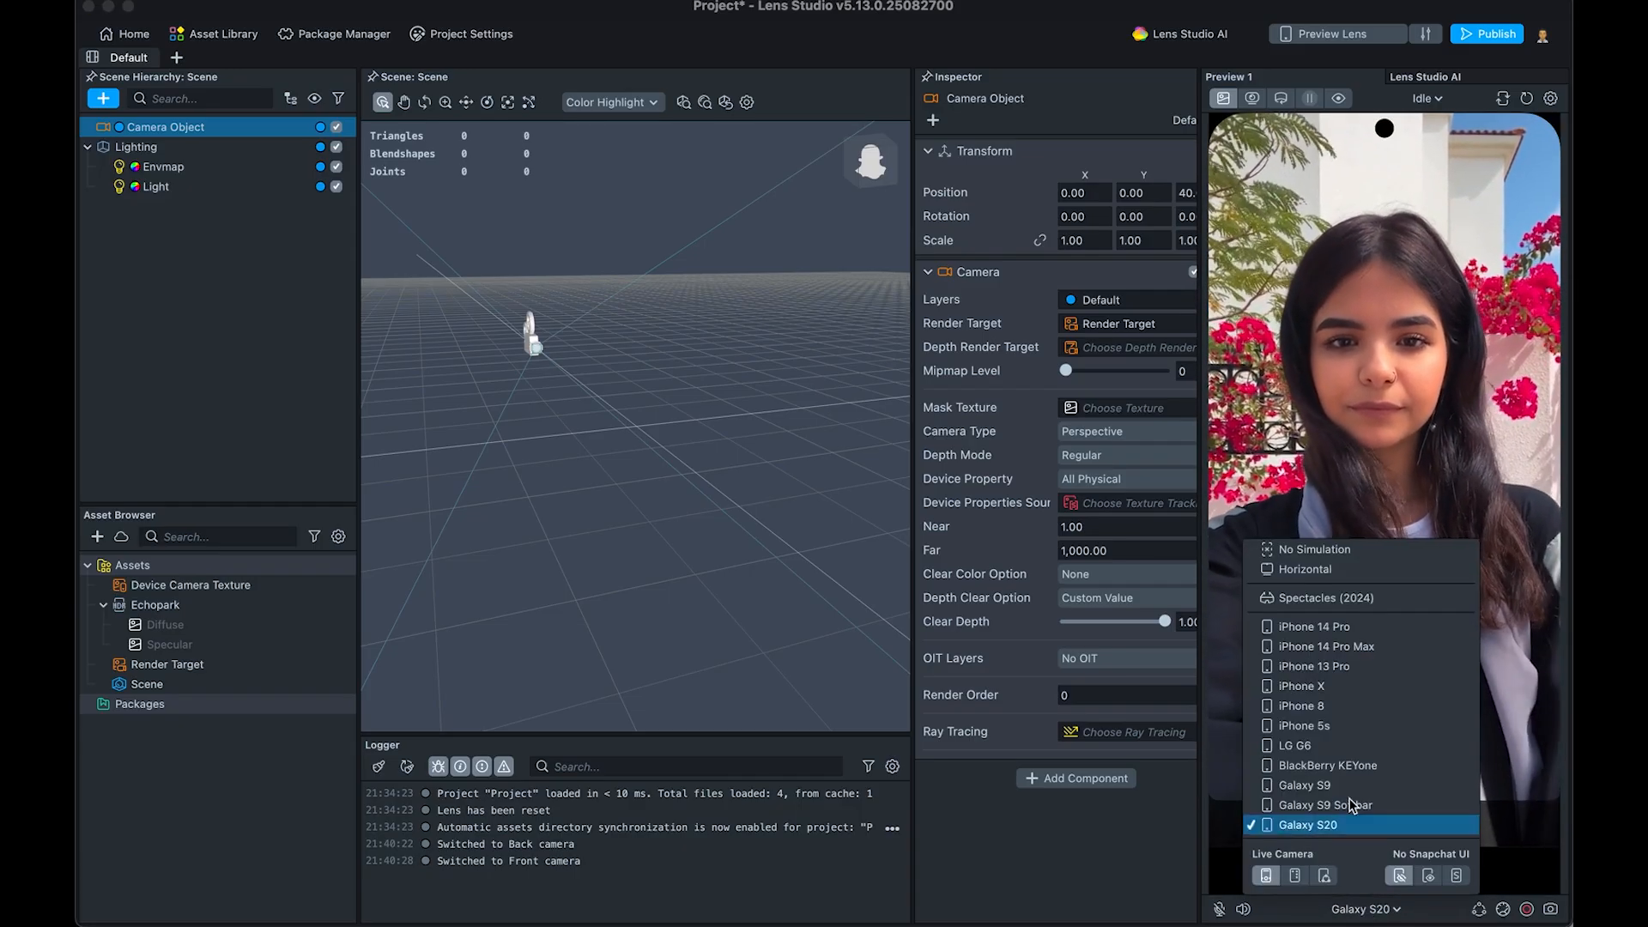
click(1326, 647)
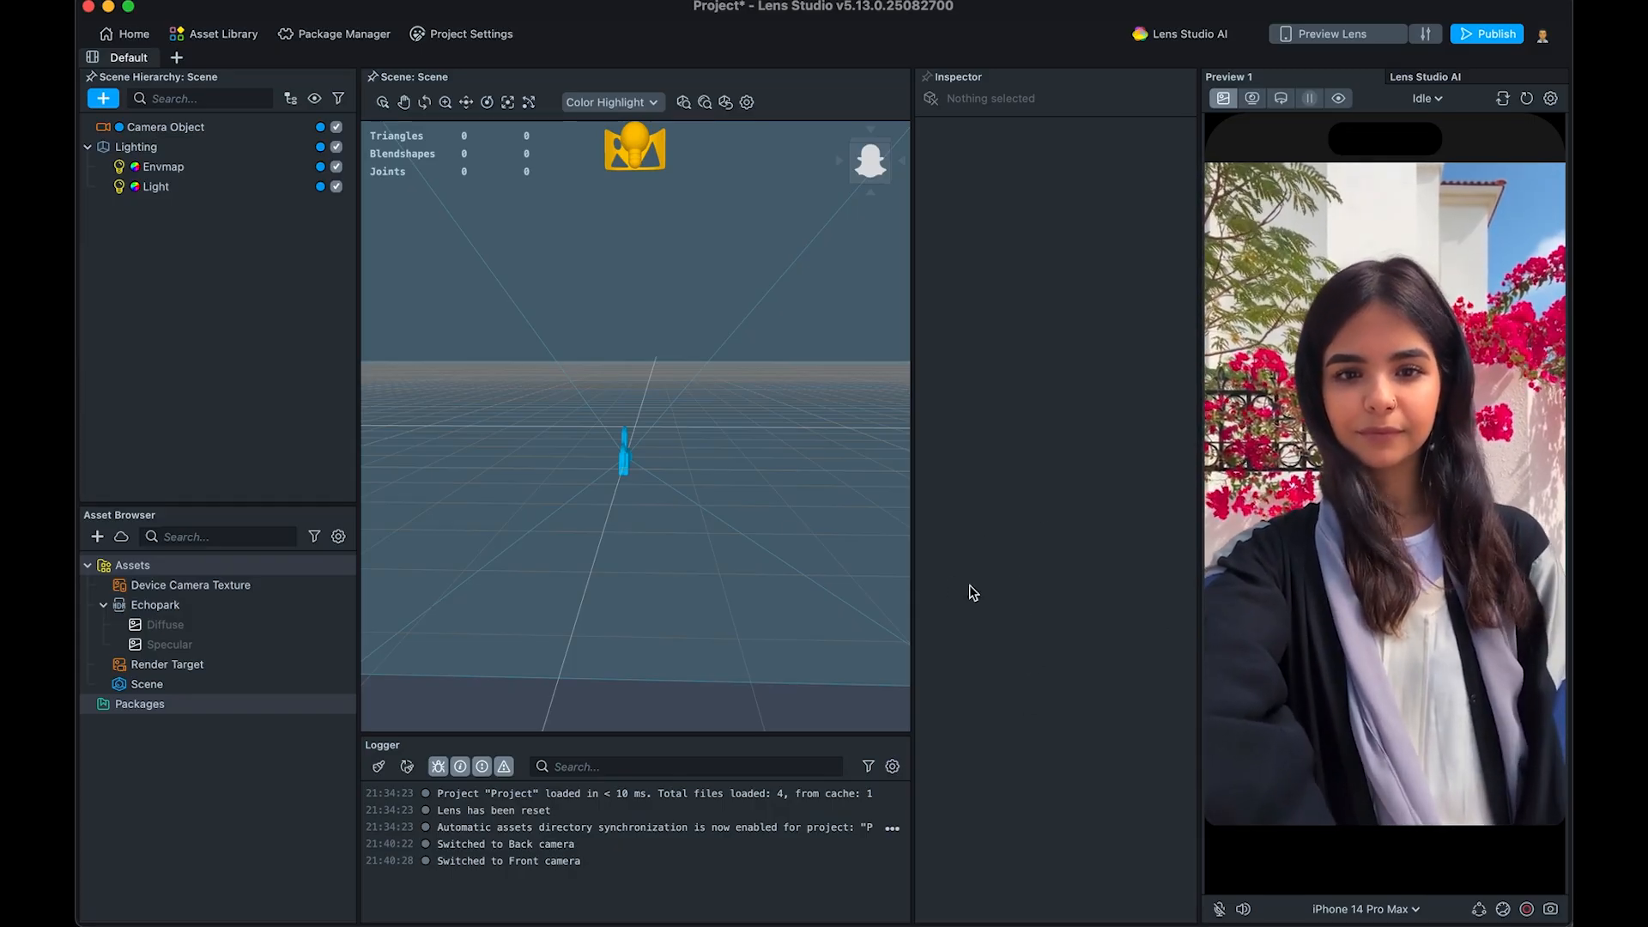
Switch to Adobe Illustrator and draw a white circle about half the artboard's width, centered on the artboard
key(super+Tab)
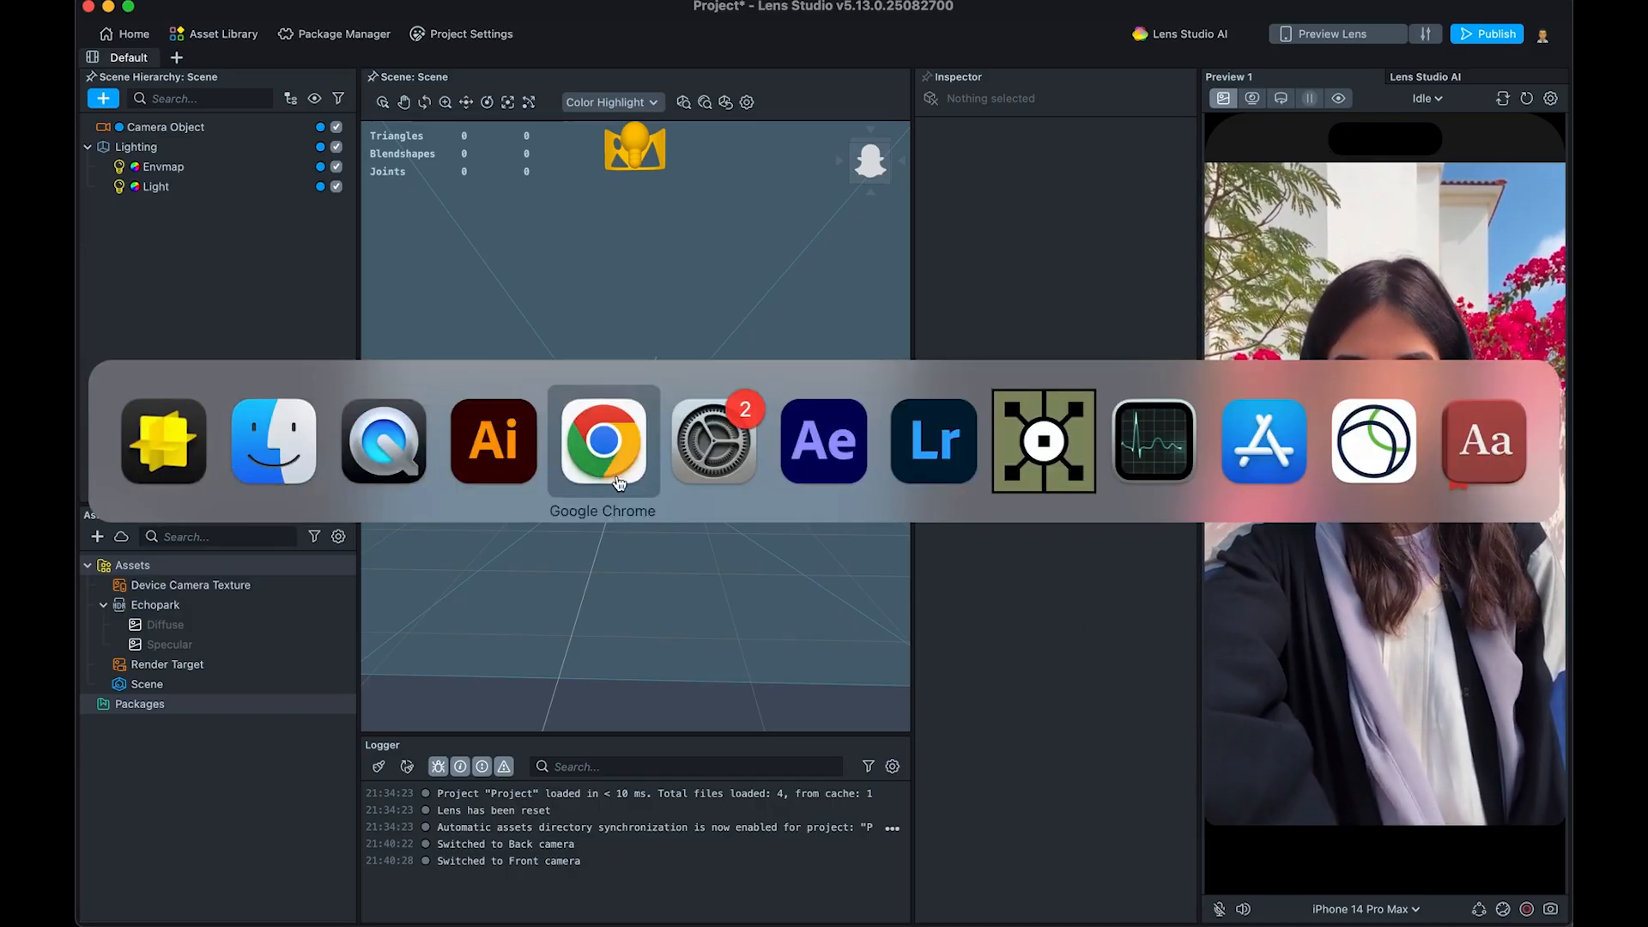
click(485, 474)
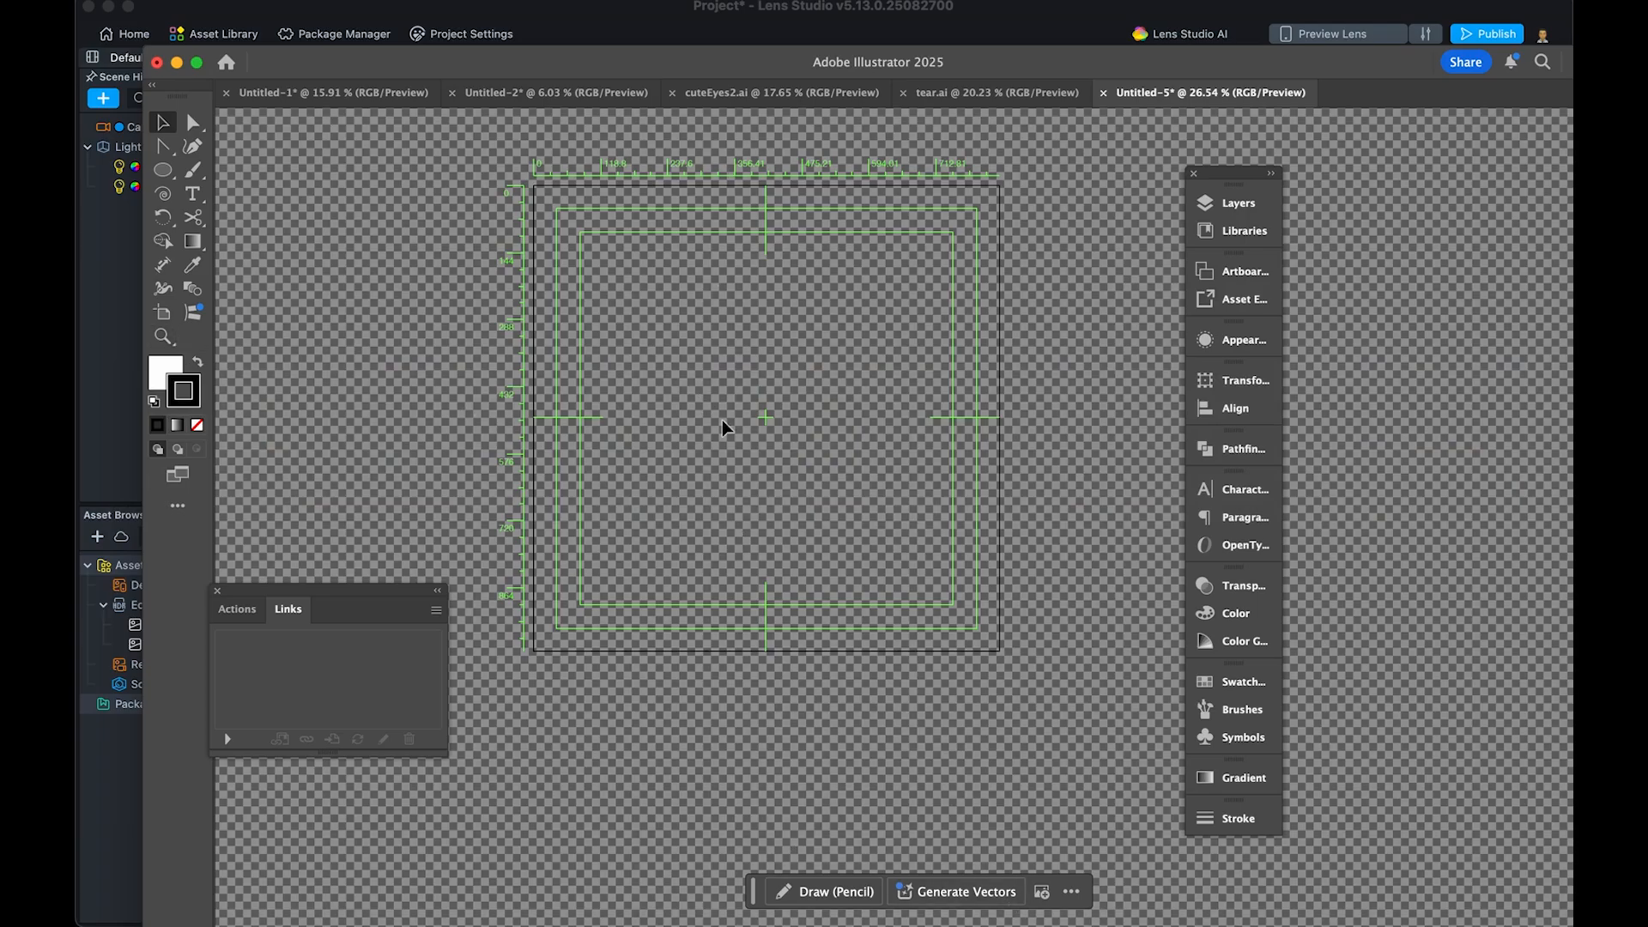
key(l)
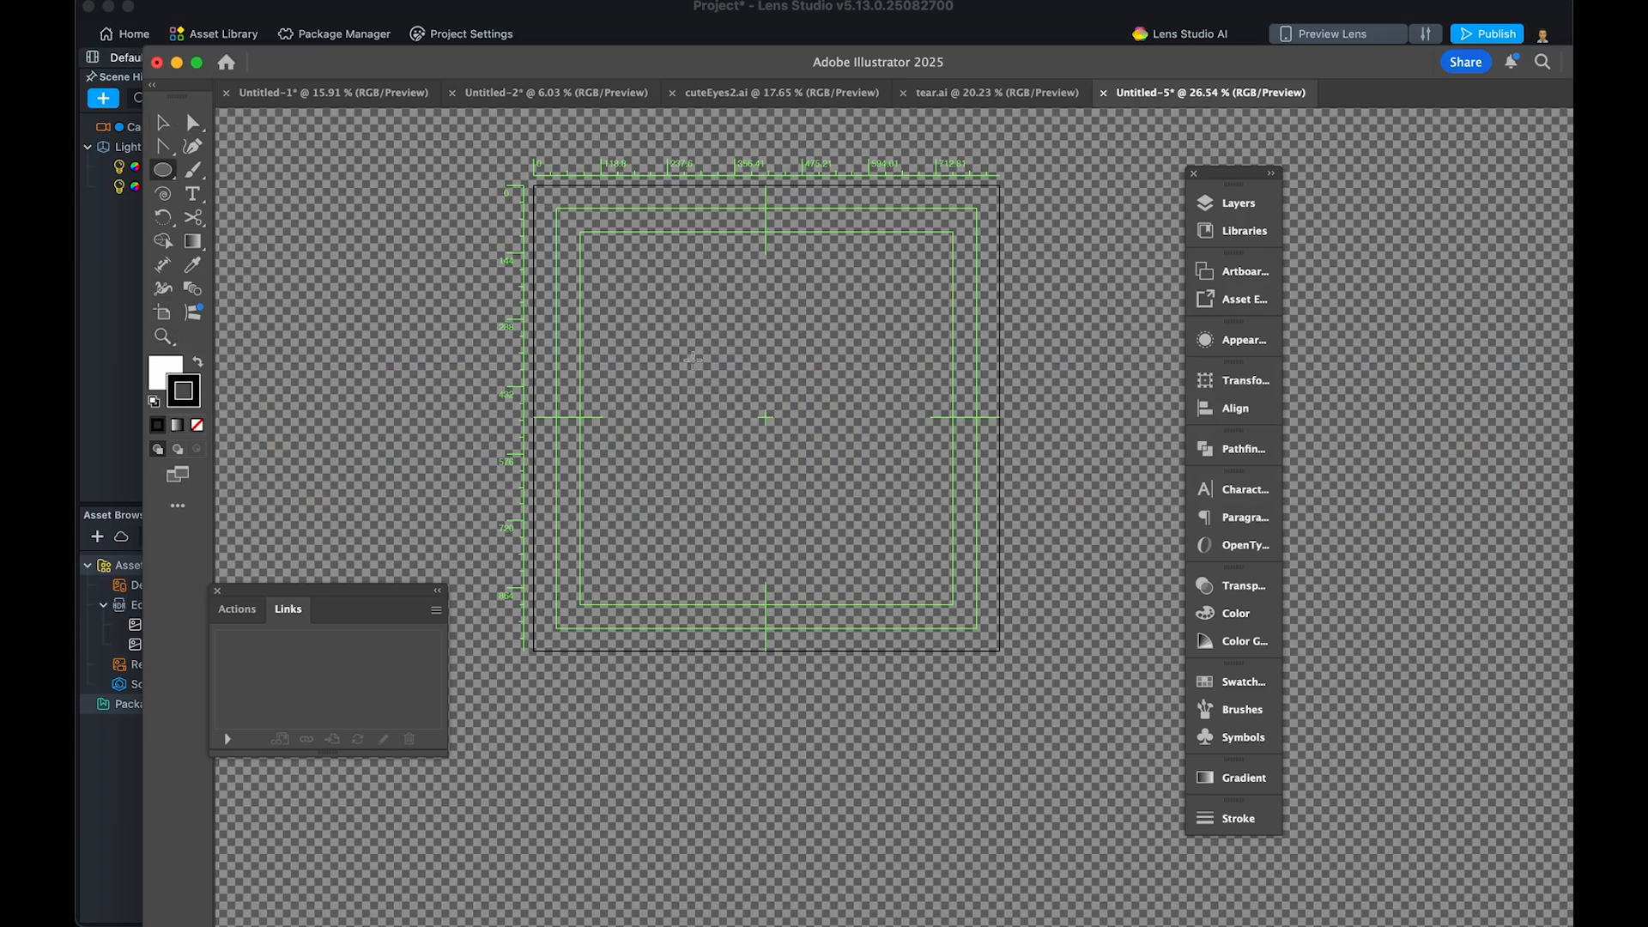
drag(683, 307, 907, 531)
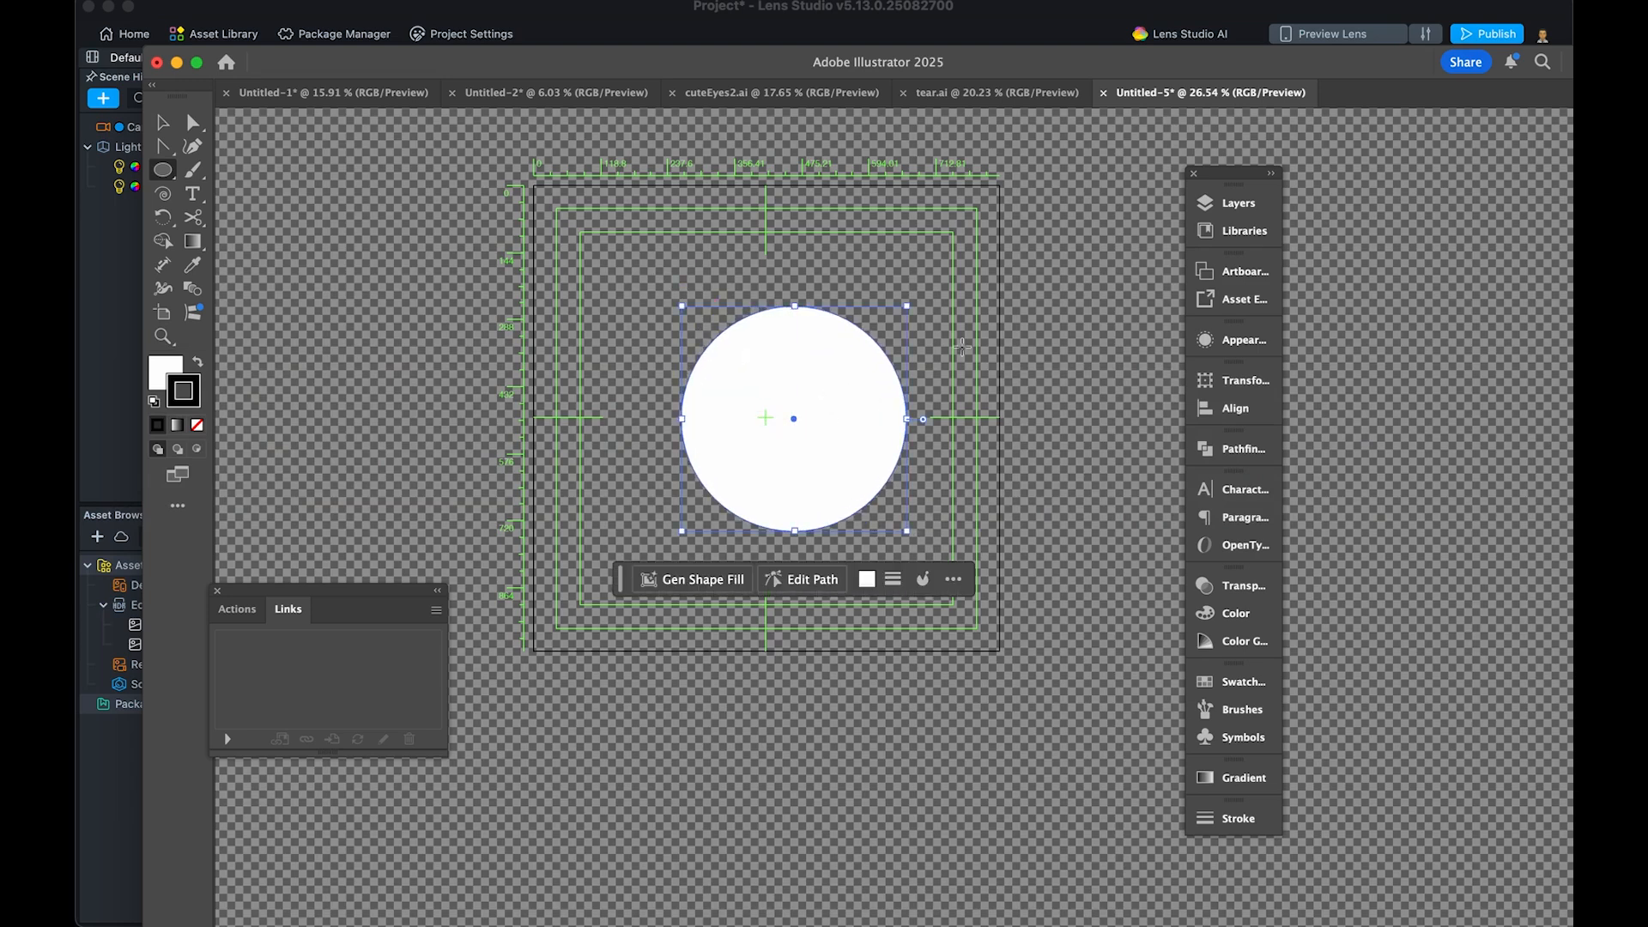
click(1229, 411)
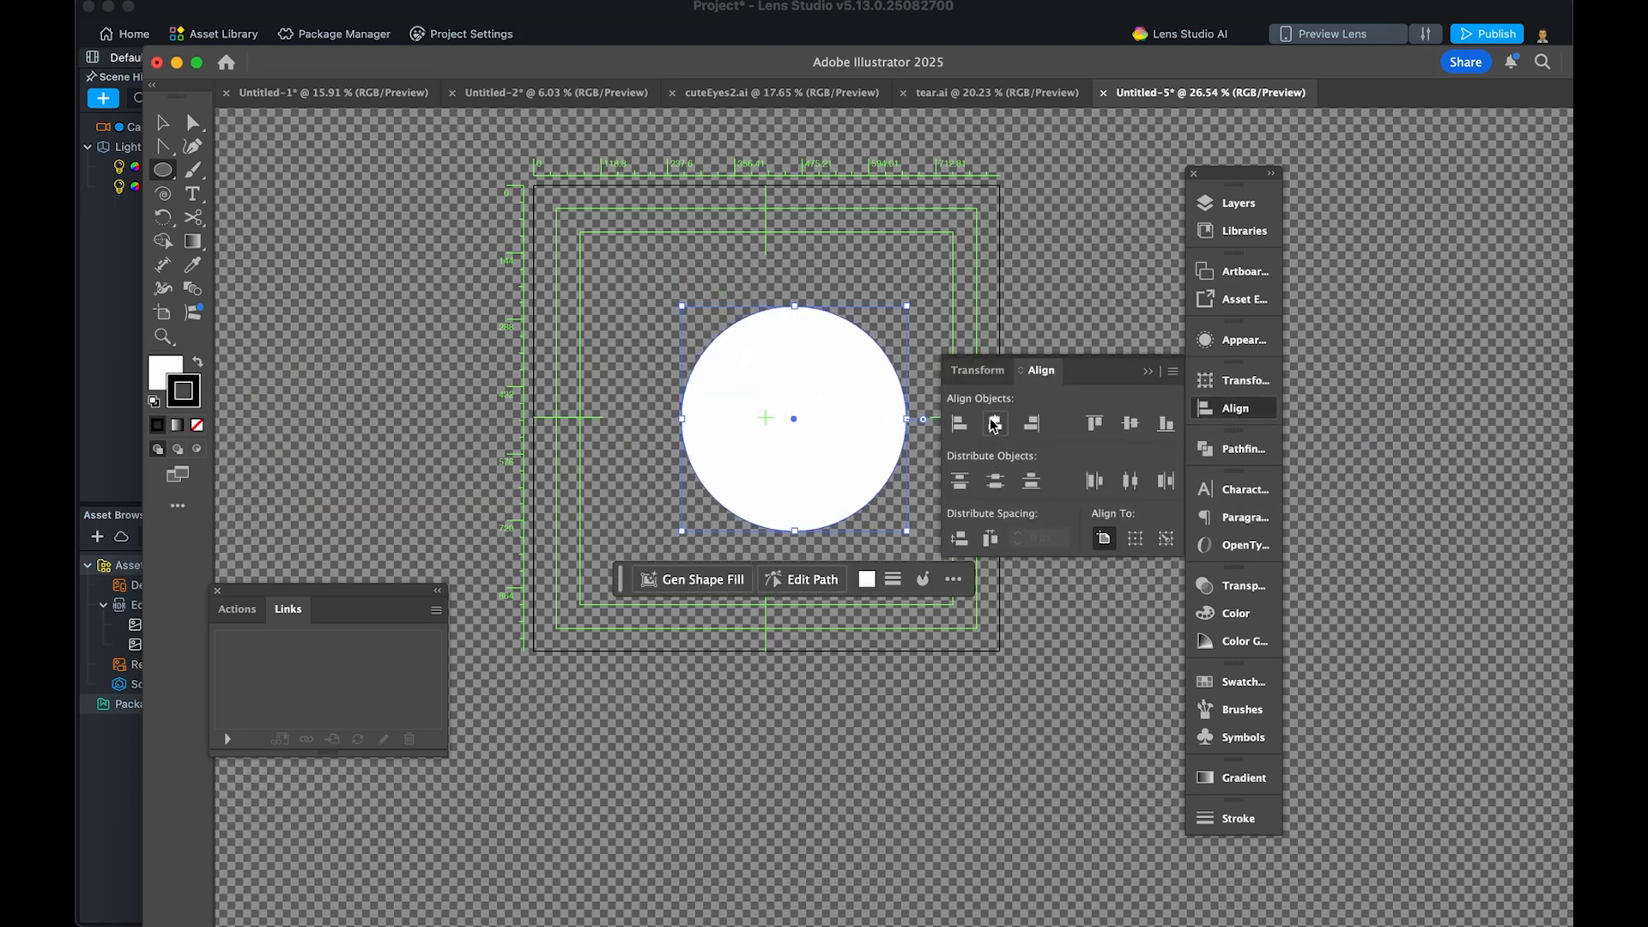
click(993, 423)
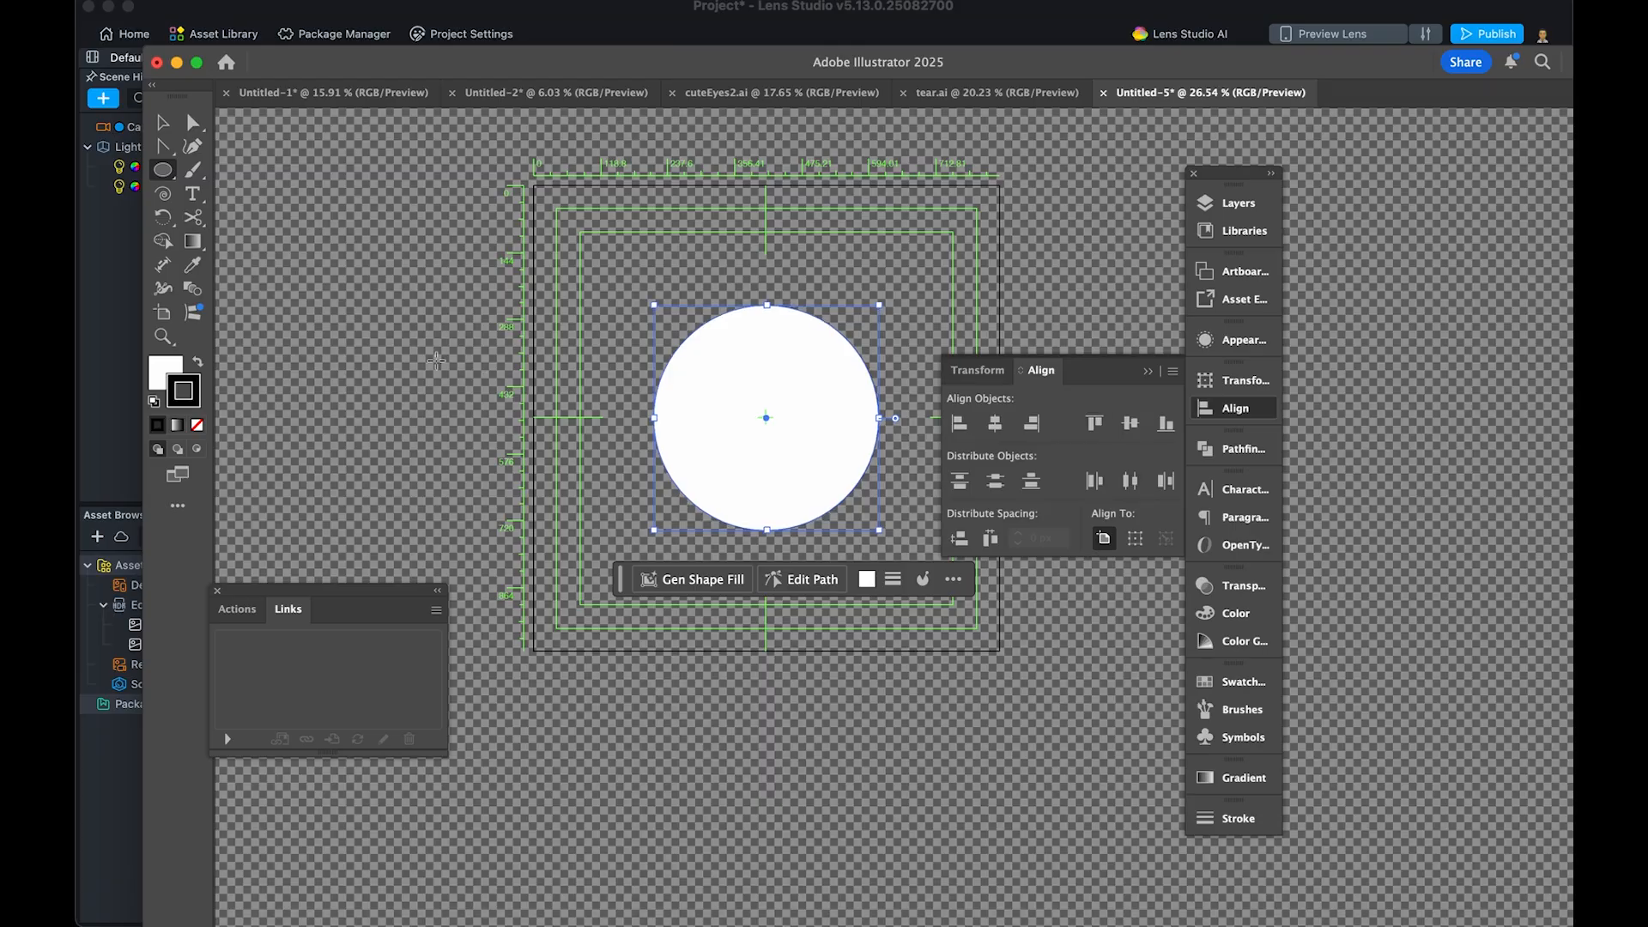
Remove the large circle's stroke and set its fill to the yellow edd706
click(568, 350)
click(782, 499)
click(198, 425)
double_click(167, 374)
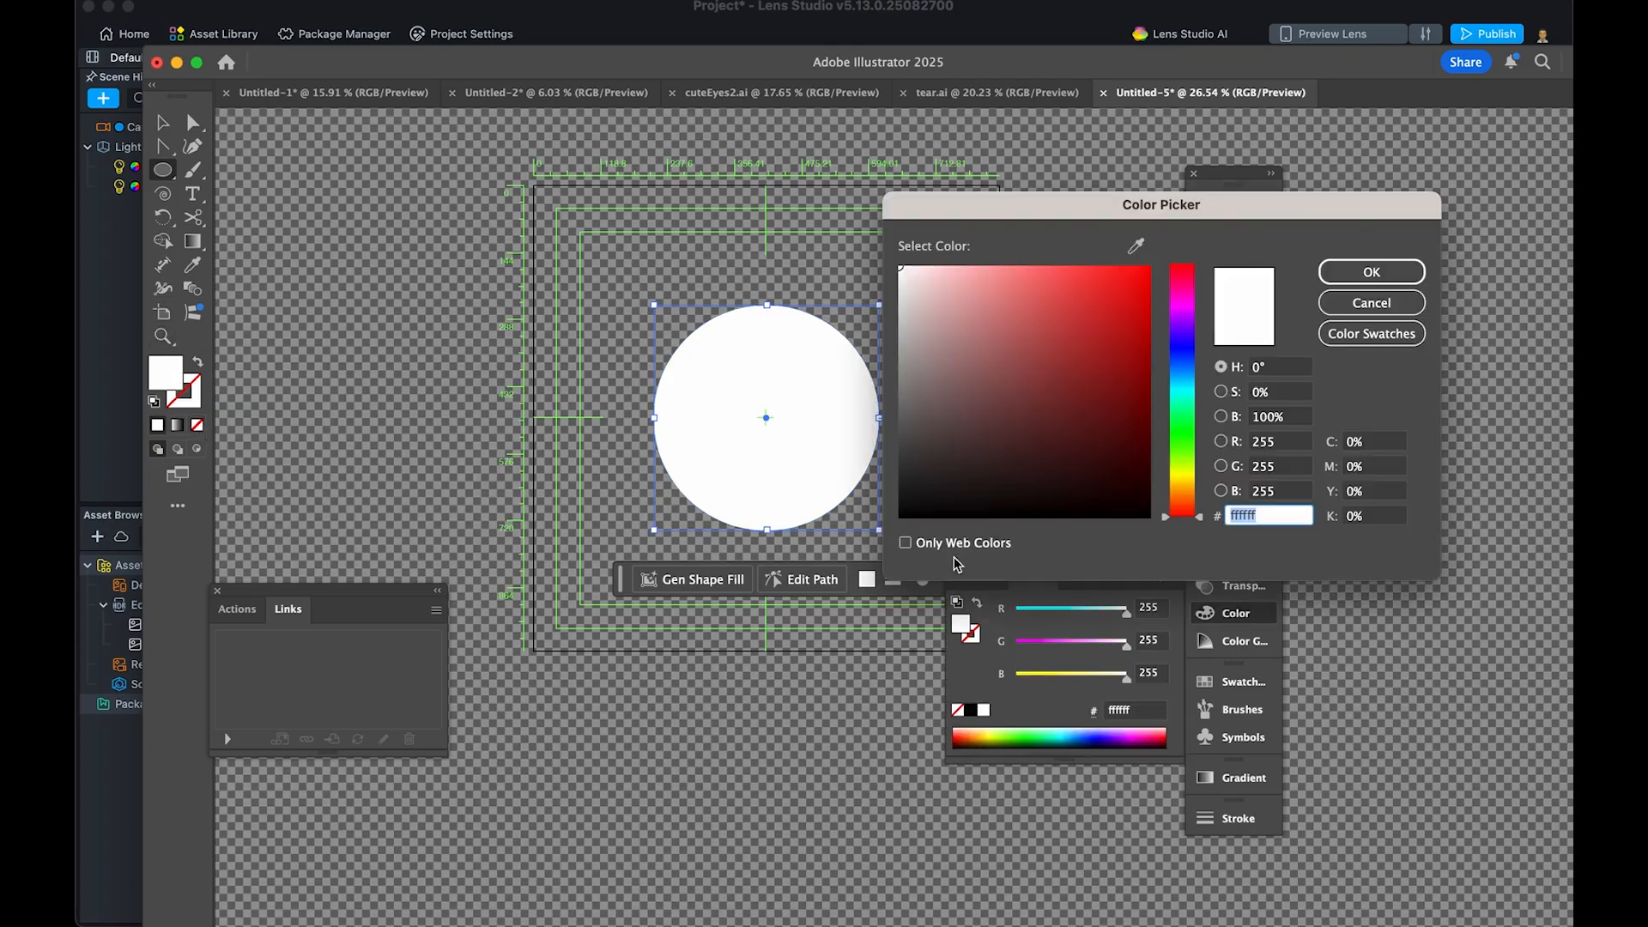
text(fff200)
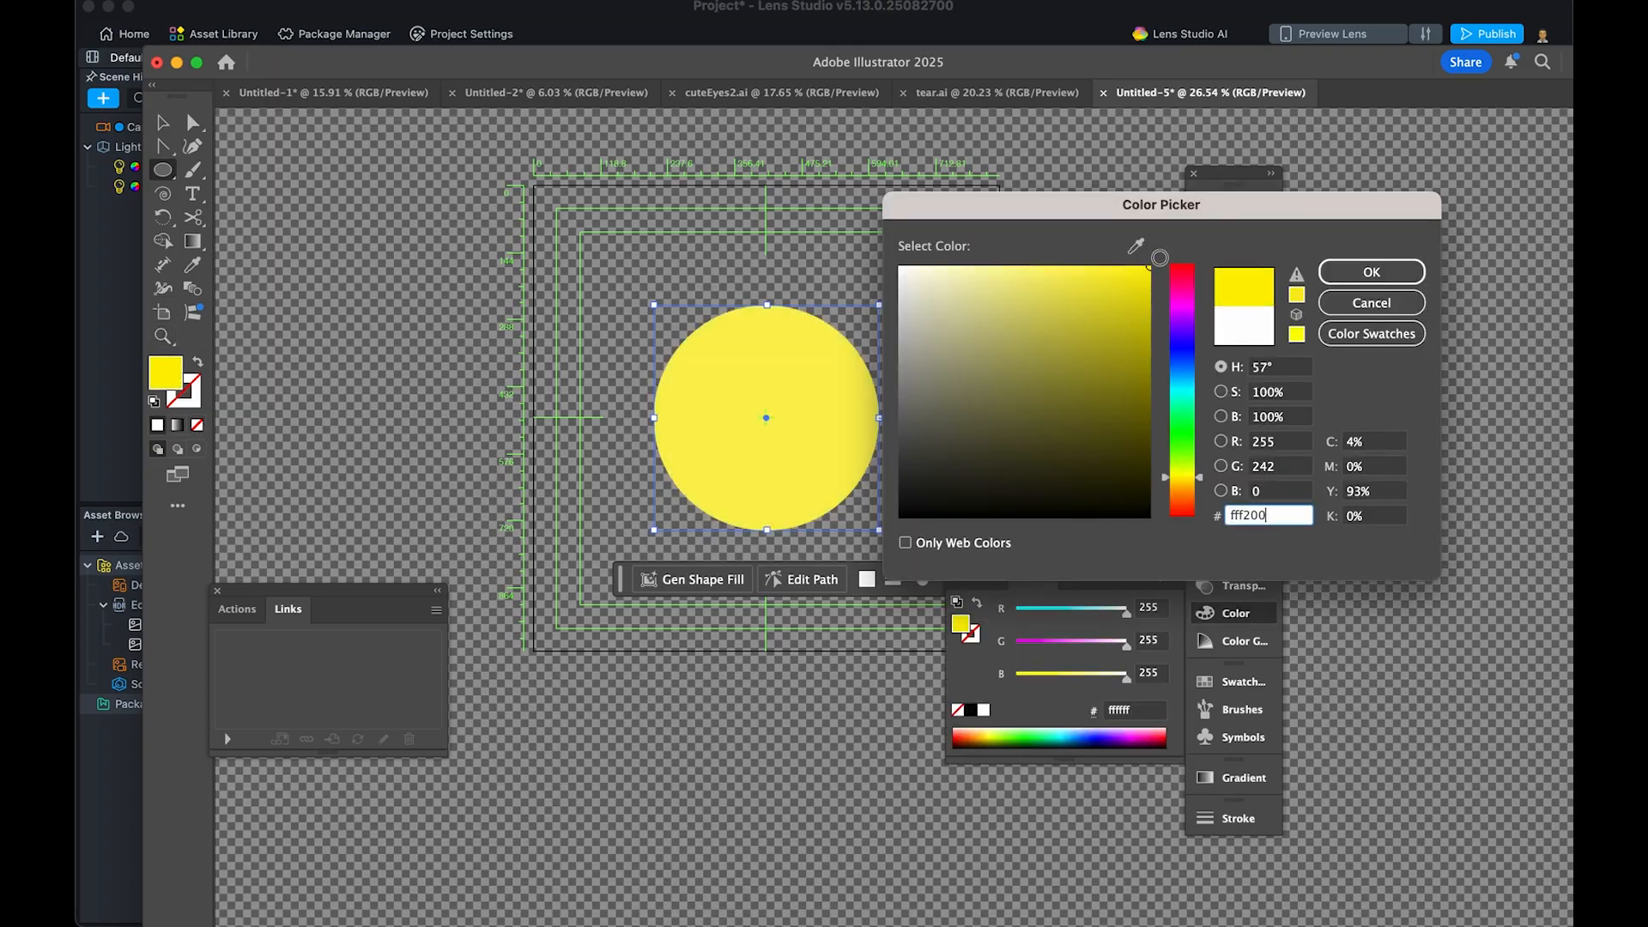
mouse_move(1149, 269)
mouse_down()
mouse_move(1145, 296)
mouse_move(1148, 281)
mouse_up()
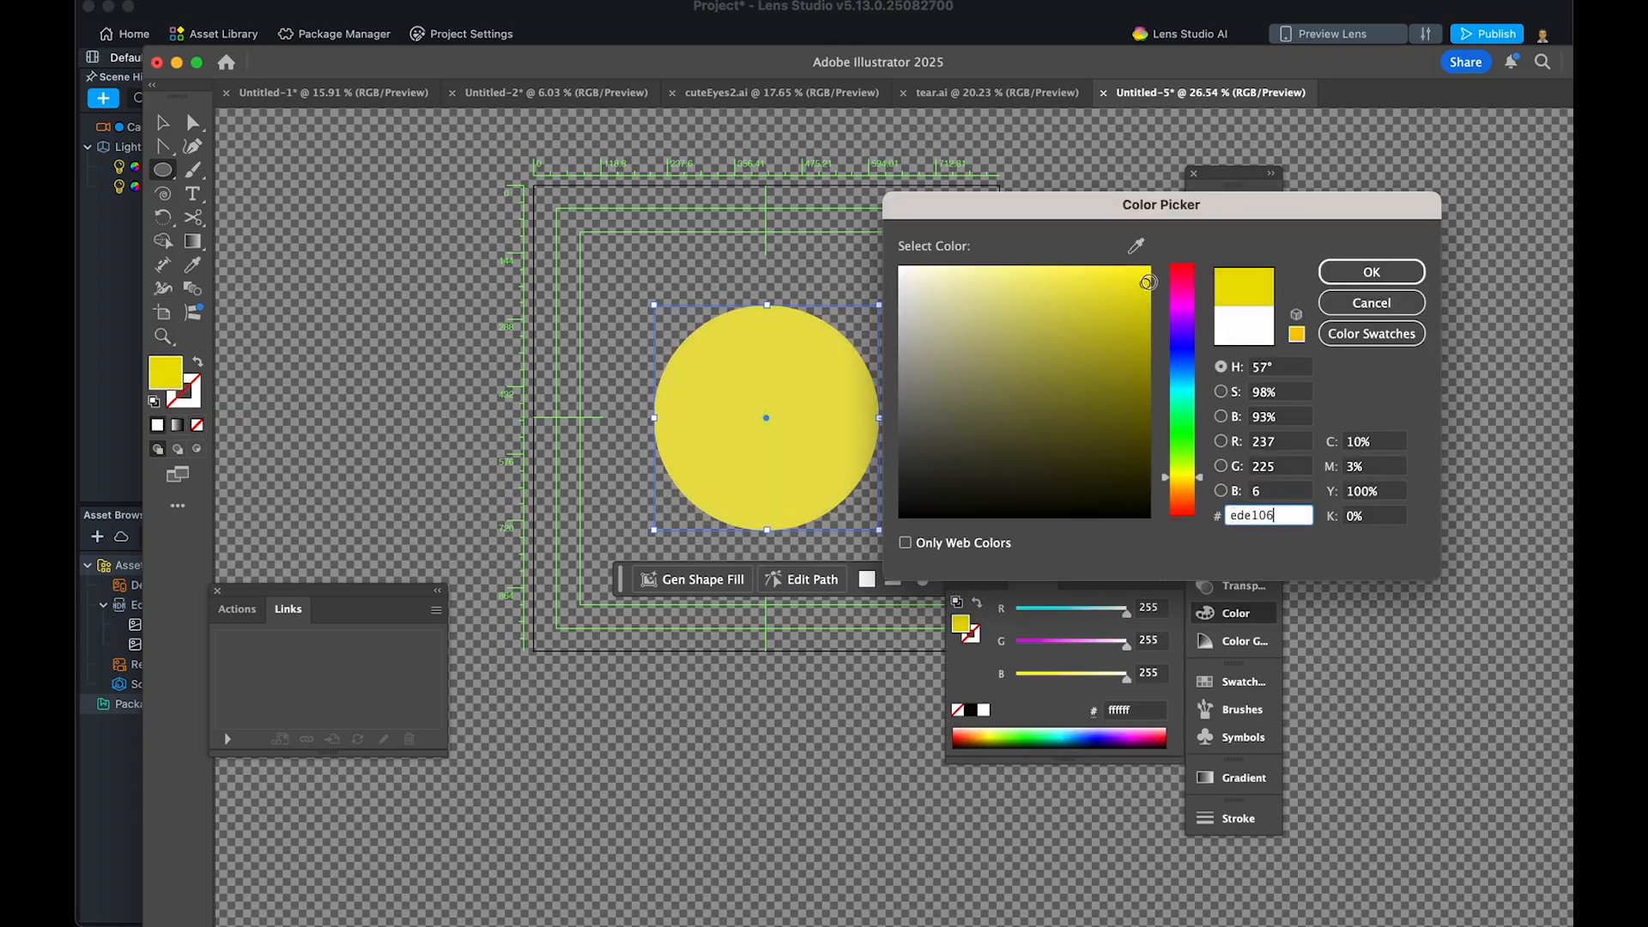
drag(1191, 502, 1187, 483)
click(1372, 271)
Draw a small circle left of the yellow face's center as an eye and fill it with black 000000
alt+scroll(766, 401, up, 3)
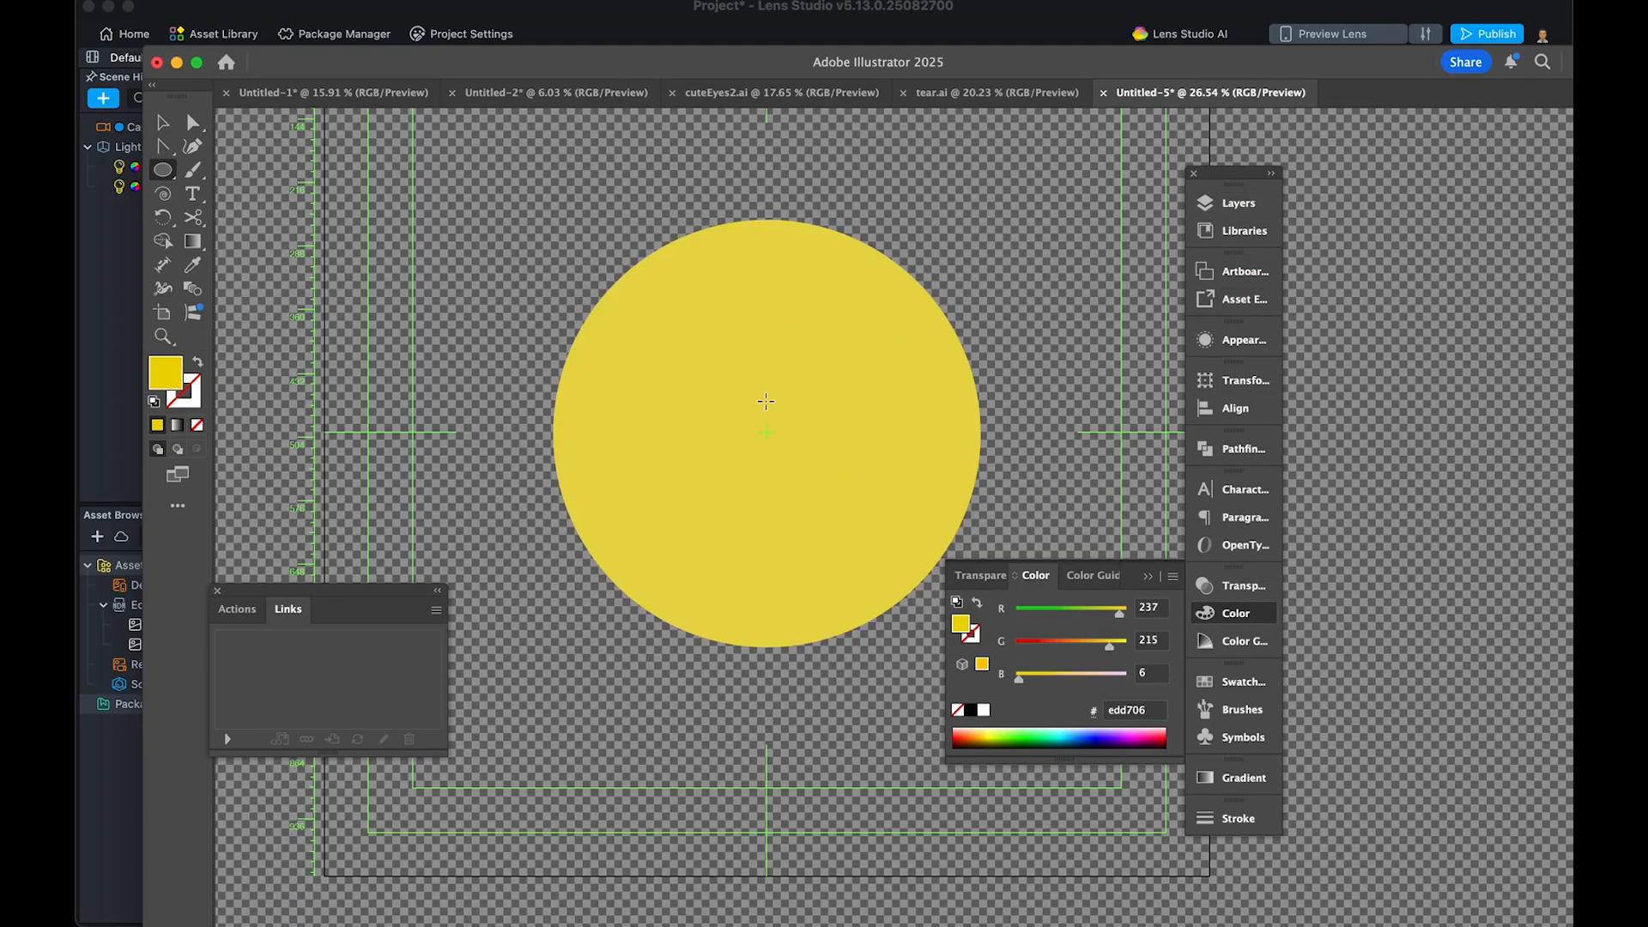
alt+scroll(766, 401, up, 3)
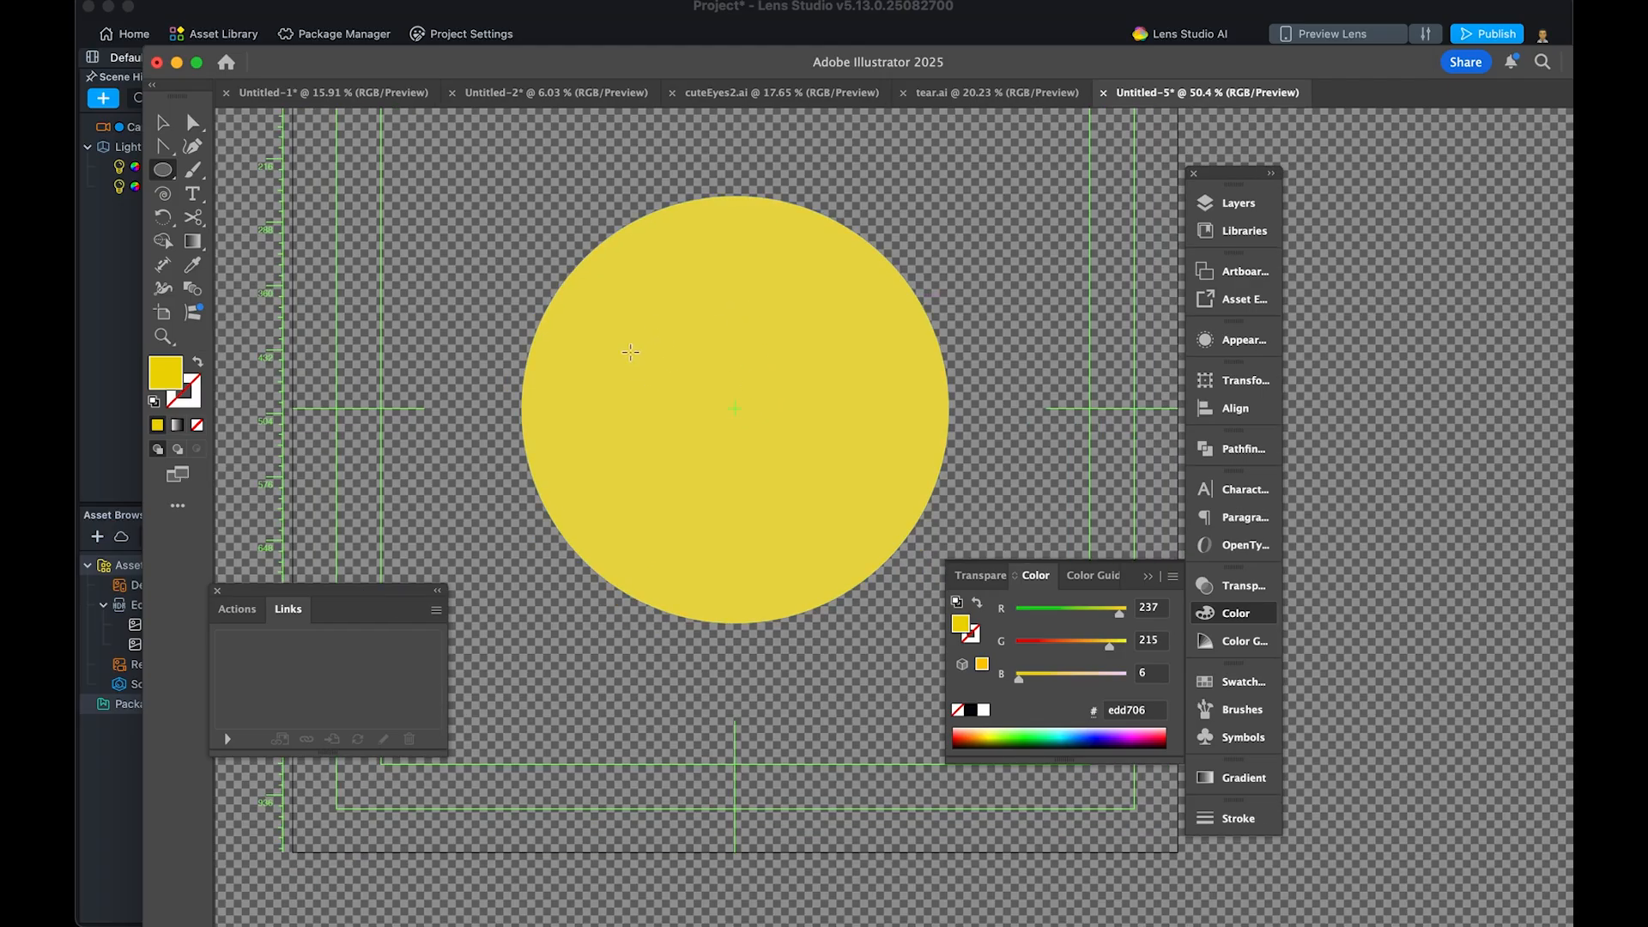
drag(689, 403, 687, 404)
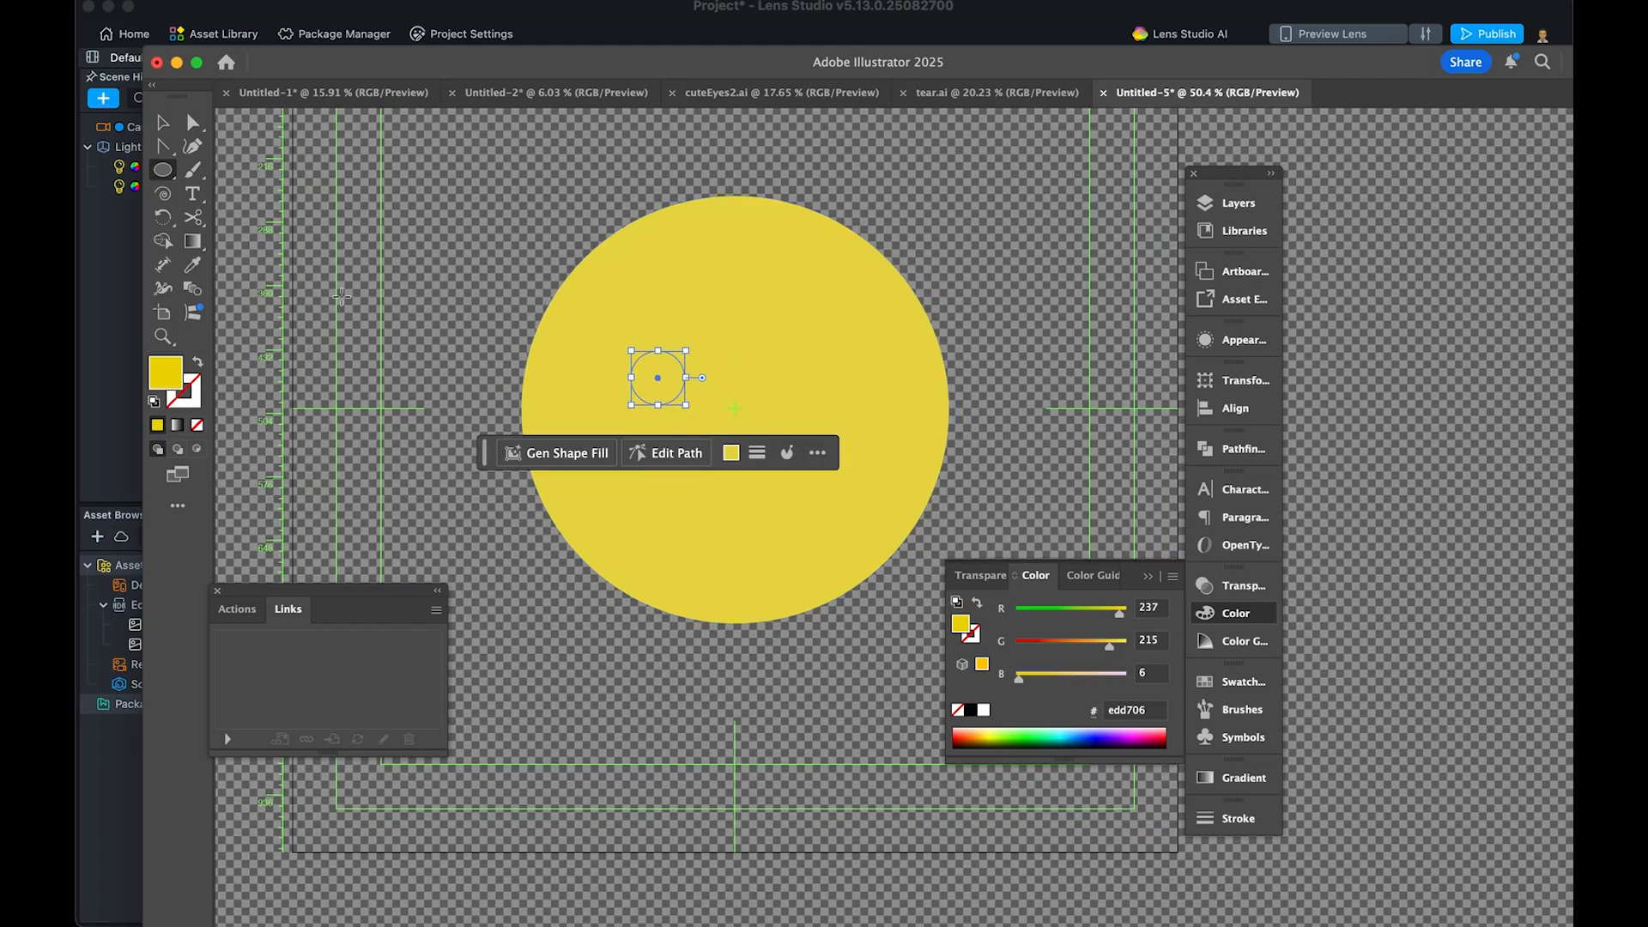
double_click(165, 371)
text(000000)
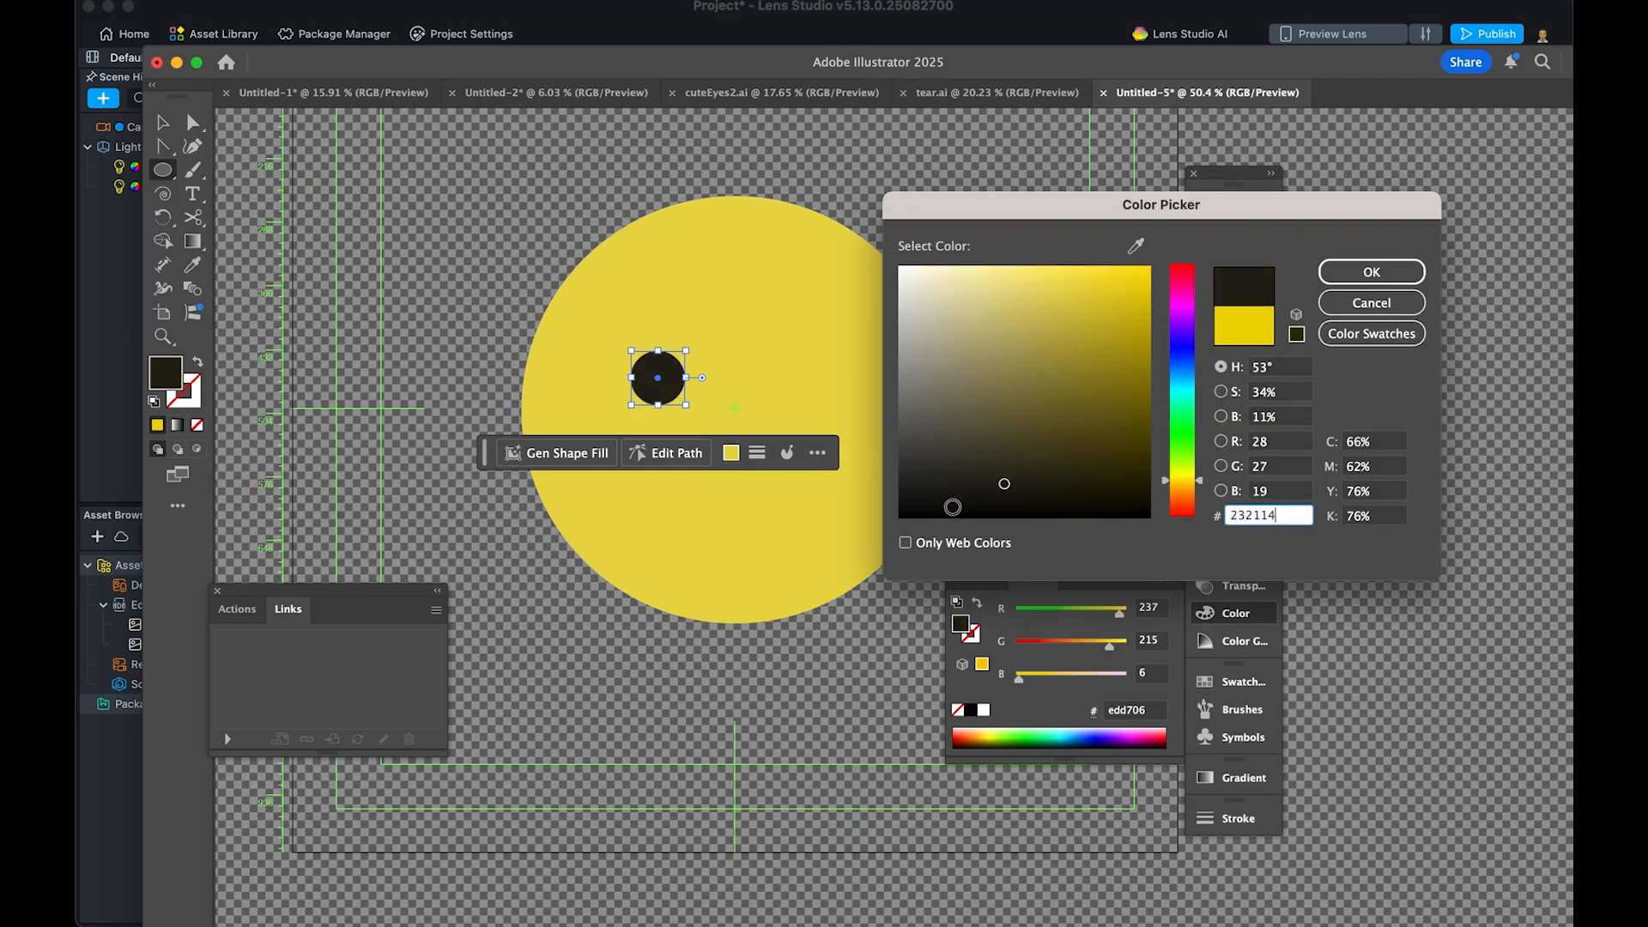
key(Return)
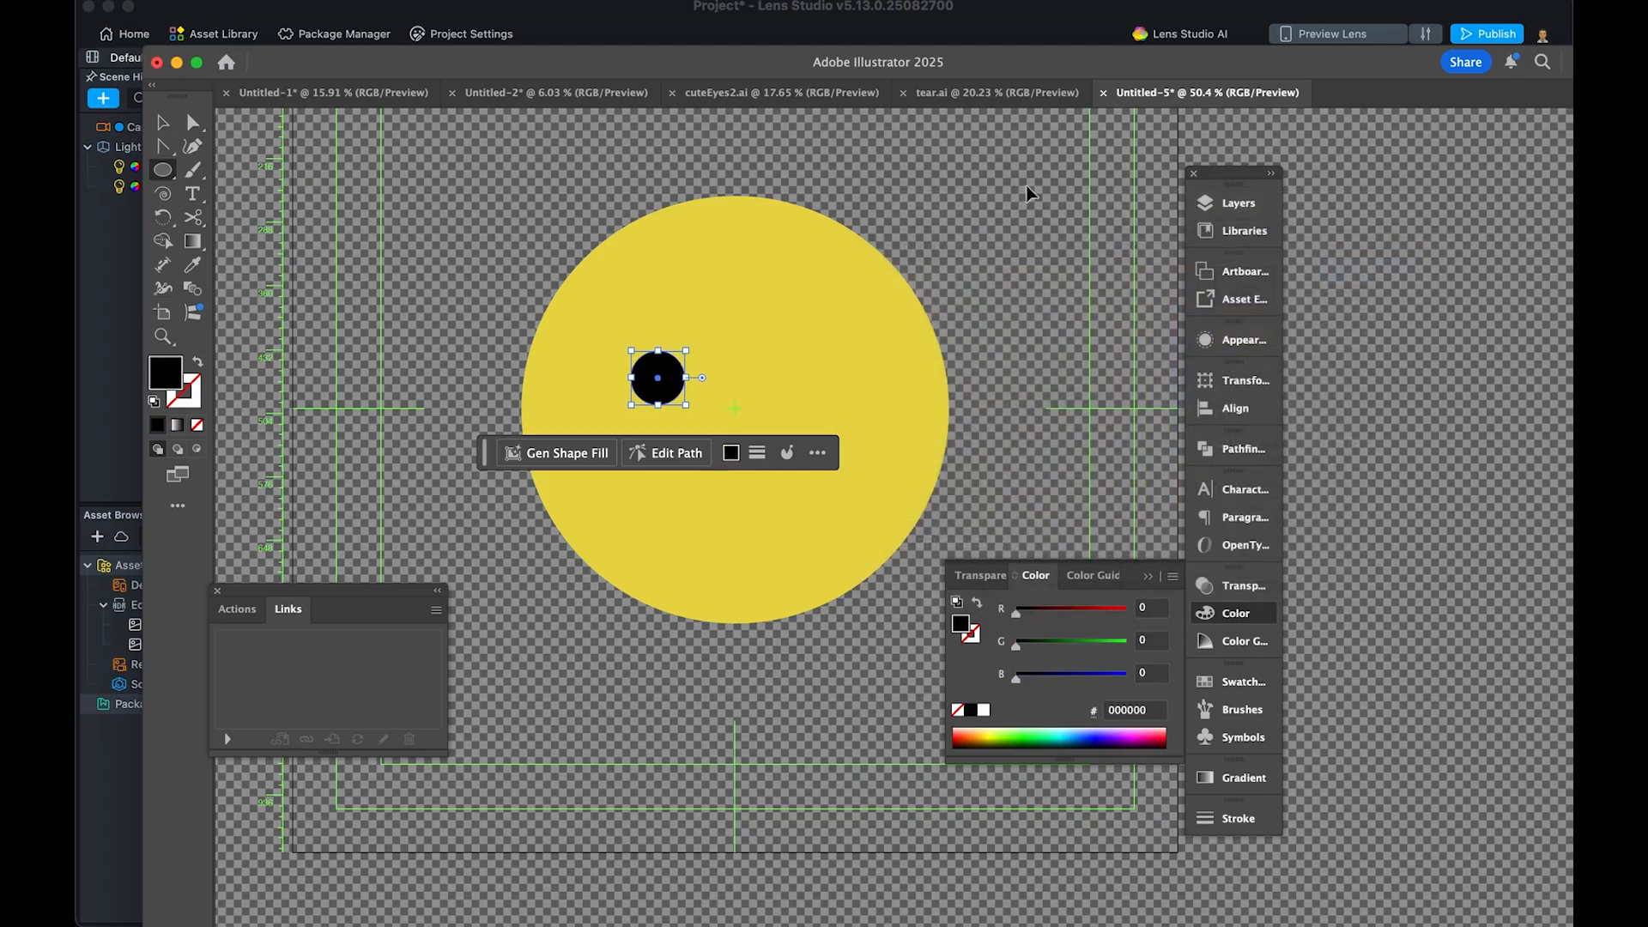
Move the black eye higher and shrink it, with a matching copy level with it on the right half of the face
key(v)
drag(652, 390, 652, 367)
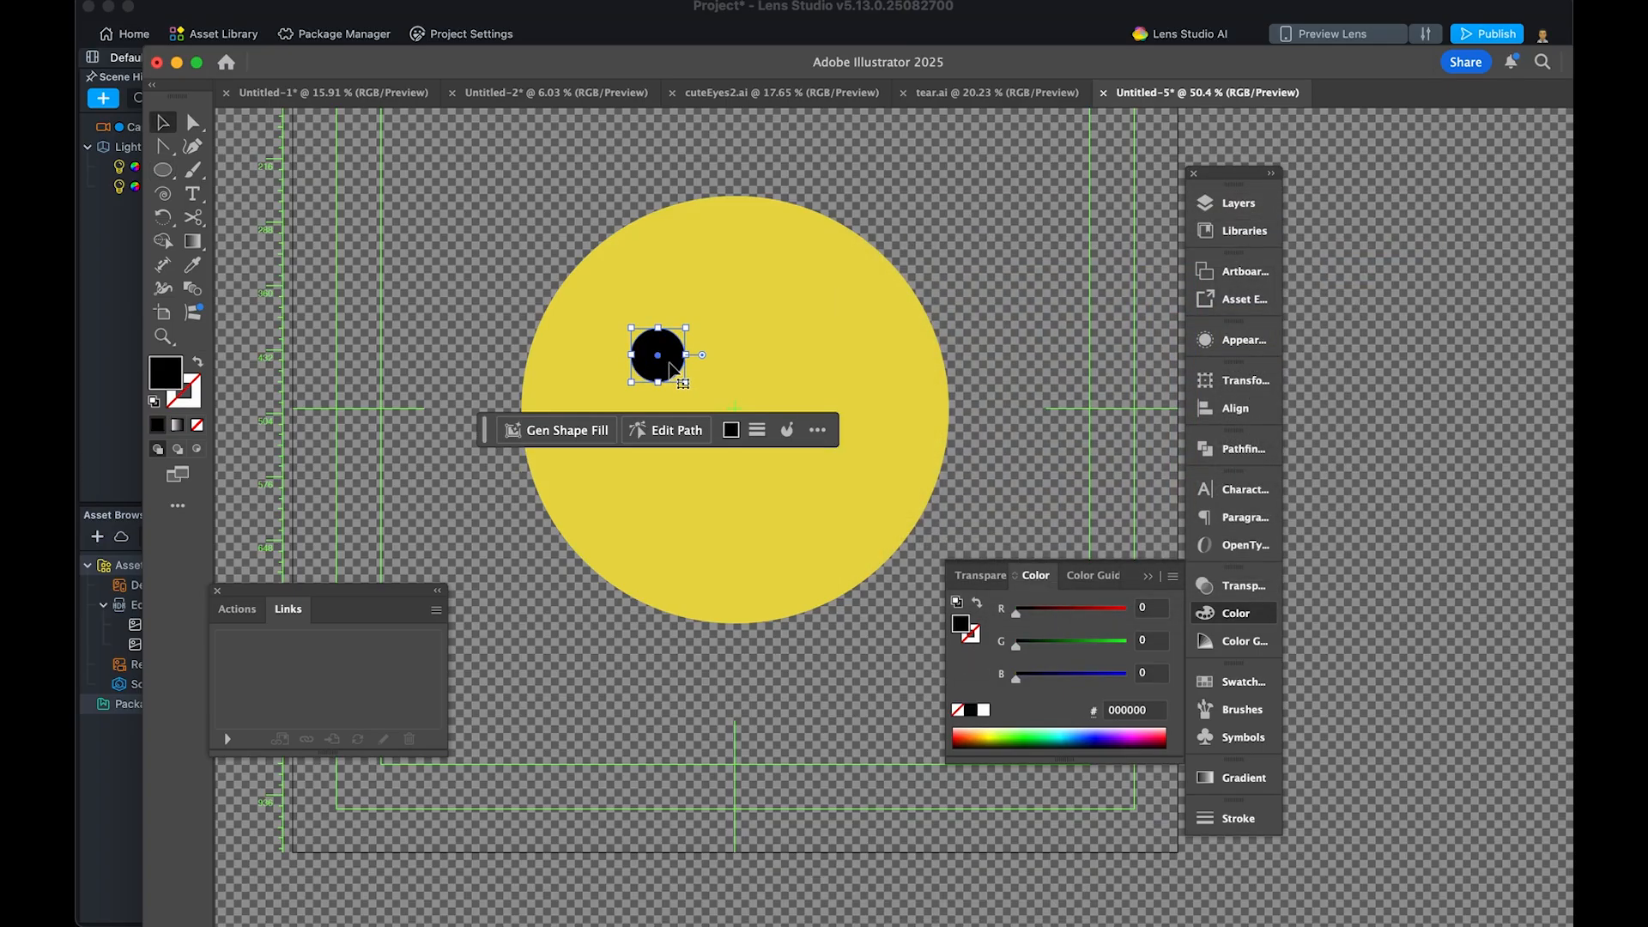
key(e)
drag(685, 327, 824, 376)
key(v)
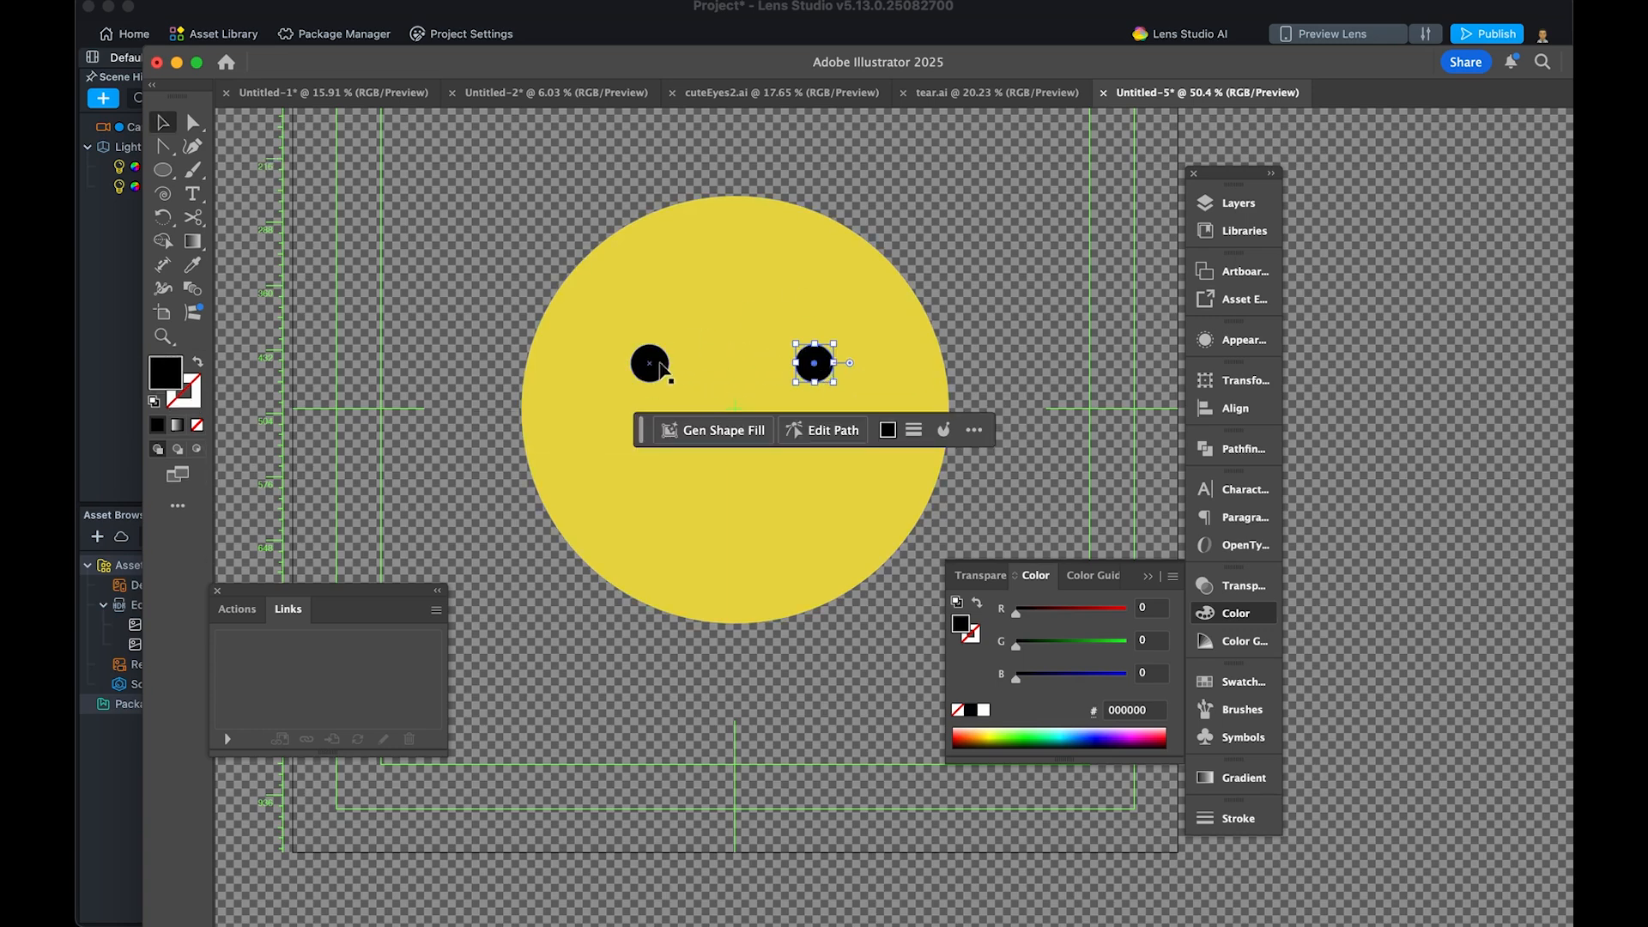
Center the pair of eyes horizontally on the artboard, keeping the spacing between them
shift+click(656, 369)
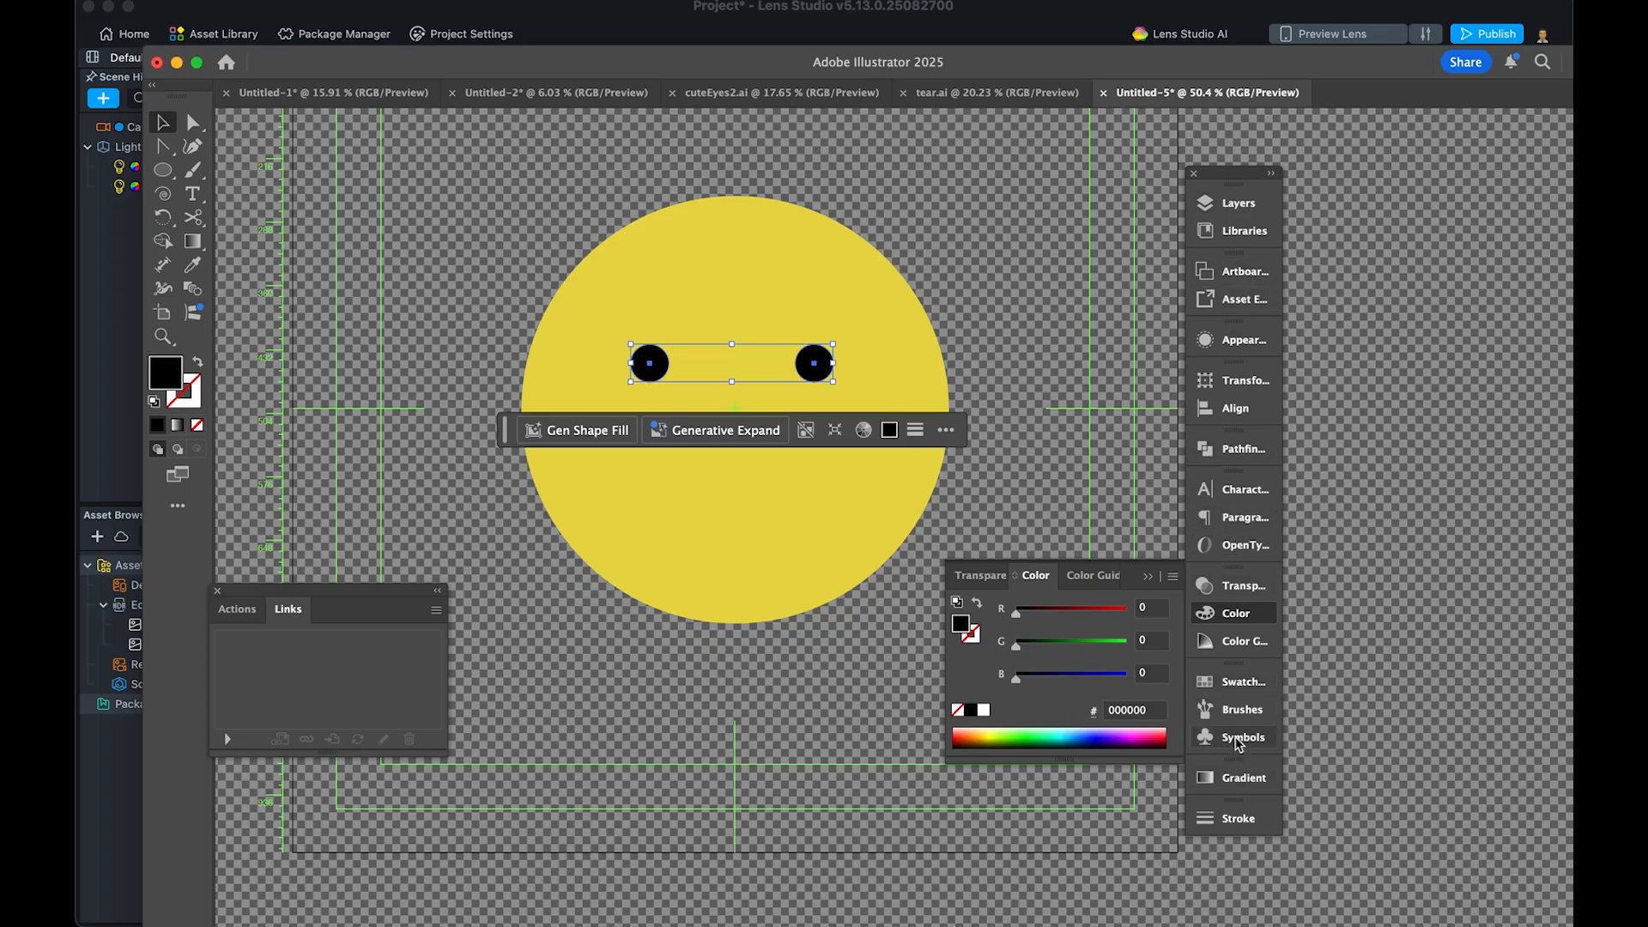
click(1236, 409)
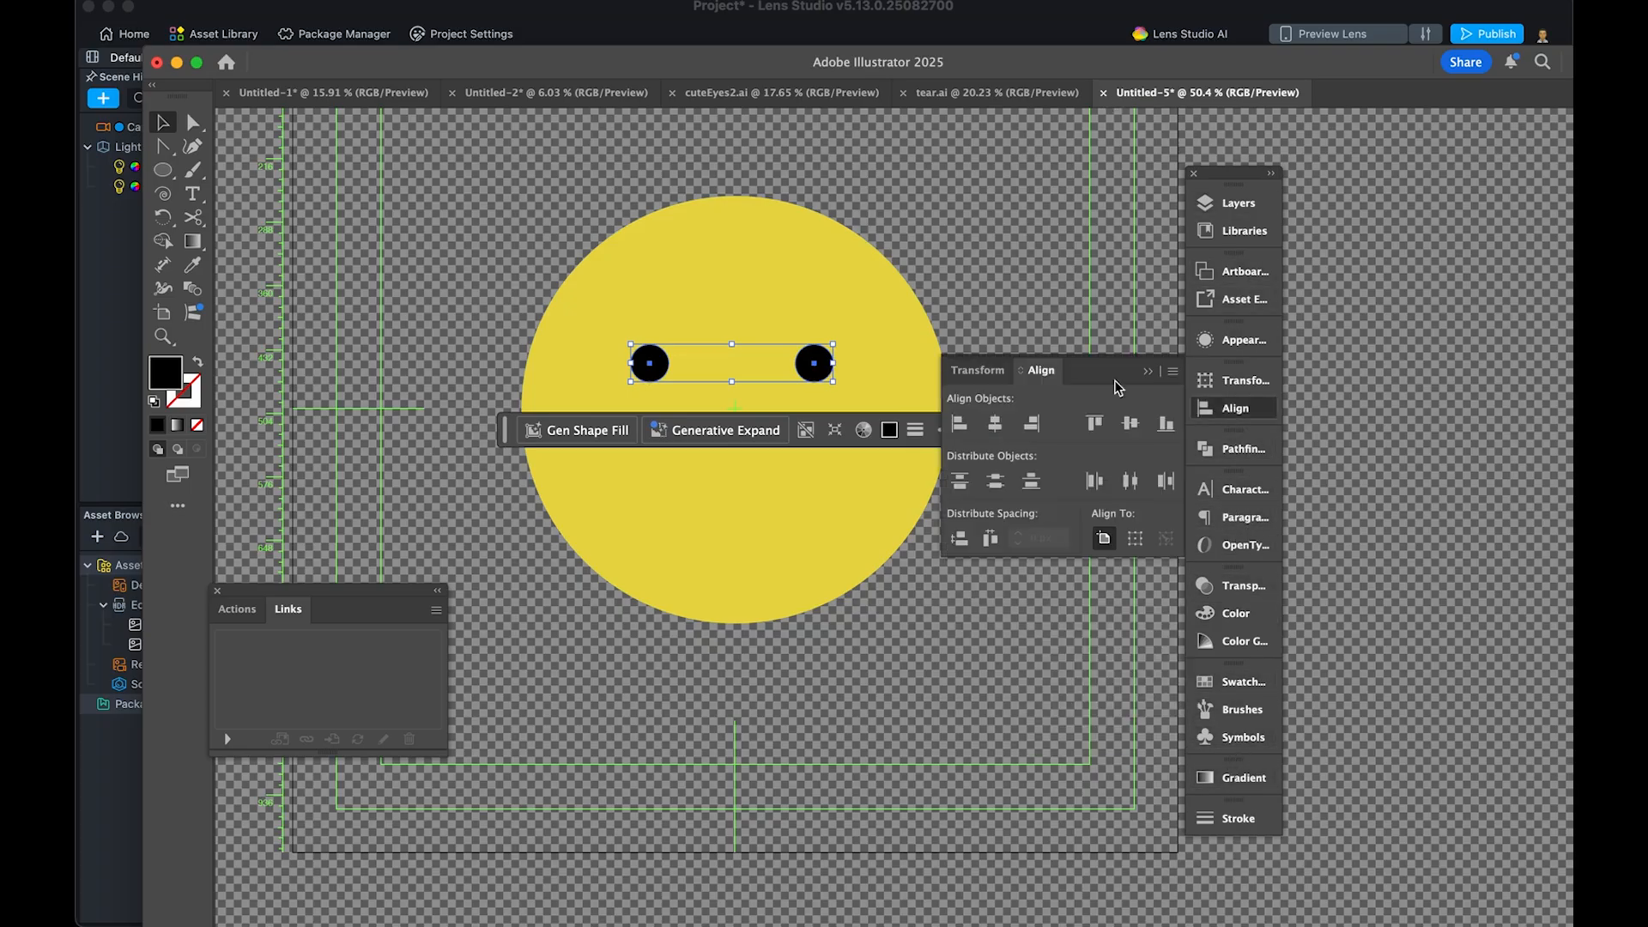
click(978, 249)
Draw a circle about half the face's width centered below the eyes, with no fill and a black outline
scroll(736, 460, down, 2)
scroll(739, 463, right, 3)
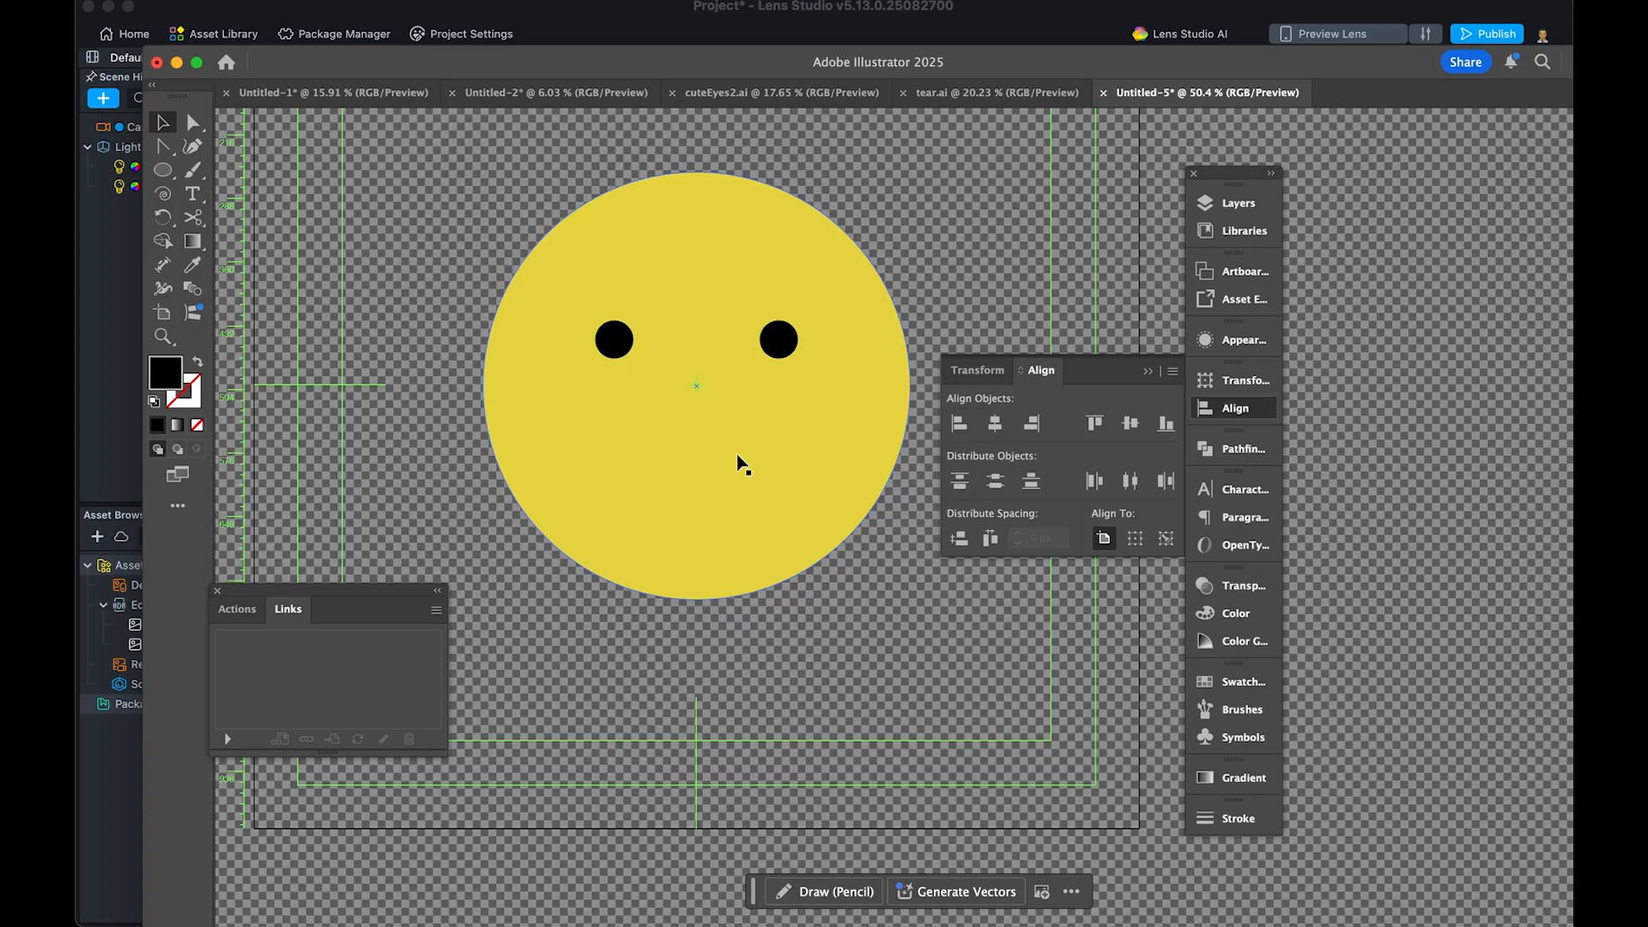
click(162, 170)
shift+drag(598, 440, 652, 440)
key(v)
key(m)
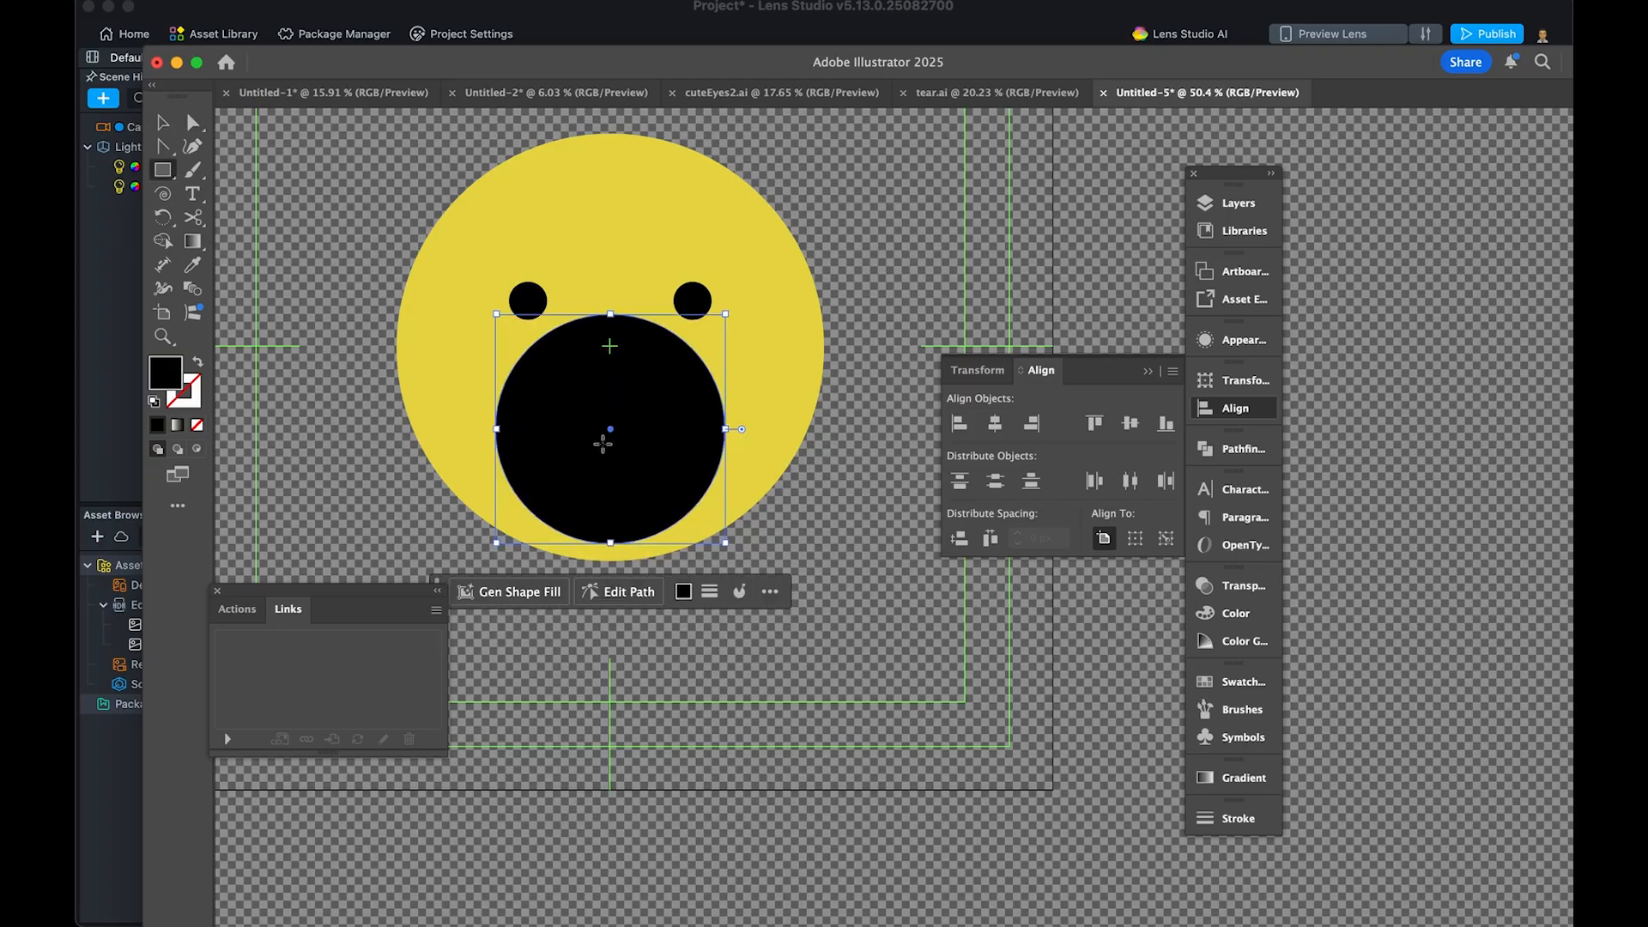
key(shift+x)
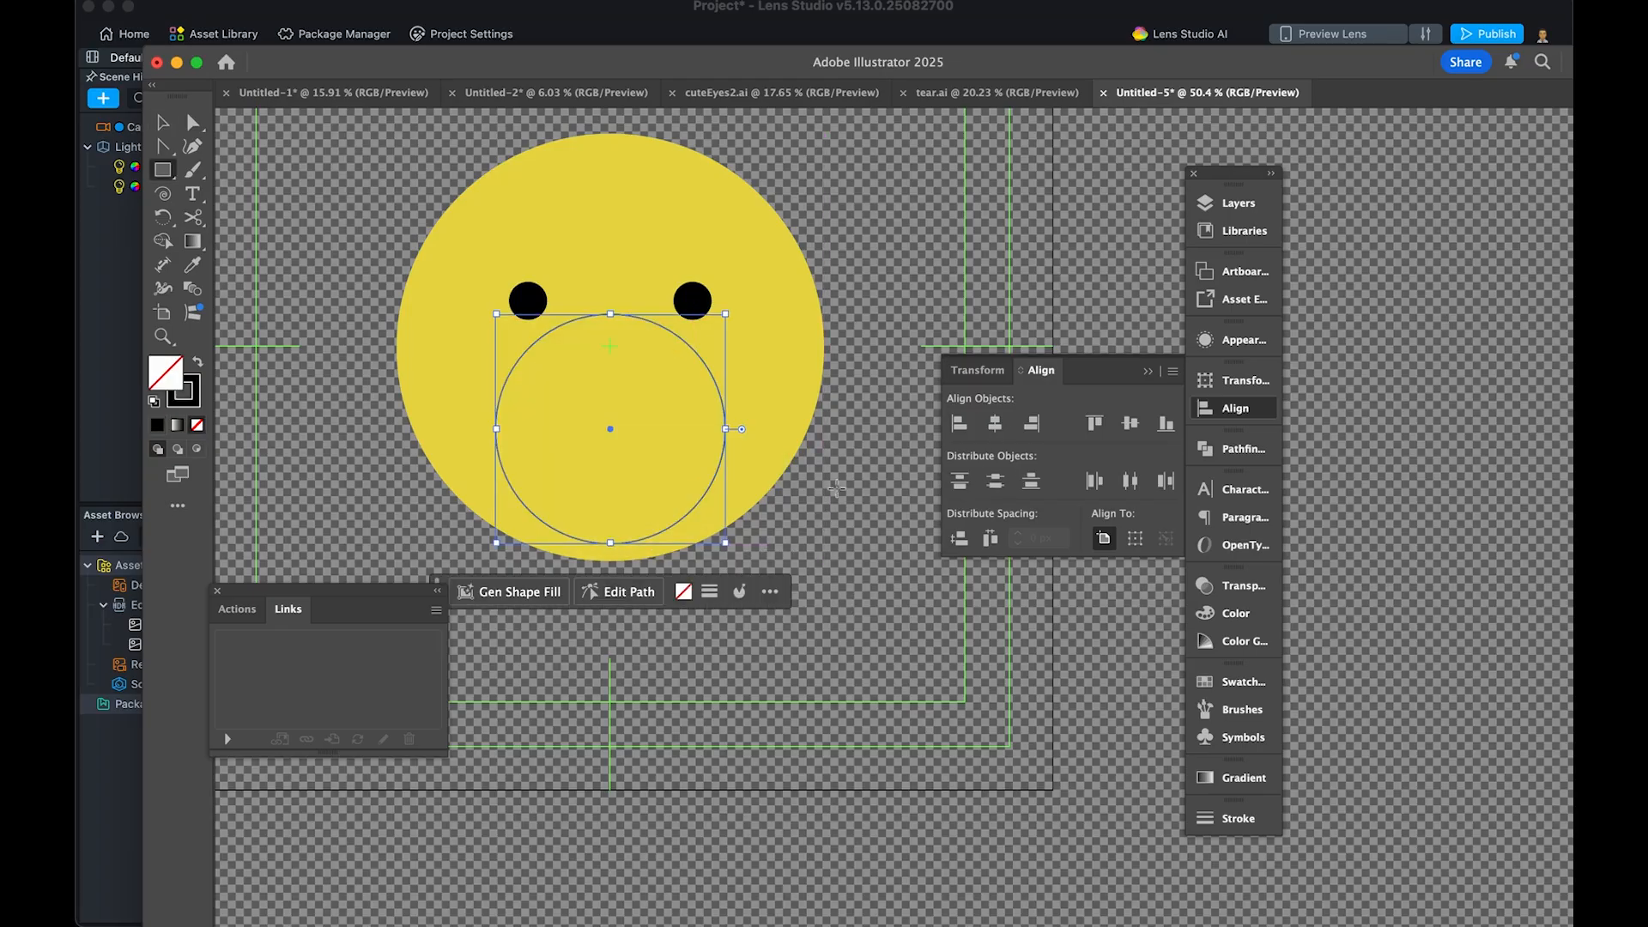
Draw an unfilled rectangle nearly as wide as the face, covering the circle's upper half with its lower edge through the circle's center
super+click(862, 486)
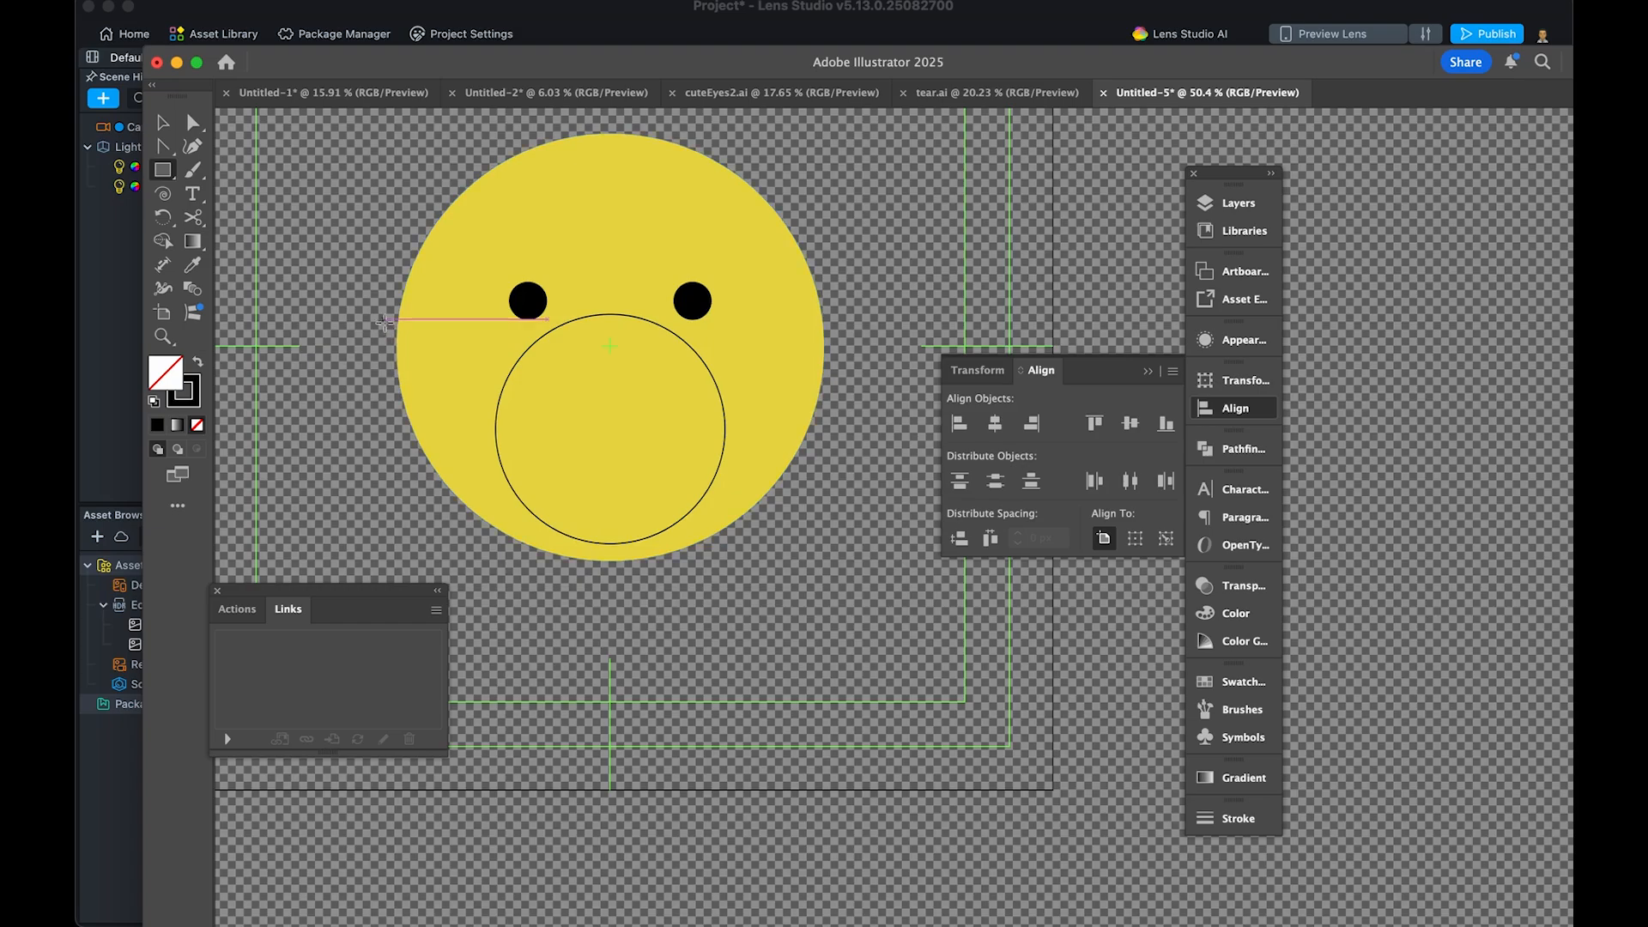
drag(414, 282, 813, 429)
key(v)
click(805, 557)
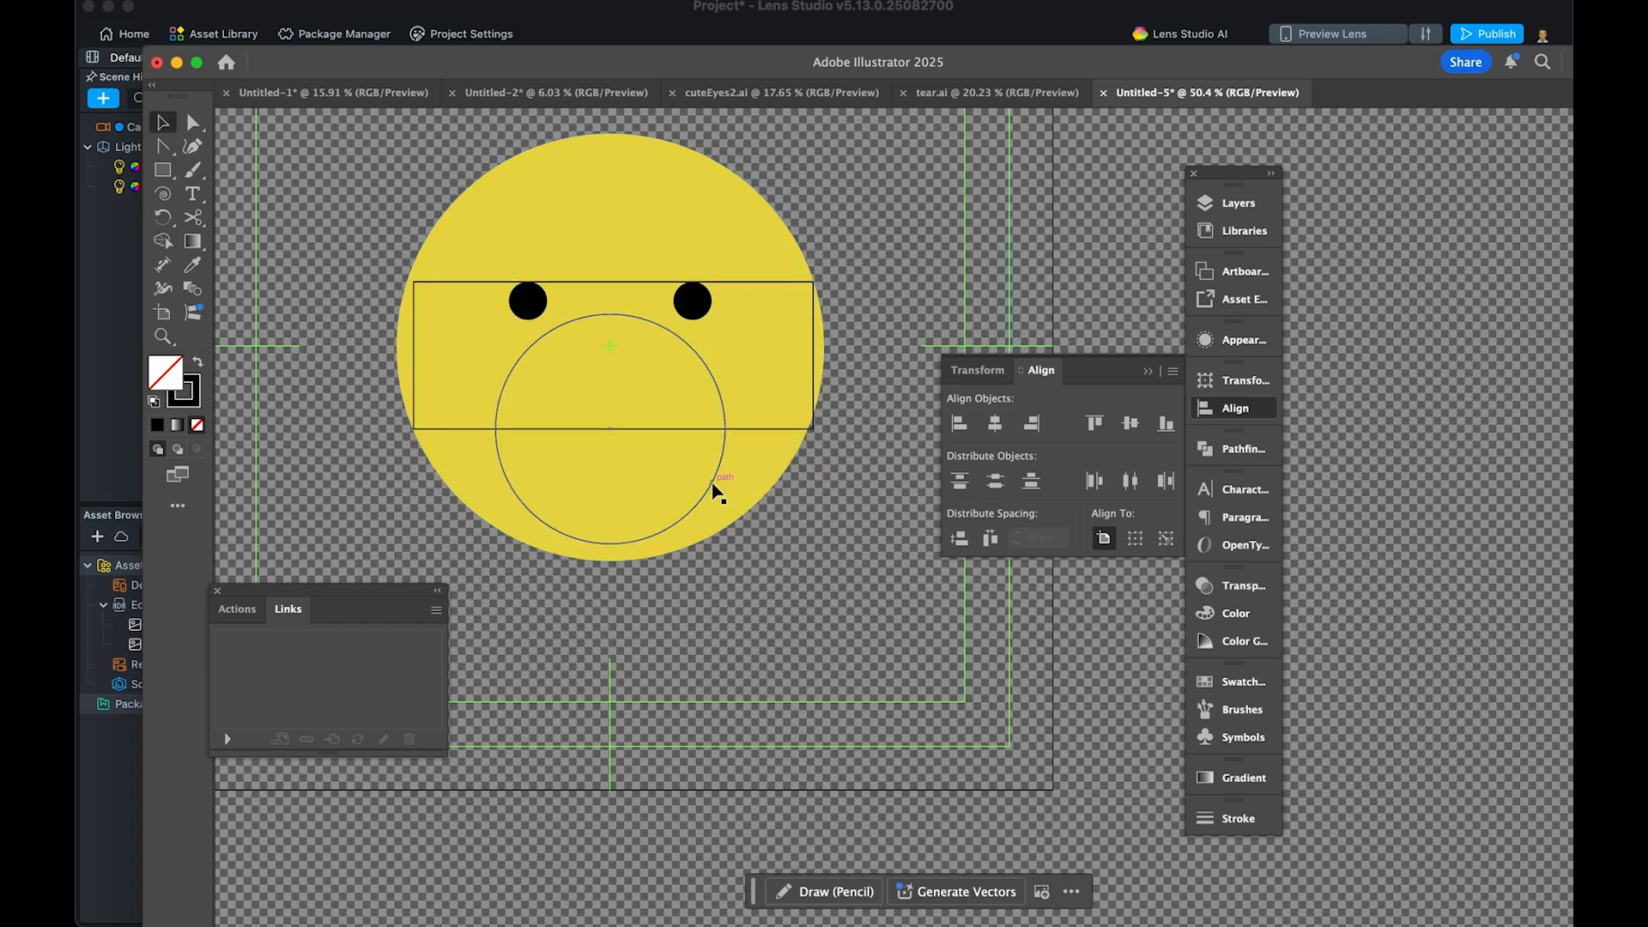
Split the overlapping circle and rectangle into separate pieces with the Pathfinder Divide operation
click(714, 484)
shift+click(776, 428)
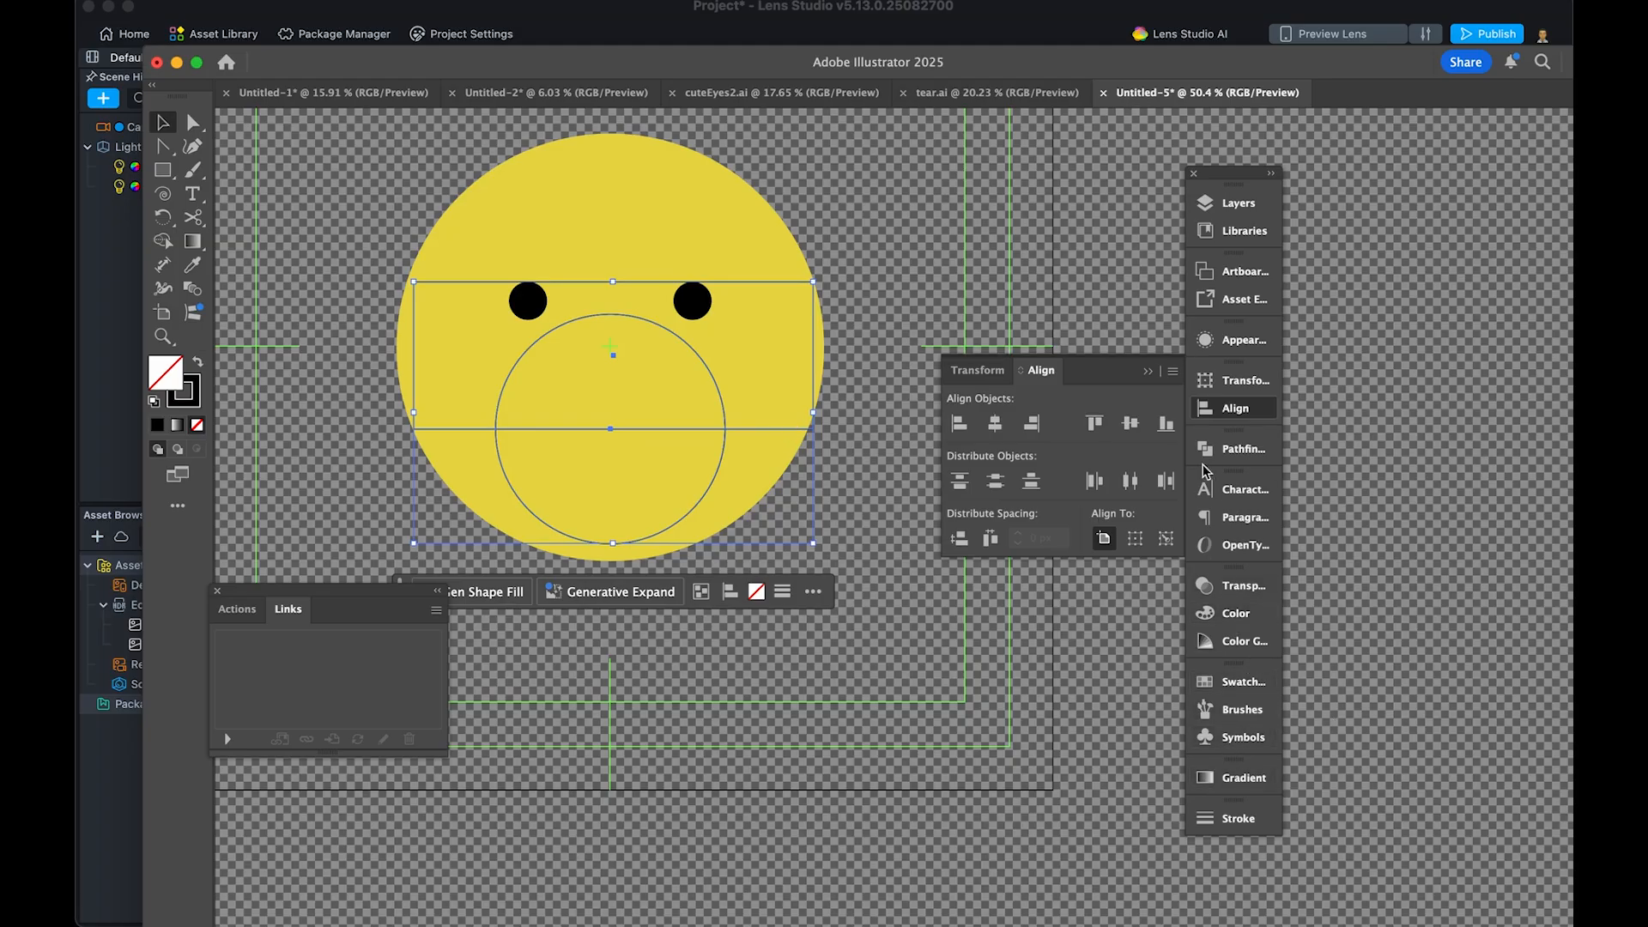
click(1243, 449)
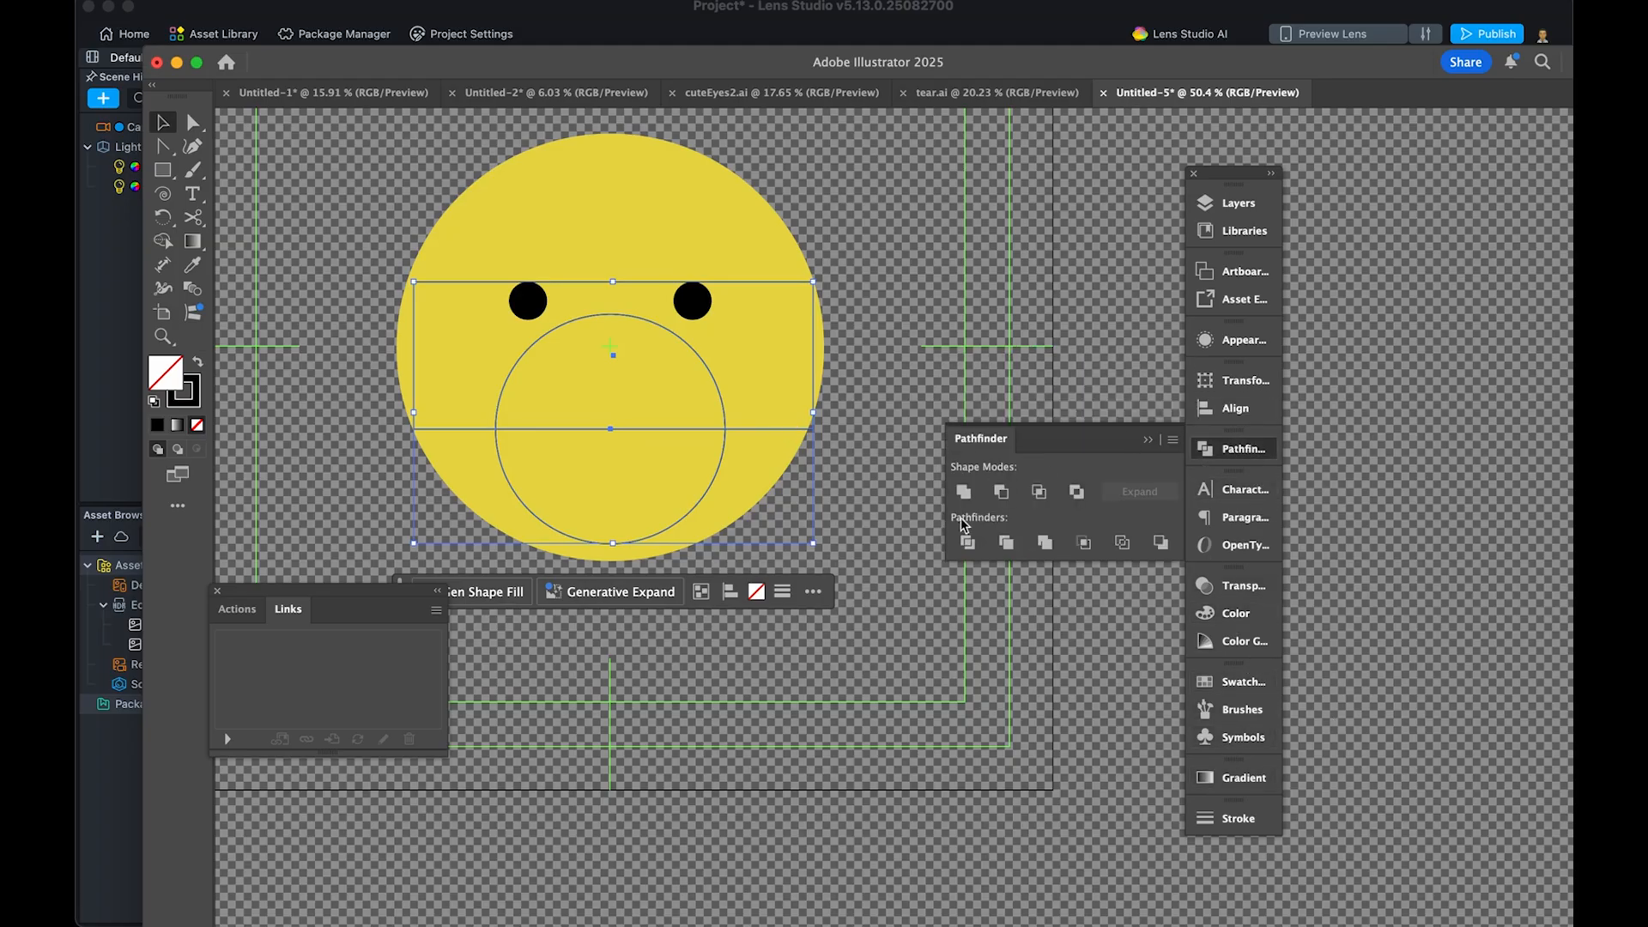
click(966, 543)
Delete the divided pieces above the circle's midline, leaving only the lower half circle as the mouth
click(828, 453)
key(a)
click(799, 436)
click(724, 412)
click(721, 399)
key(Delete)
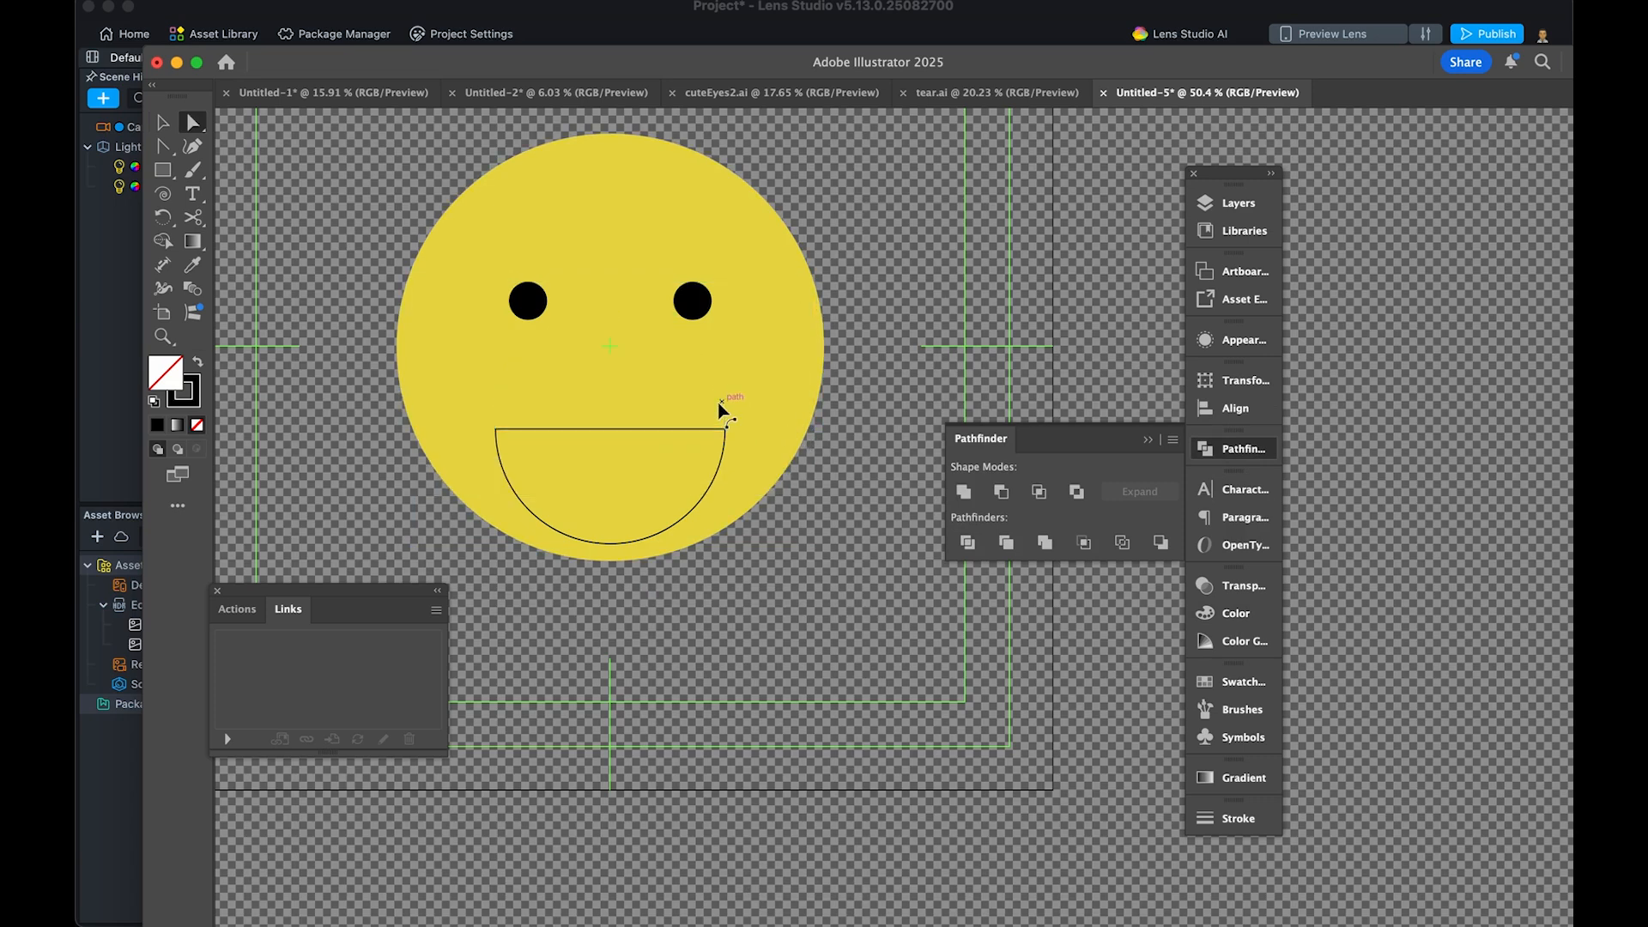
Move the half-circle mouth slightly higher and swap its fill and stroke so it is filled black without an outline
alt+scroll(507, 431, up, 3)
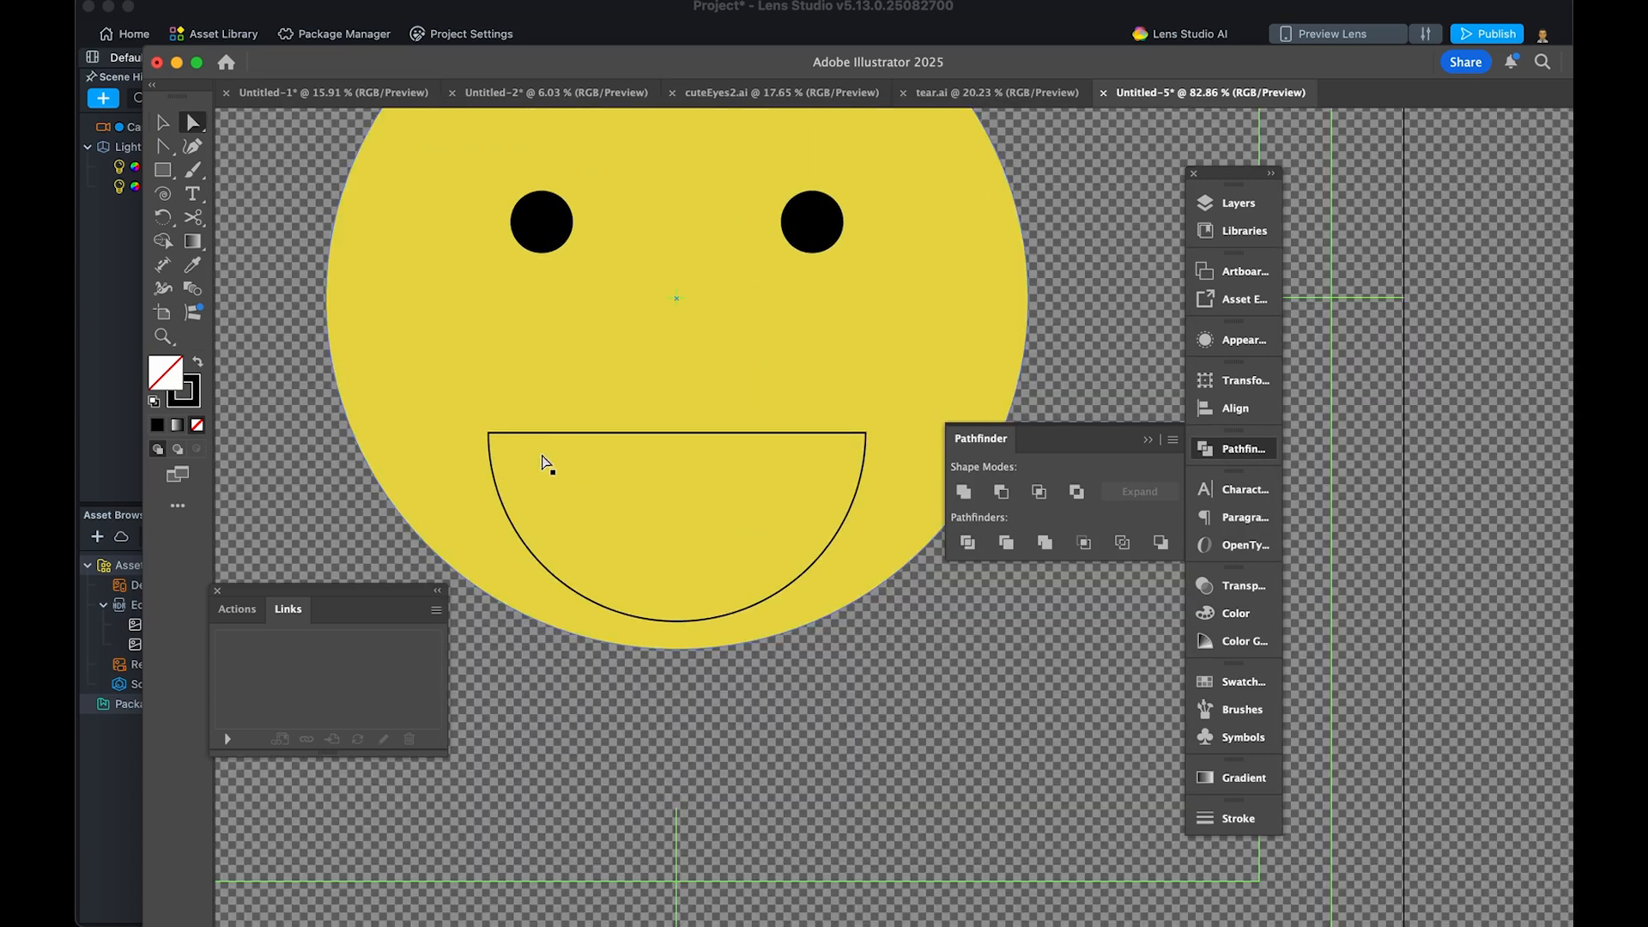
key(v)
mouse_move(750, 432)
mouse_down()
mouse_move(764, 389)
mouse_move(747, 387)
mouse_up()
key(shift+x)
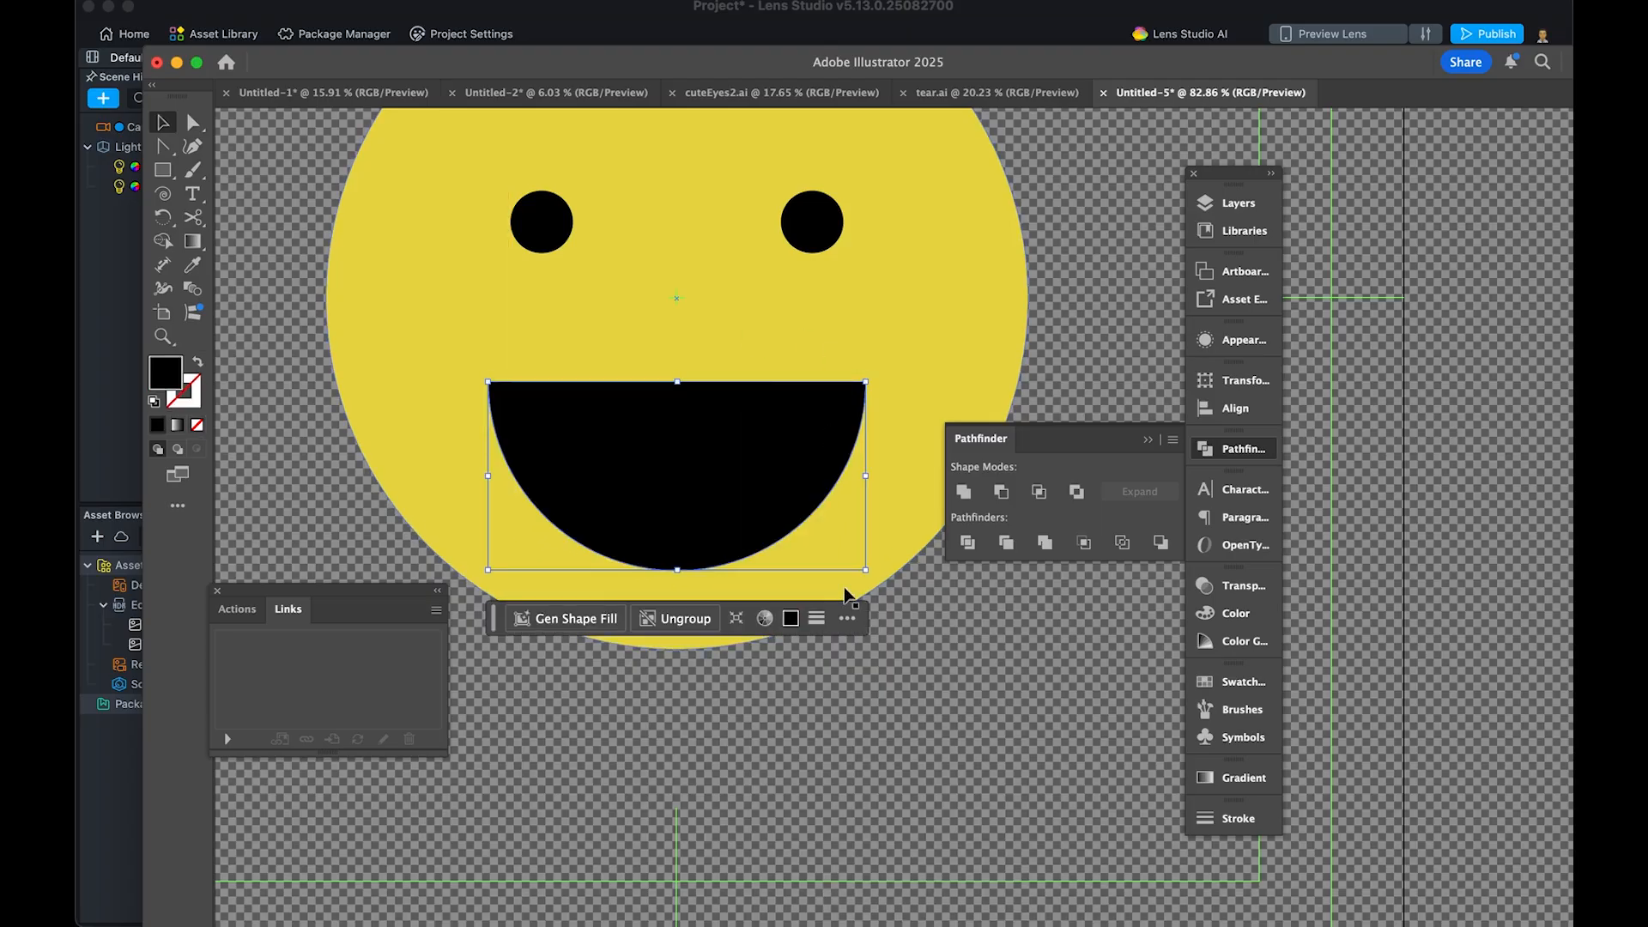
click(948, 712)
Raise the black mouth a little closer to the eyes and center it horizontally on the artboard
drag(787, 485, 811, 462)
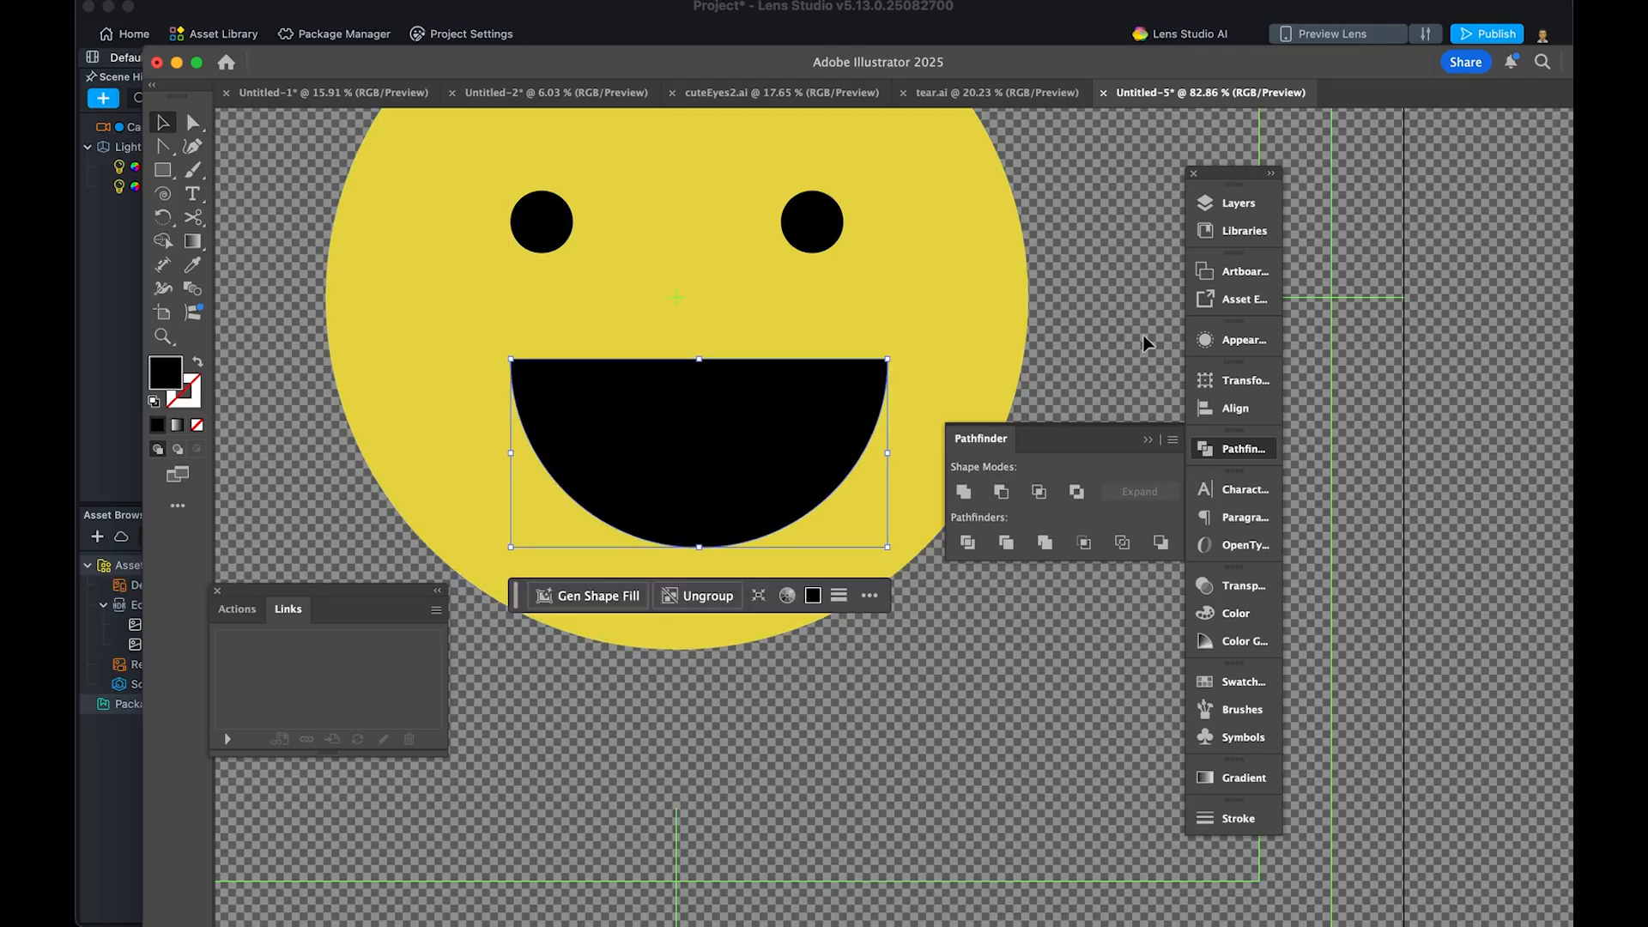
click(1234, 409)
click(996, 427)
click(1119, 230)
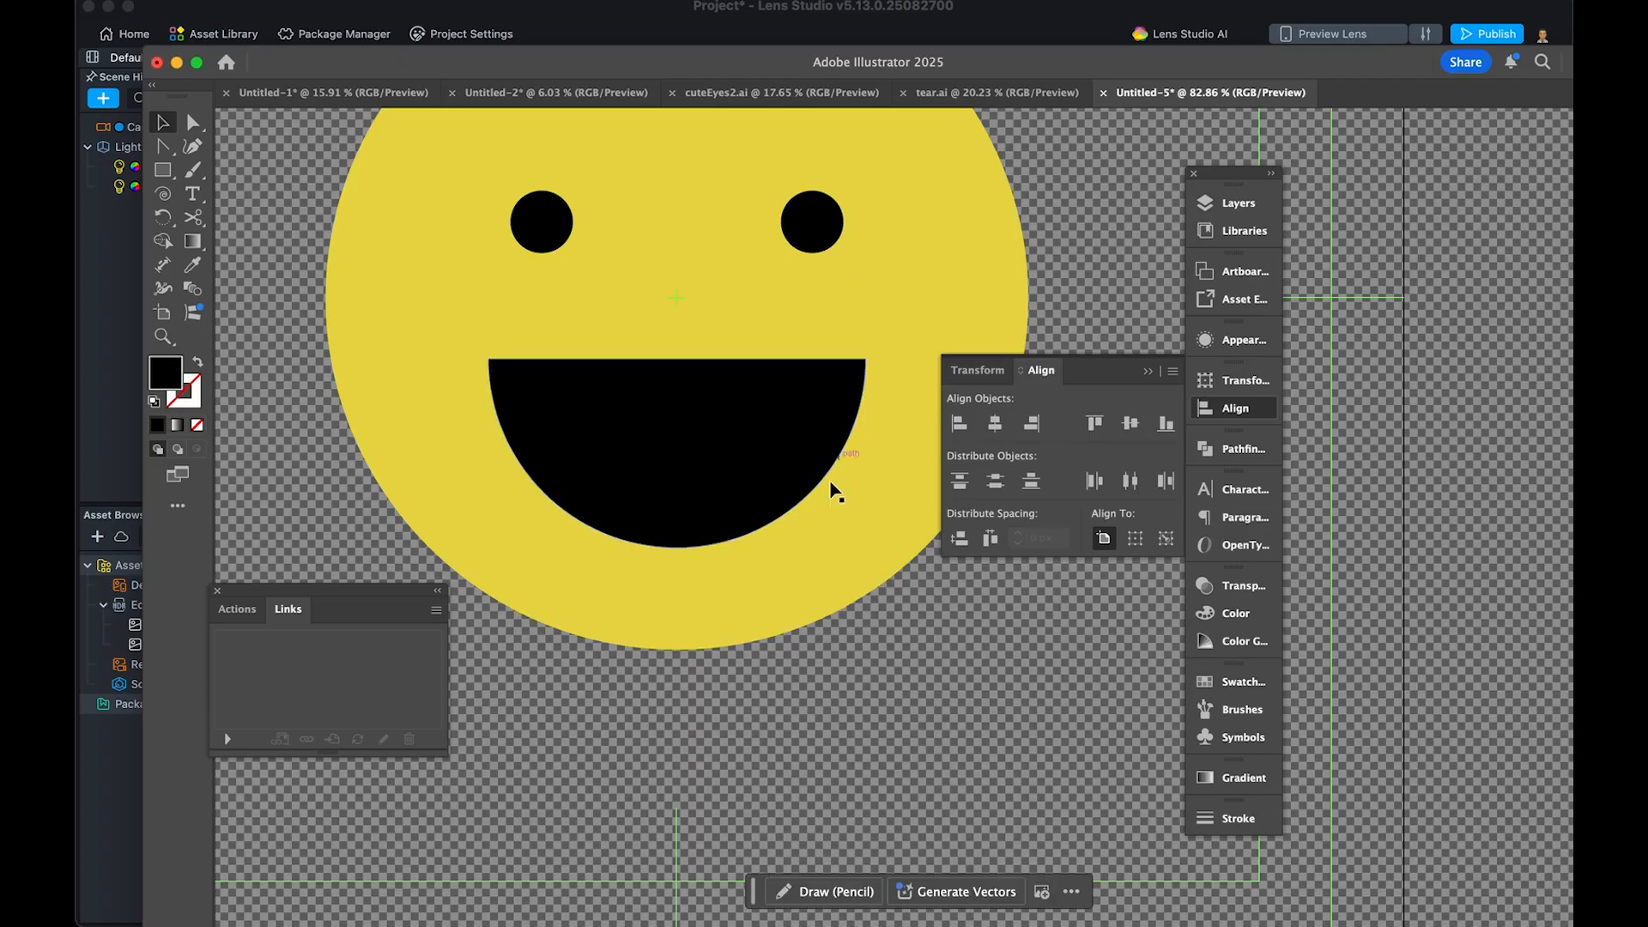
Lower the mouth slightly within the yellow face and deselect it
alt+scroll(831, 485, down, 6)
drag(788, 463, 789, 475)
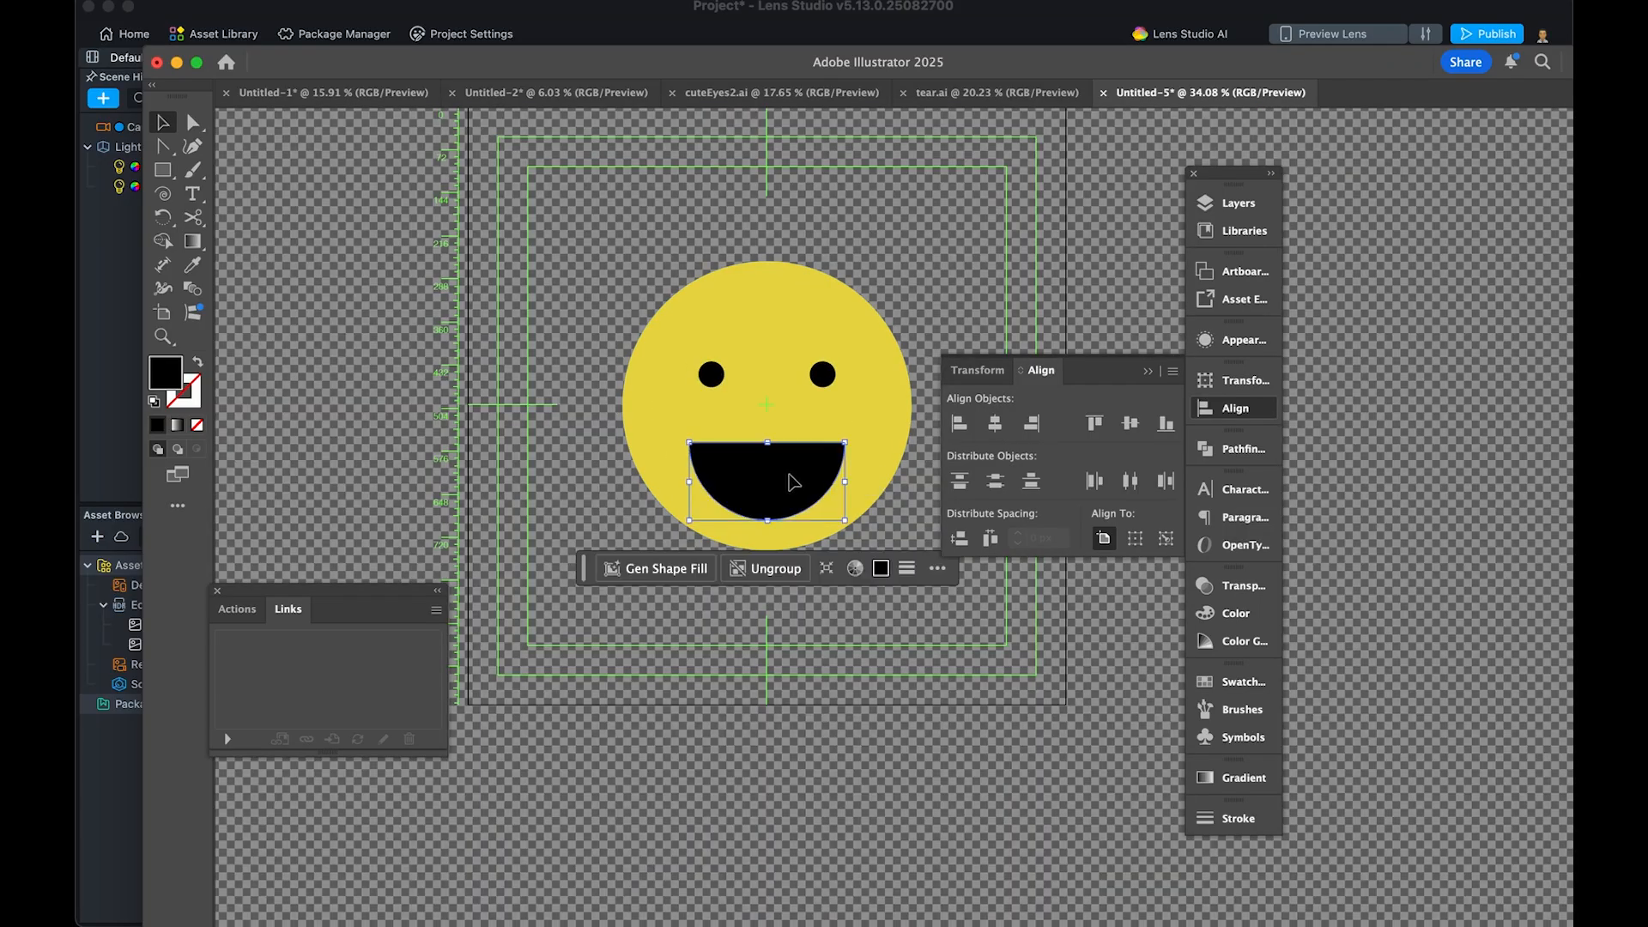
click(907, 612)
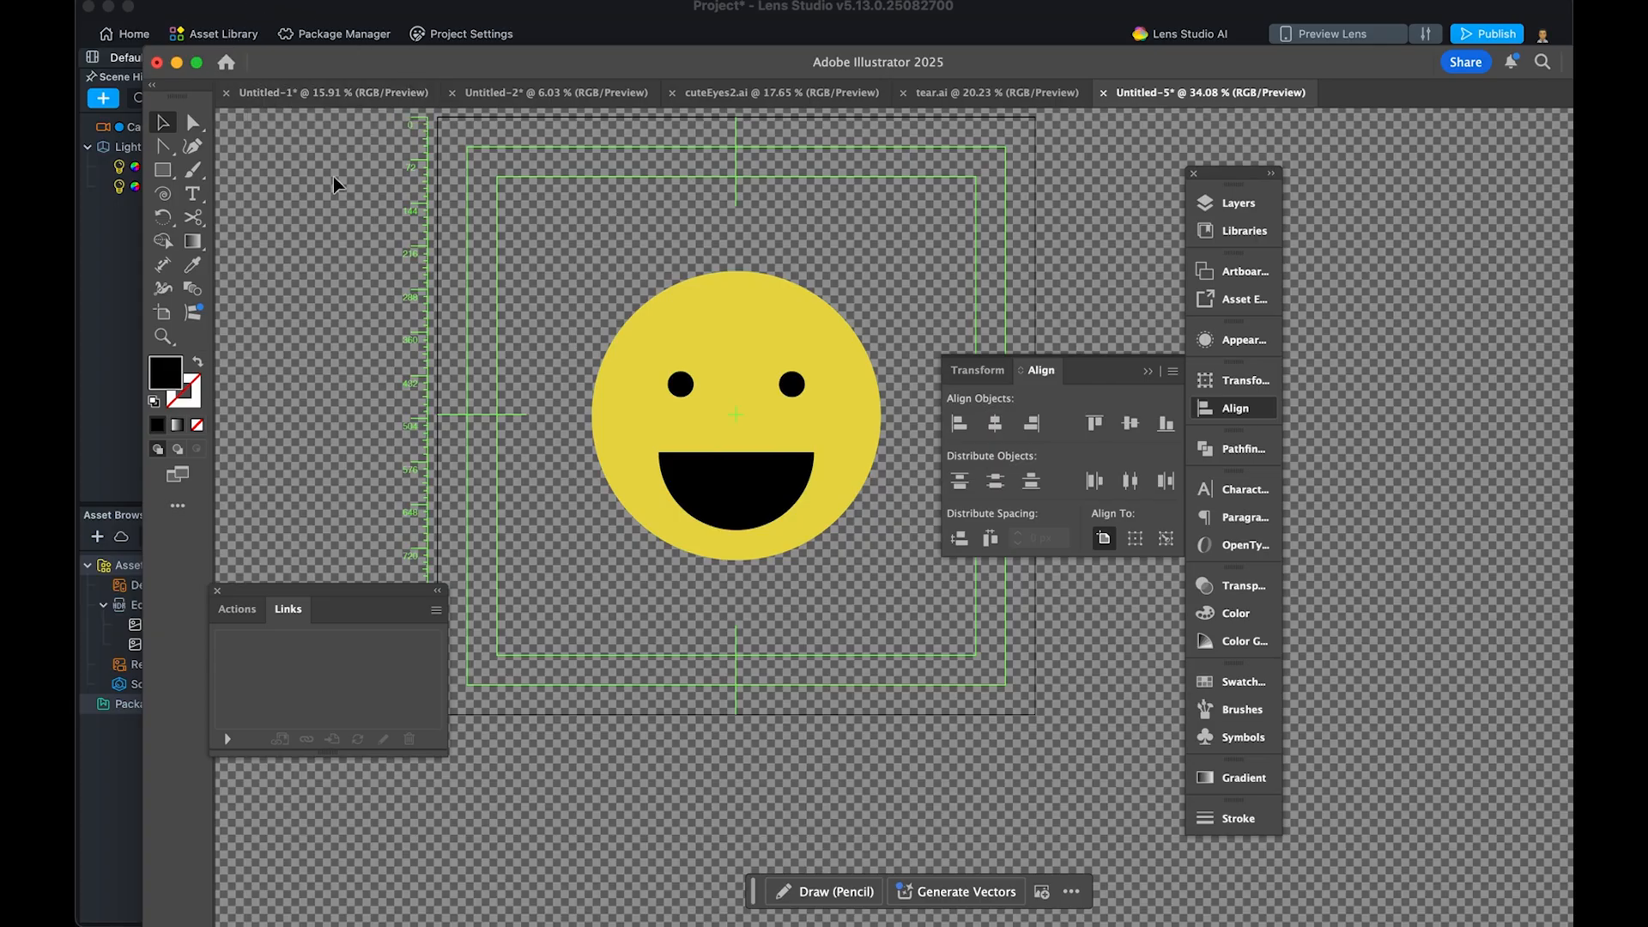
Export all artboards as smiley face.png into the face demo folder, at 72 ppi with a transparent background
click(214, 0)
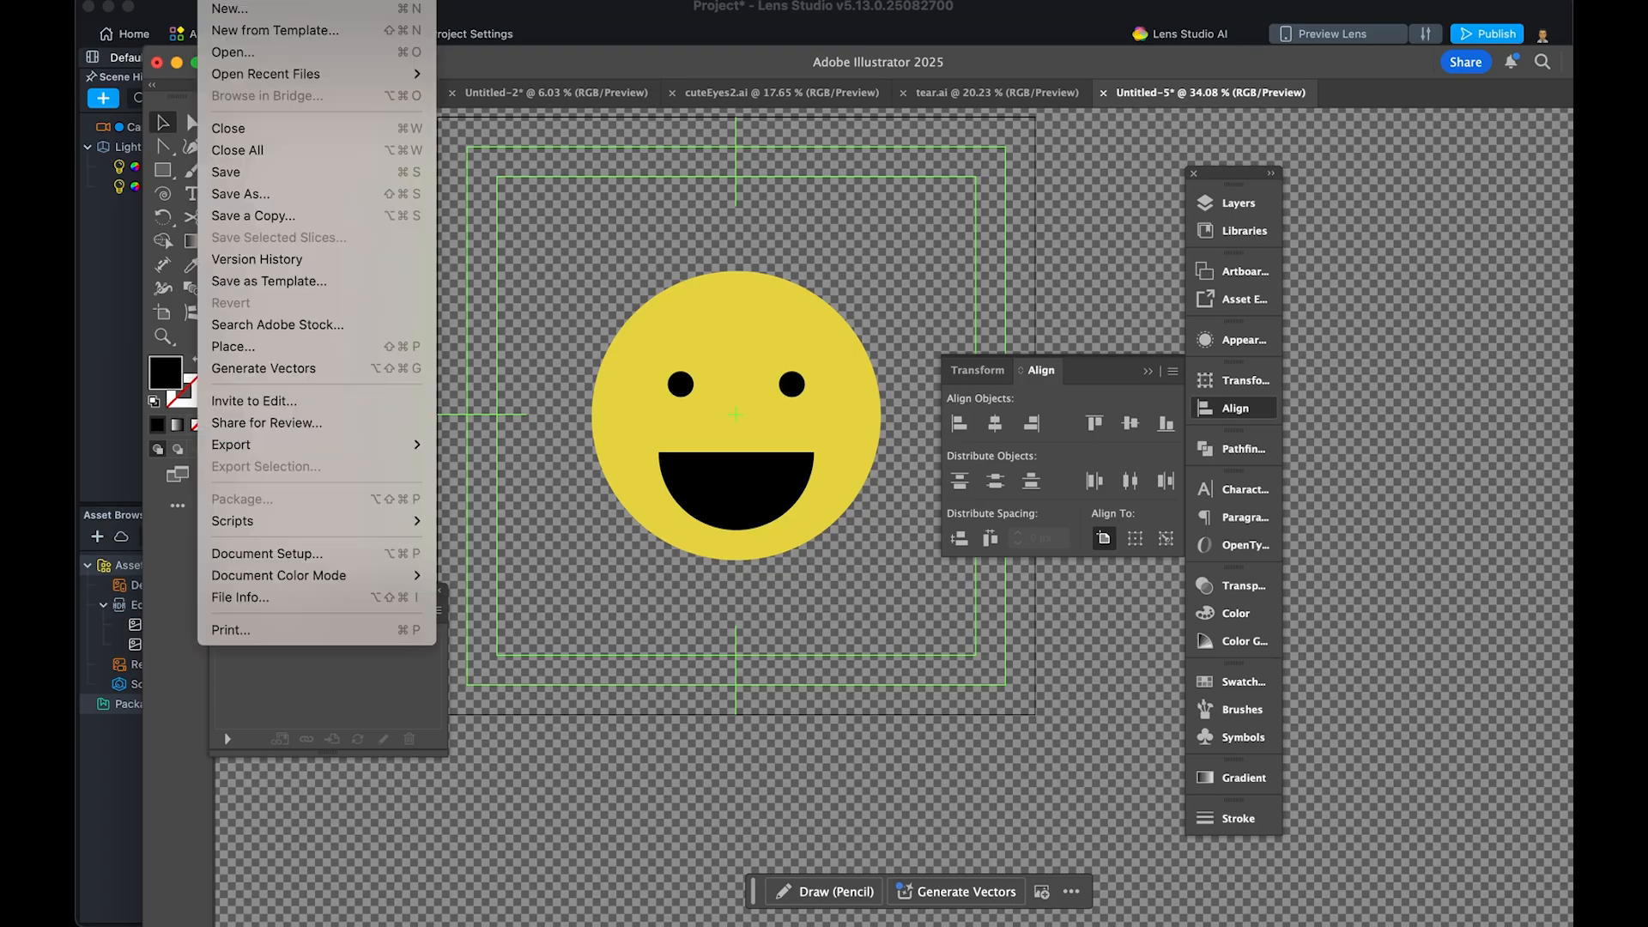
mouse_move(361, 445)
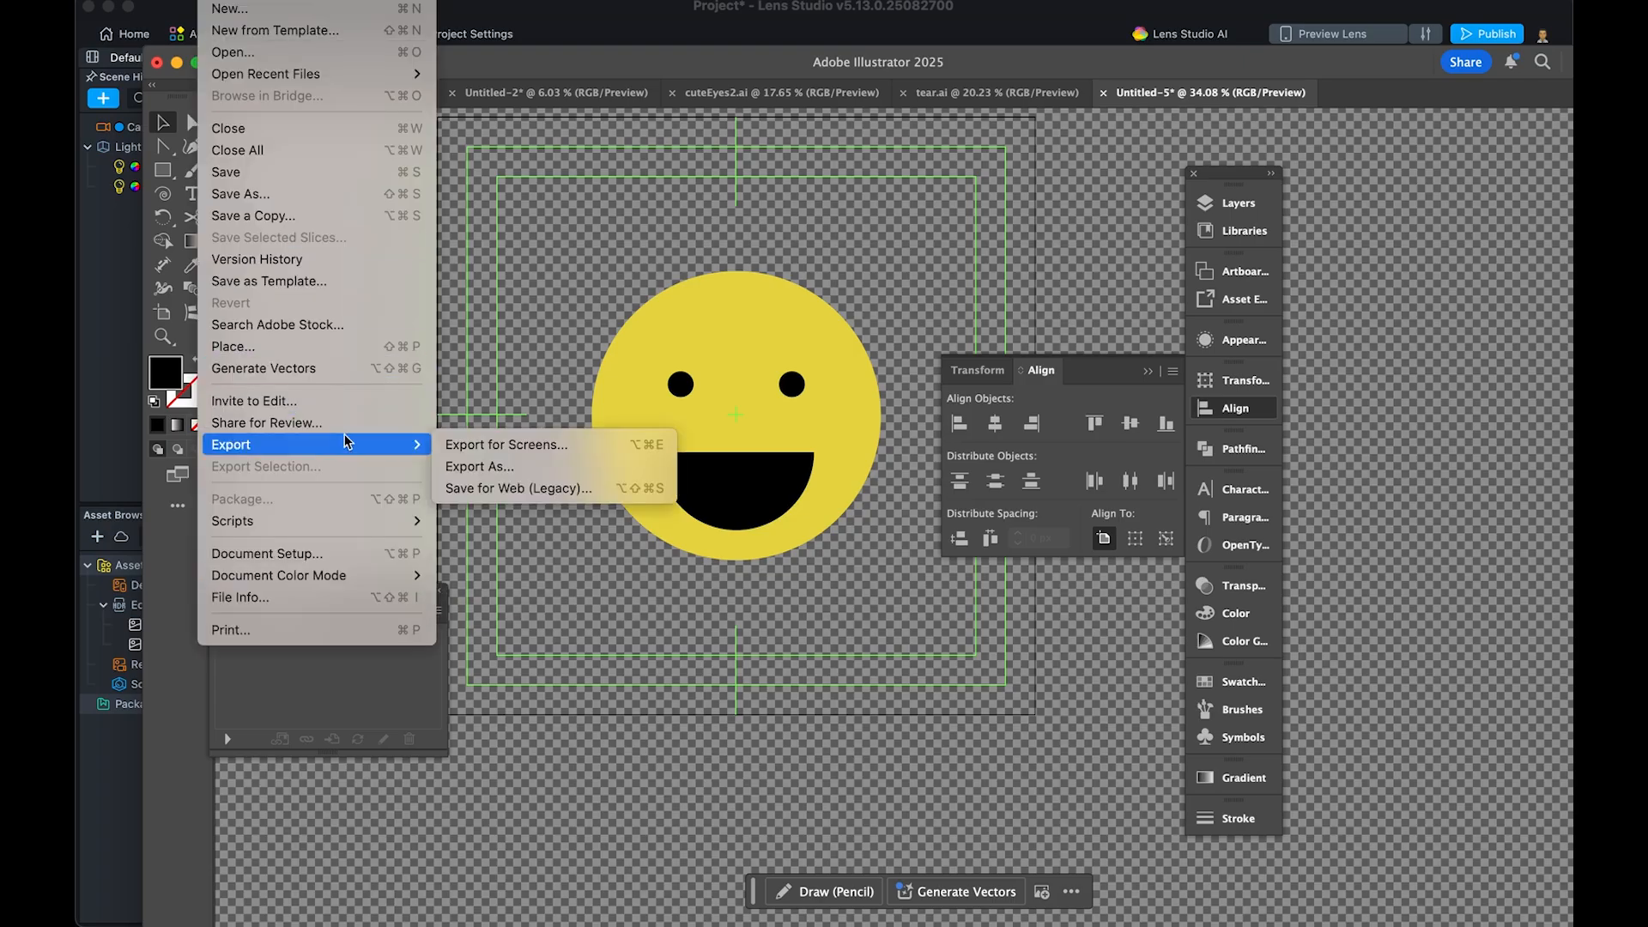
click(542, 469)
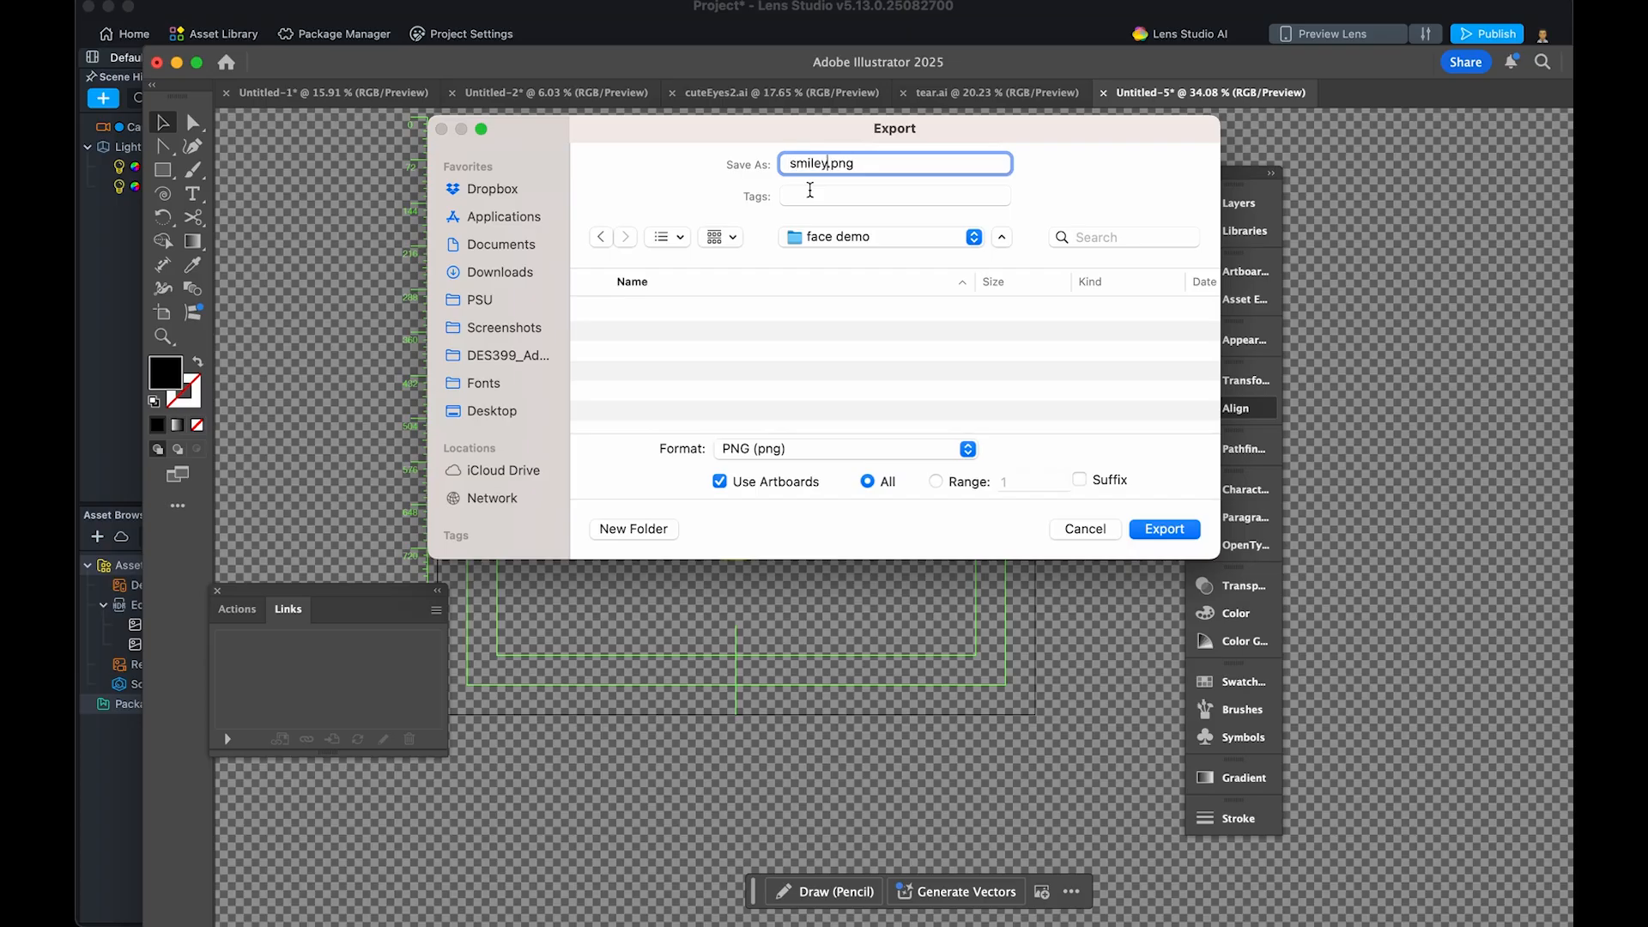
key(Return)
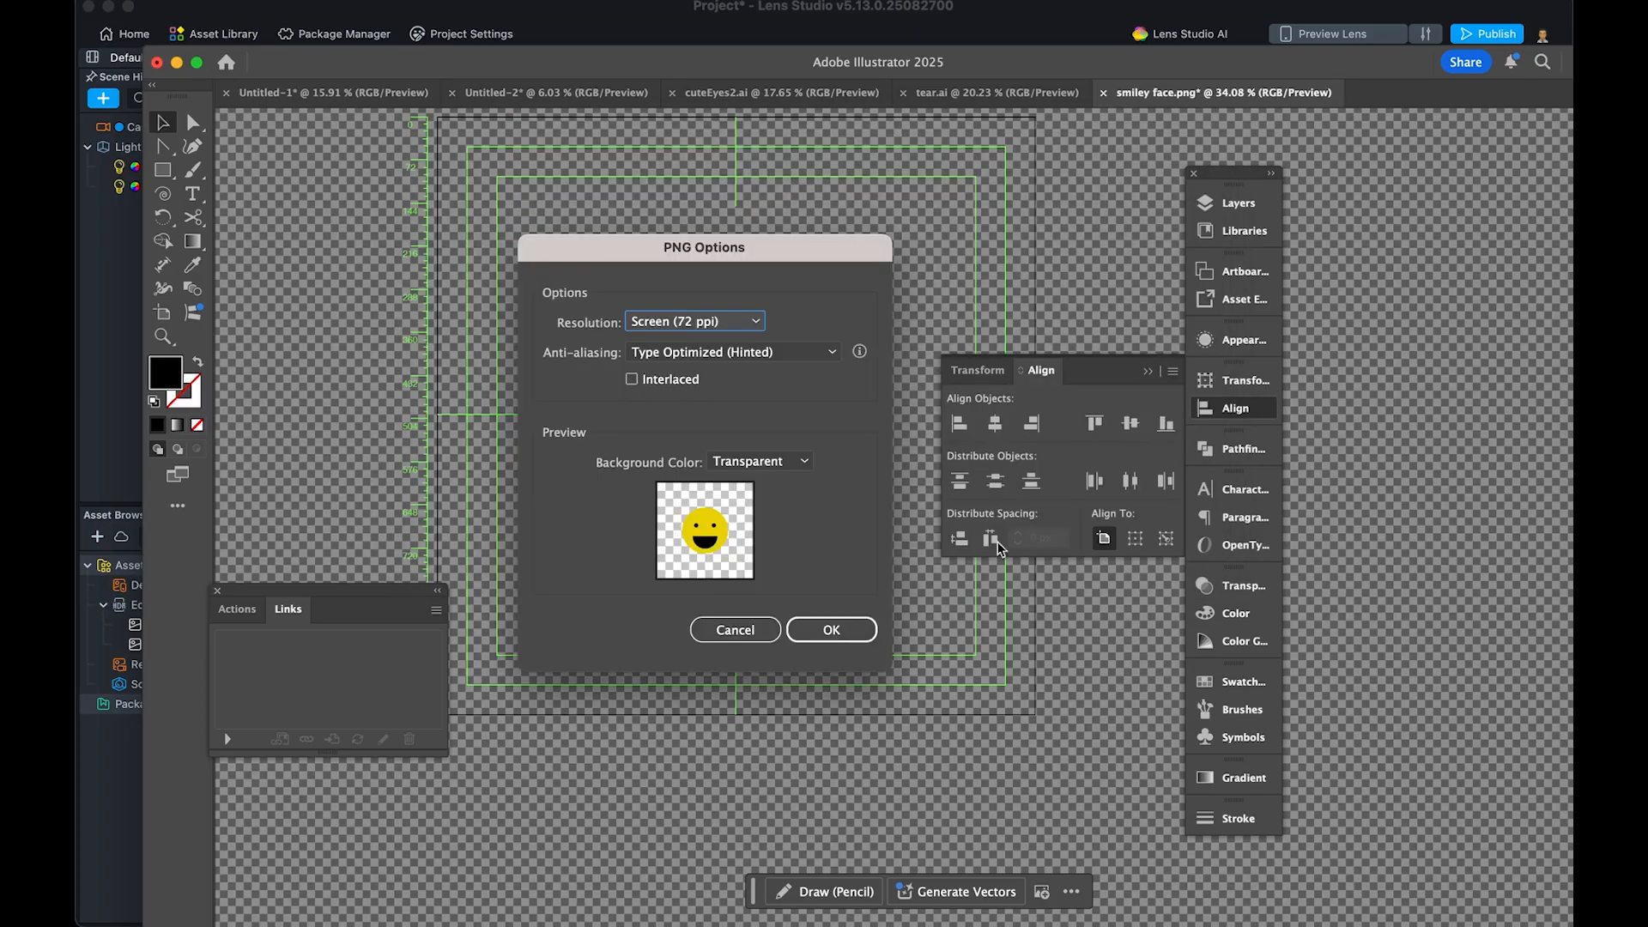
click(832, 631)
Switch to Lens Studio, add an Image material asset, and import smiley face.png from the face demo folder
key(super+Tab)
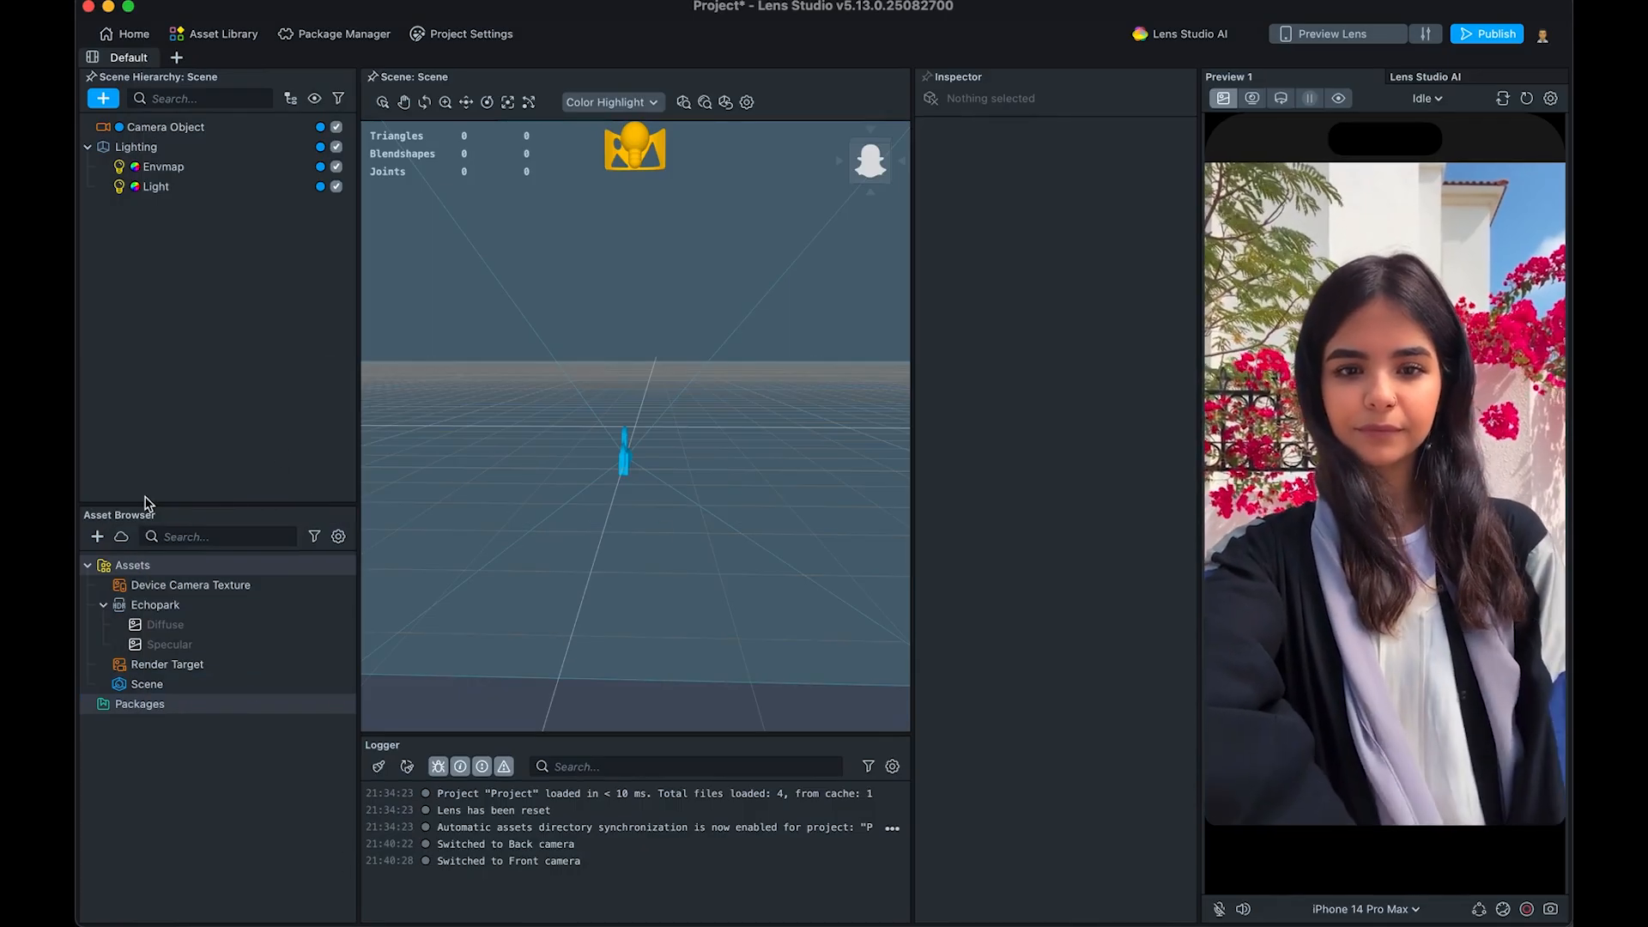
click(97, 538)
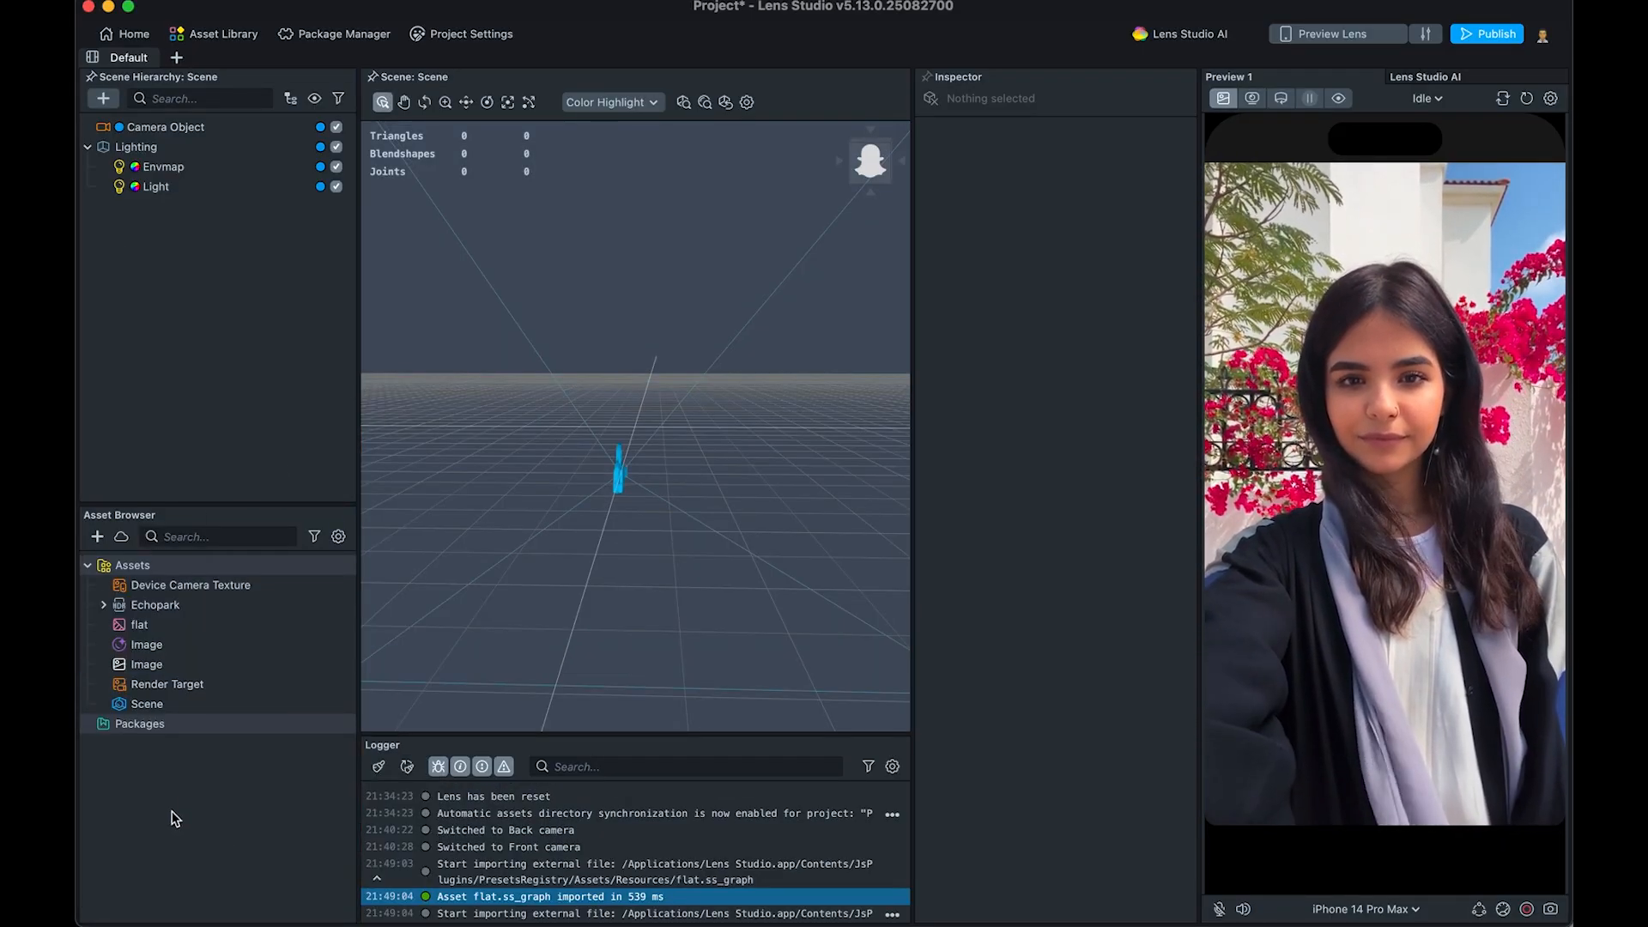
right_click(175, 815)
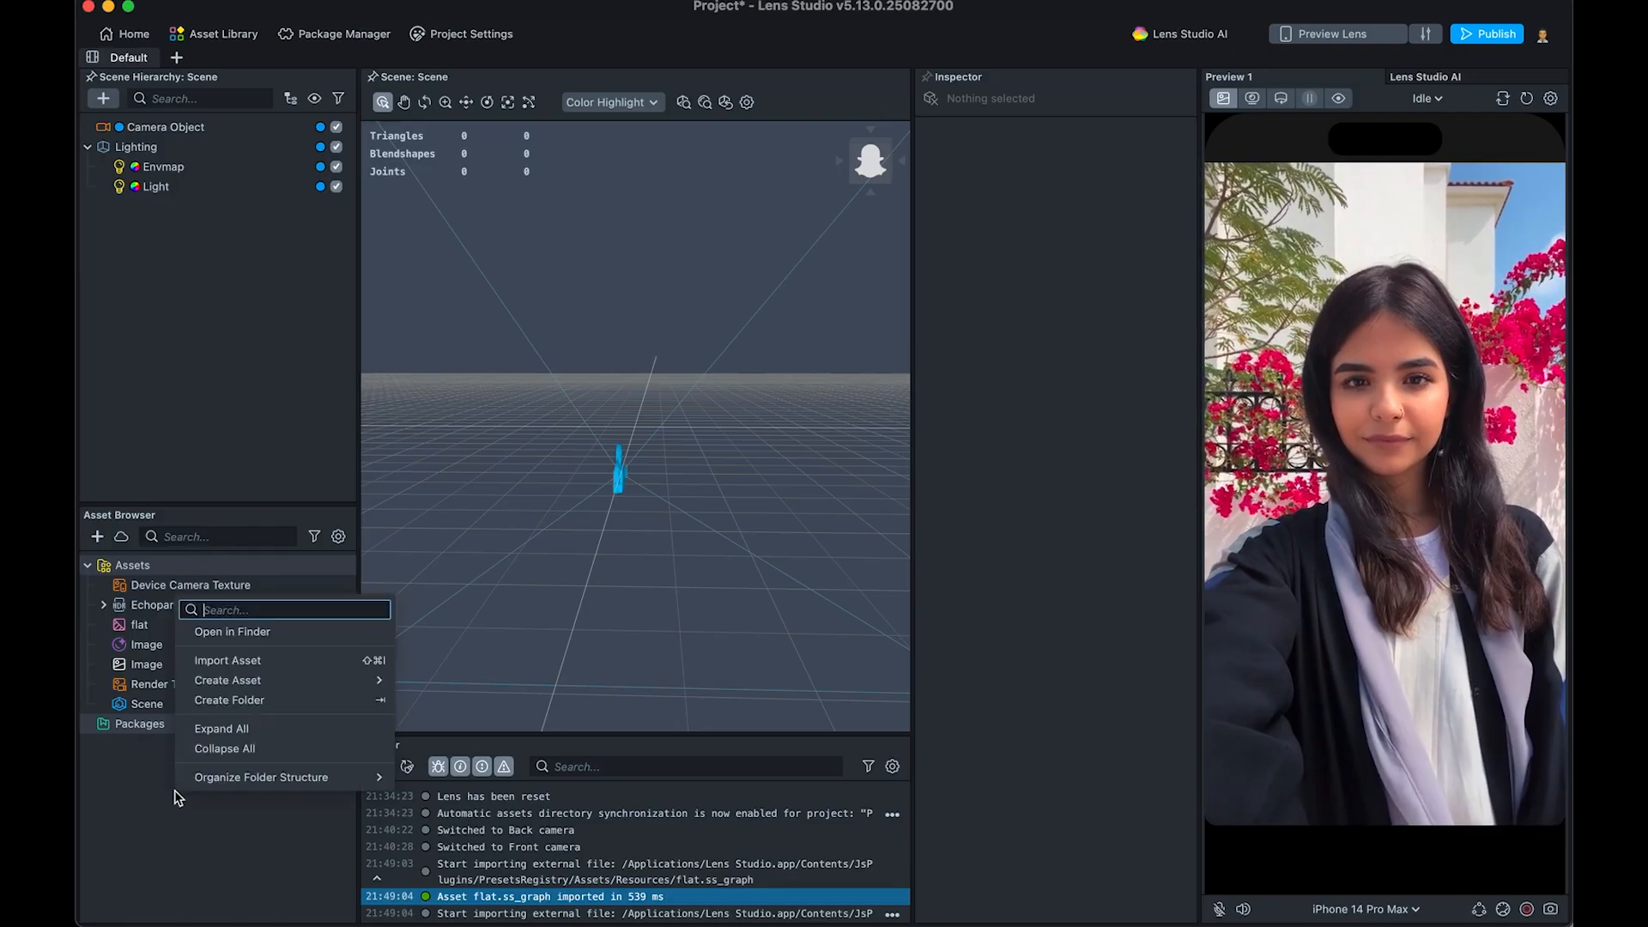
click(260, 668)
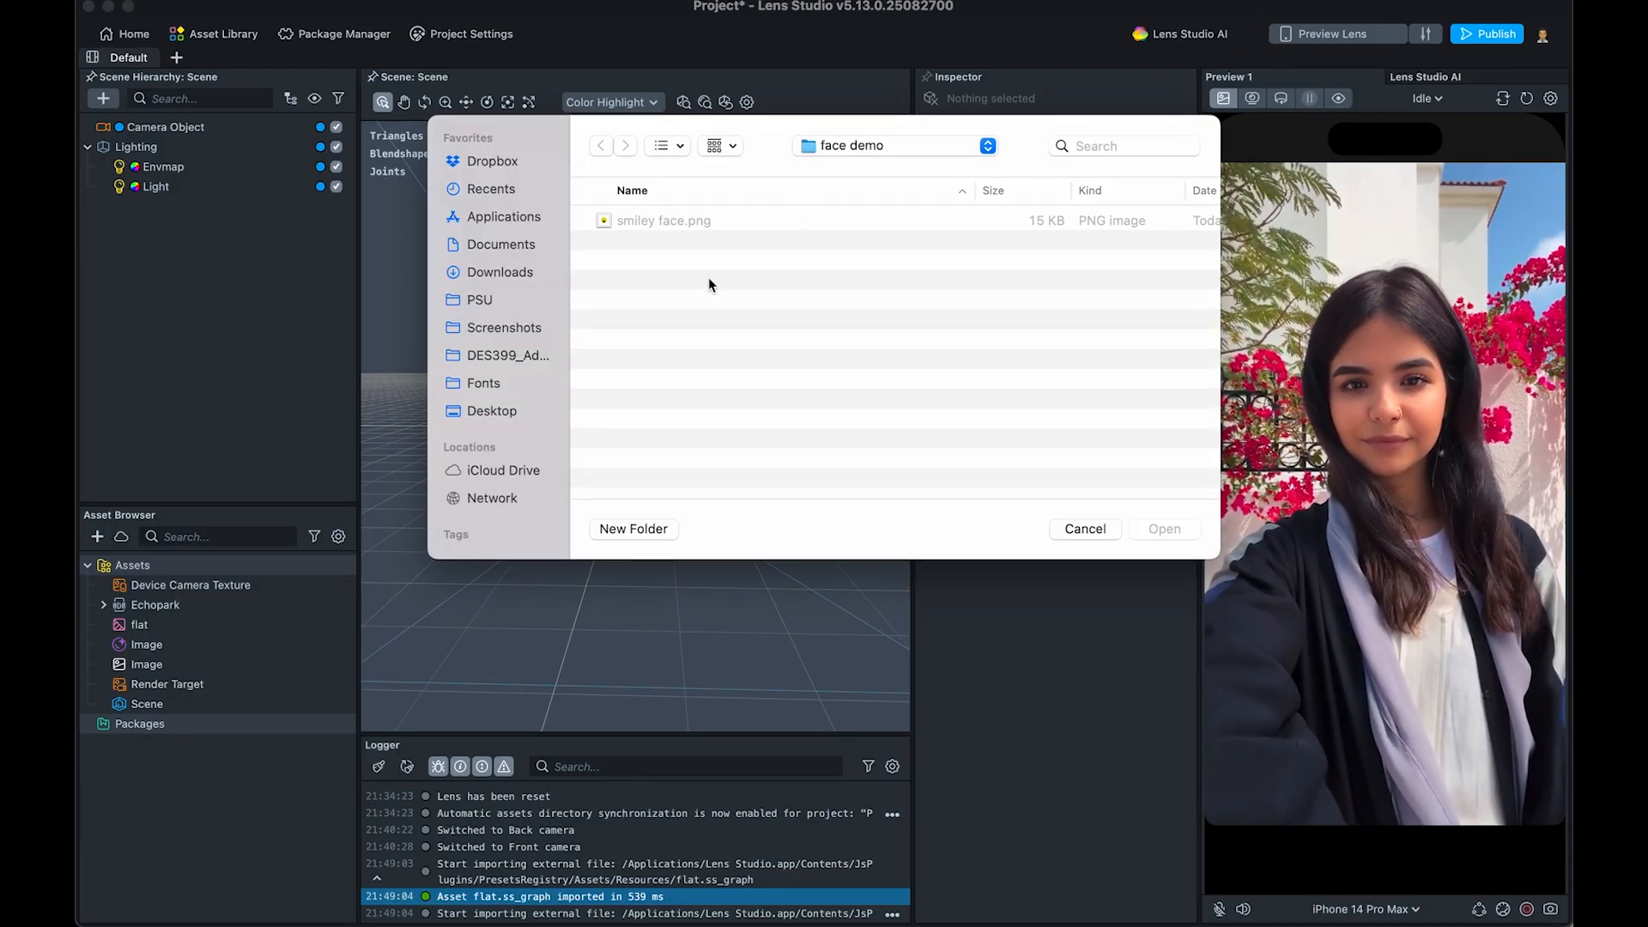
click(678, 219)
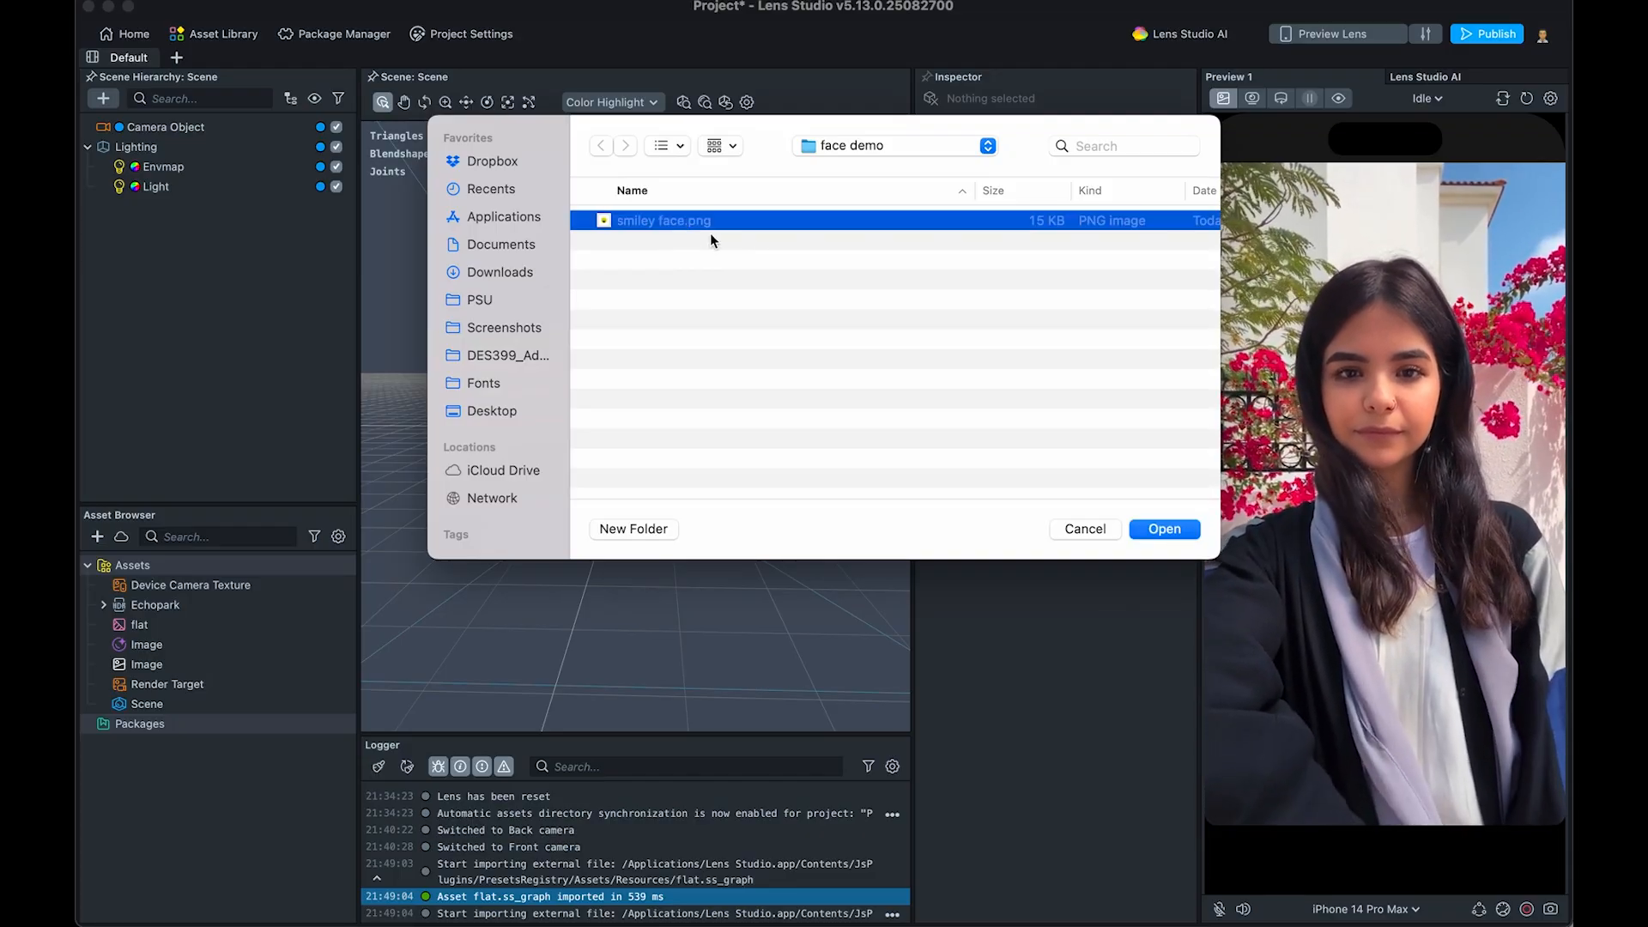
key(Return)
click(136, 722)
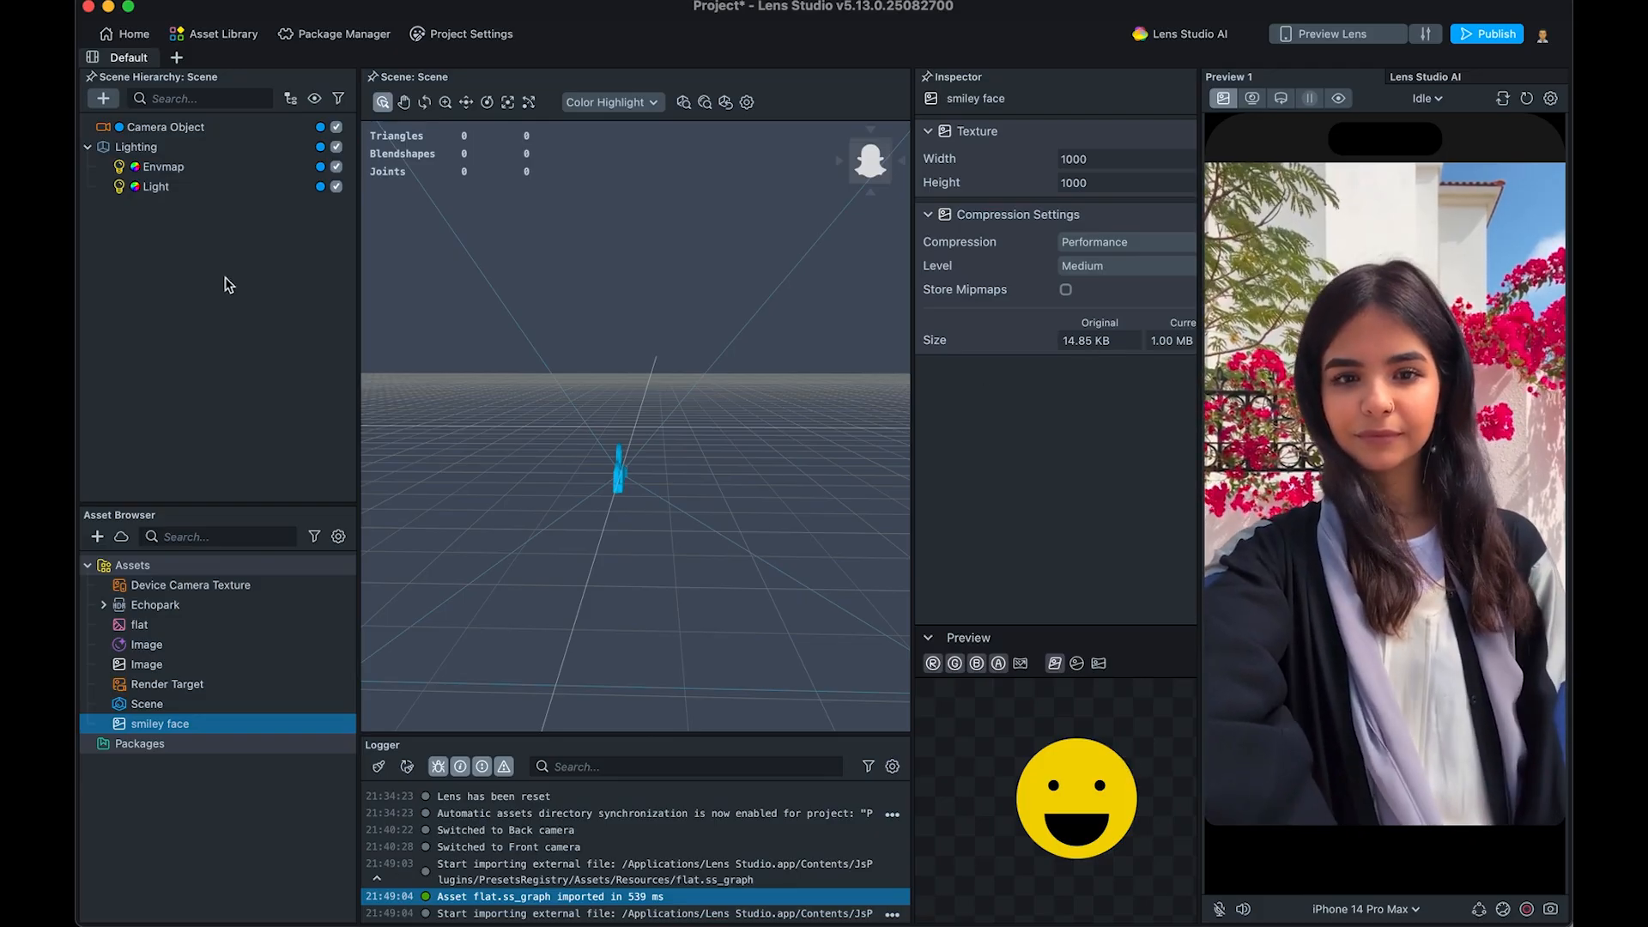
Search the addable scene objects for "face" and add a Face Image to the scene
click(103, 99)
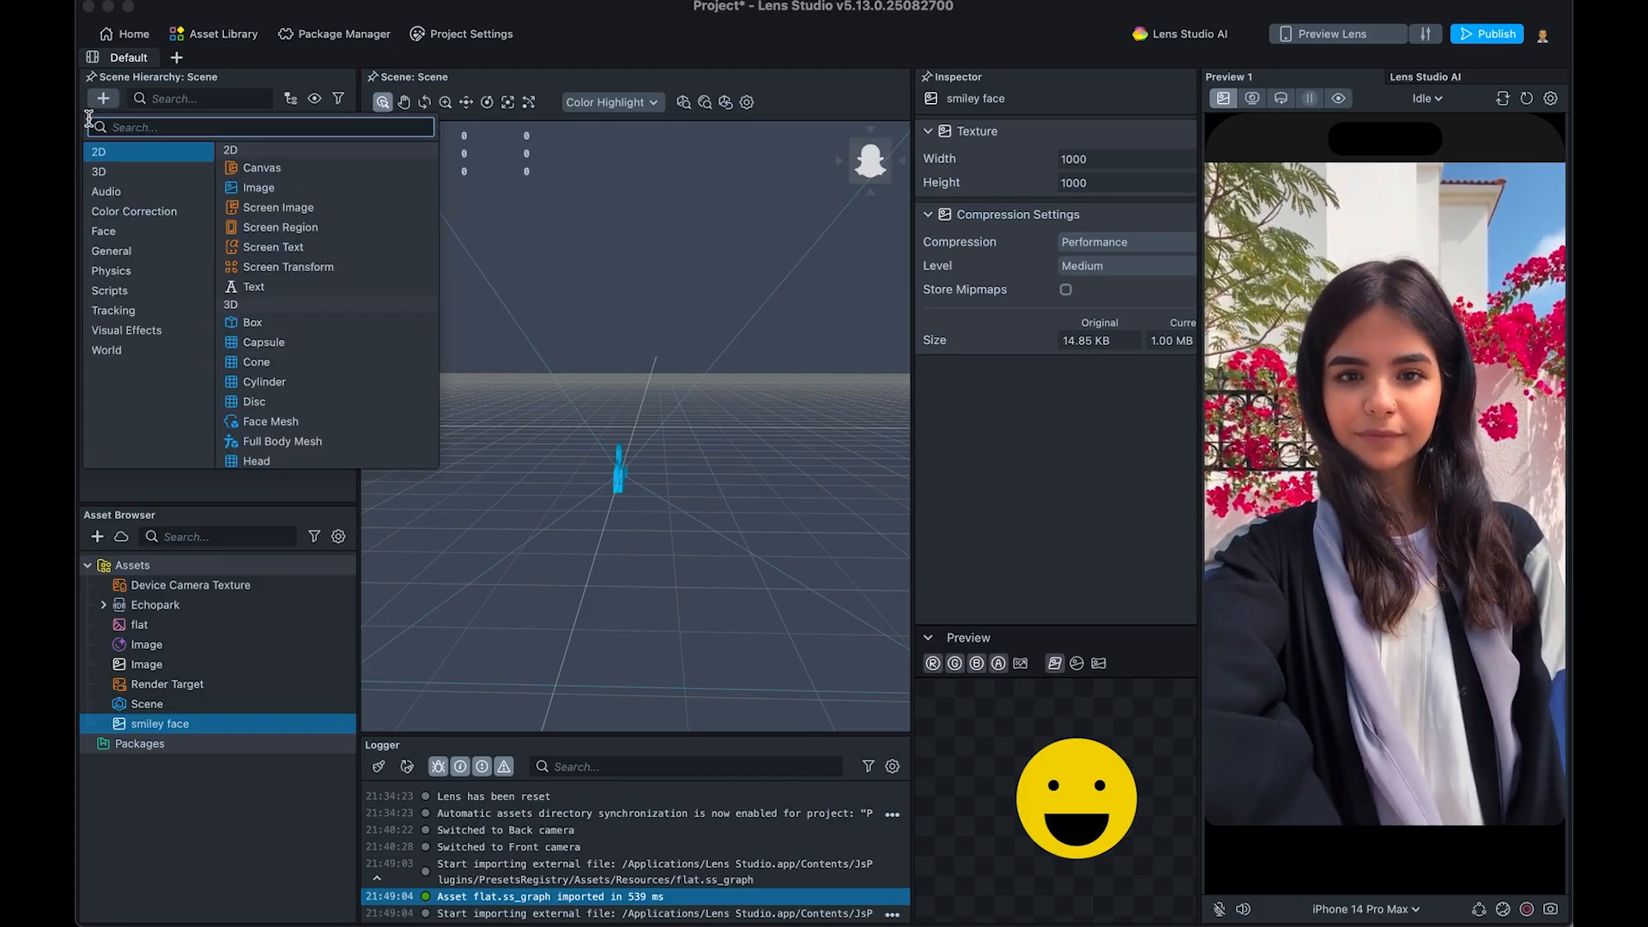
click(127, 222)
scroll(295, 269, down, 10)
scroll(296, 269, down, 2)
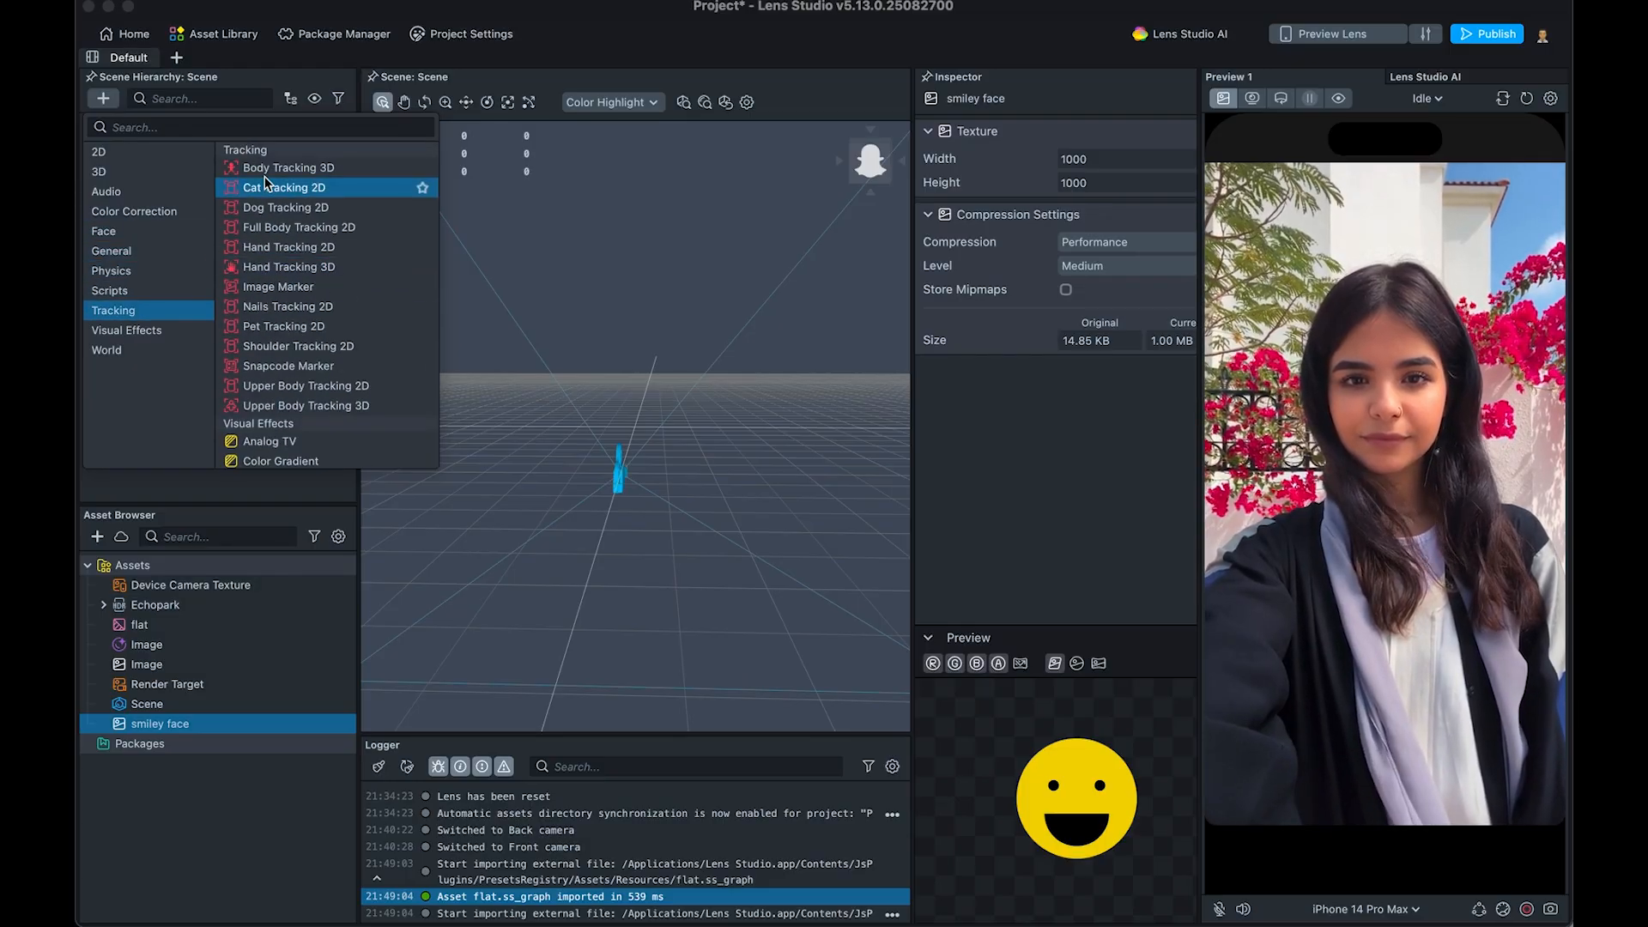
scroll(264, 177, up, 5)
click(223, 128)
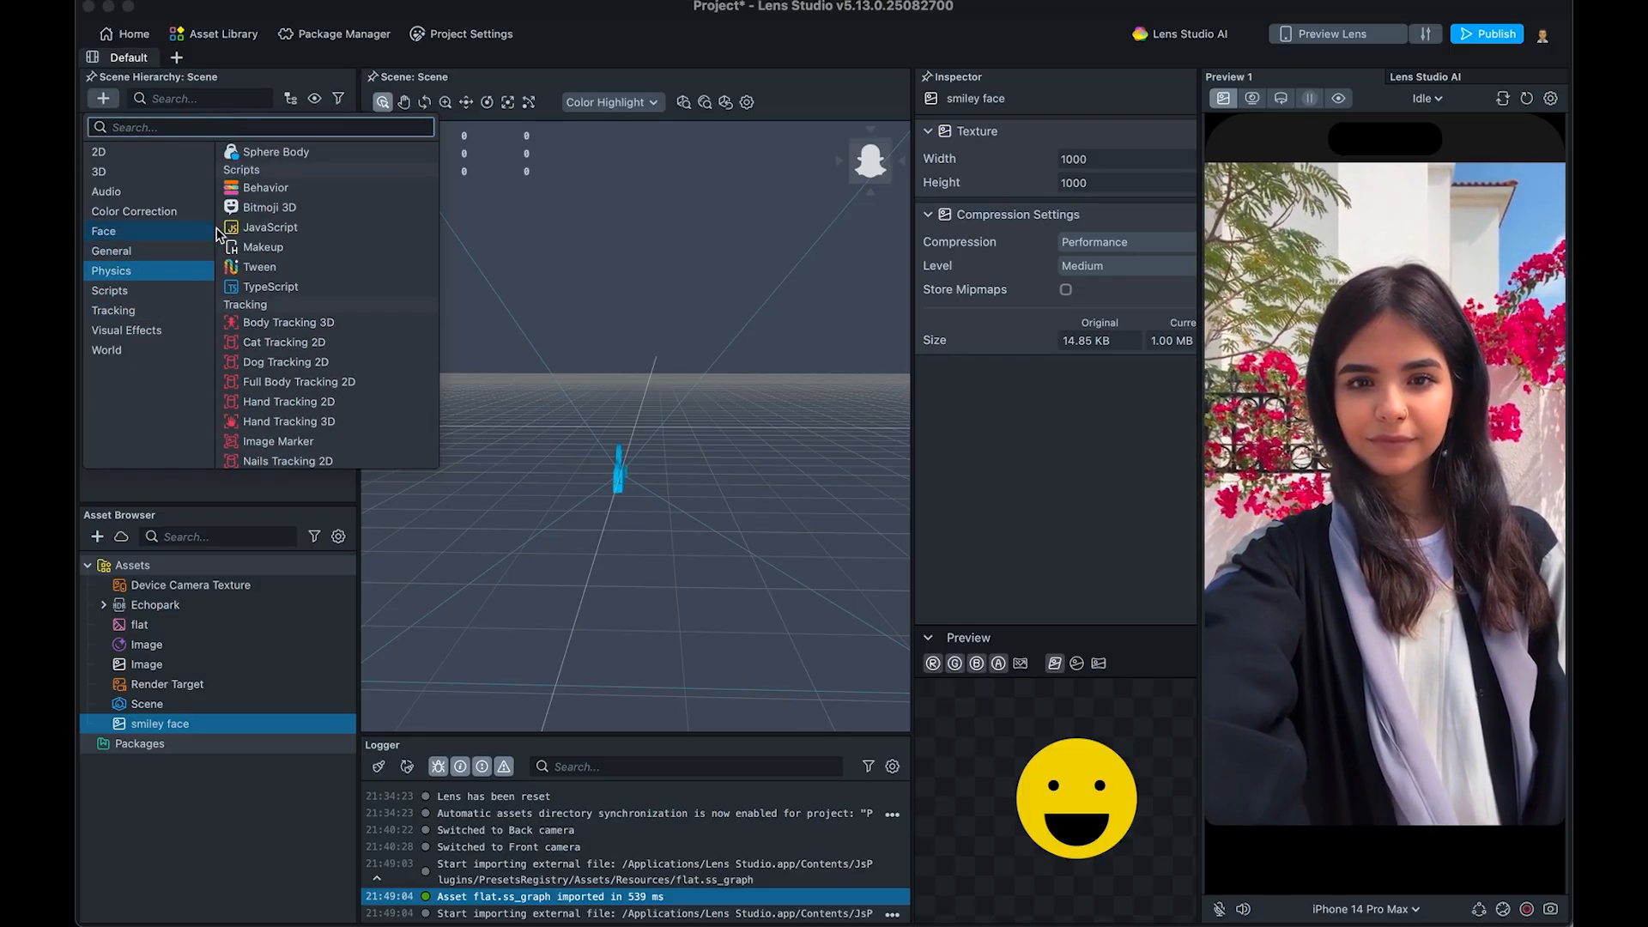
text(facce)
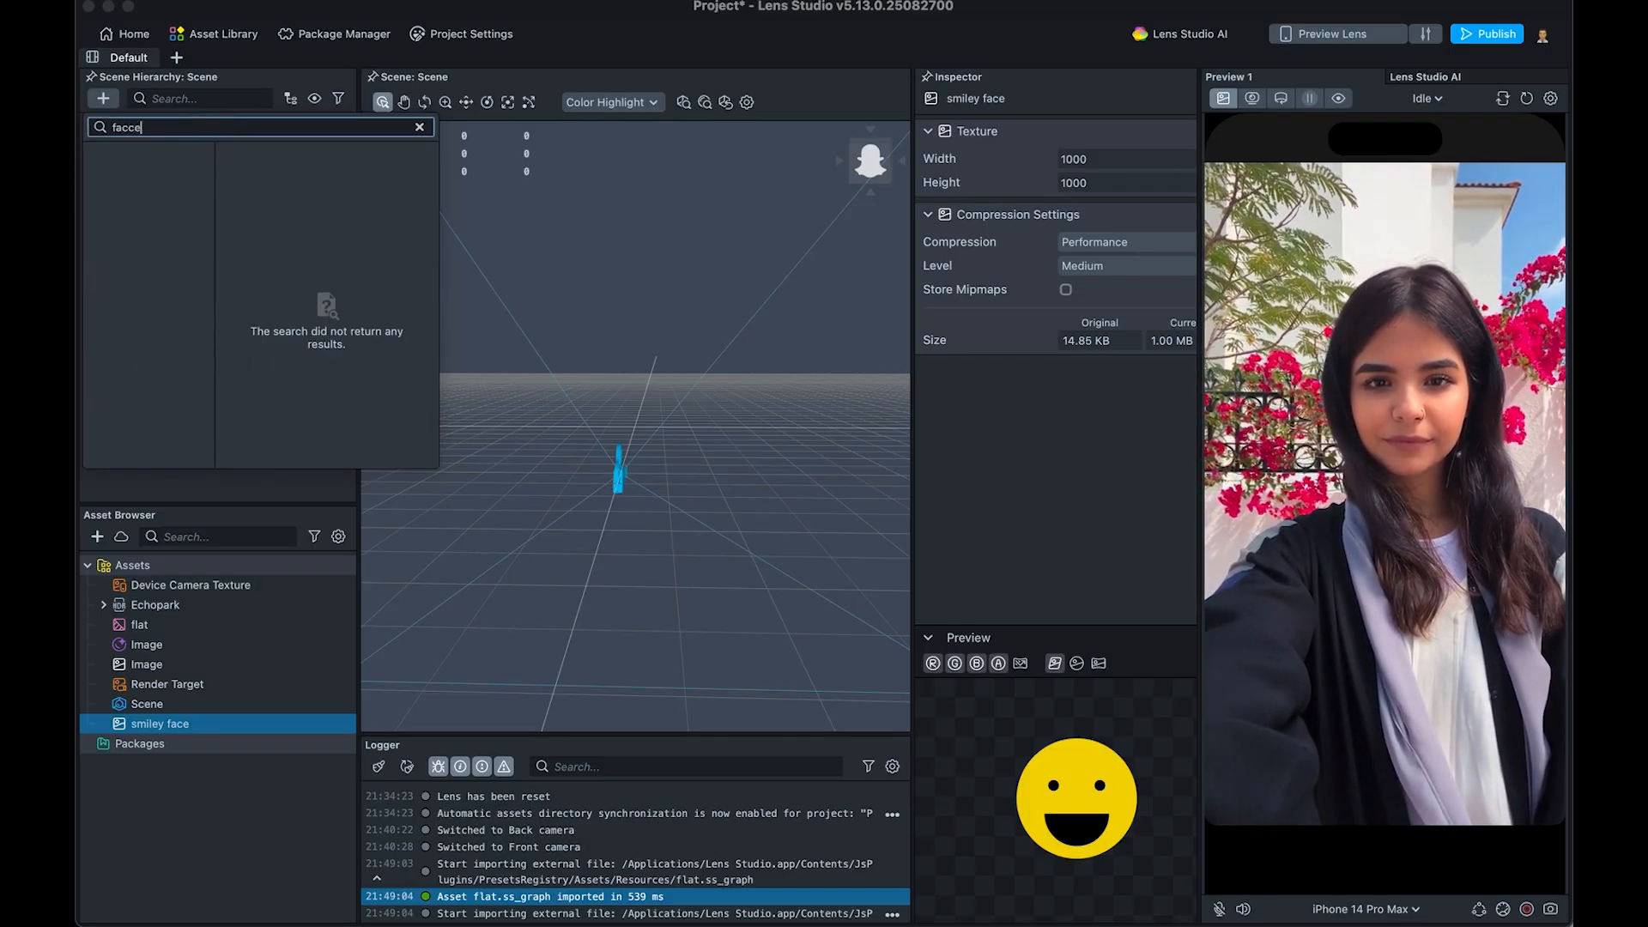
key(BackSpace)
key(BackSpace)
text(e)
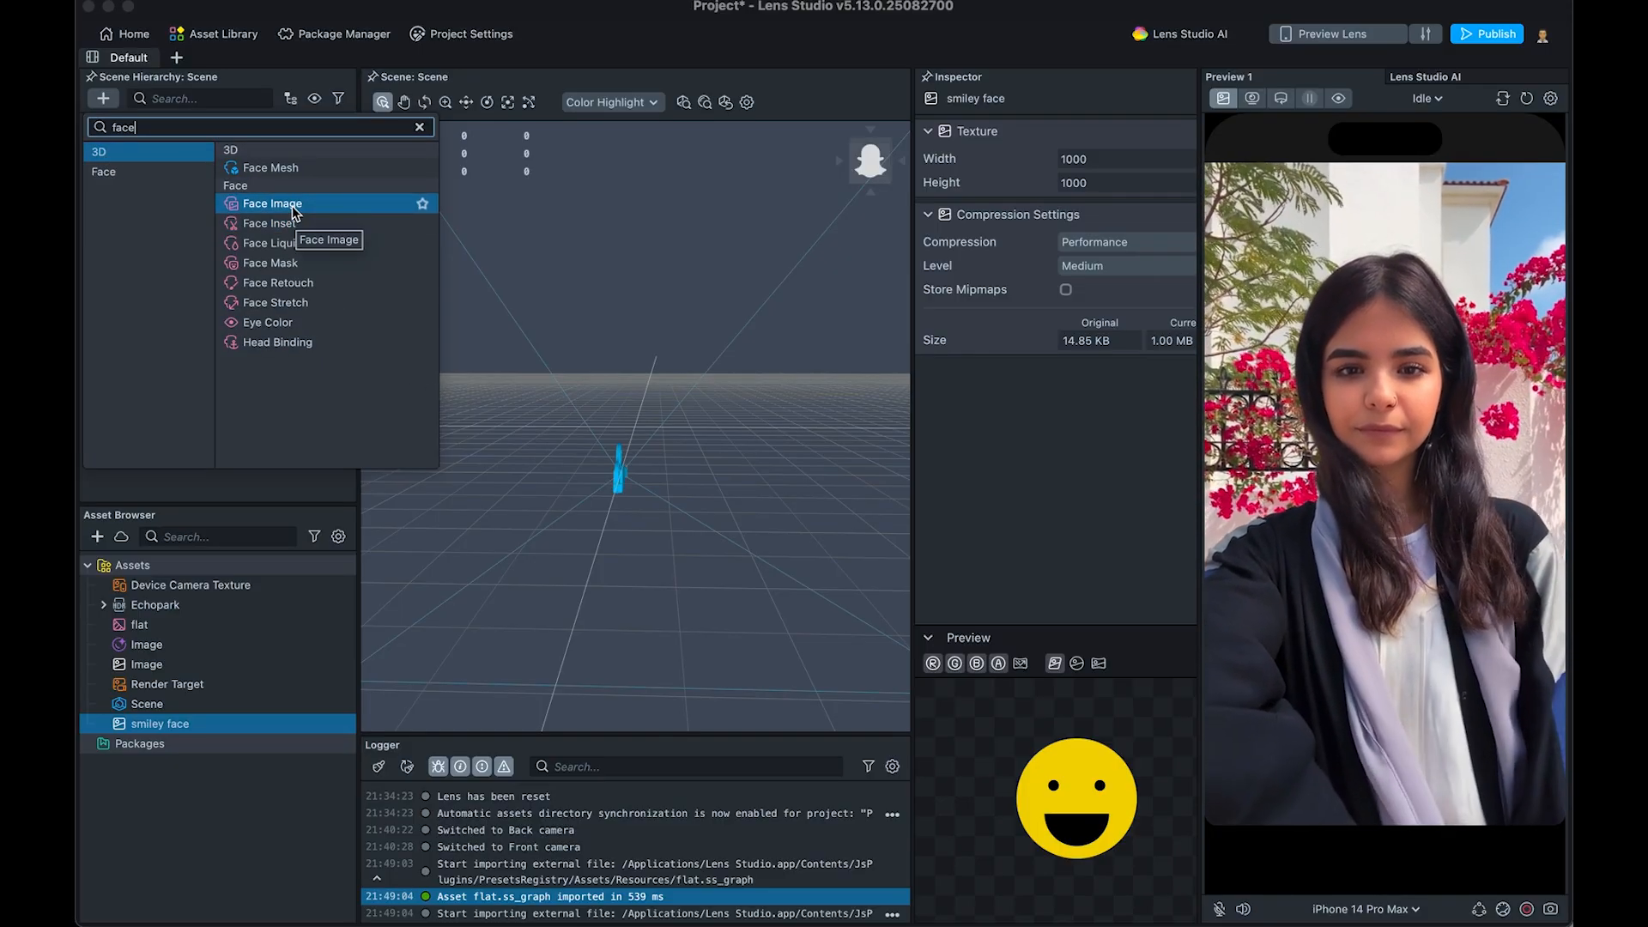
click(292, 204)
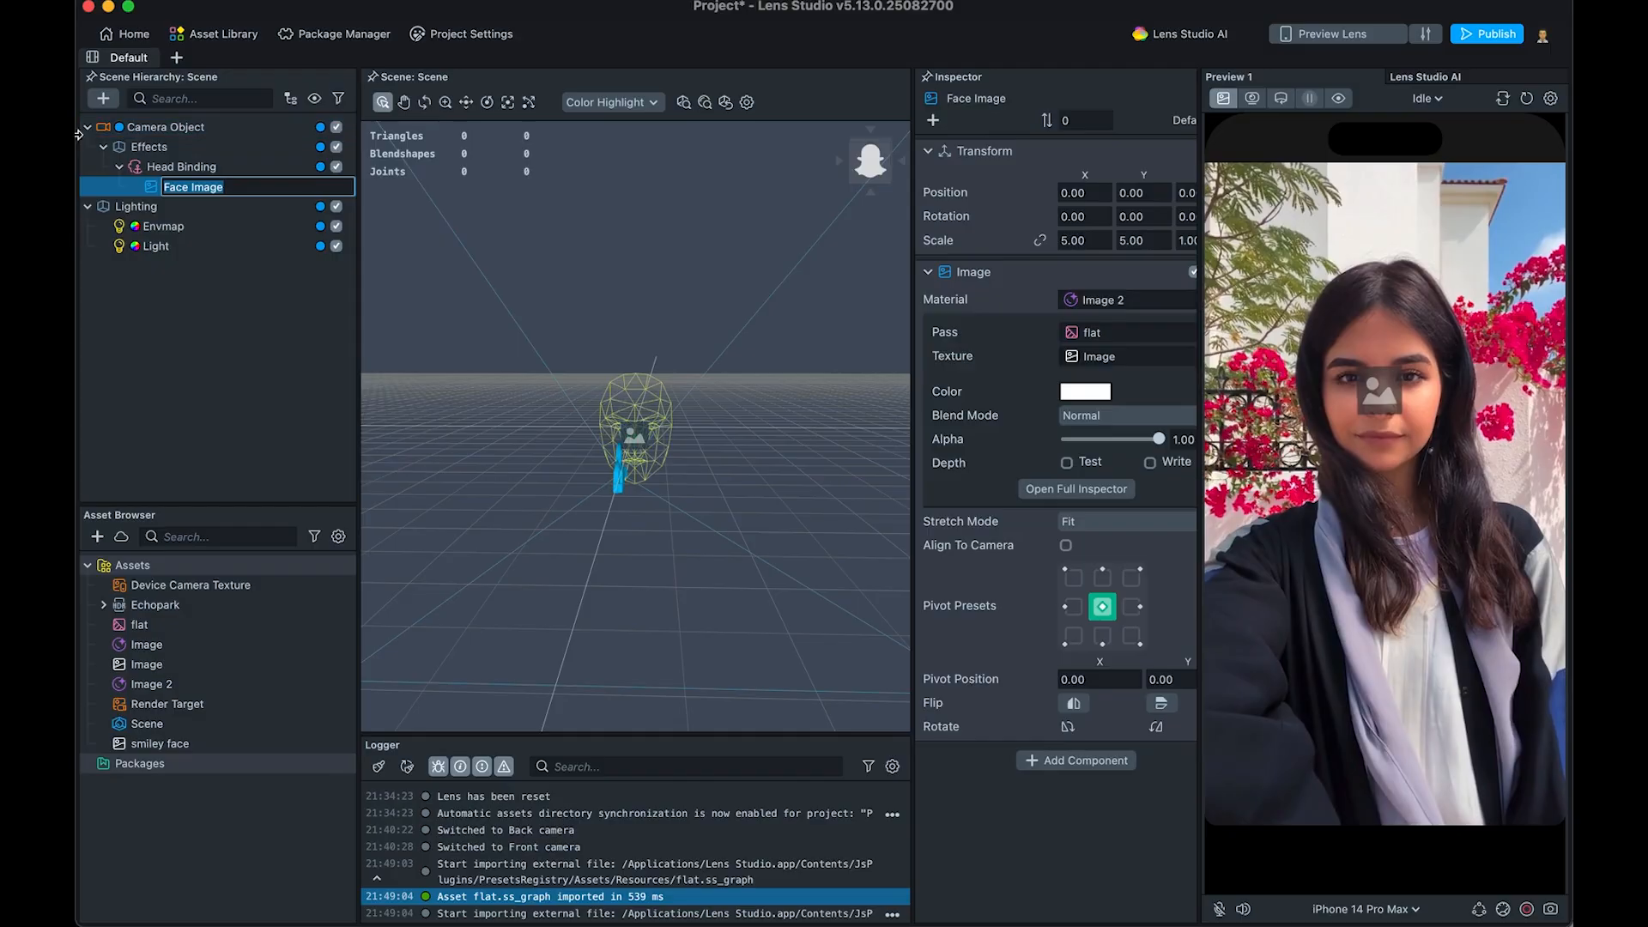
Examine the settings of the Effects, Head Binding and Face Image objects, and compare the placeholder Image texture with smiley face
click(167, 148)
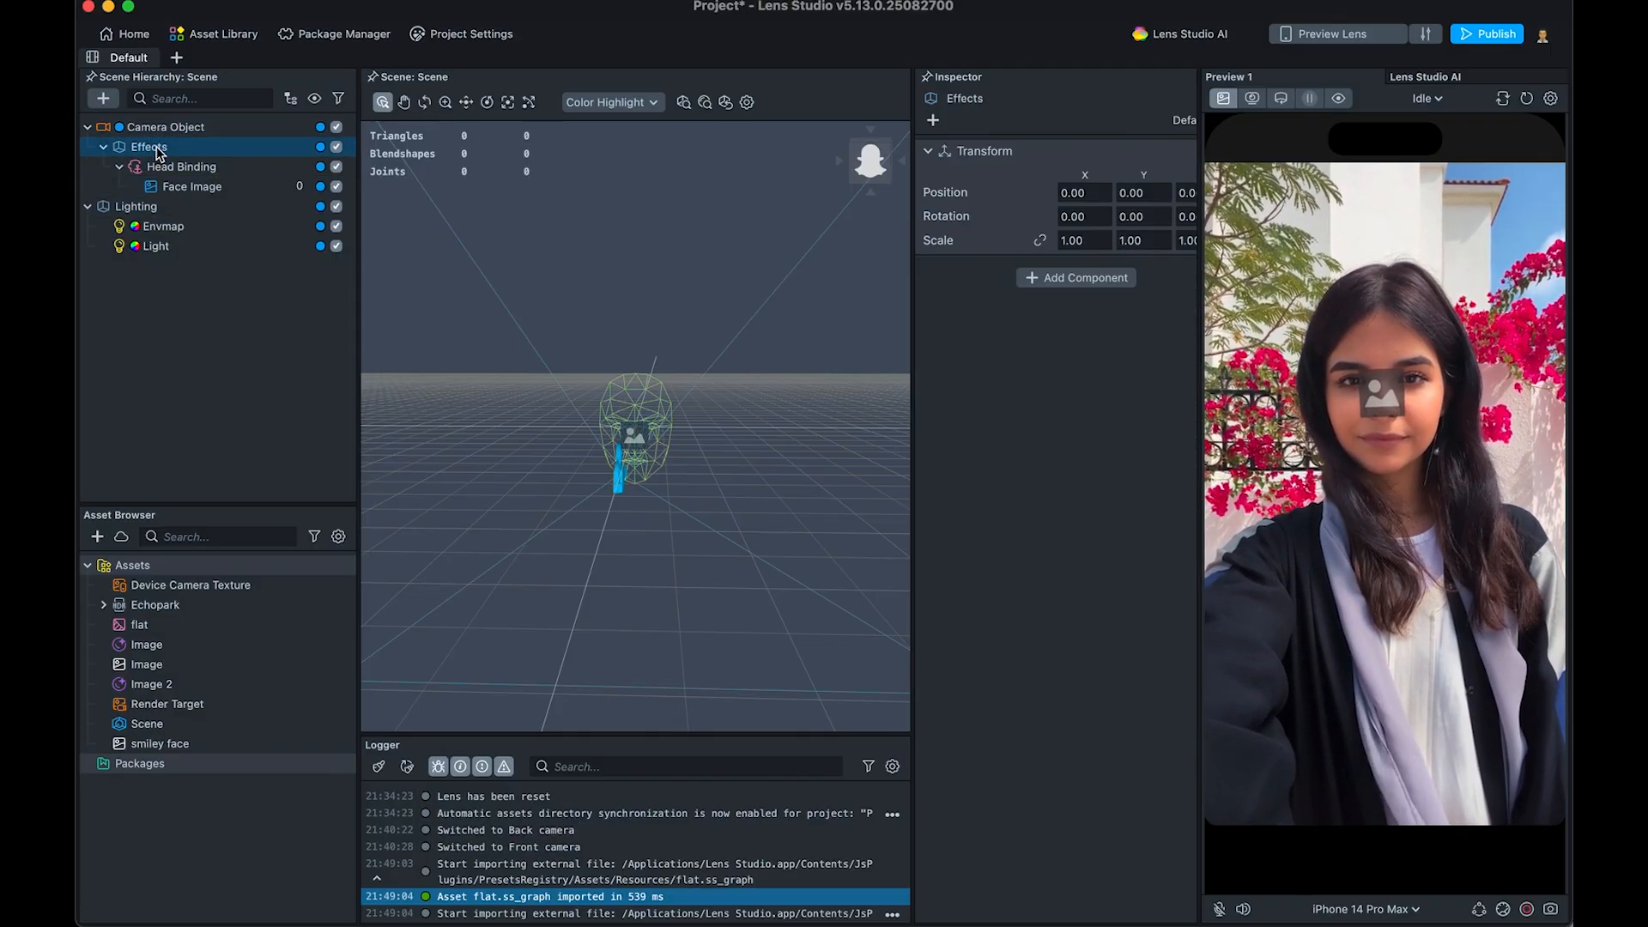
click(196, 166)
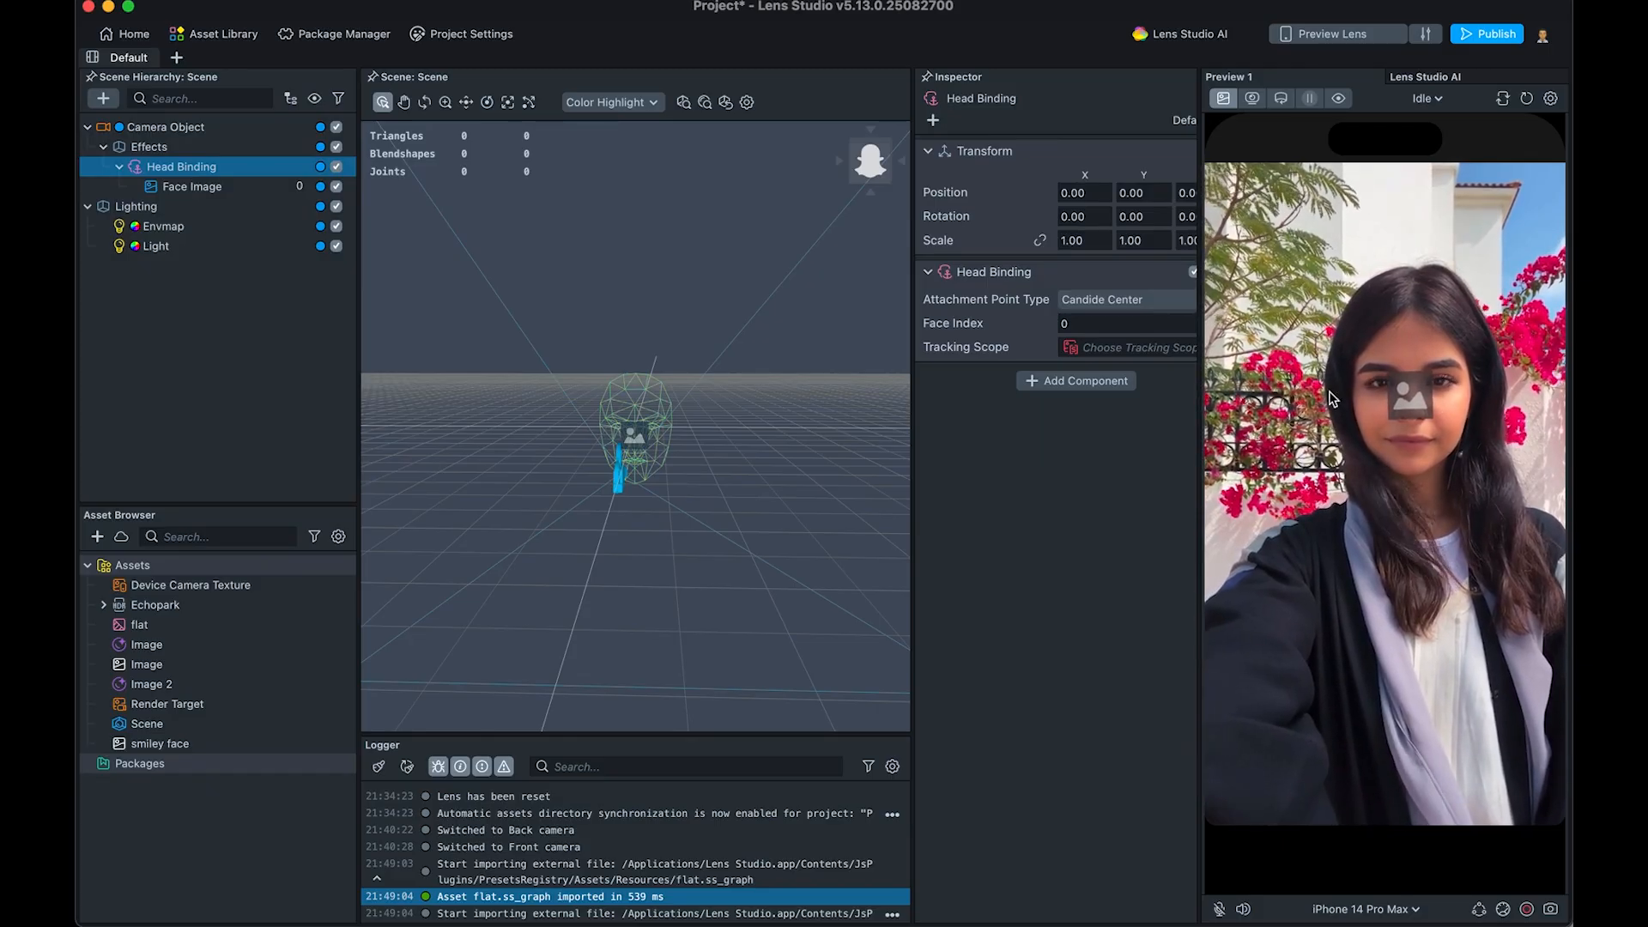
click(210, 187)
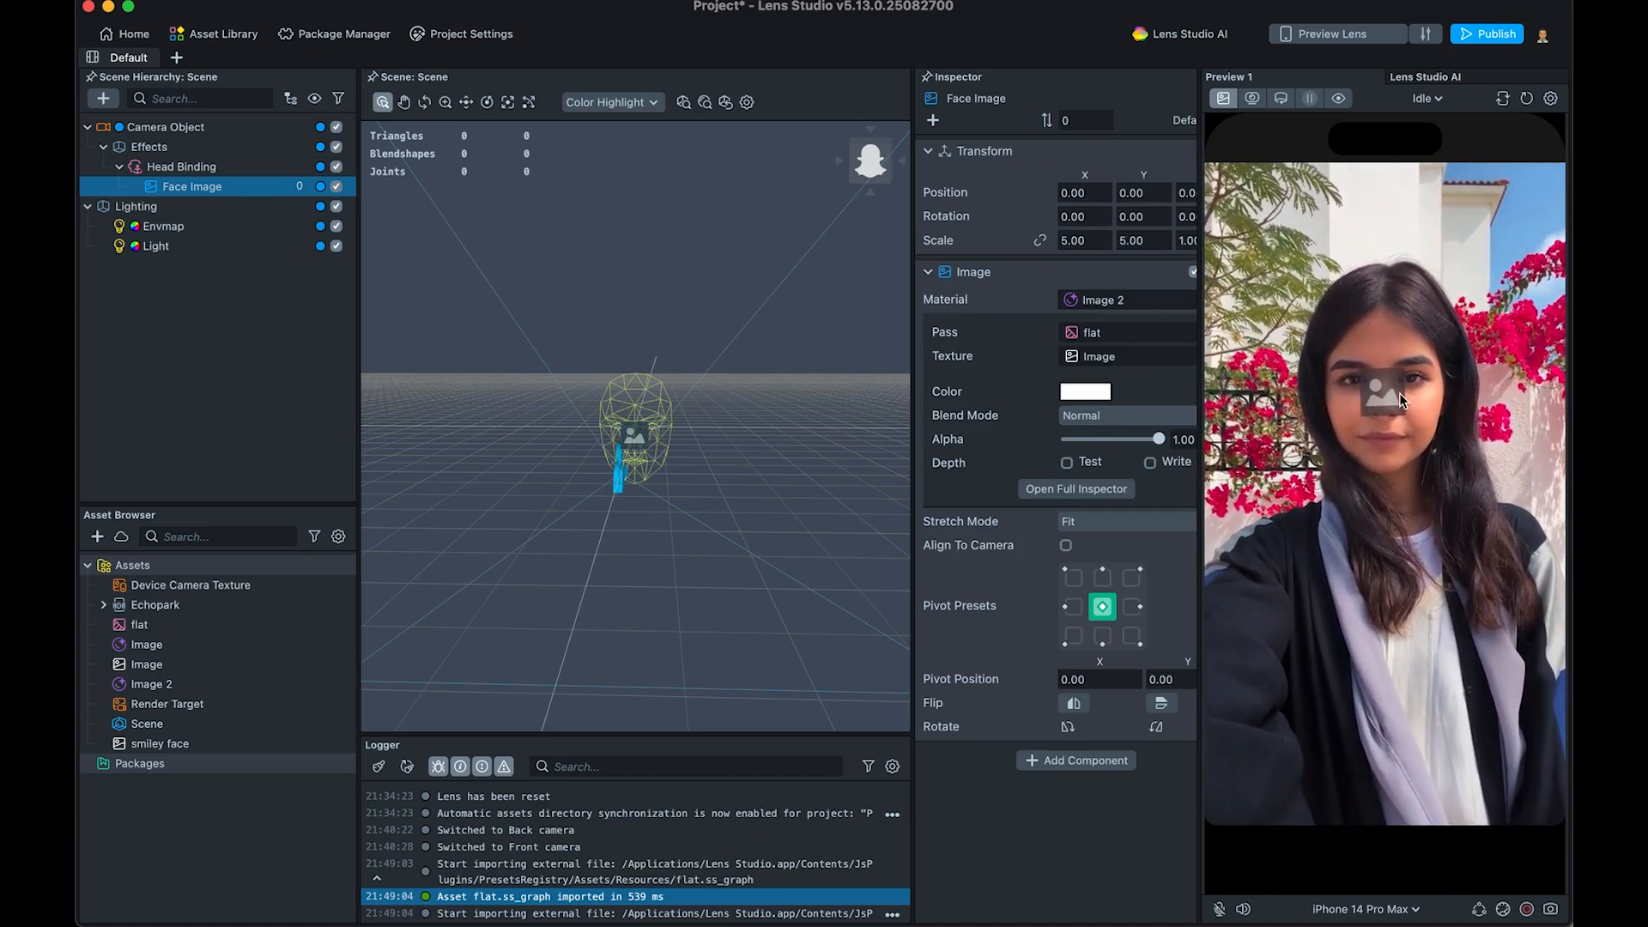
click(146, 664)
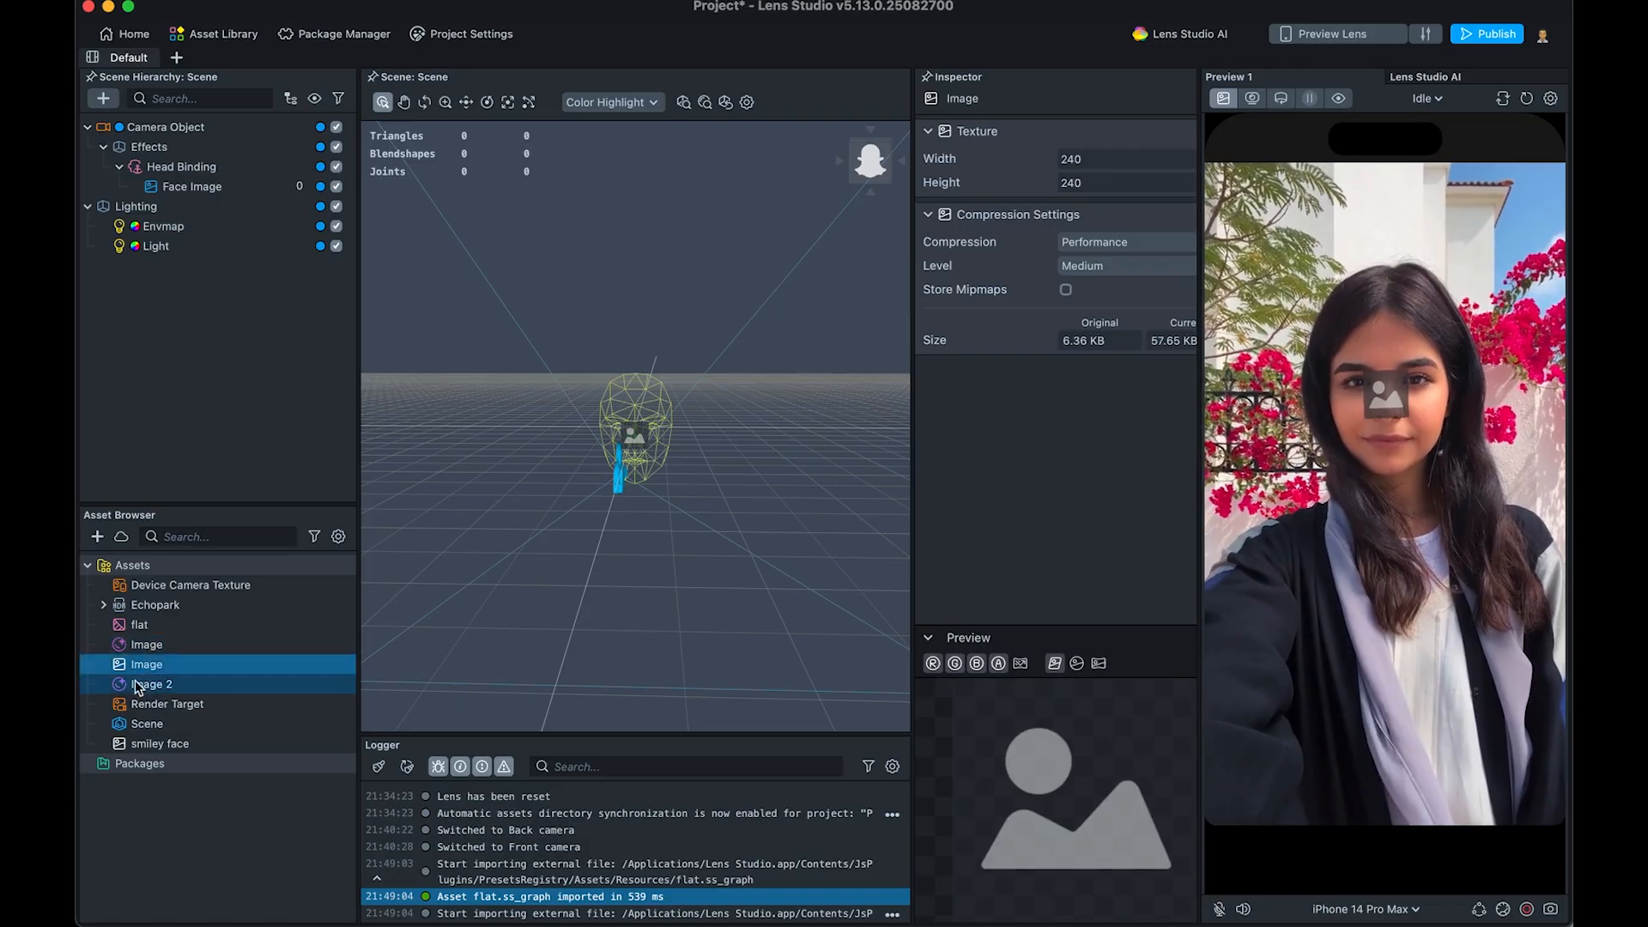
click(148, 645)
click(149, 663)
super+click(178, 745)
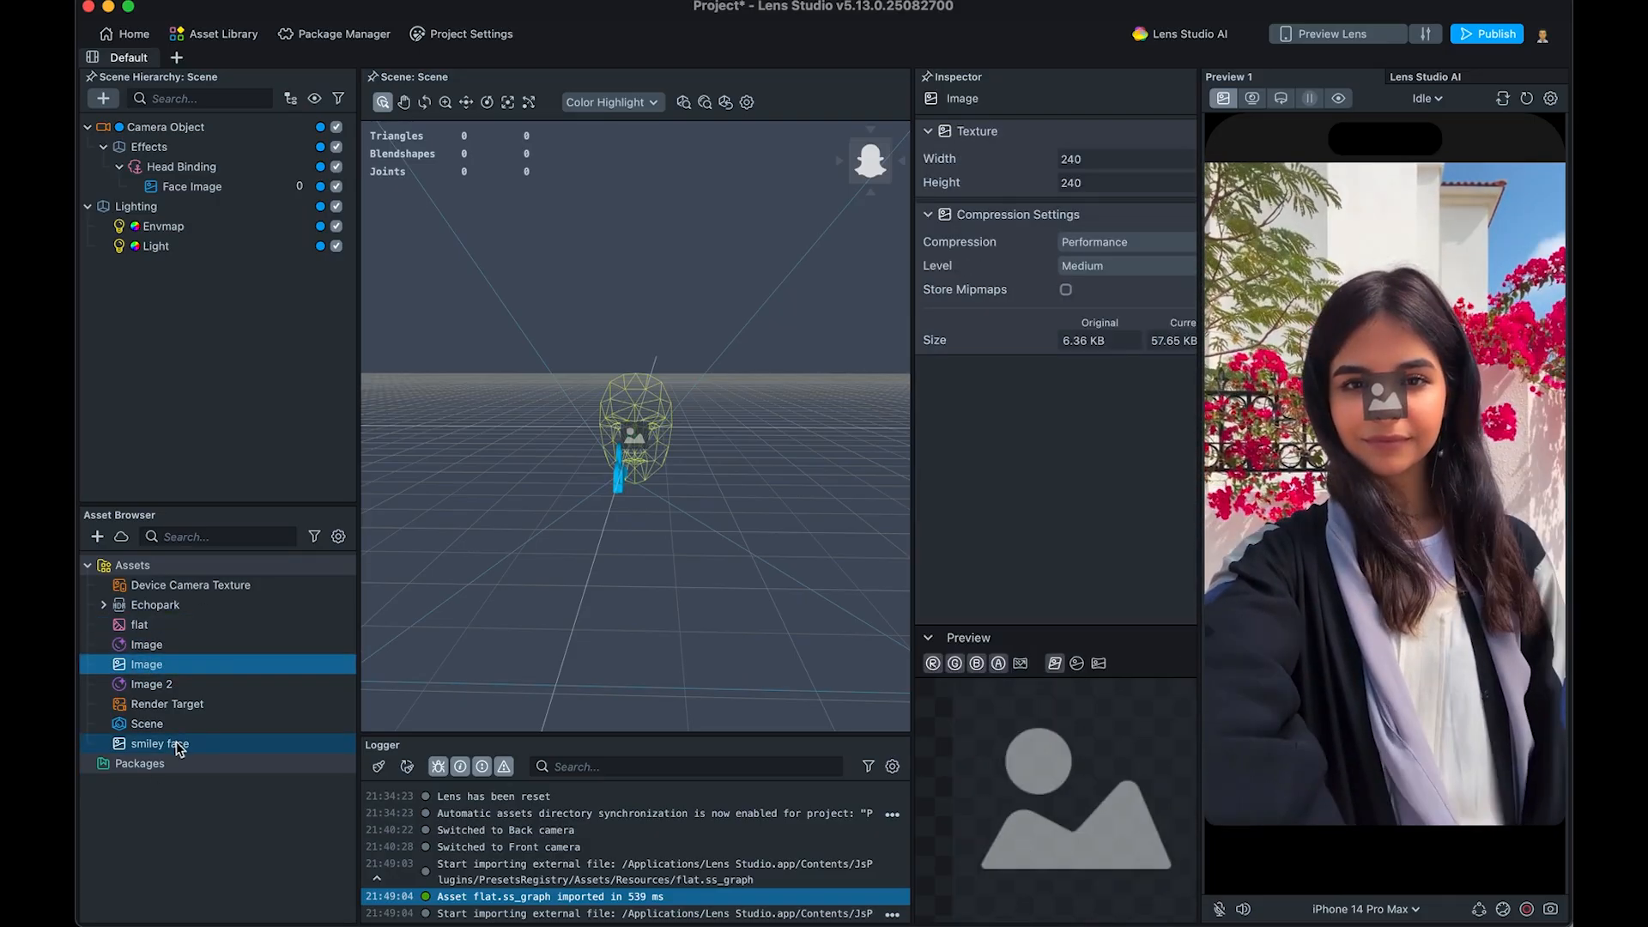
click(178, 743)
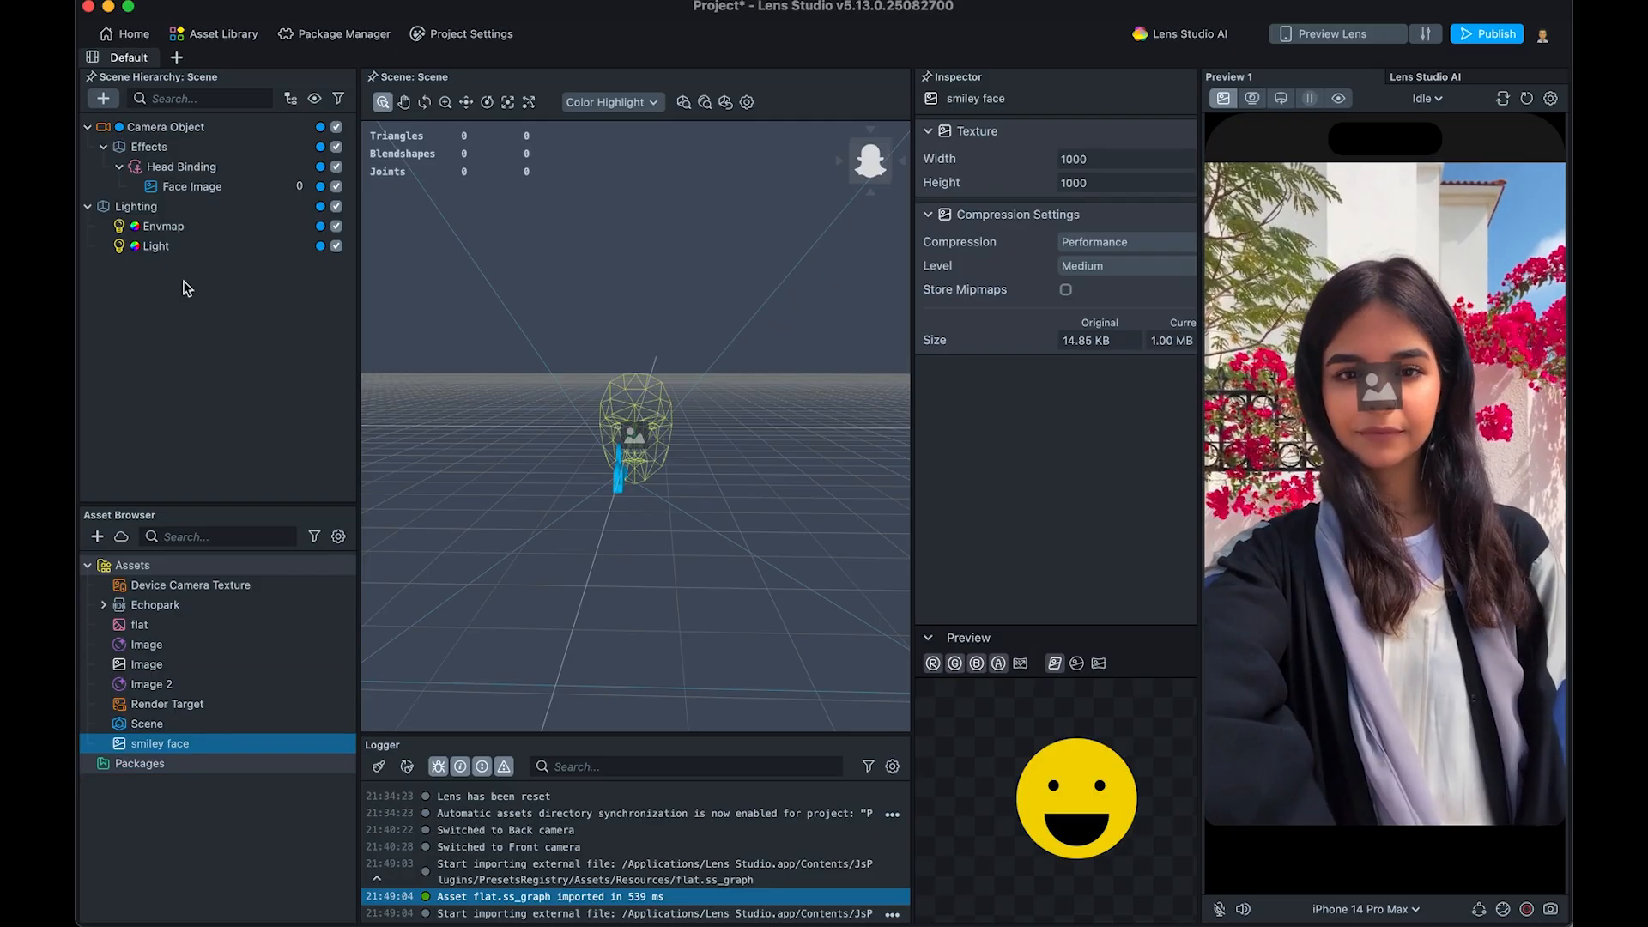
Assign smiley face as the texture of the Face Image under Head Binding
click(170, 187)
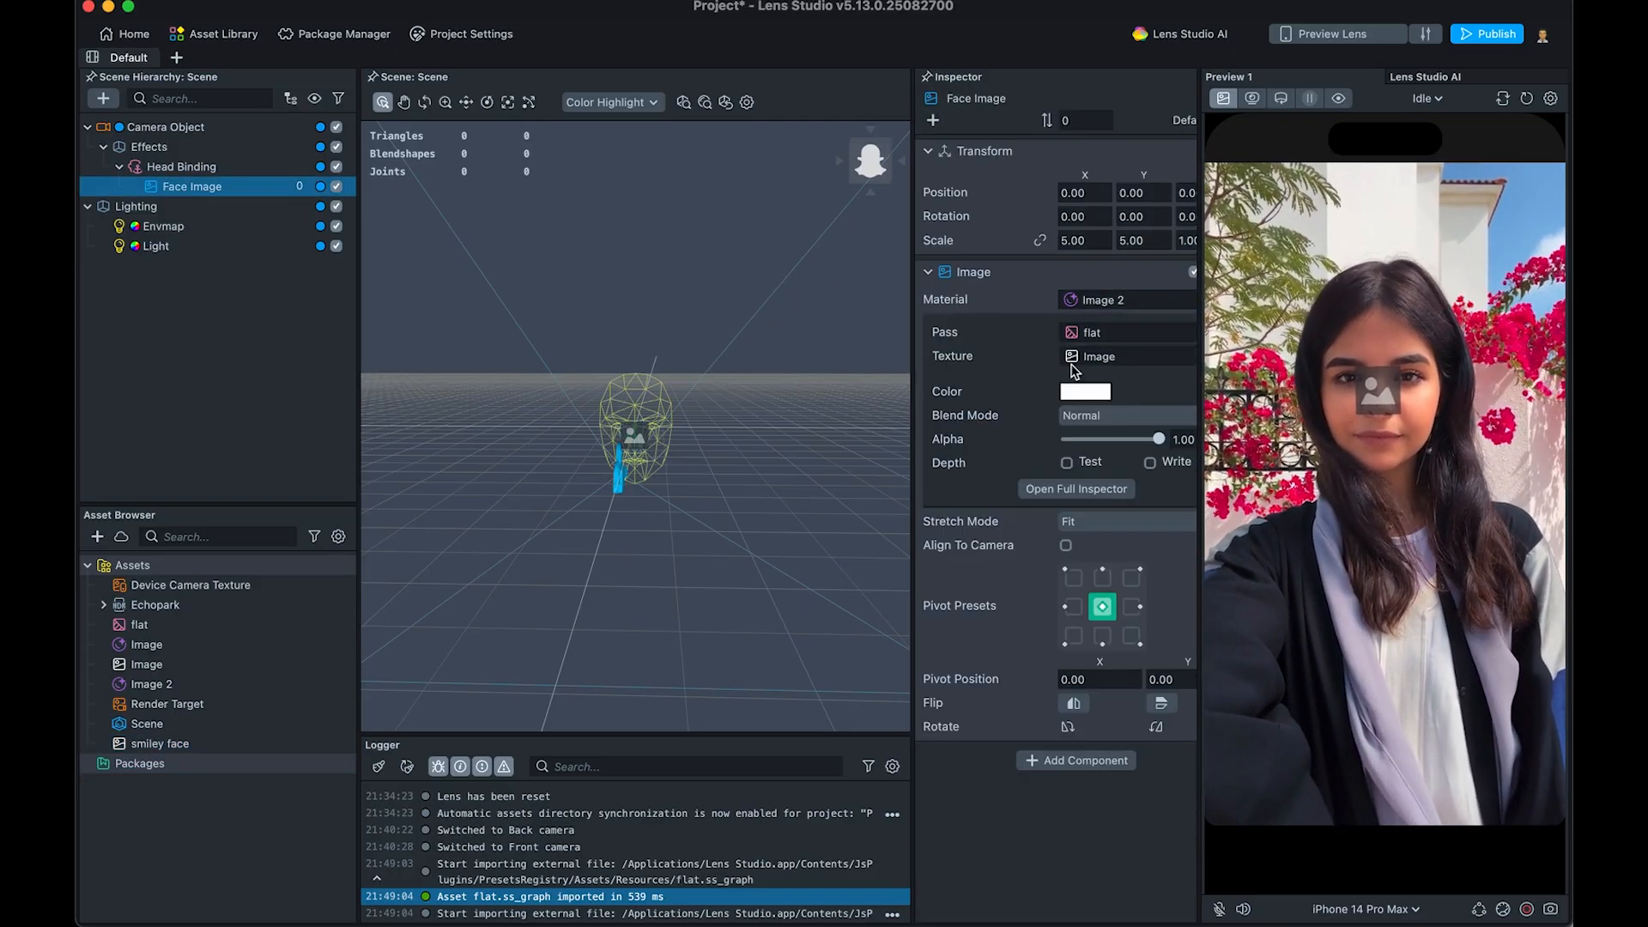
click(1075, 357)
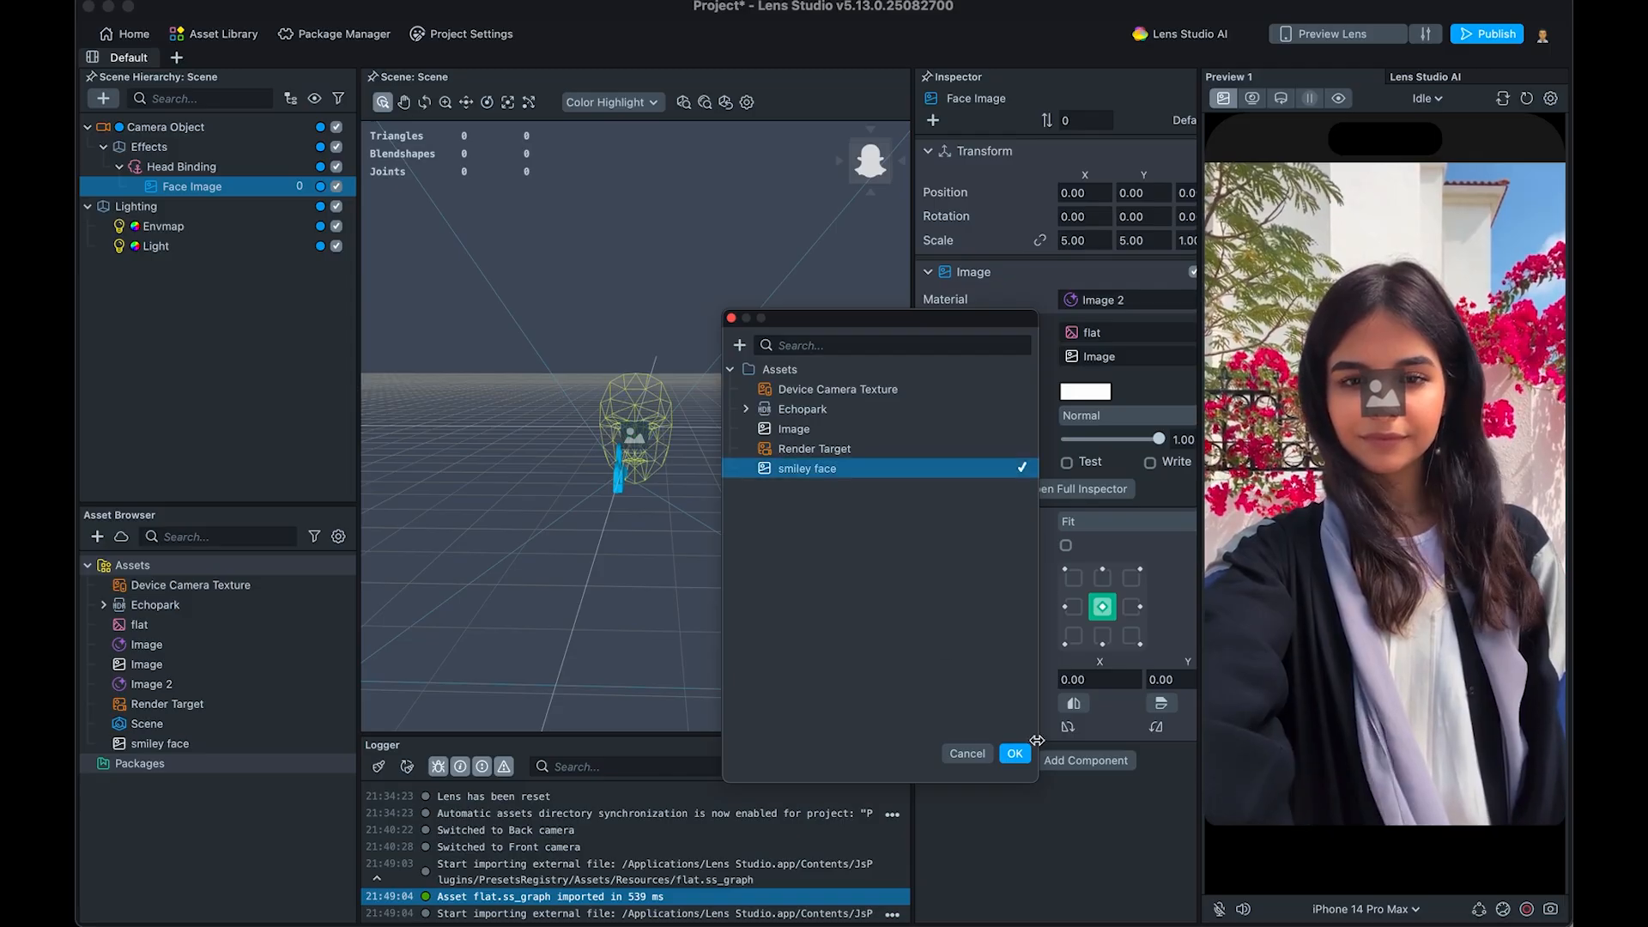
click(1014, 753)
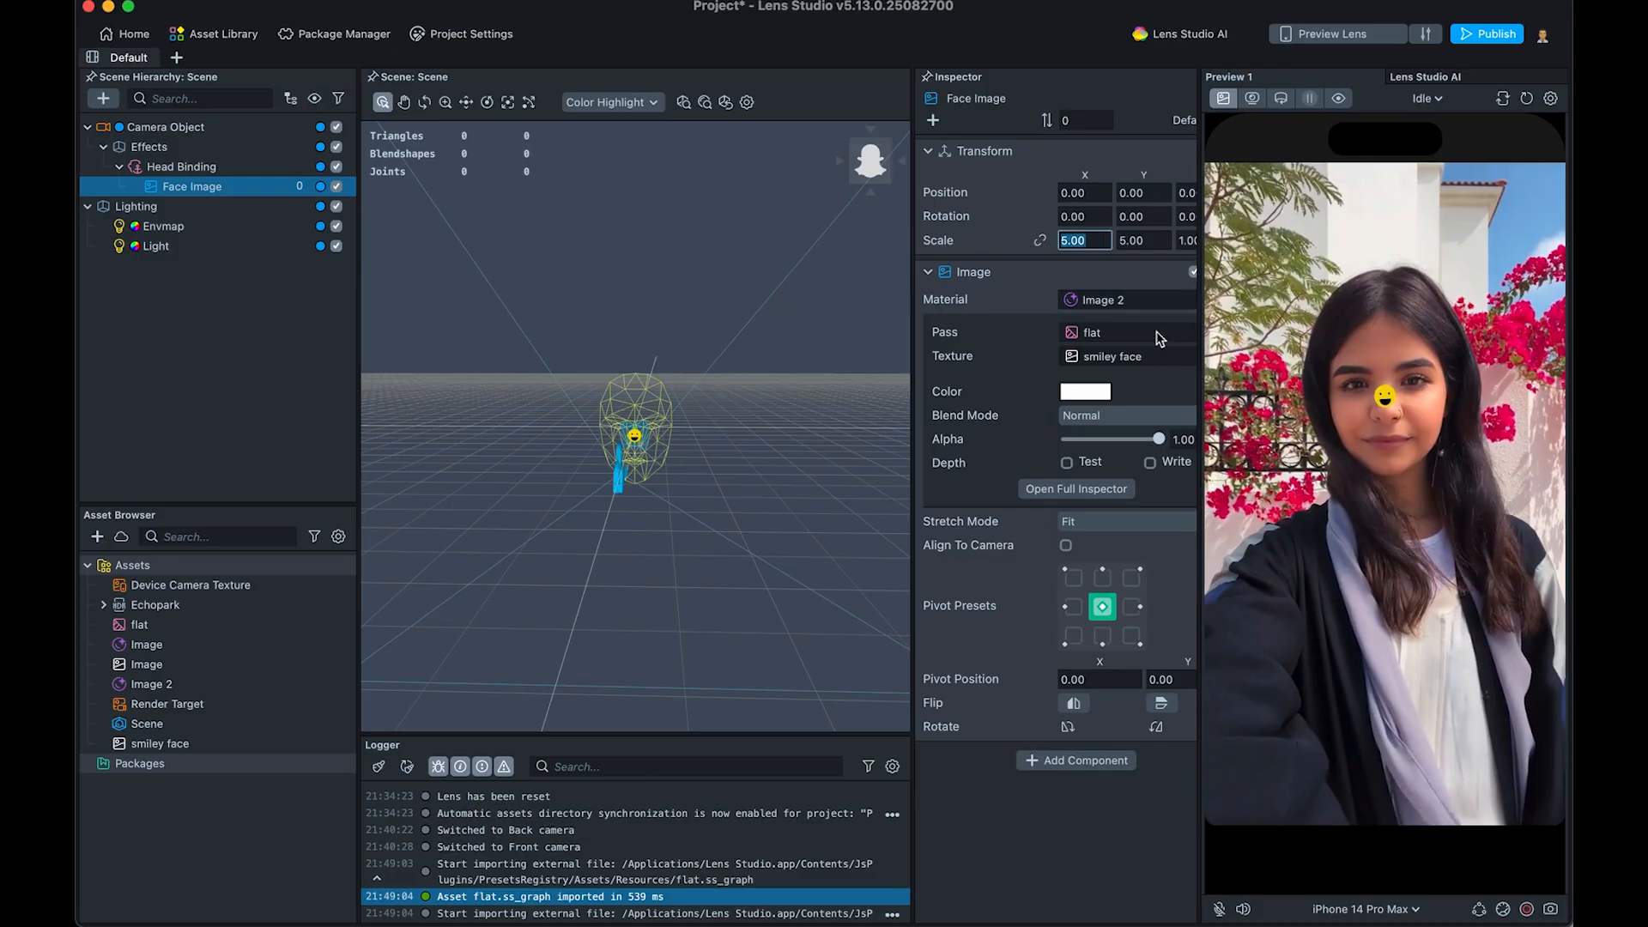
Link the Face Image's scale axes and set its scale to 30
text(30)
key(Tab)
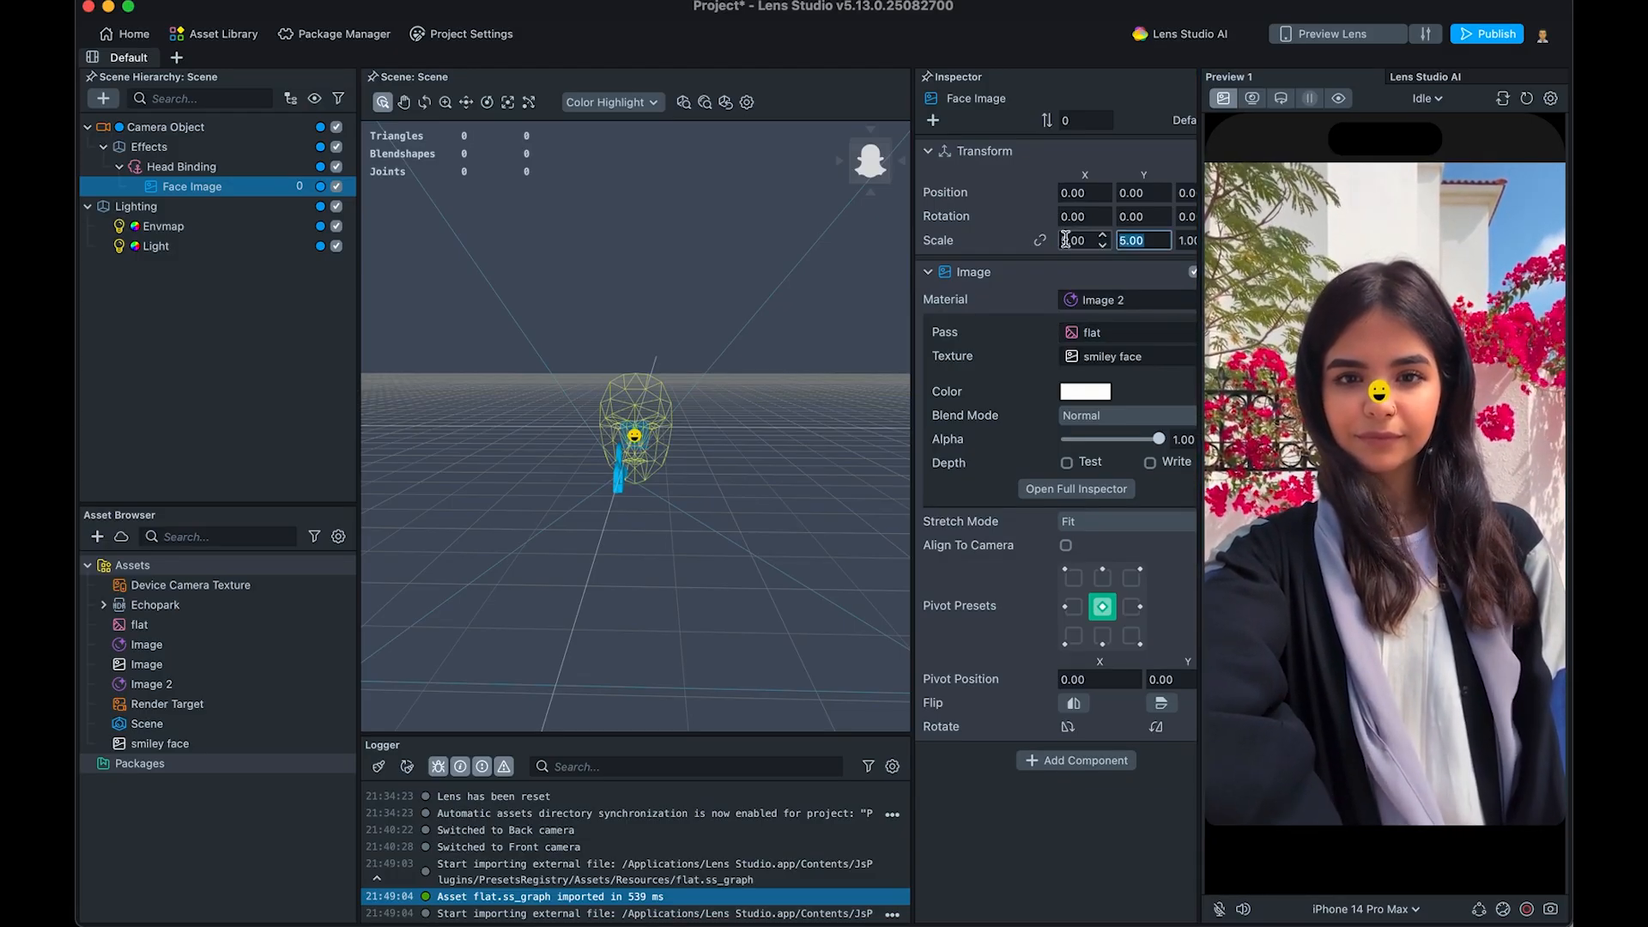
click(1040, 241)
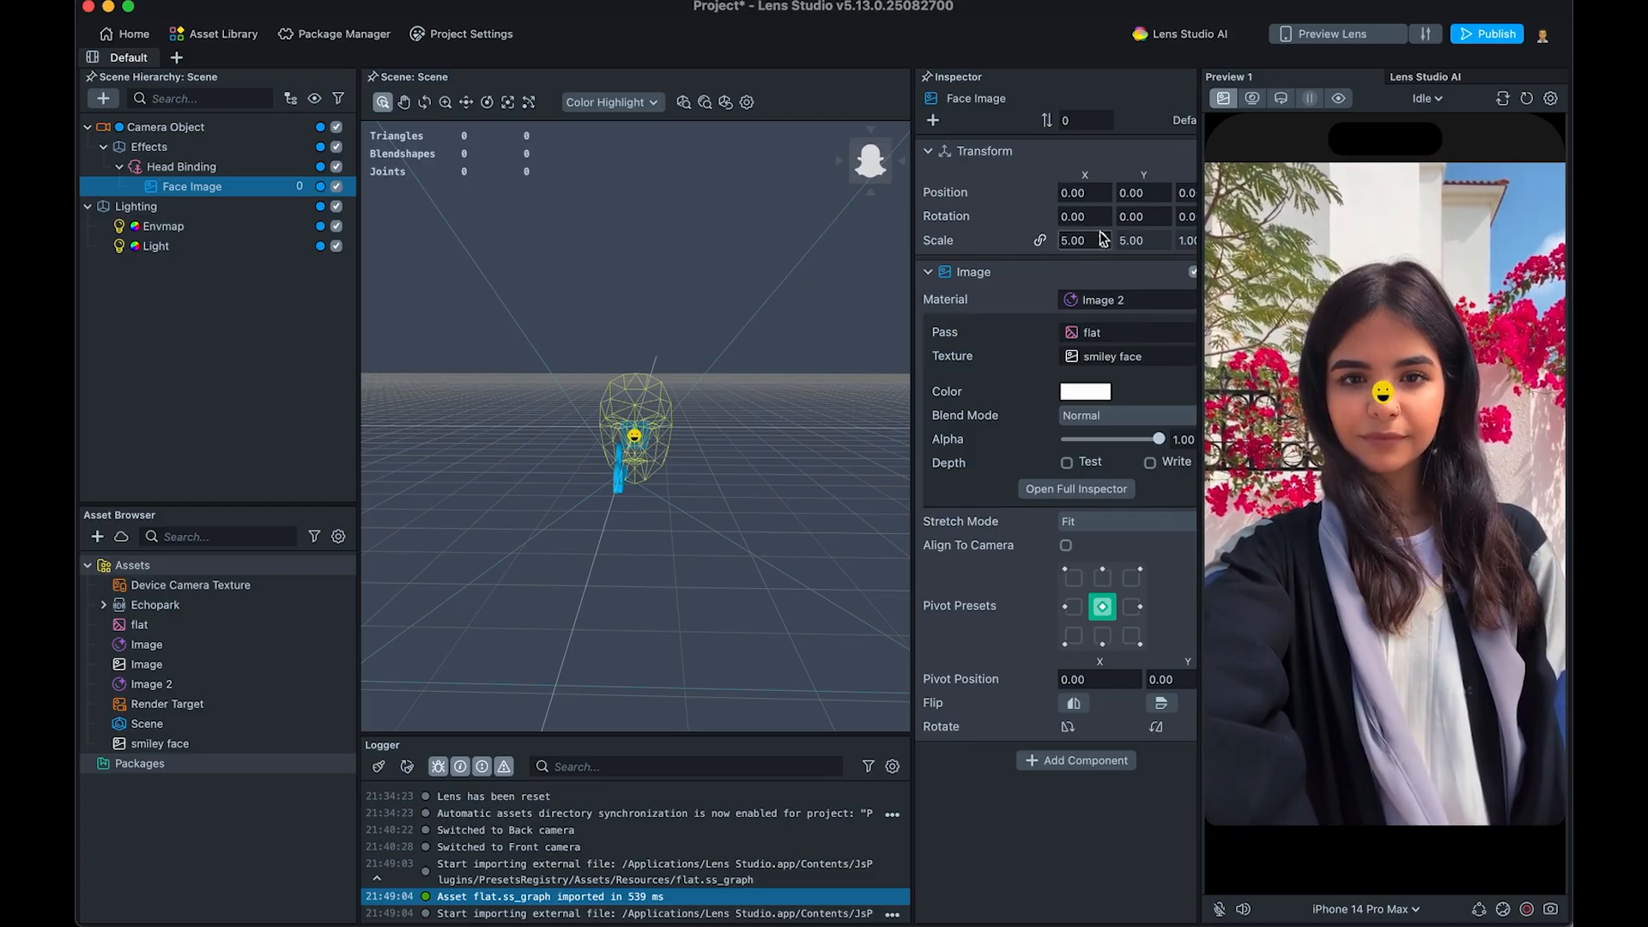
drag(1090, 236, 1008, 242)
text(30)
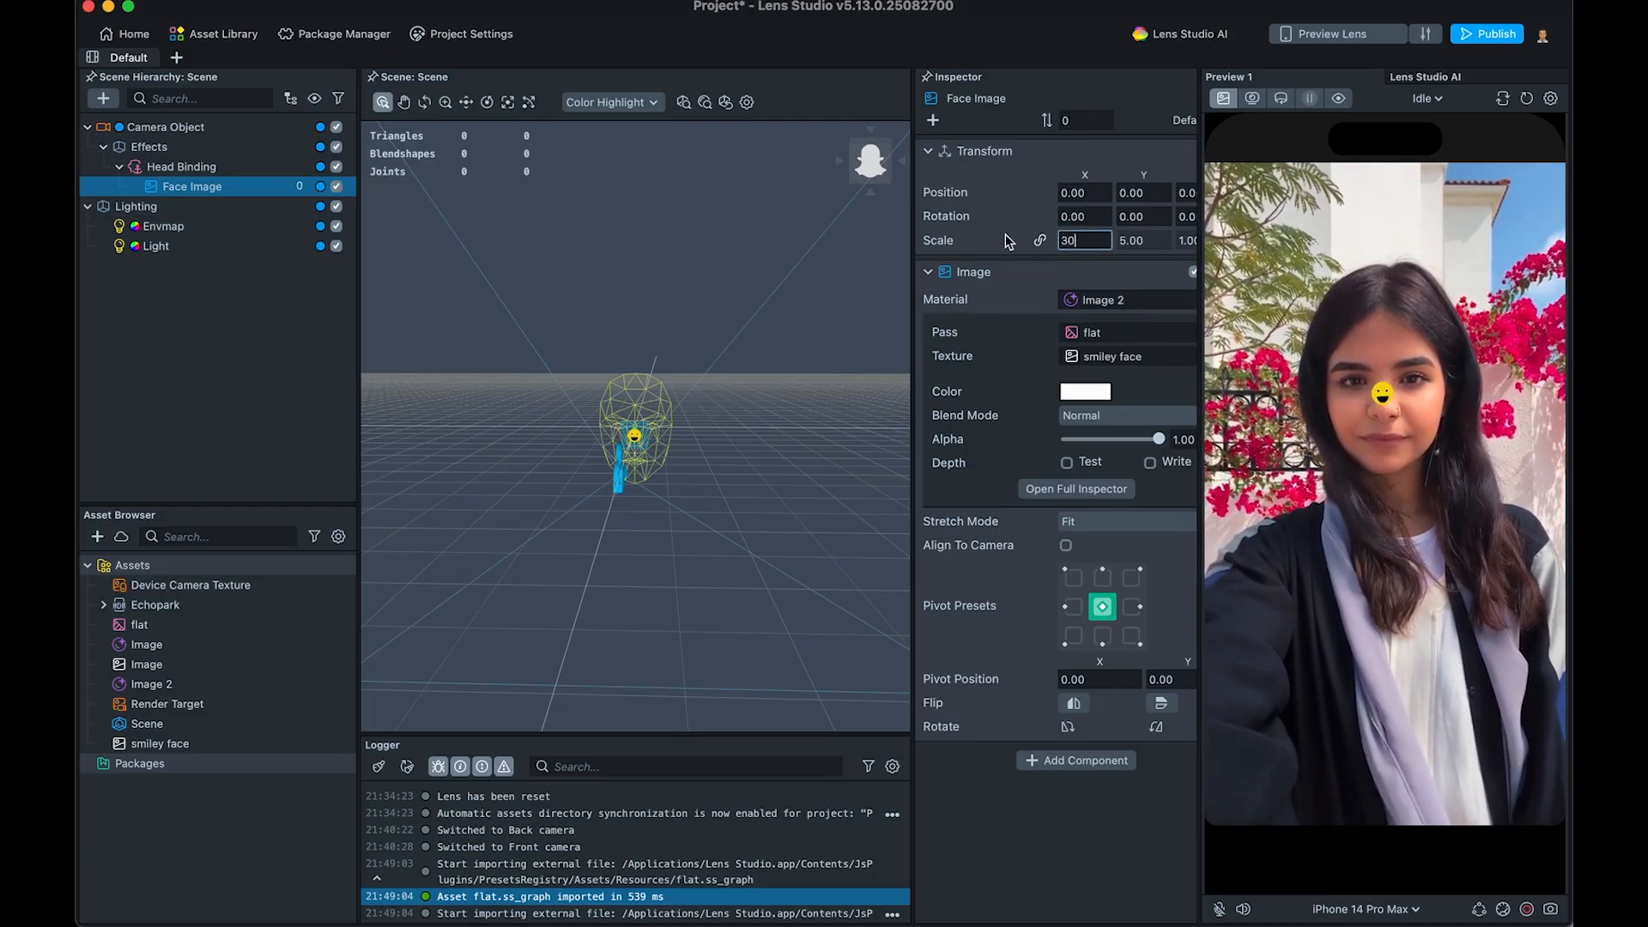
key(Tab)
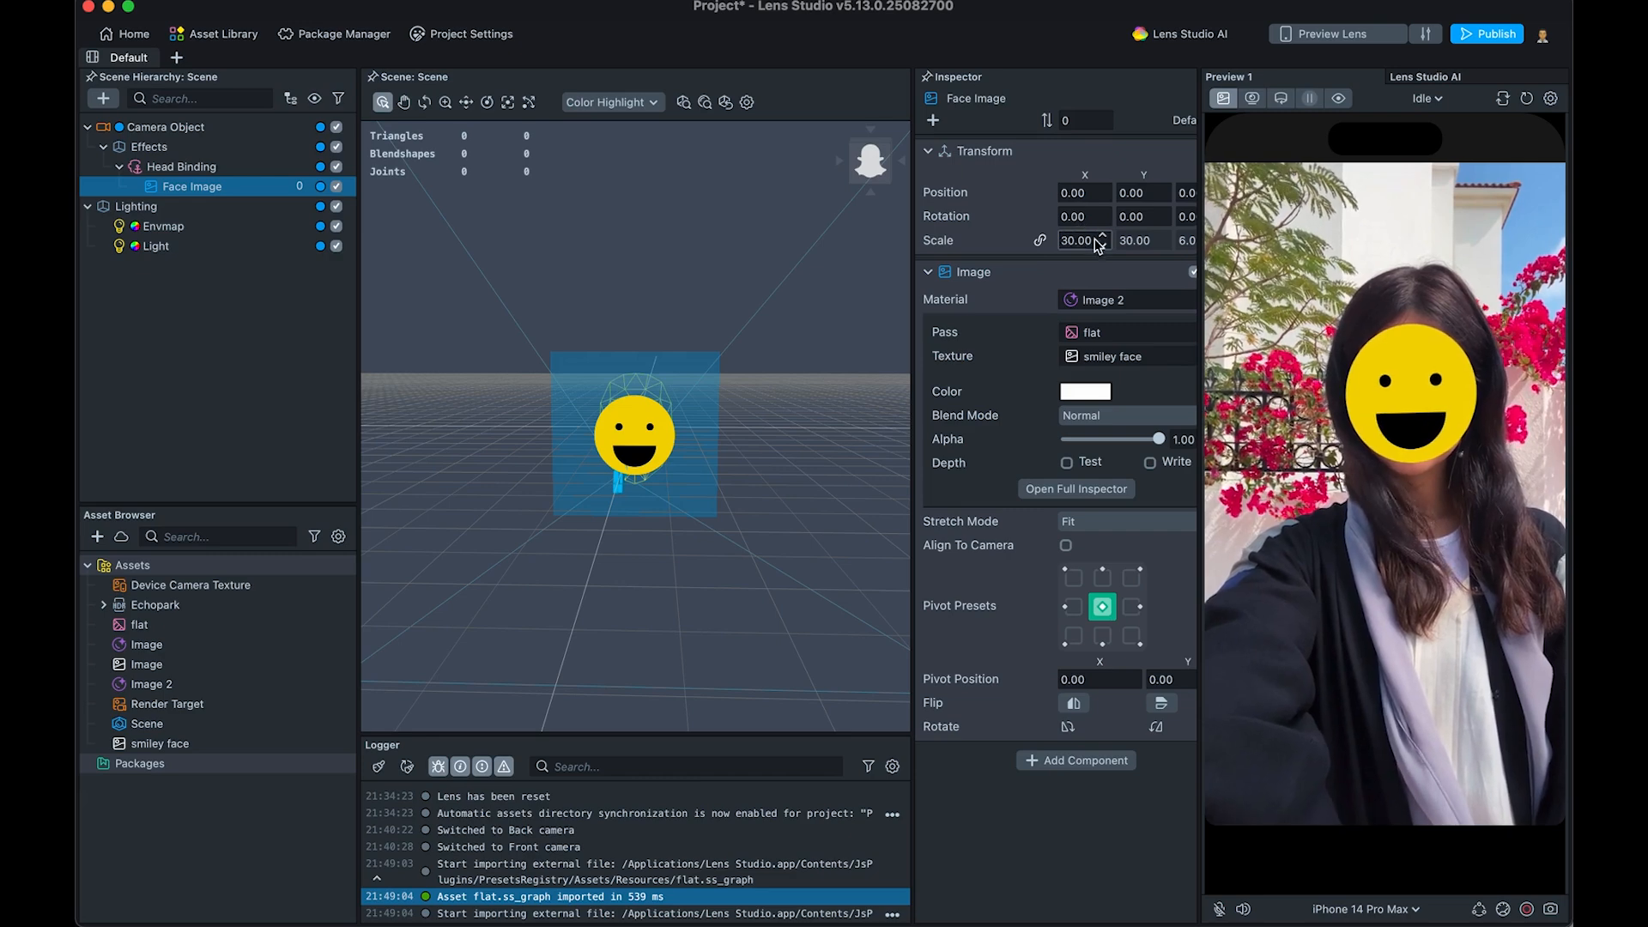
Enlarge the Face Image uniformly by setting its linked scale to 40
drag(1094, 240, 965, 232)
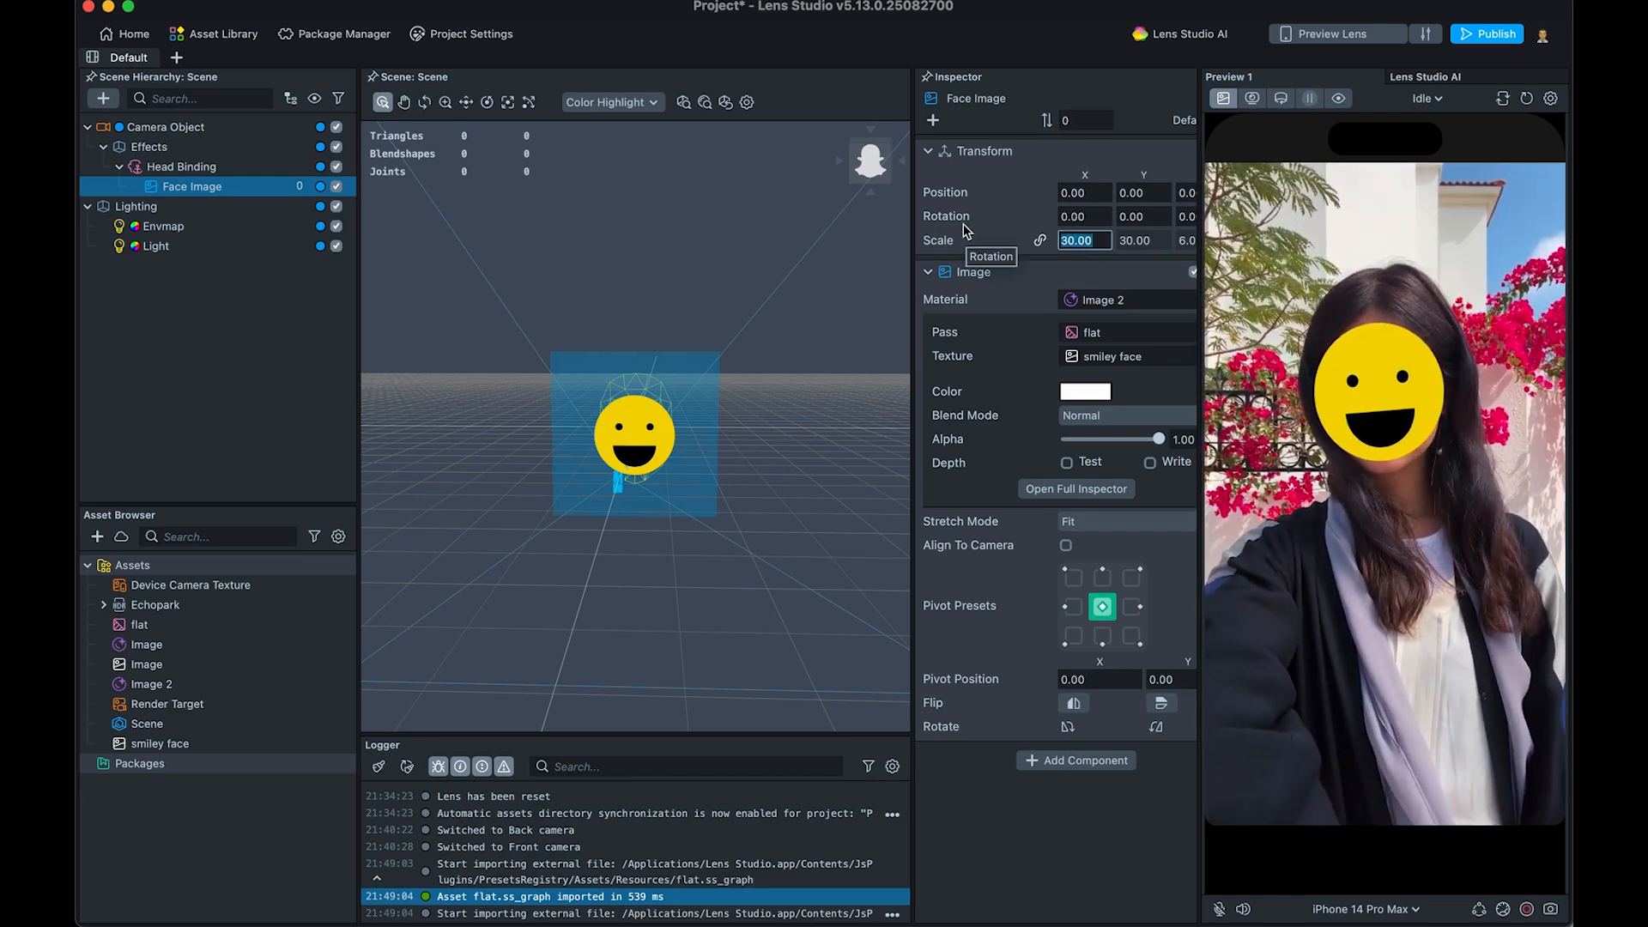
text(40)
key(Return)
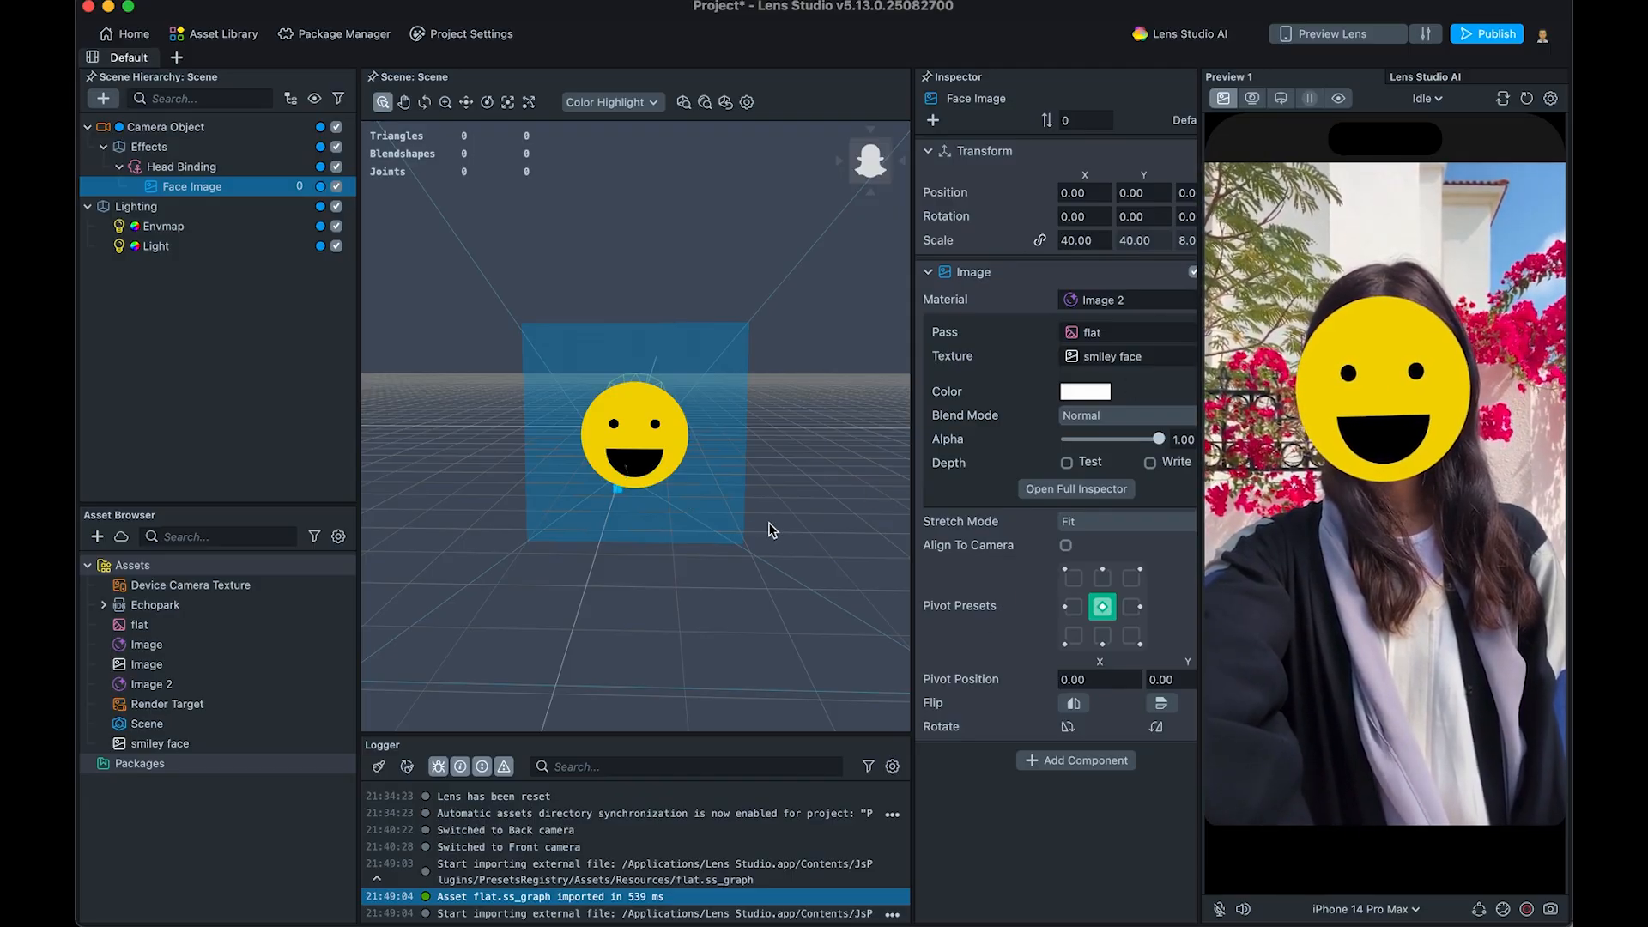
Preview the lens on the Facial Expressions clip and on the Idle Person 1 clip
click(1223, 99)
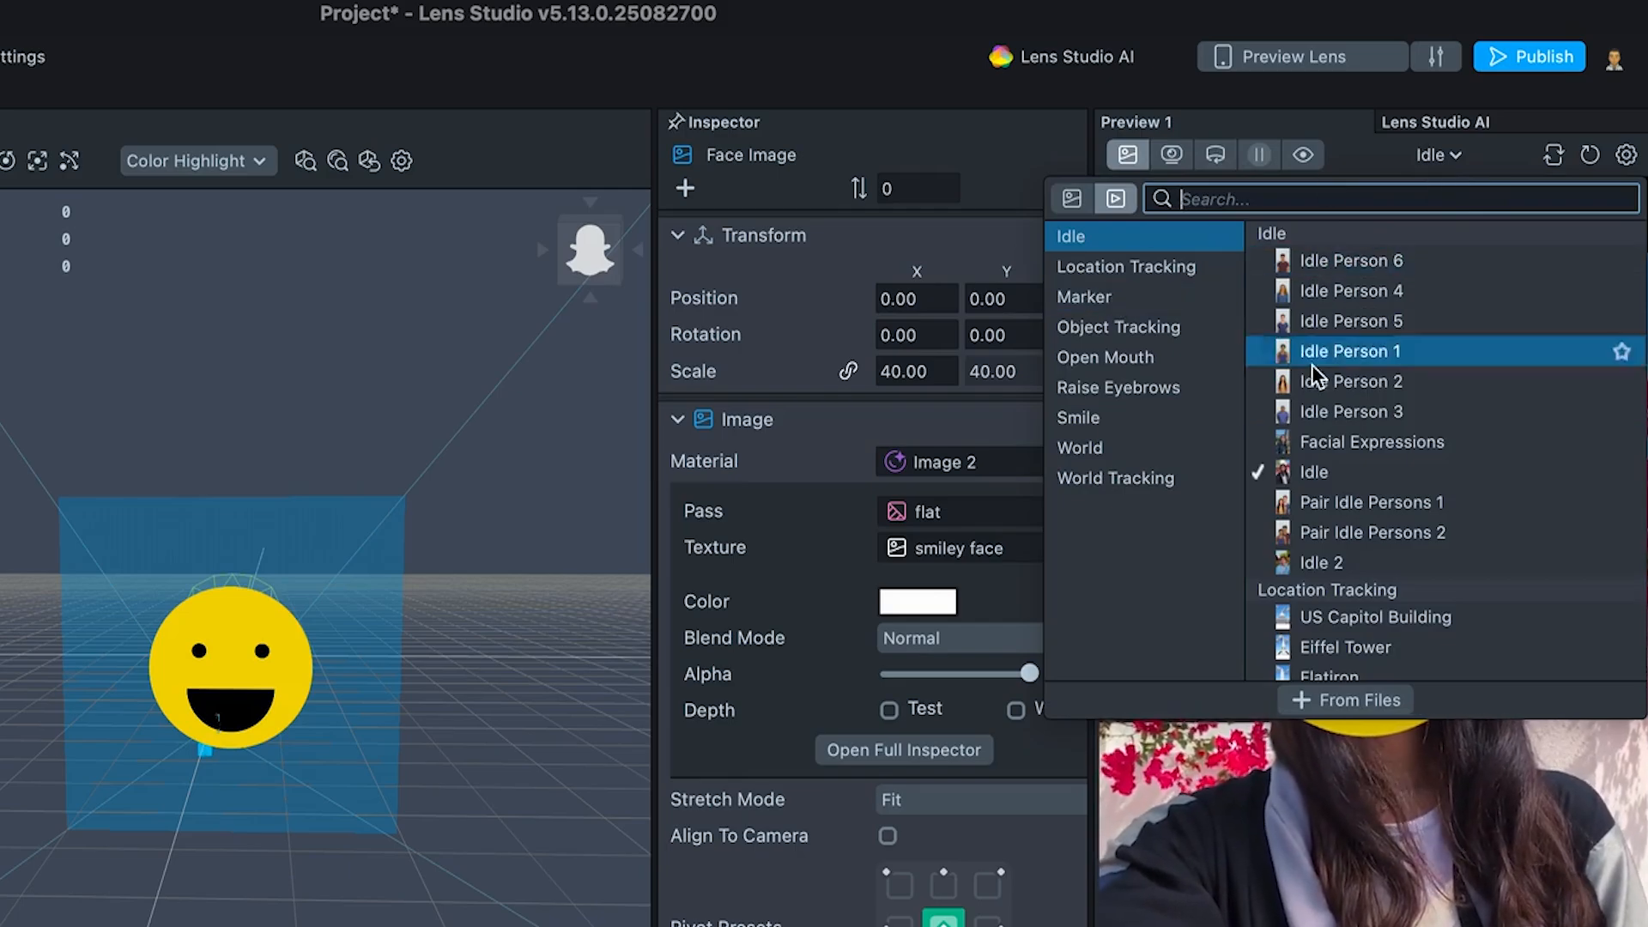
click(1323, 441)
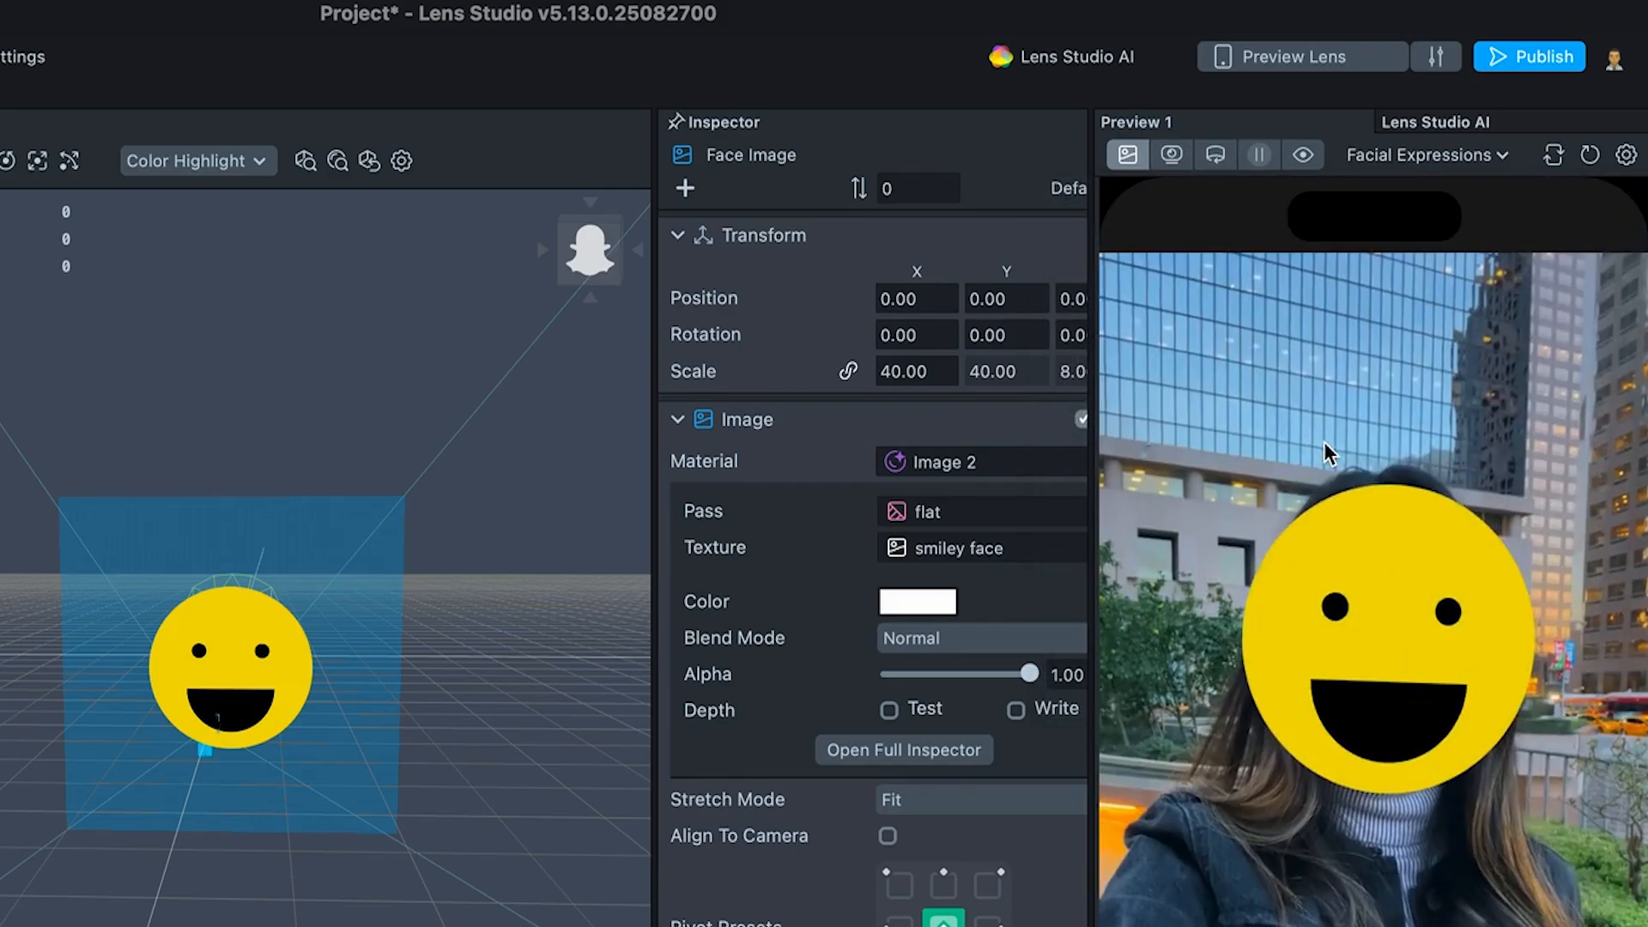
click(1417, 157)
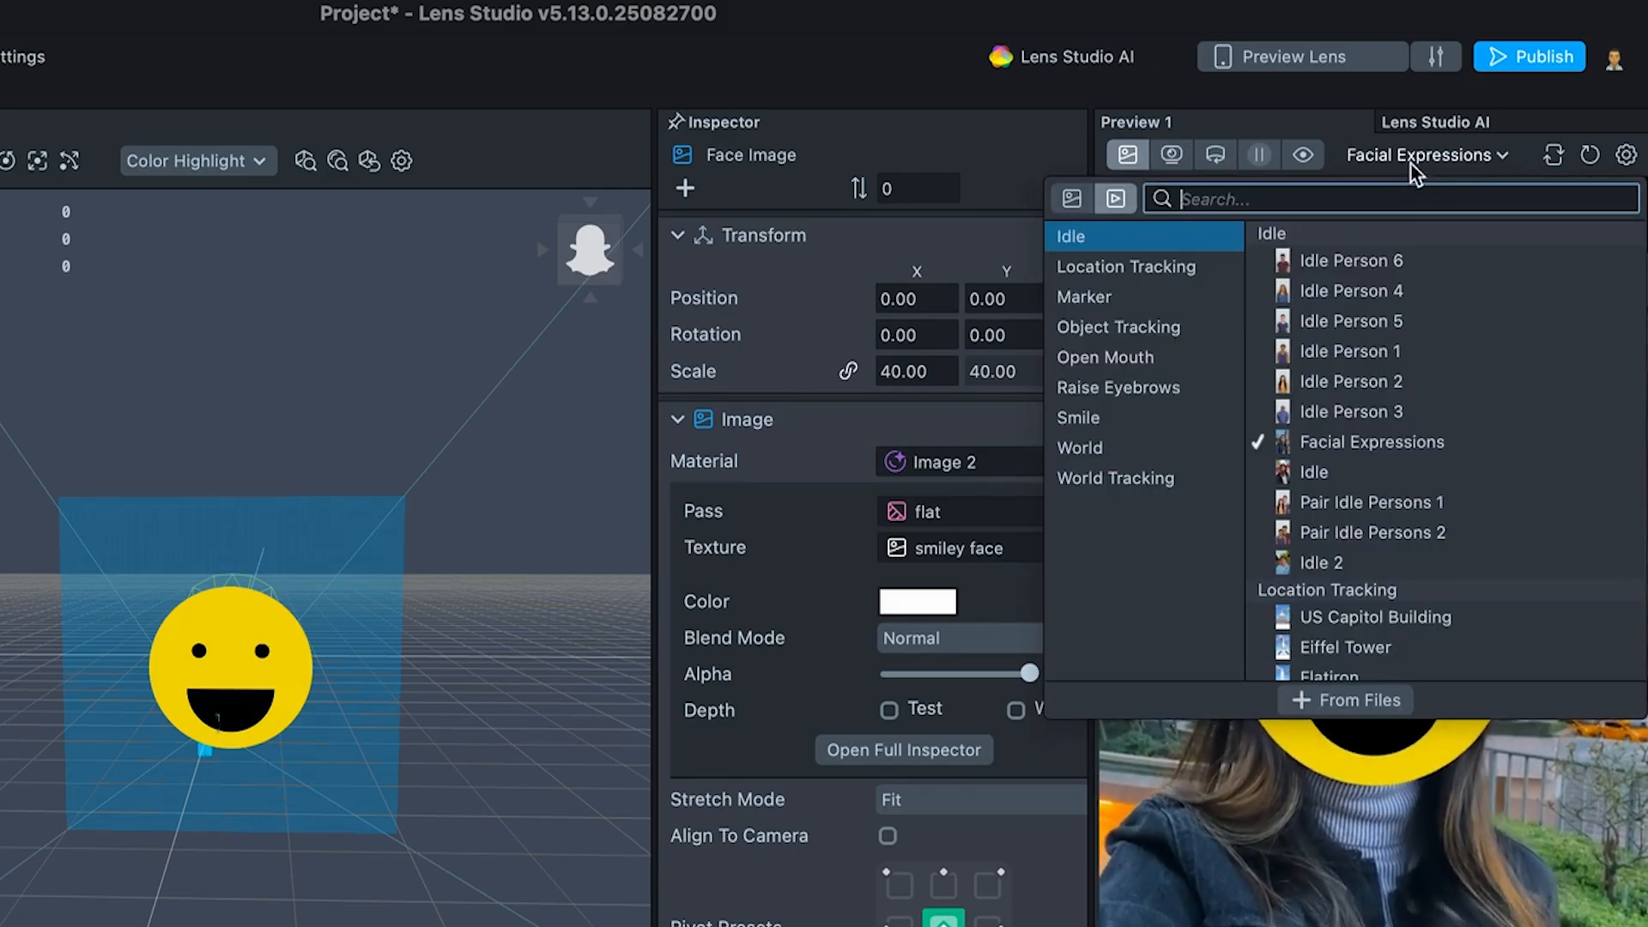
click(1335, 351)
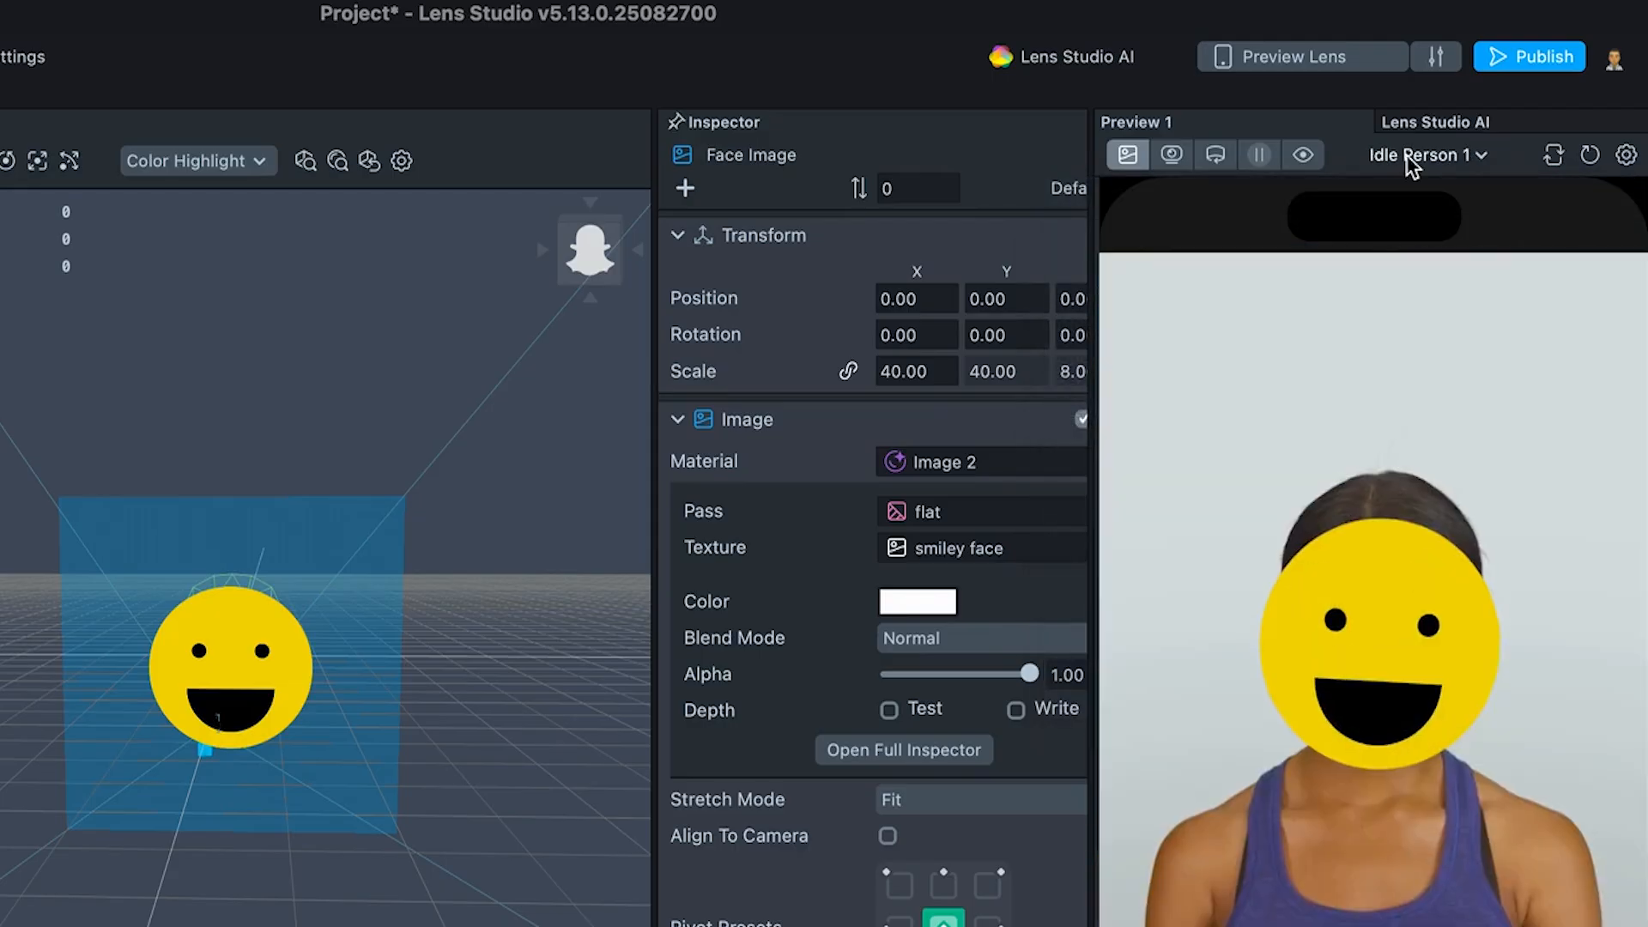
Browse the preview clips, change the preview to Smile Person 2 from the Smile group, and try the webcam preview
click(1414, 155)
scroll(1374, 403, down, 5)
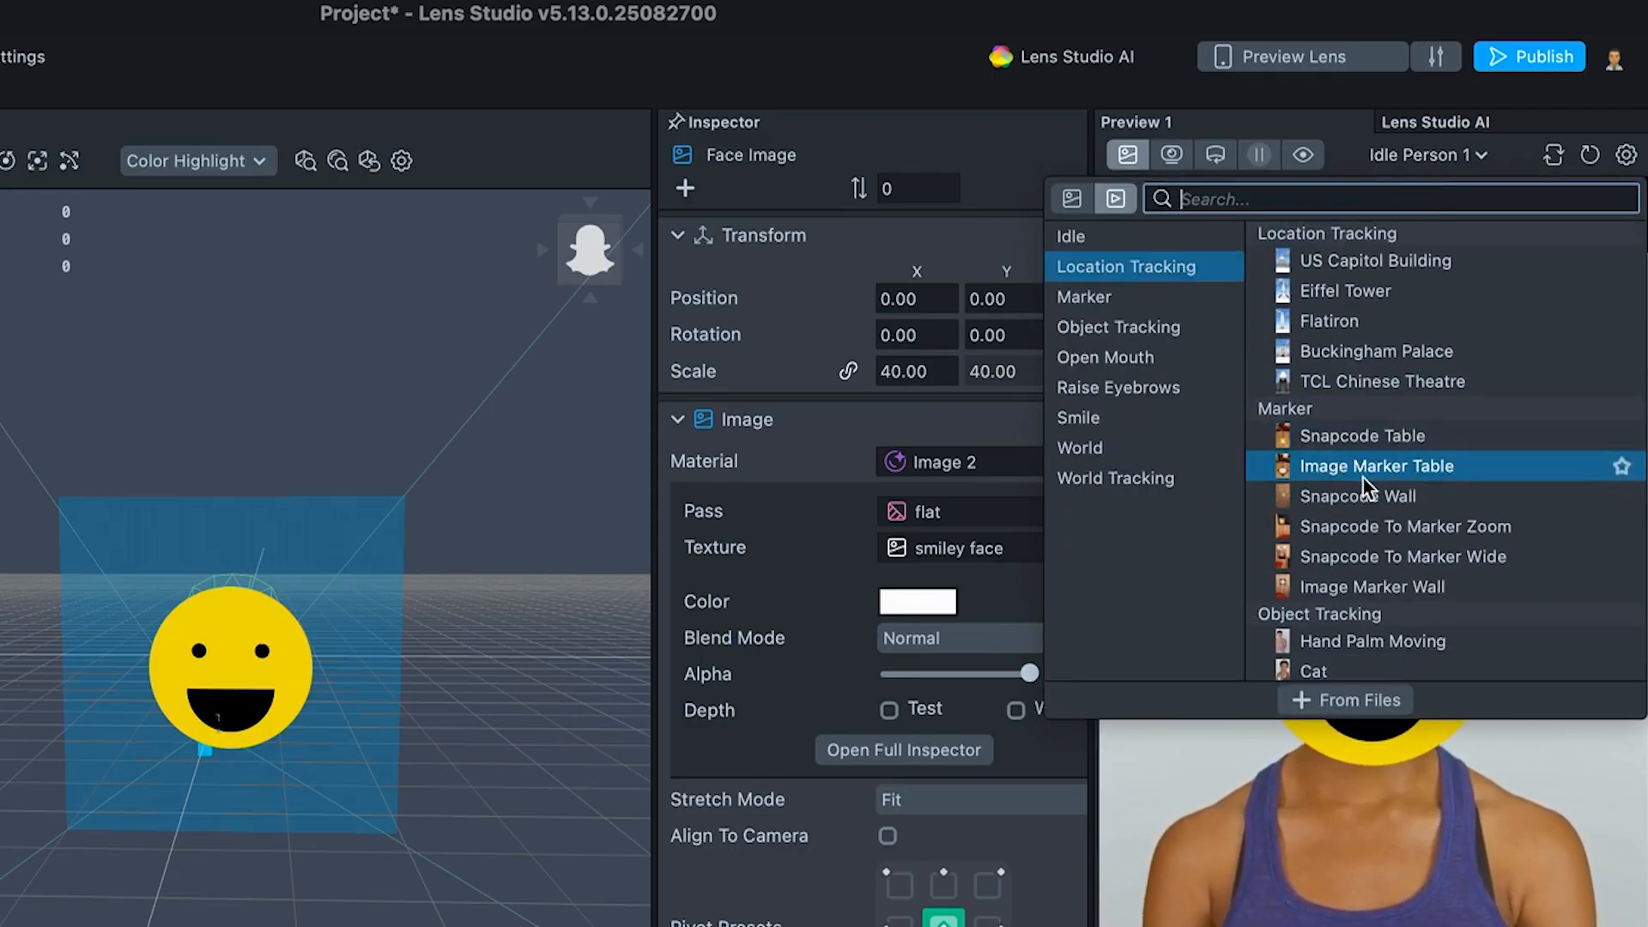
scroll(1362, 477, down, 10)
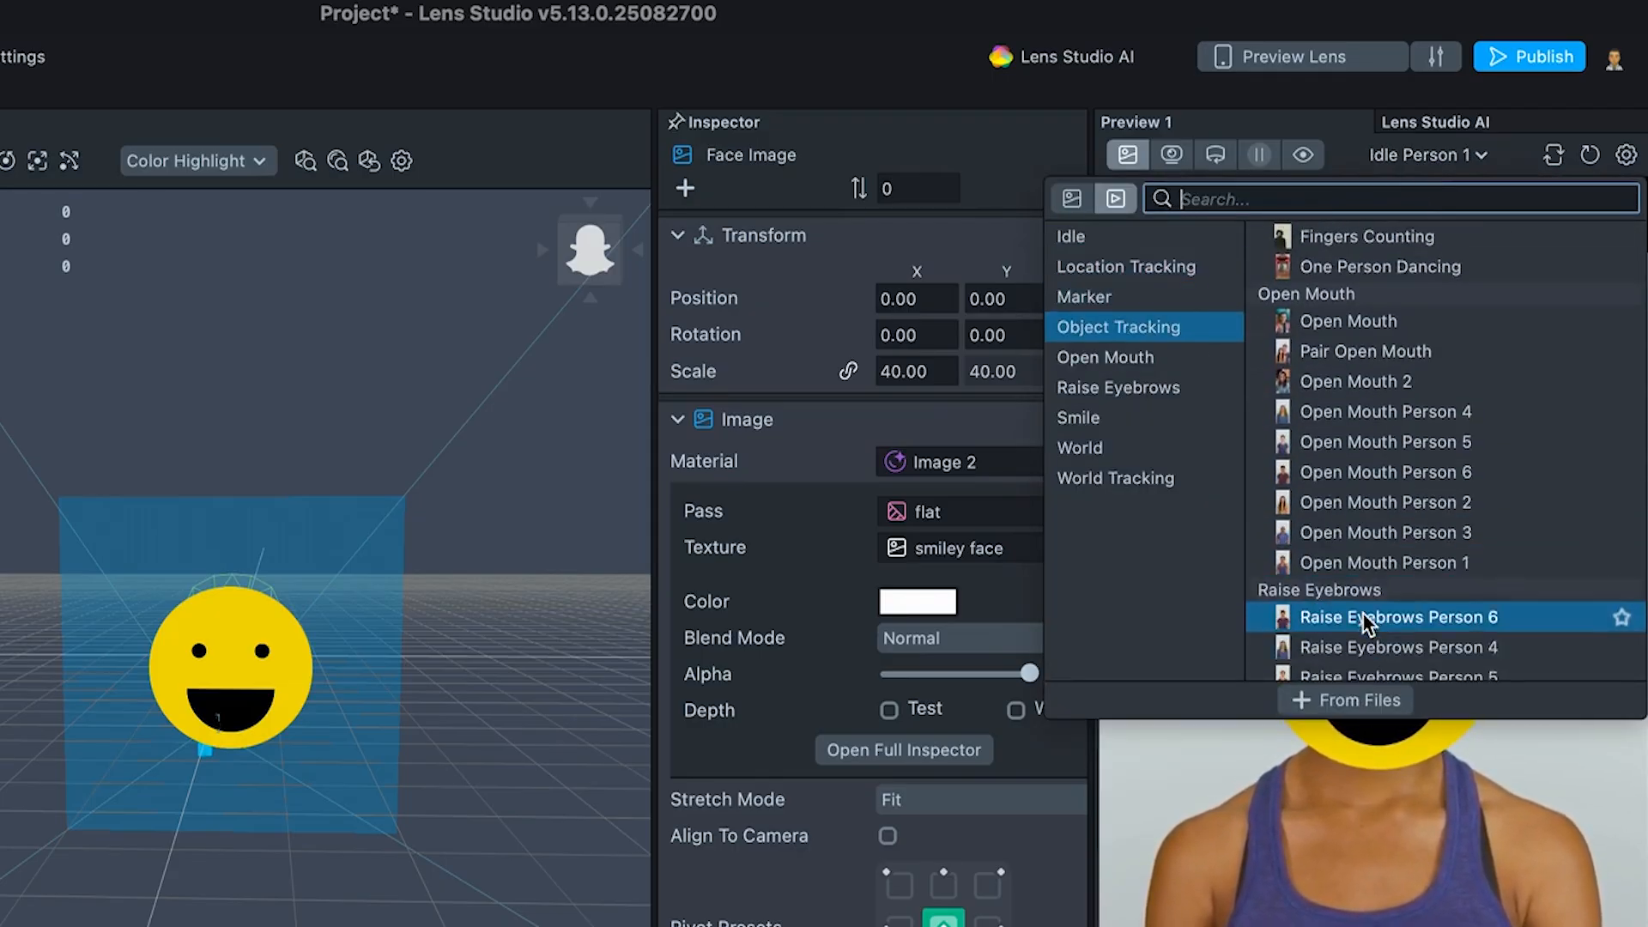
scroll(1366, 620, down, 5)
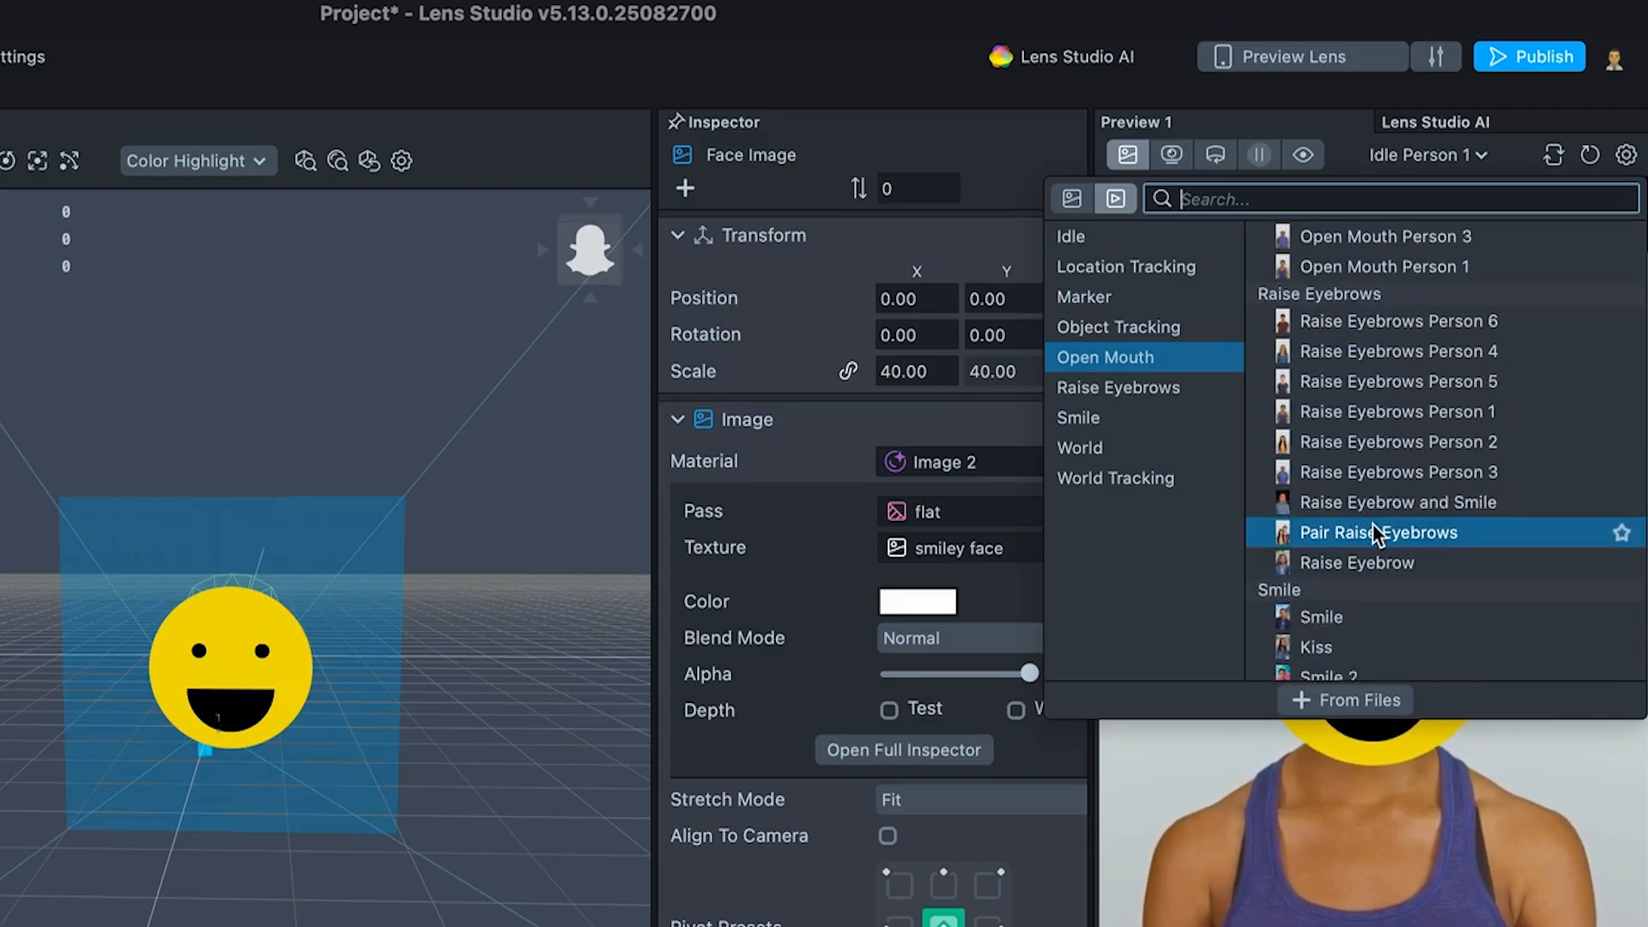
scroll(1369, 538, down, 15)
scroll(1355, 565, up, 10)
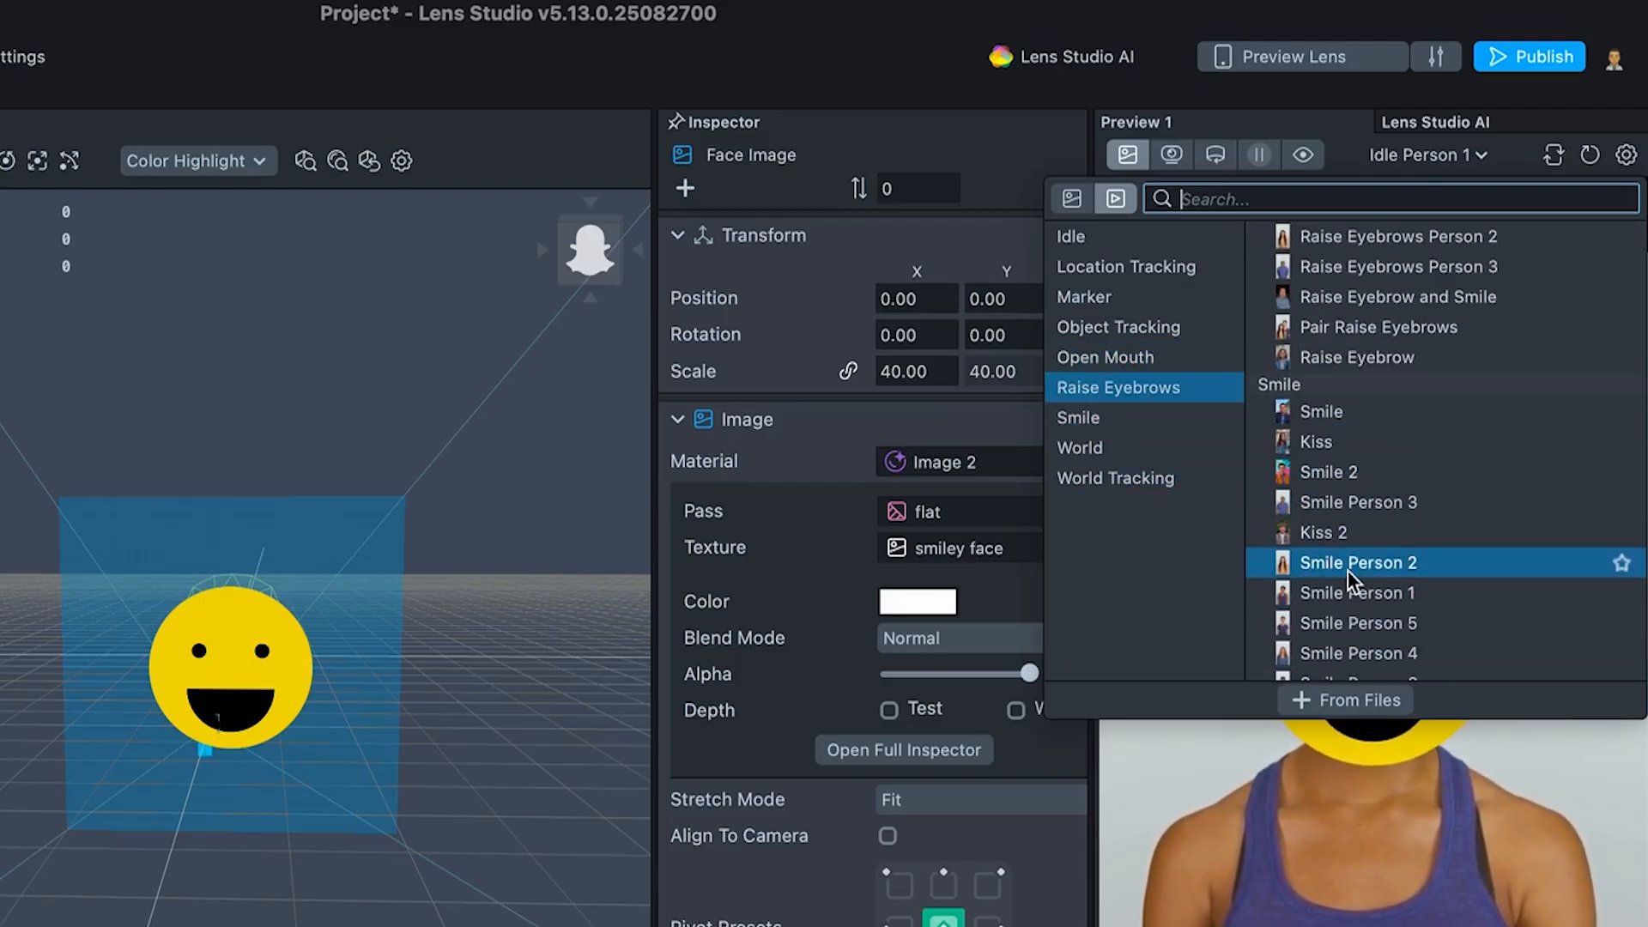
click(1351, 564)
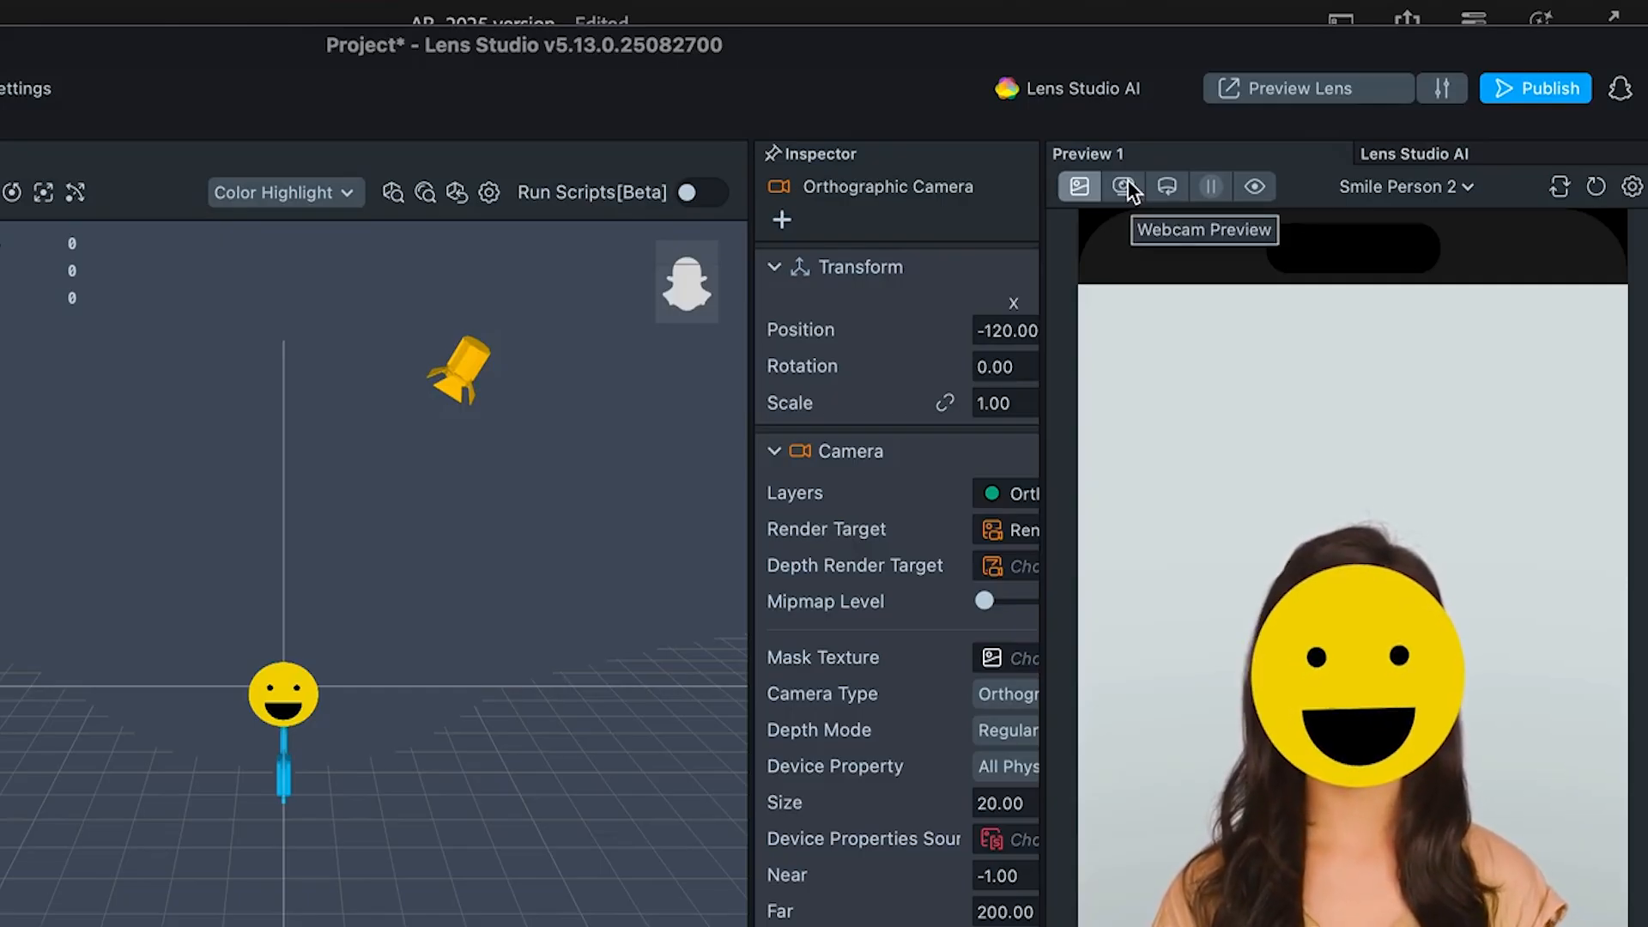
click(1123, 187)
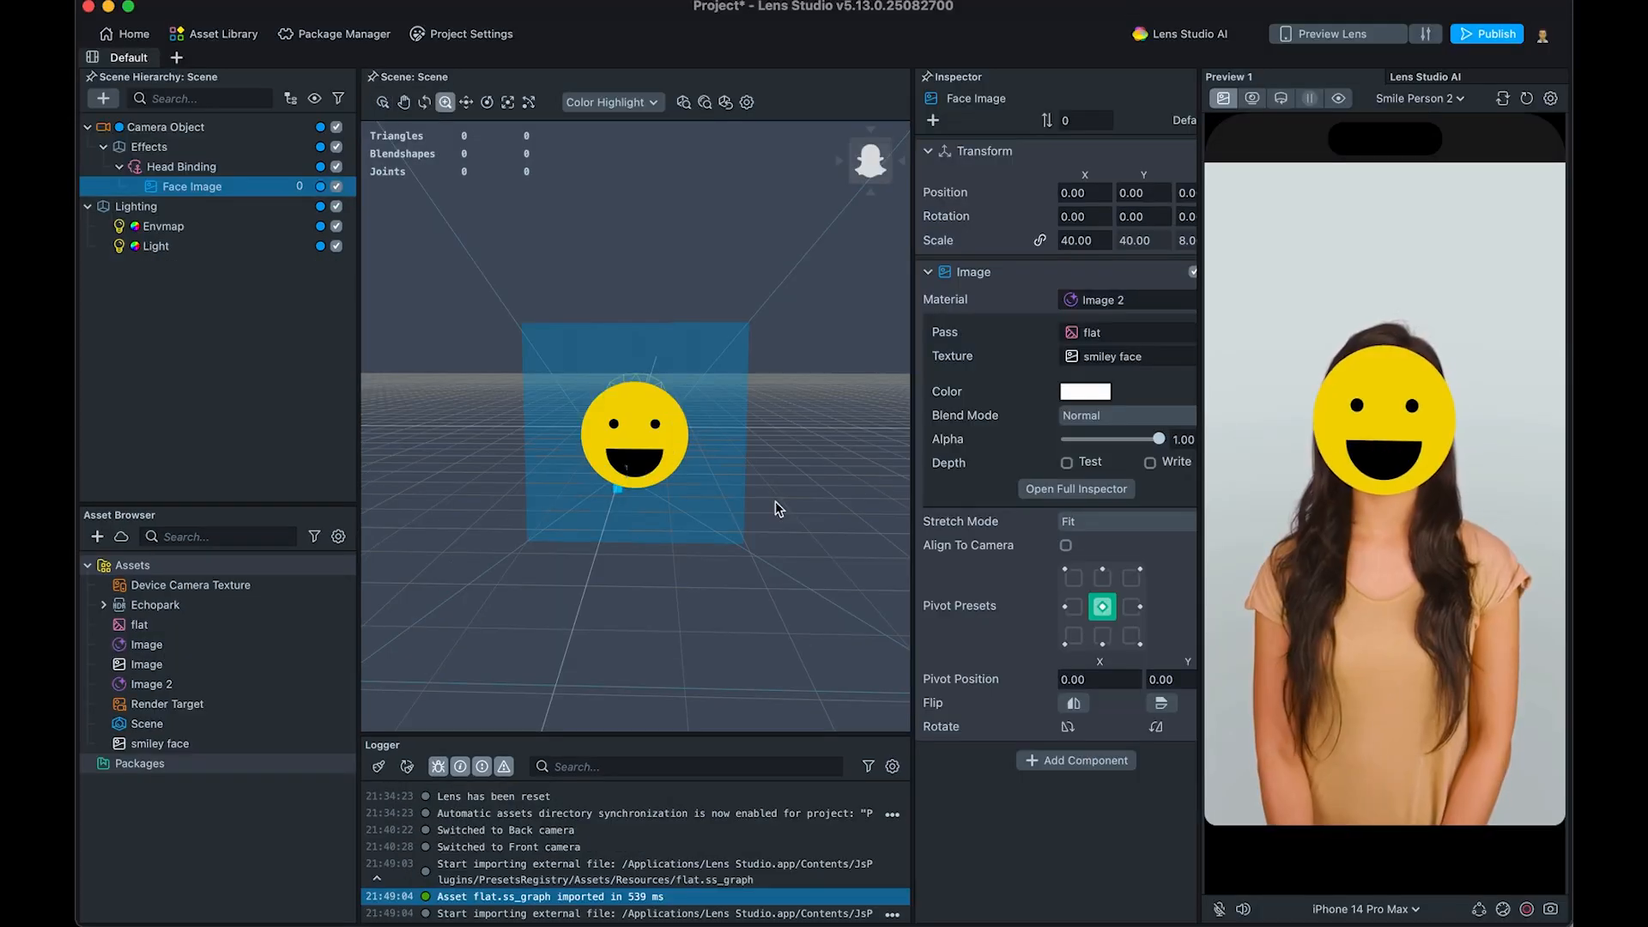
View the smiley and head mesh from the side, and try Z positions of 4 and -4 for the Face Image
alt+drag(775, 501, 672, 505)
scroll(657, 476, up, 5)
alt+drag(655, 470, 720, 485)
scroll(720, 486, up, 2)
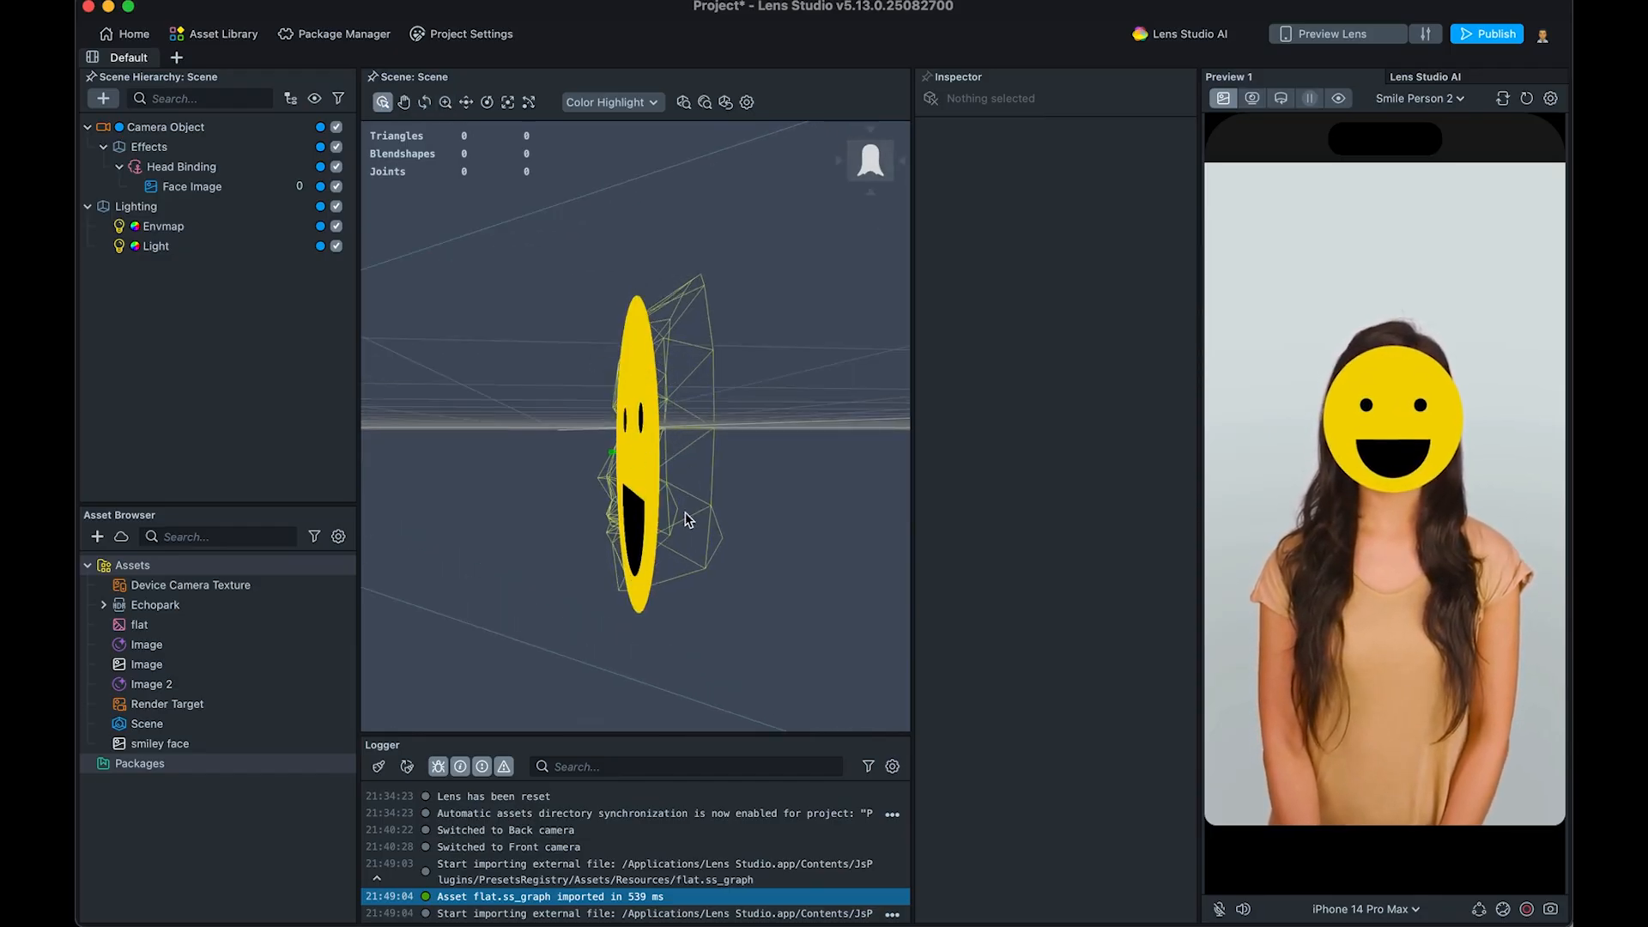
click(626, 434)
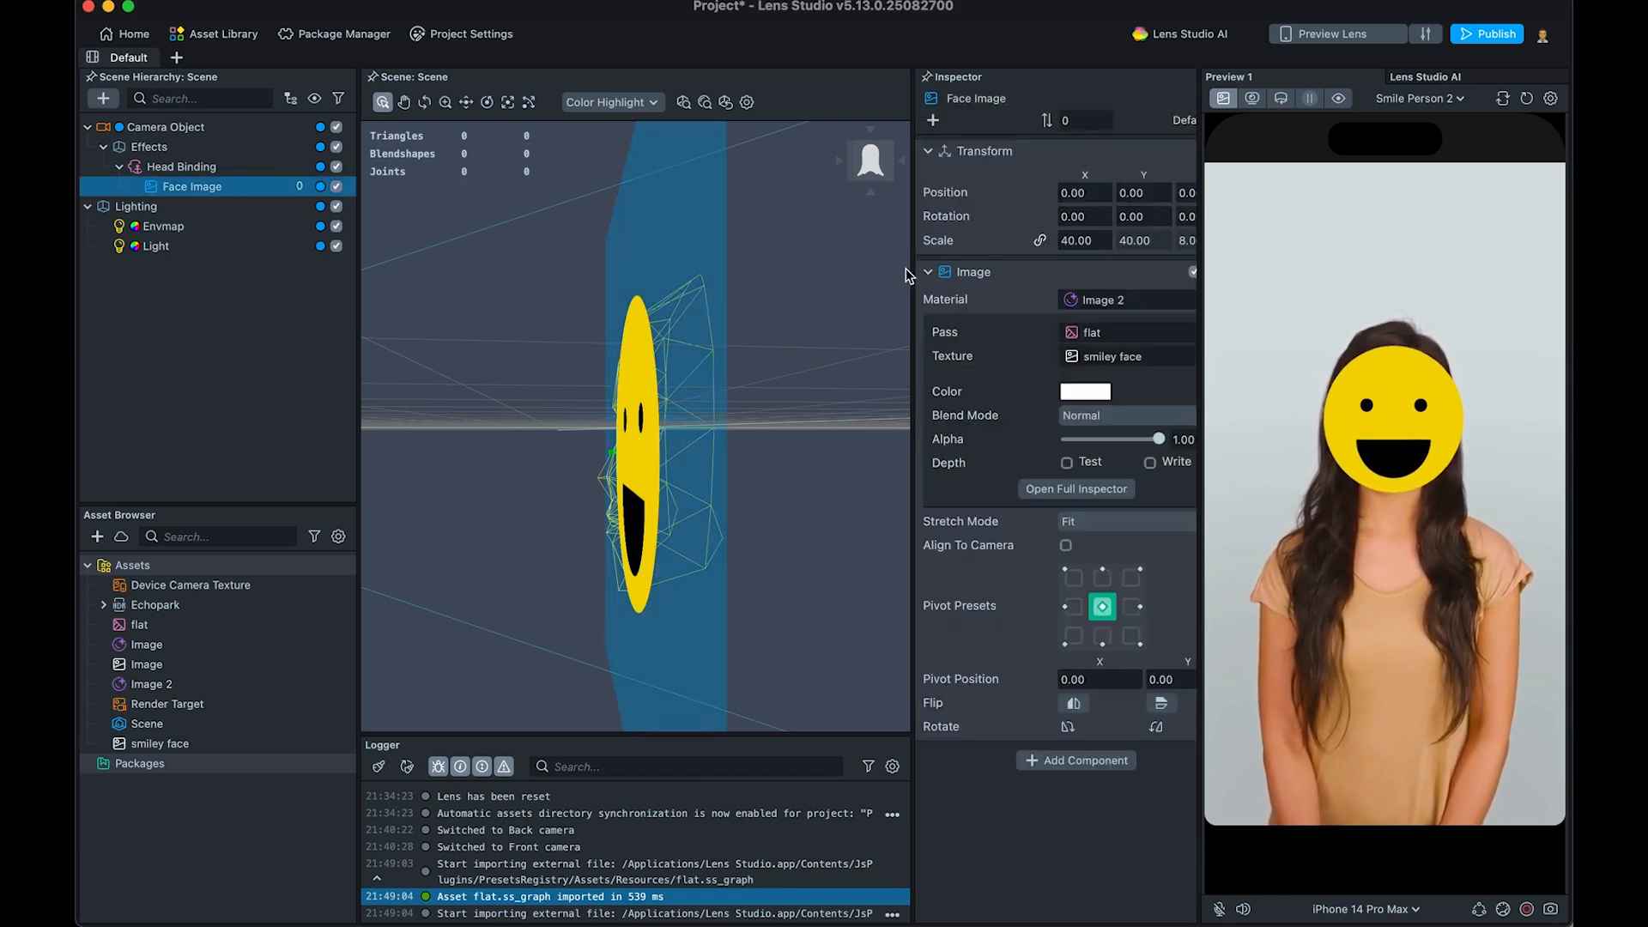
drag(912, 270, 841, 270)
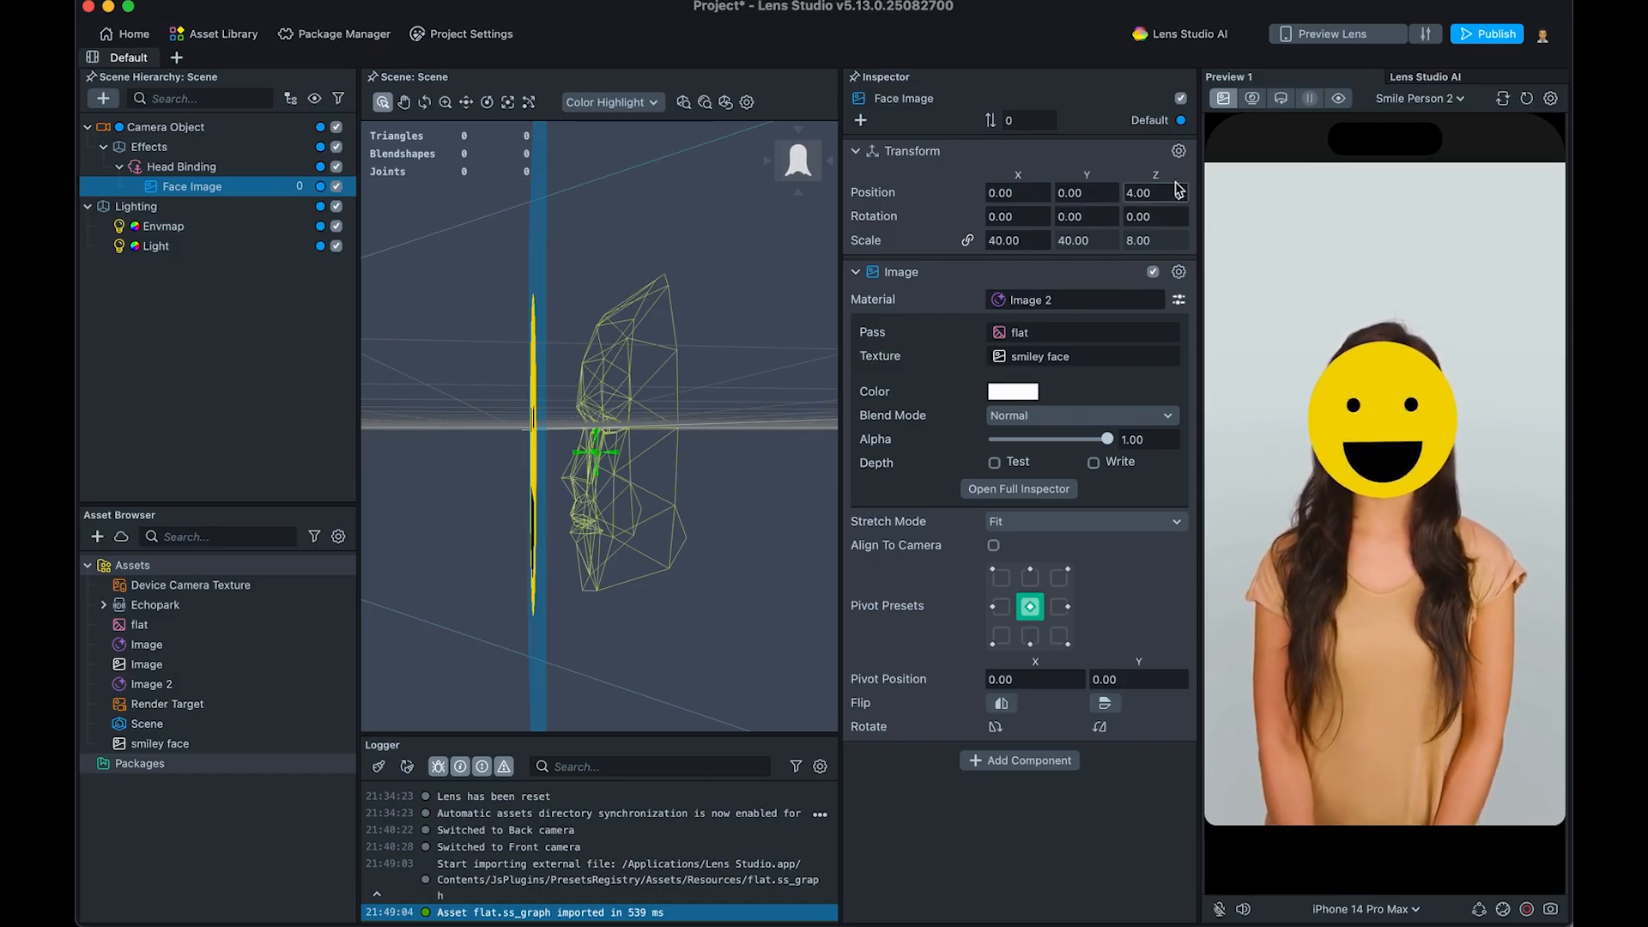
key(Return)
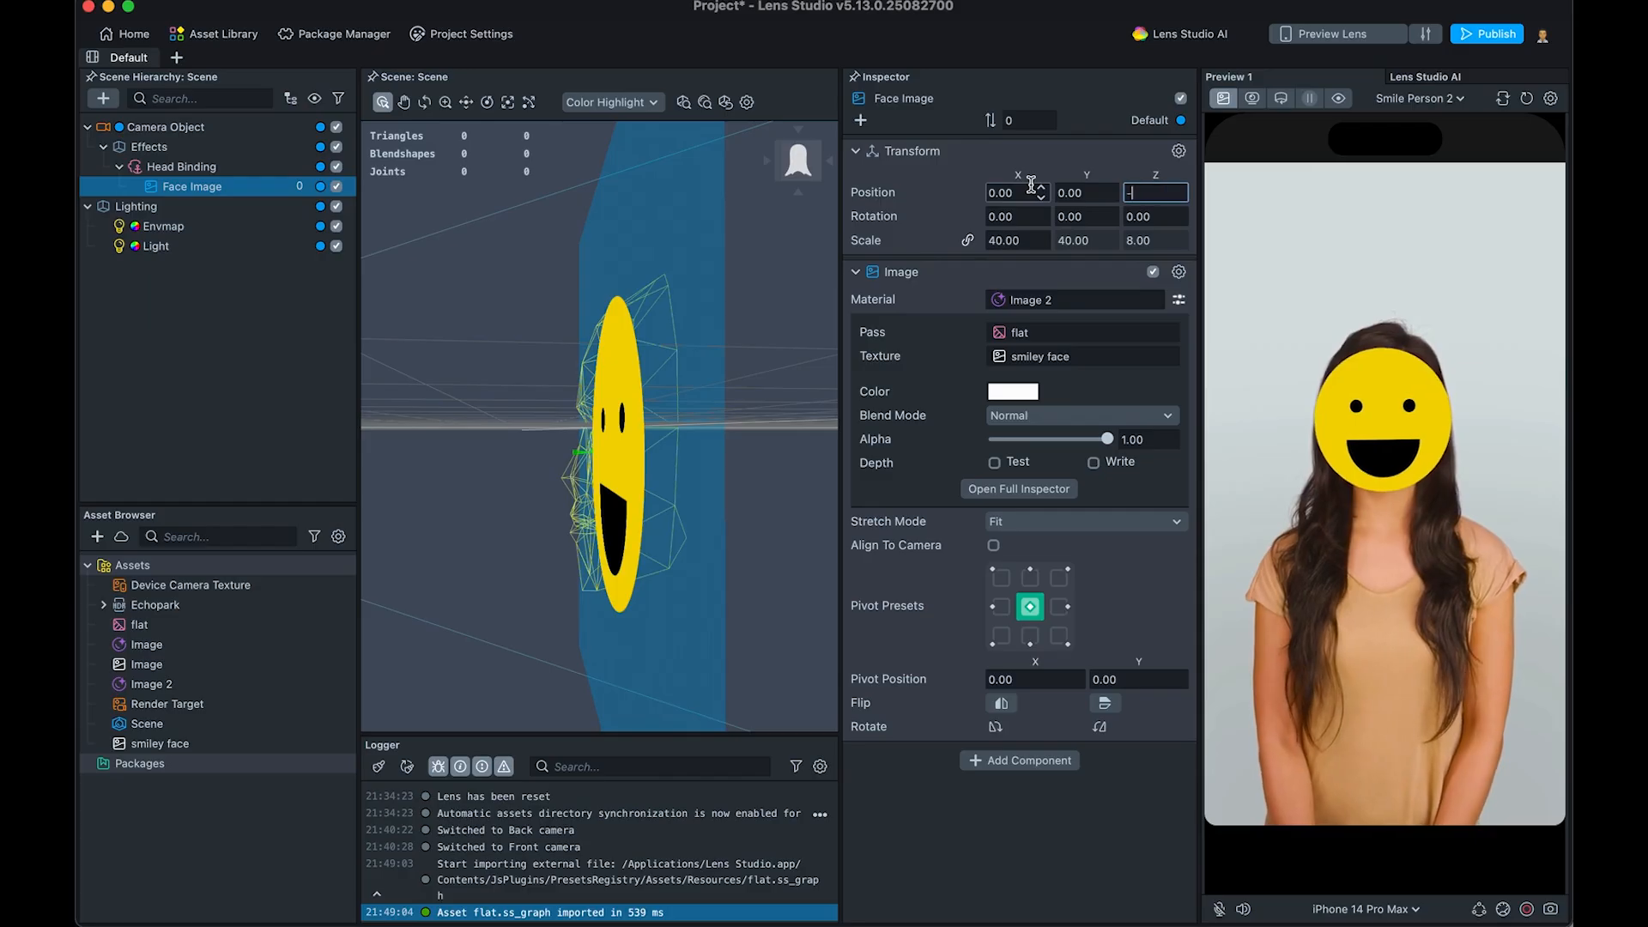
key(Return)
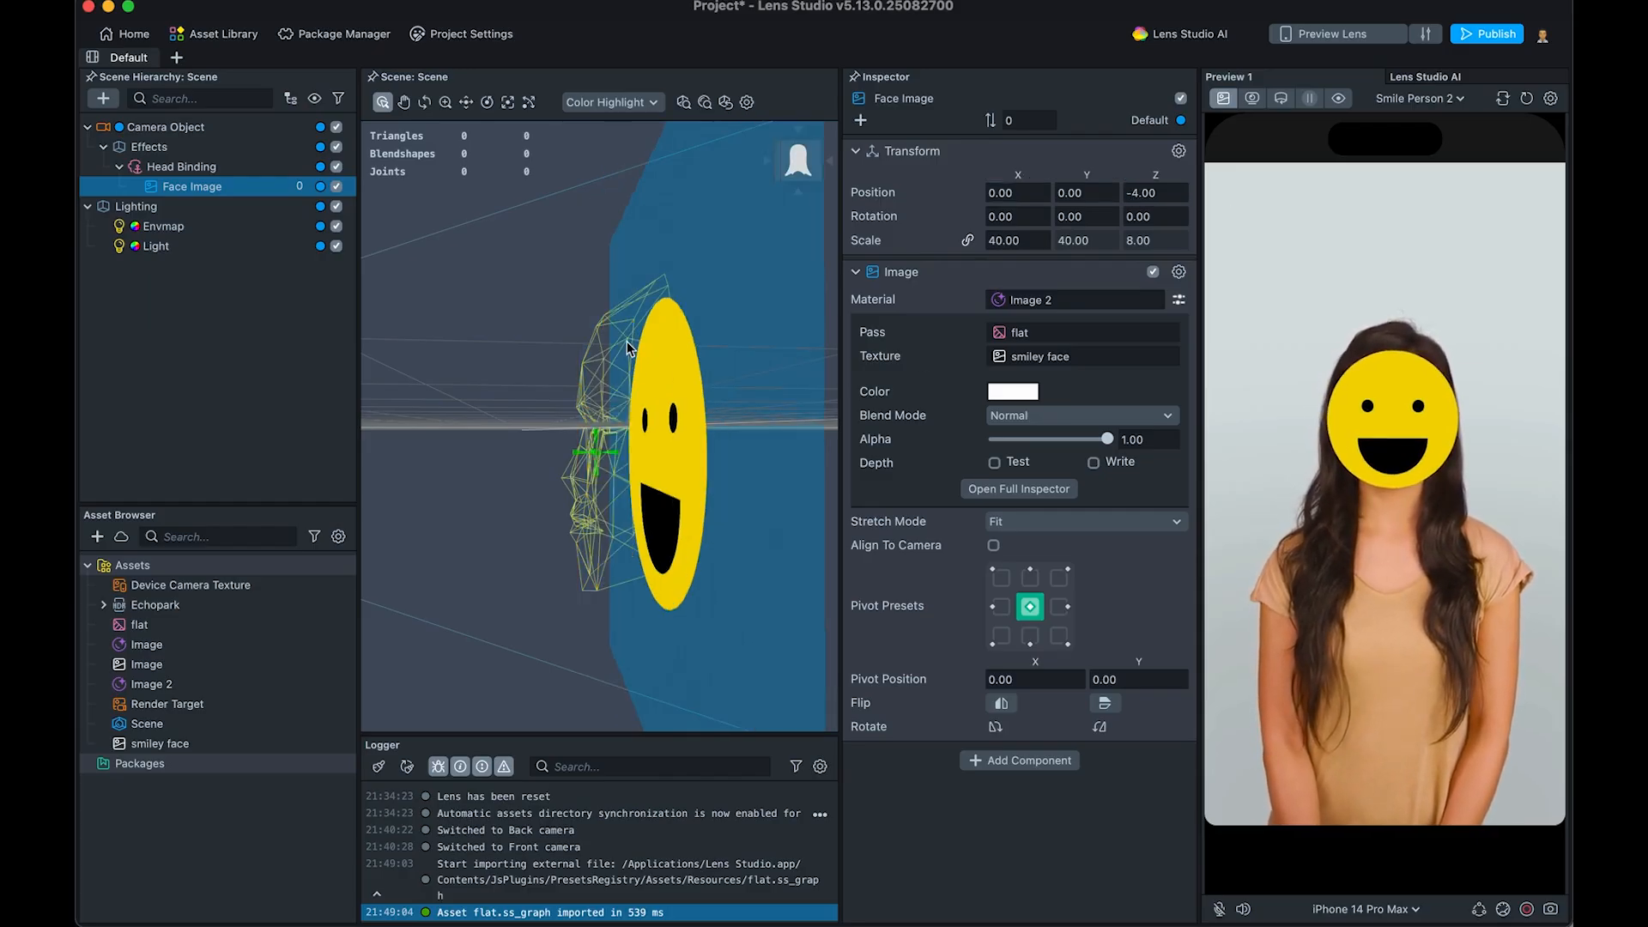
Reset the Face Image's Z position to 0 and view the smiley from the front
click(180, 167)
click(193, 186)
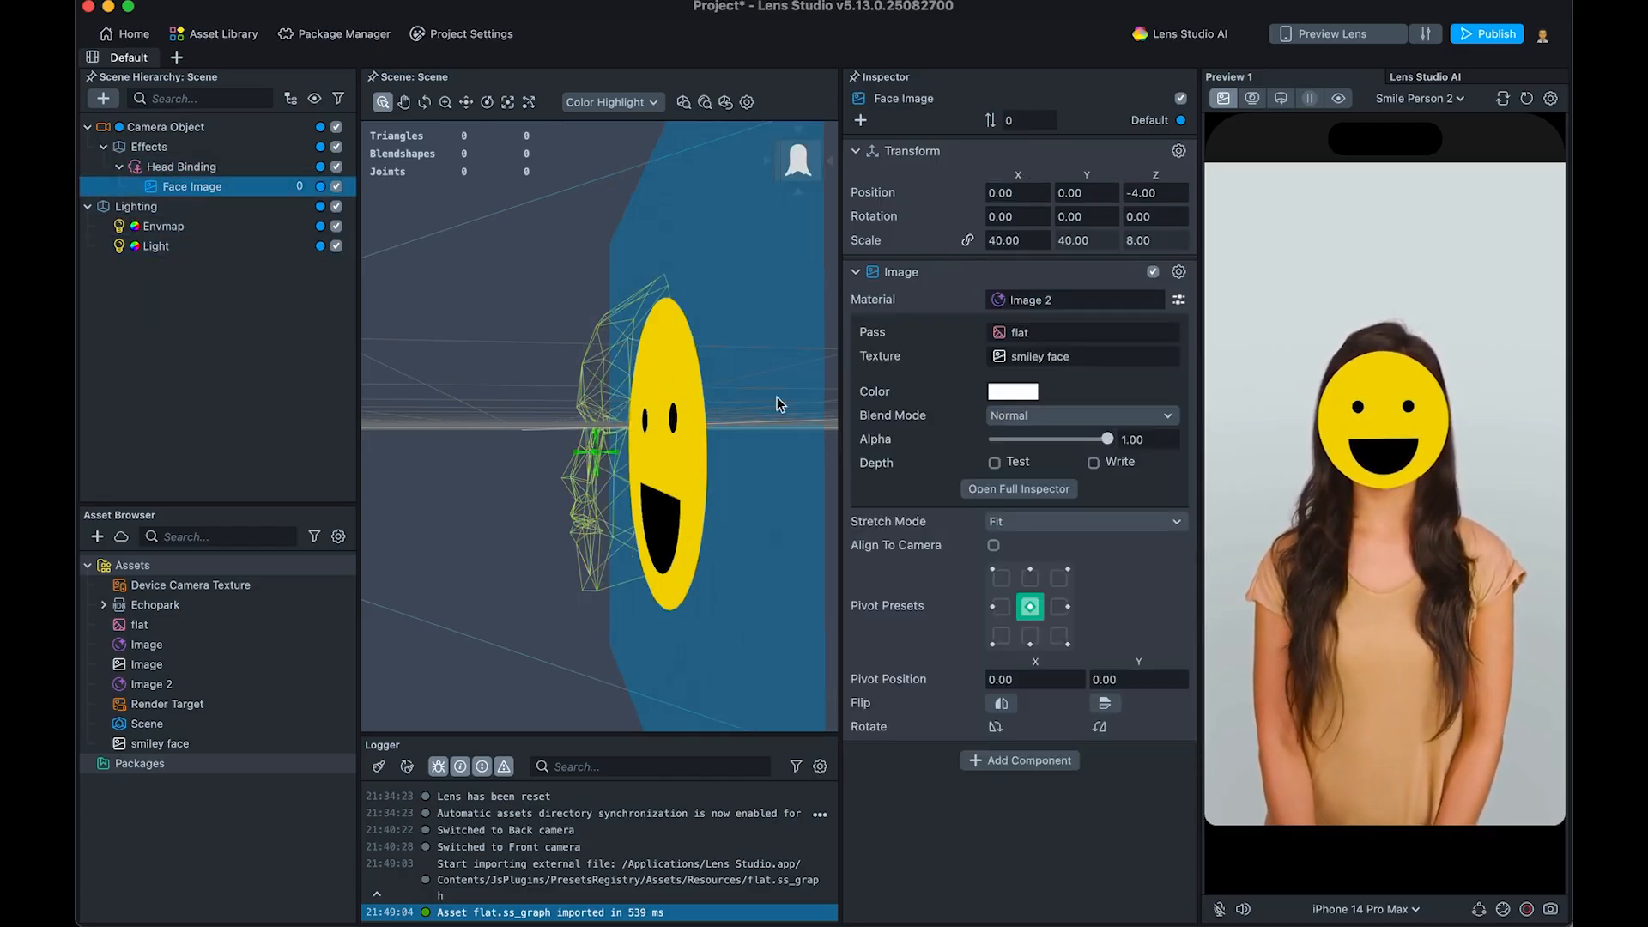
click(658, 428)
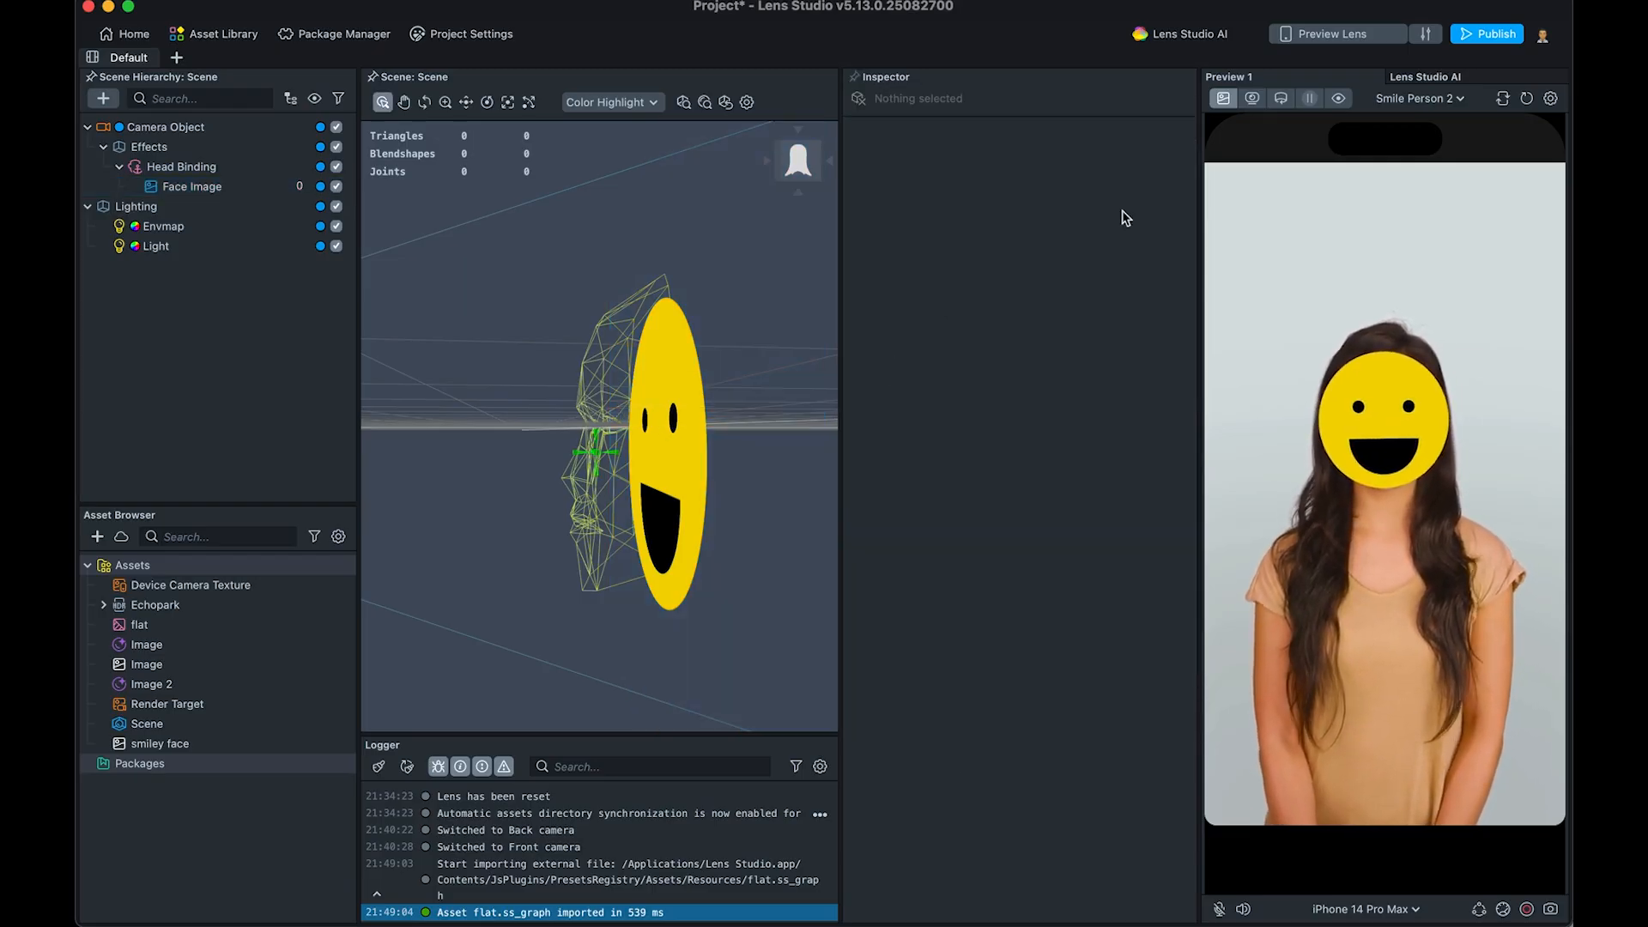
click(666, 455)
click(1154, 193)
text(0)
key(Return)
right_drag(551, 562, 672, 558)
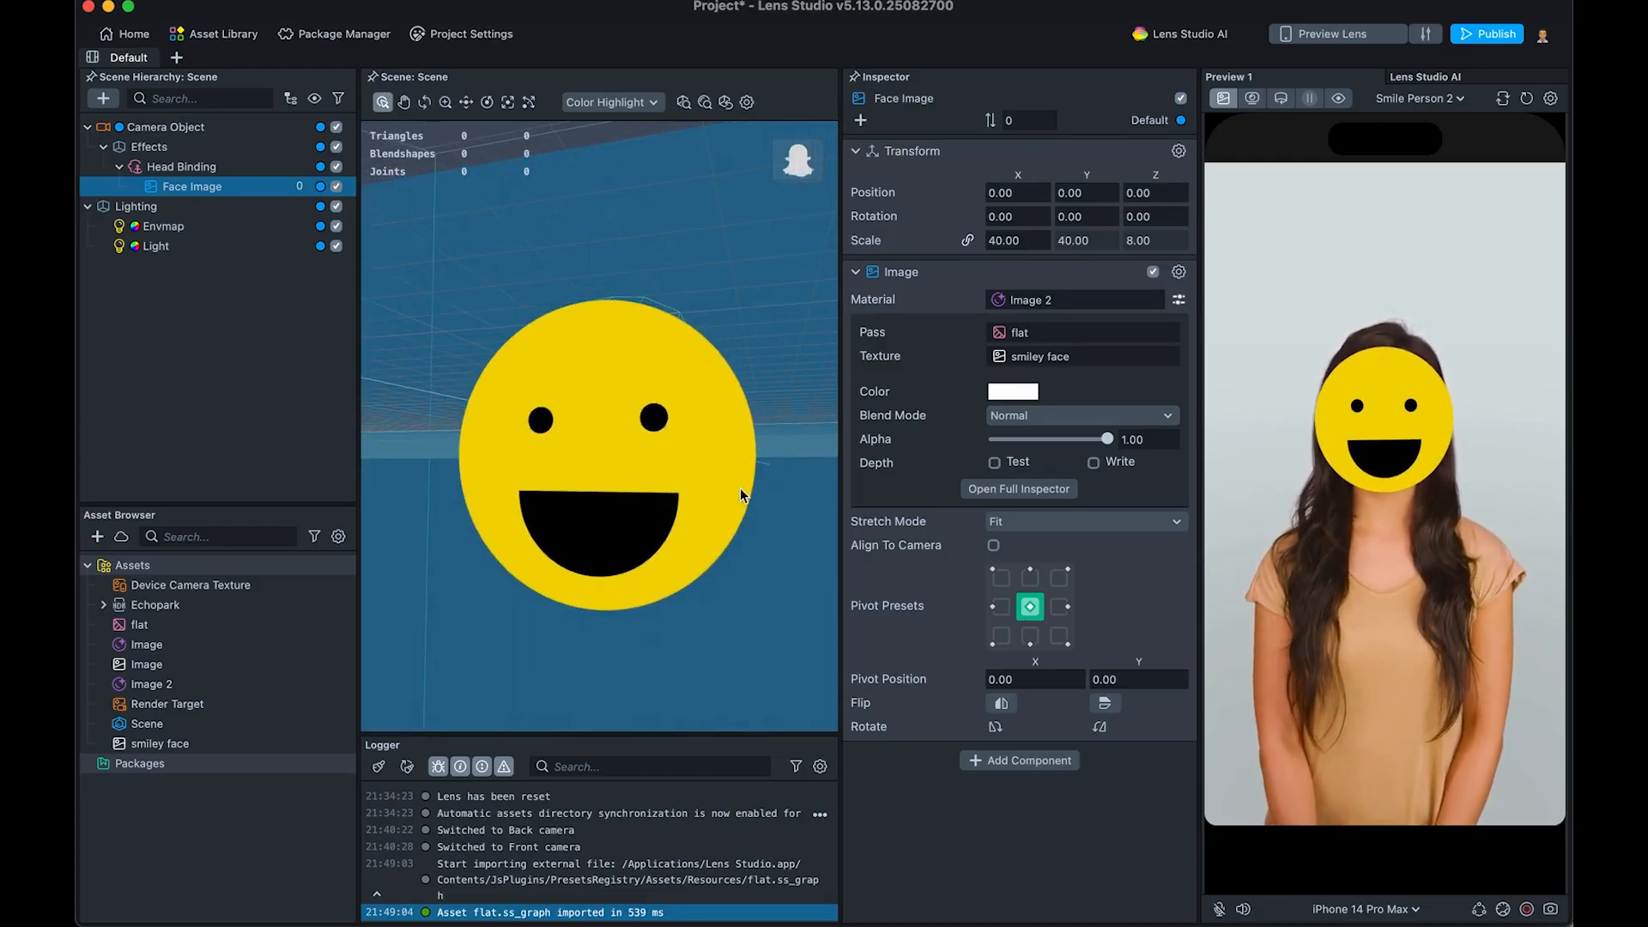
Add a Screen Image to the scene and open the settings of its Orthographic Camera
click(242, 430)
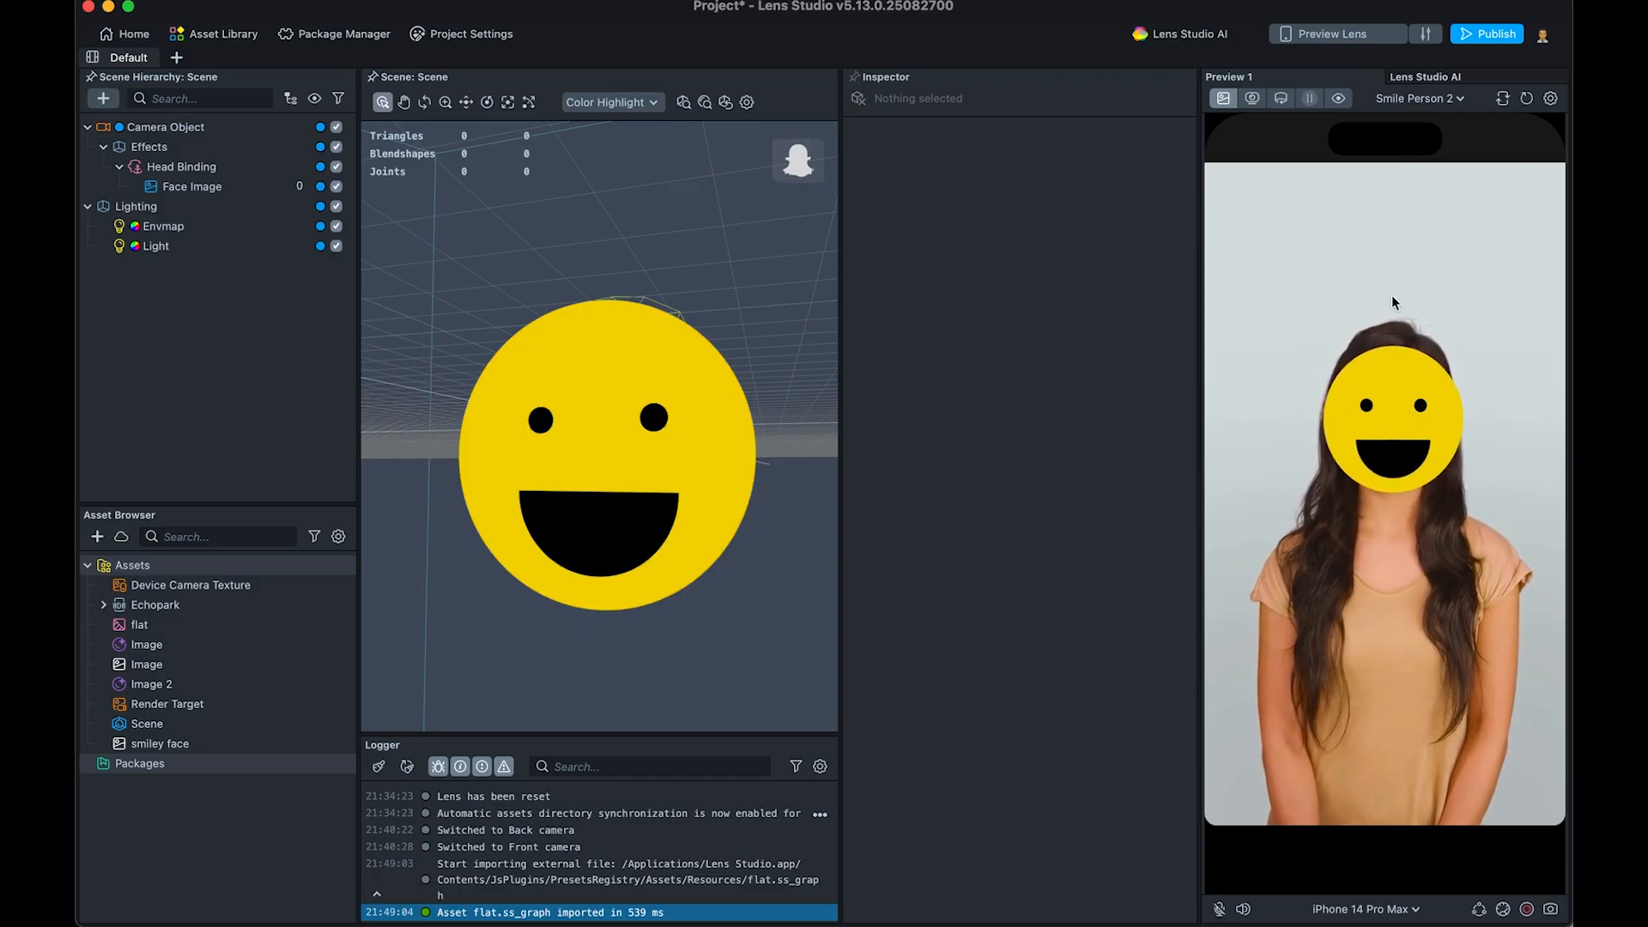
click(147, 625)
click(200, 869)
click(104, 98)
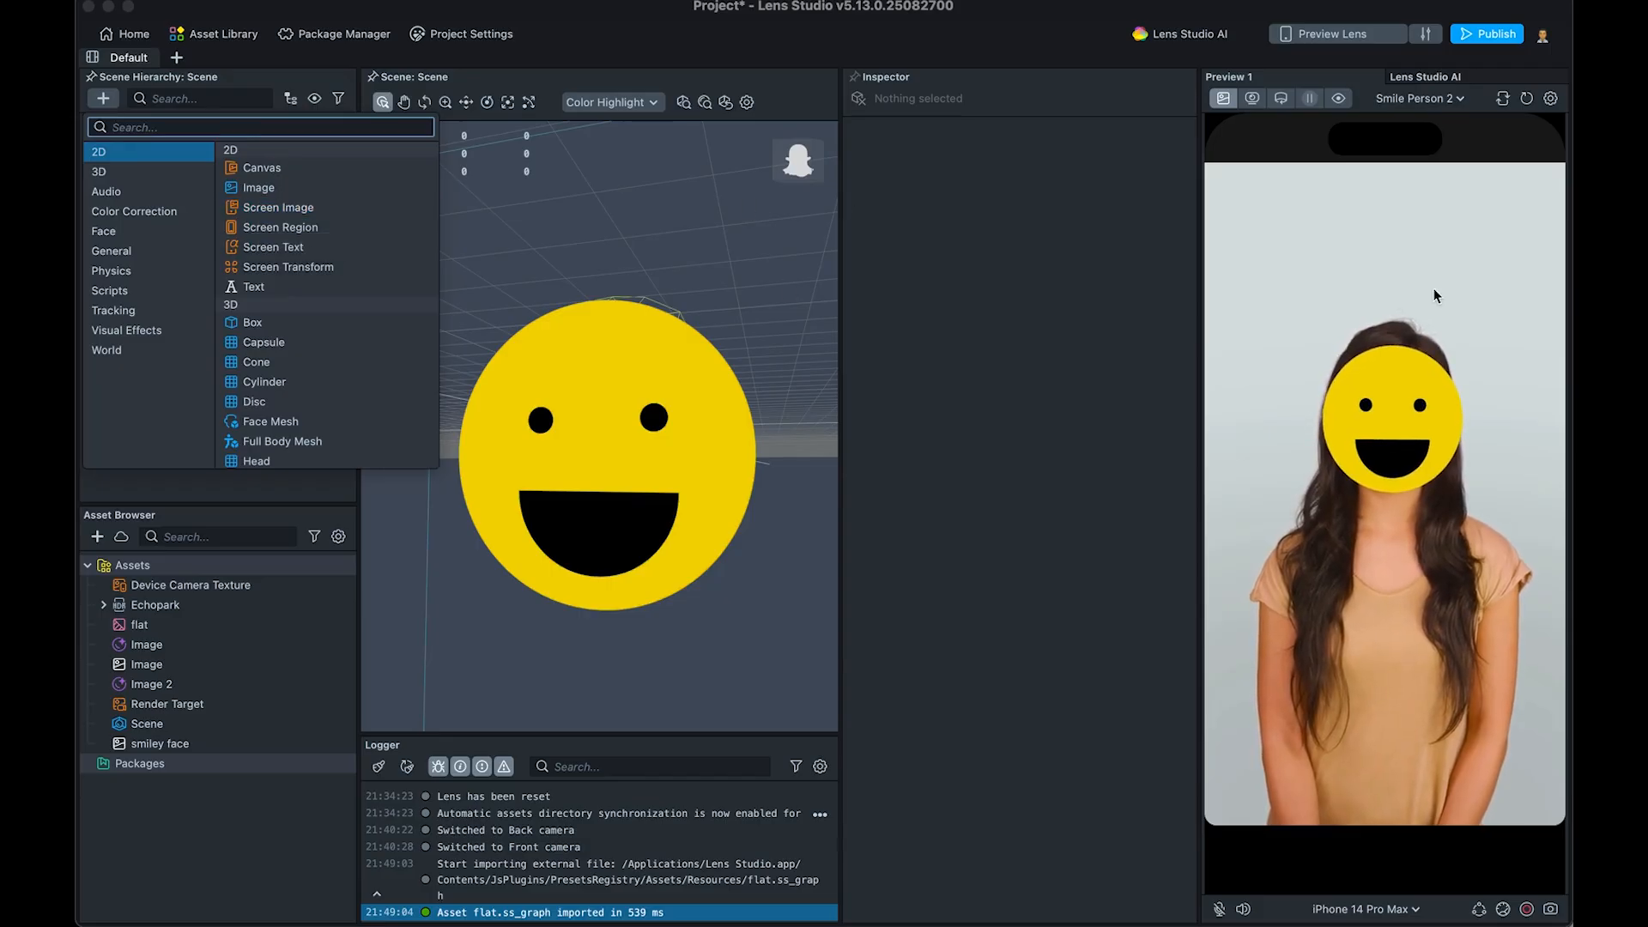
click(276, 207)
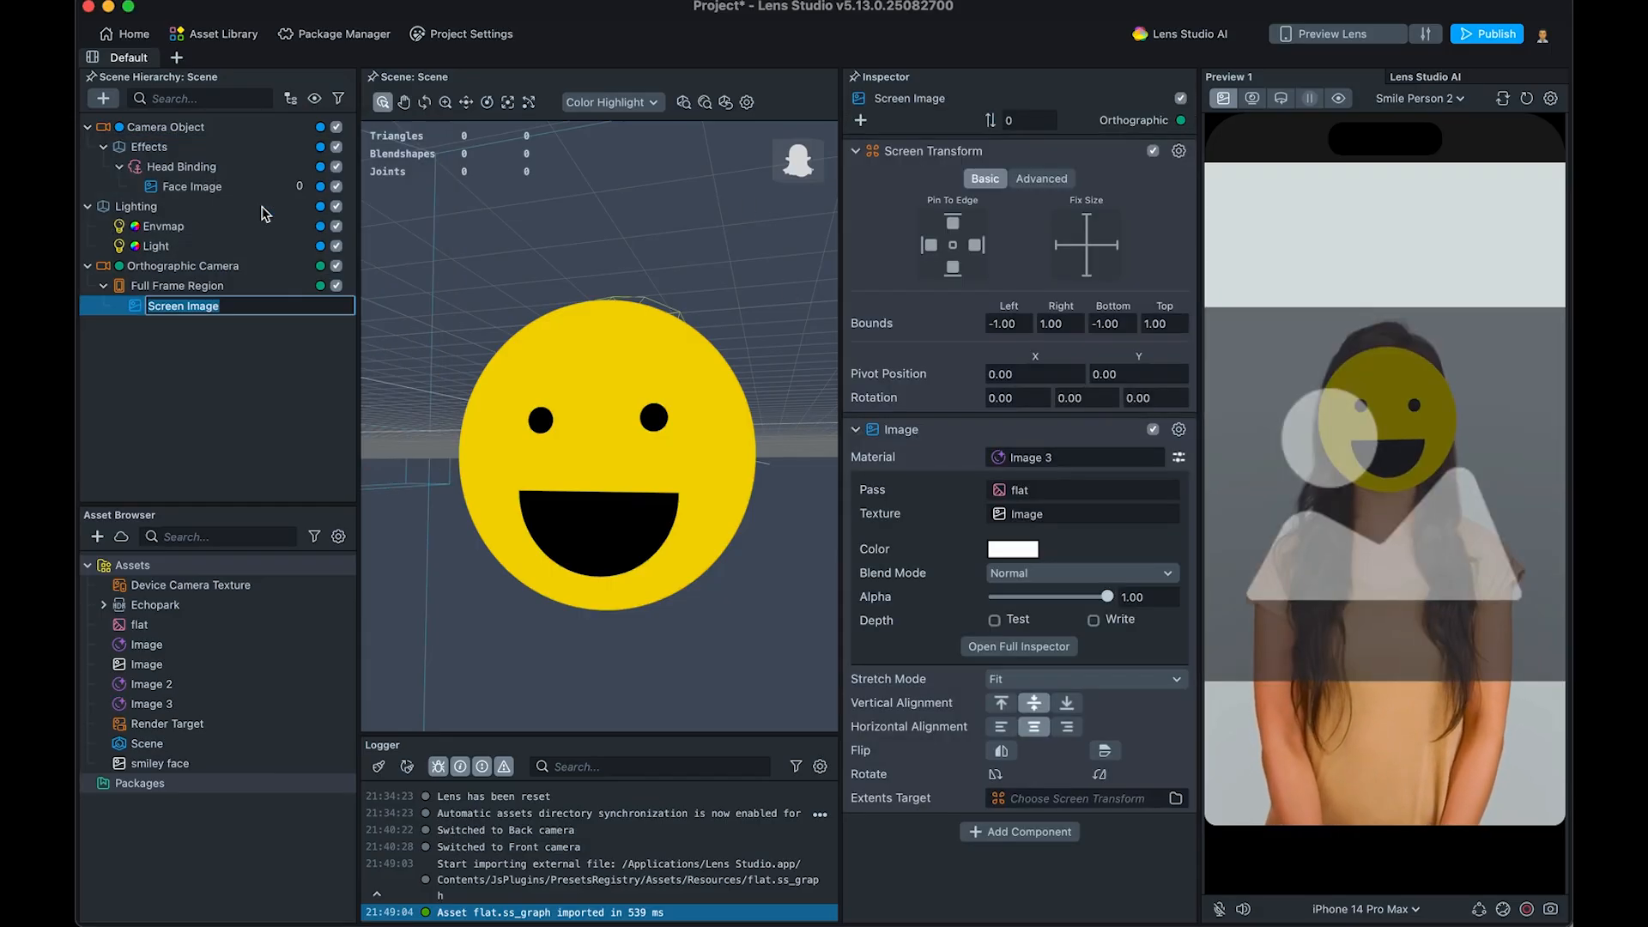
click(178, 398)
click(213, 268)
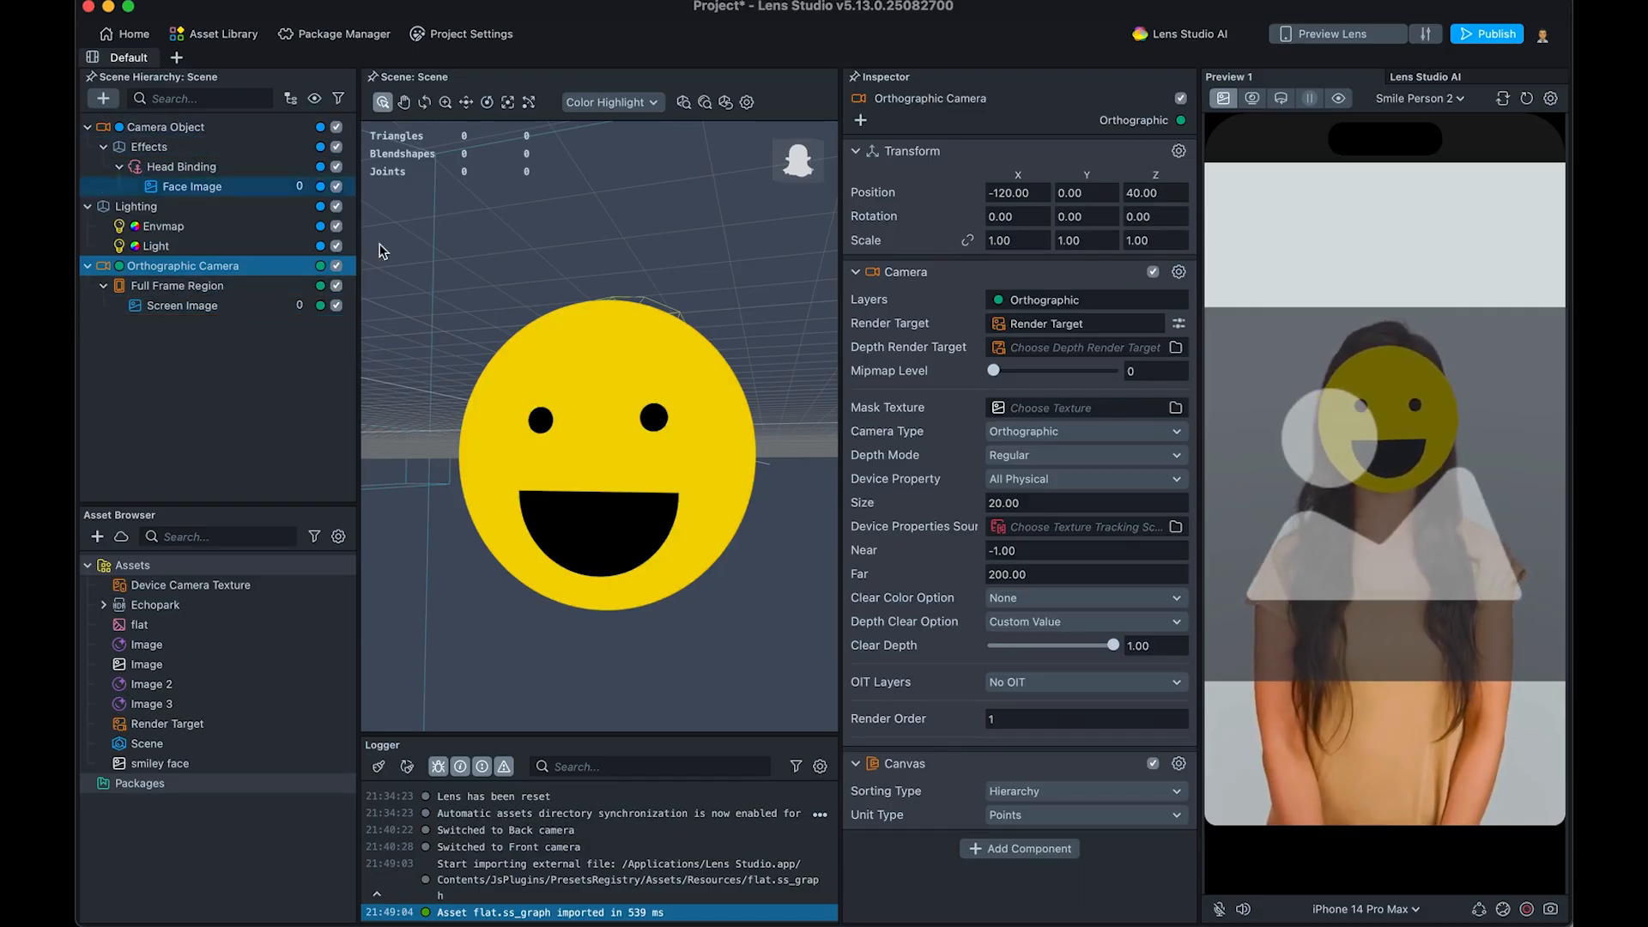
drag(729, 686, 681, 650)
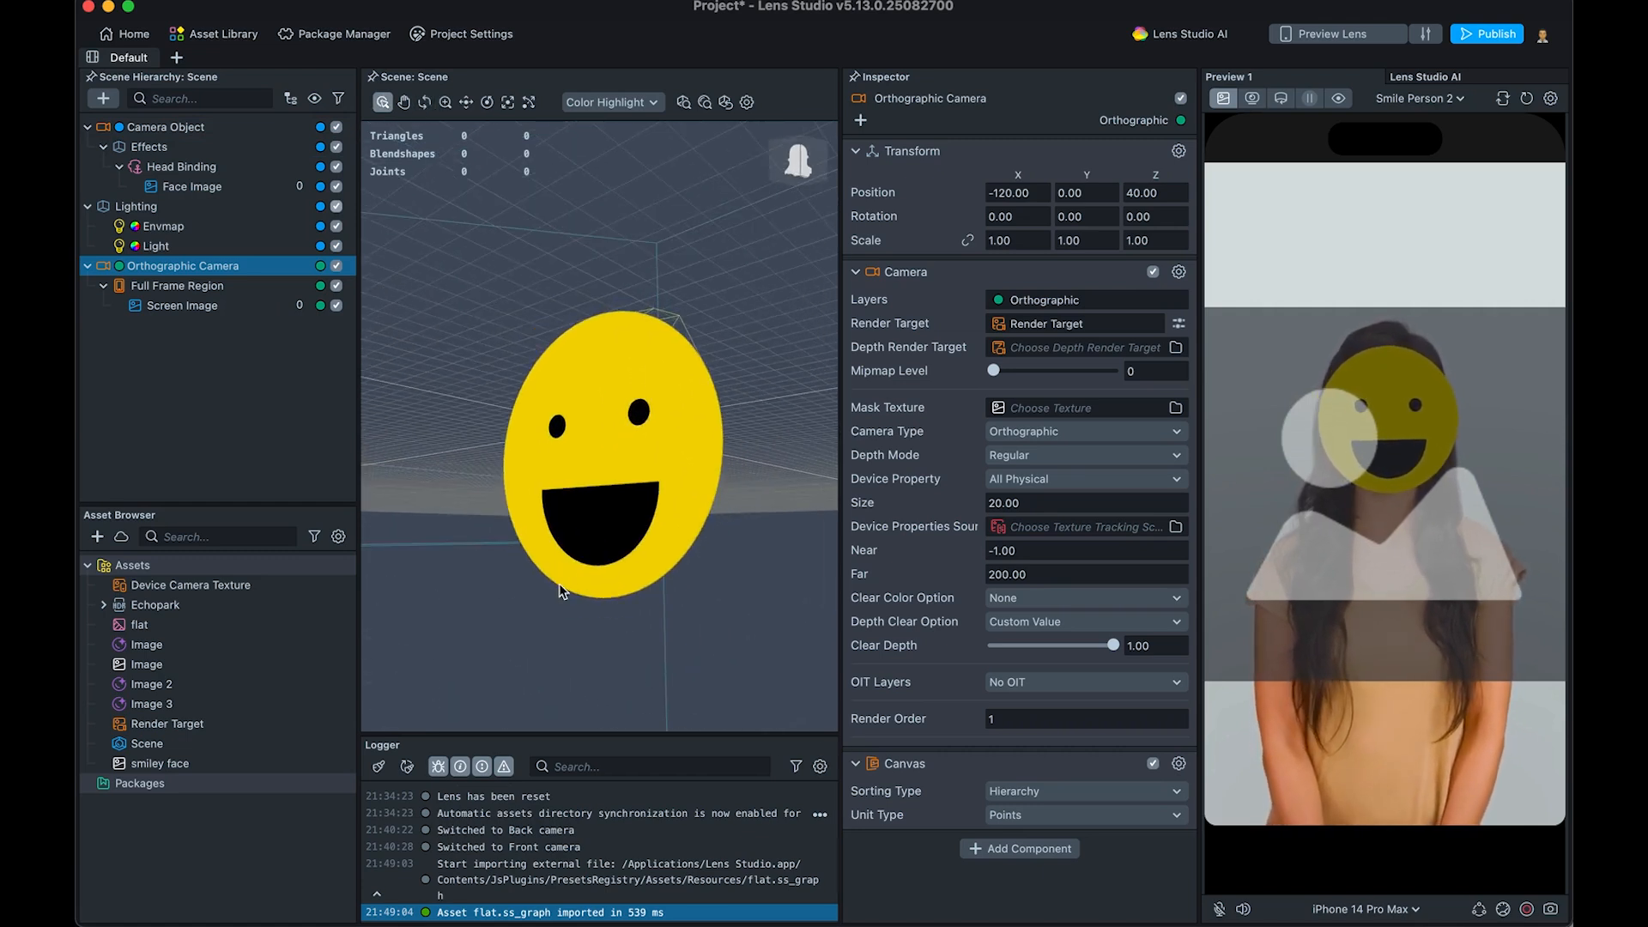
Switch to Adobe Illustrator, open the Untitled-2 document and examine the artboard with the HAVE A NICE DAY text
key(super+Tab)
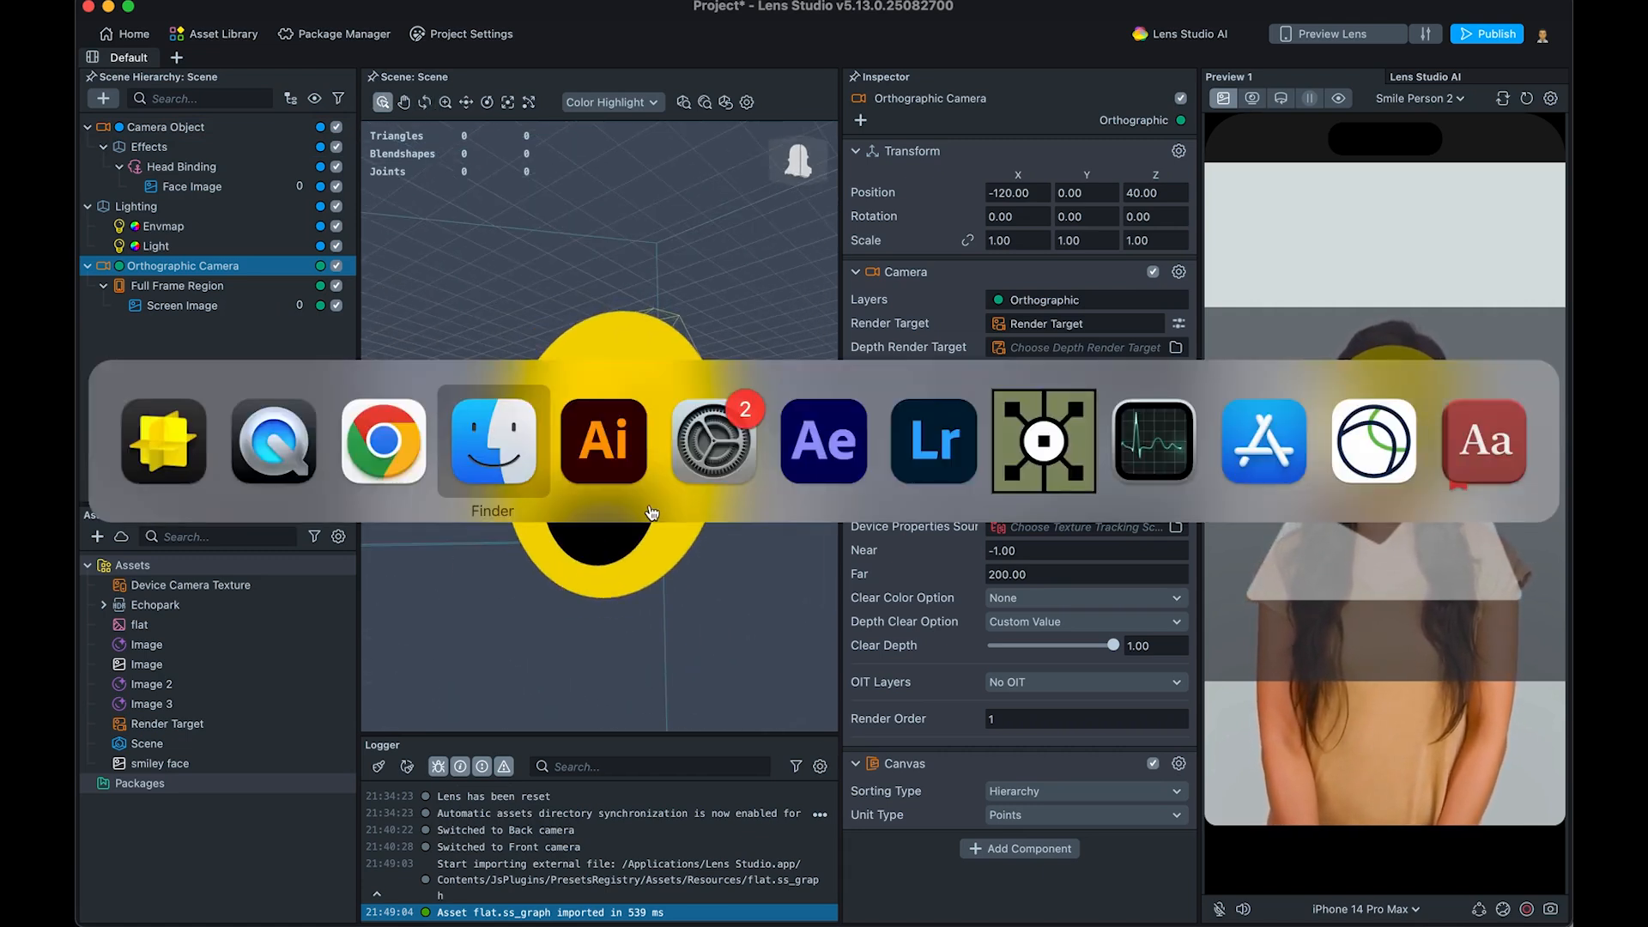
click(624, 465)
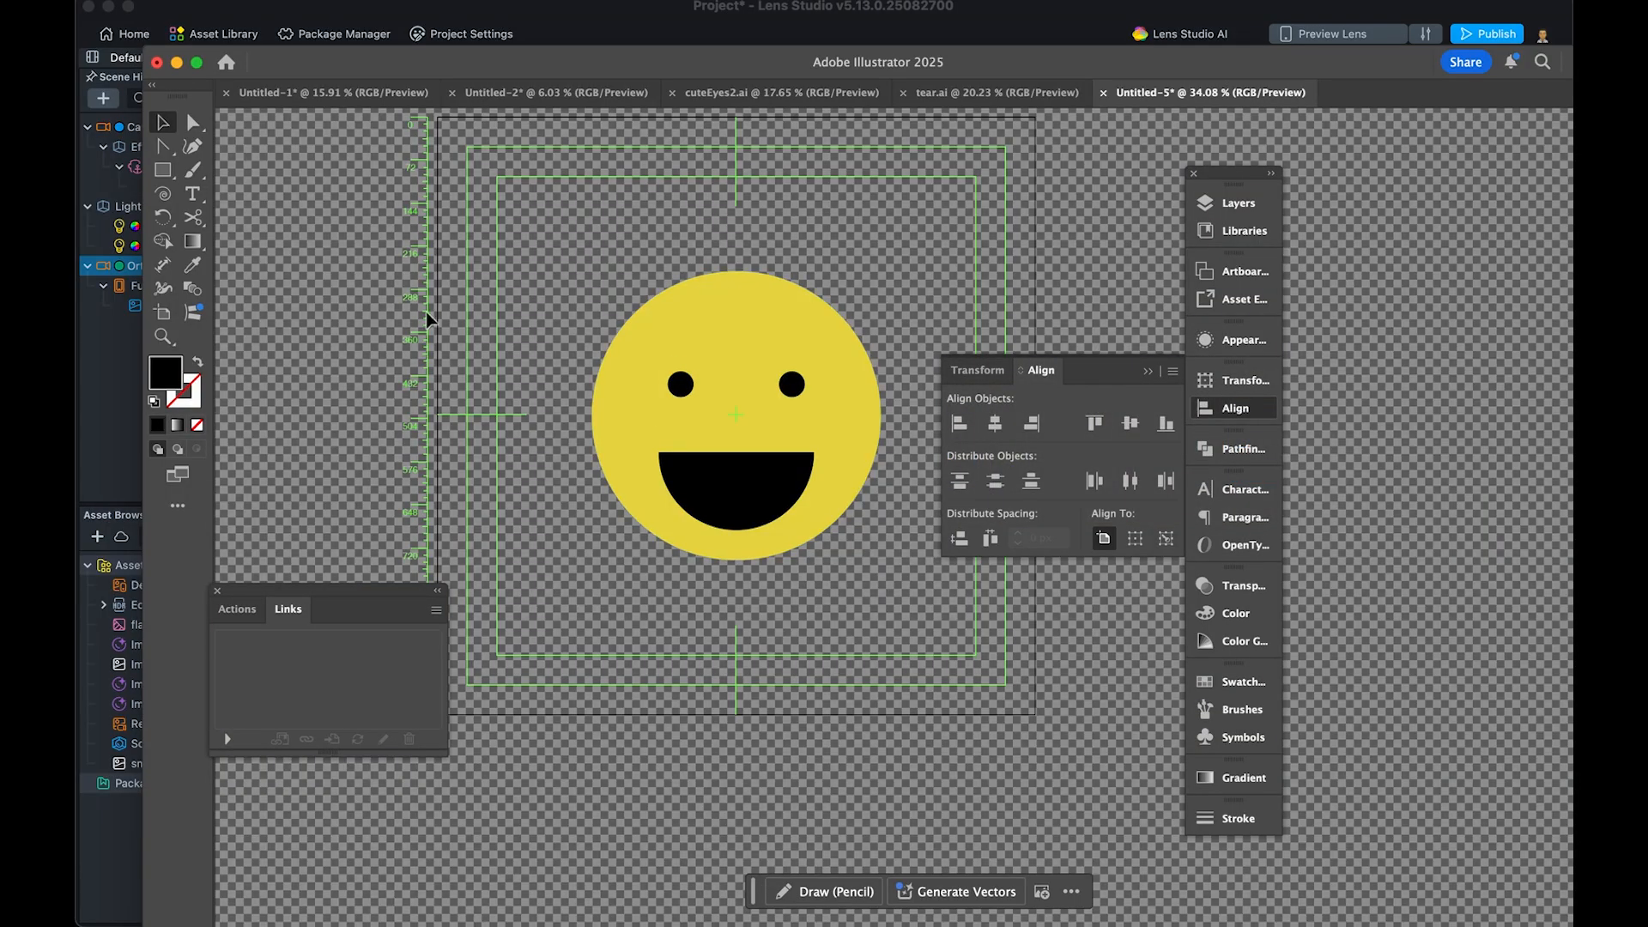
click(587, 94)
alt+scroll(603, 361, up, 5)
scroll(603, 362, left, 3)
alt+scroll(603, 361, up, 3)
scroll(604, 361, up, 2)
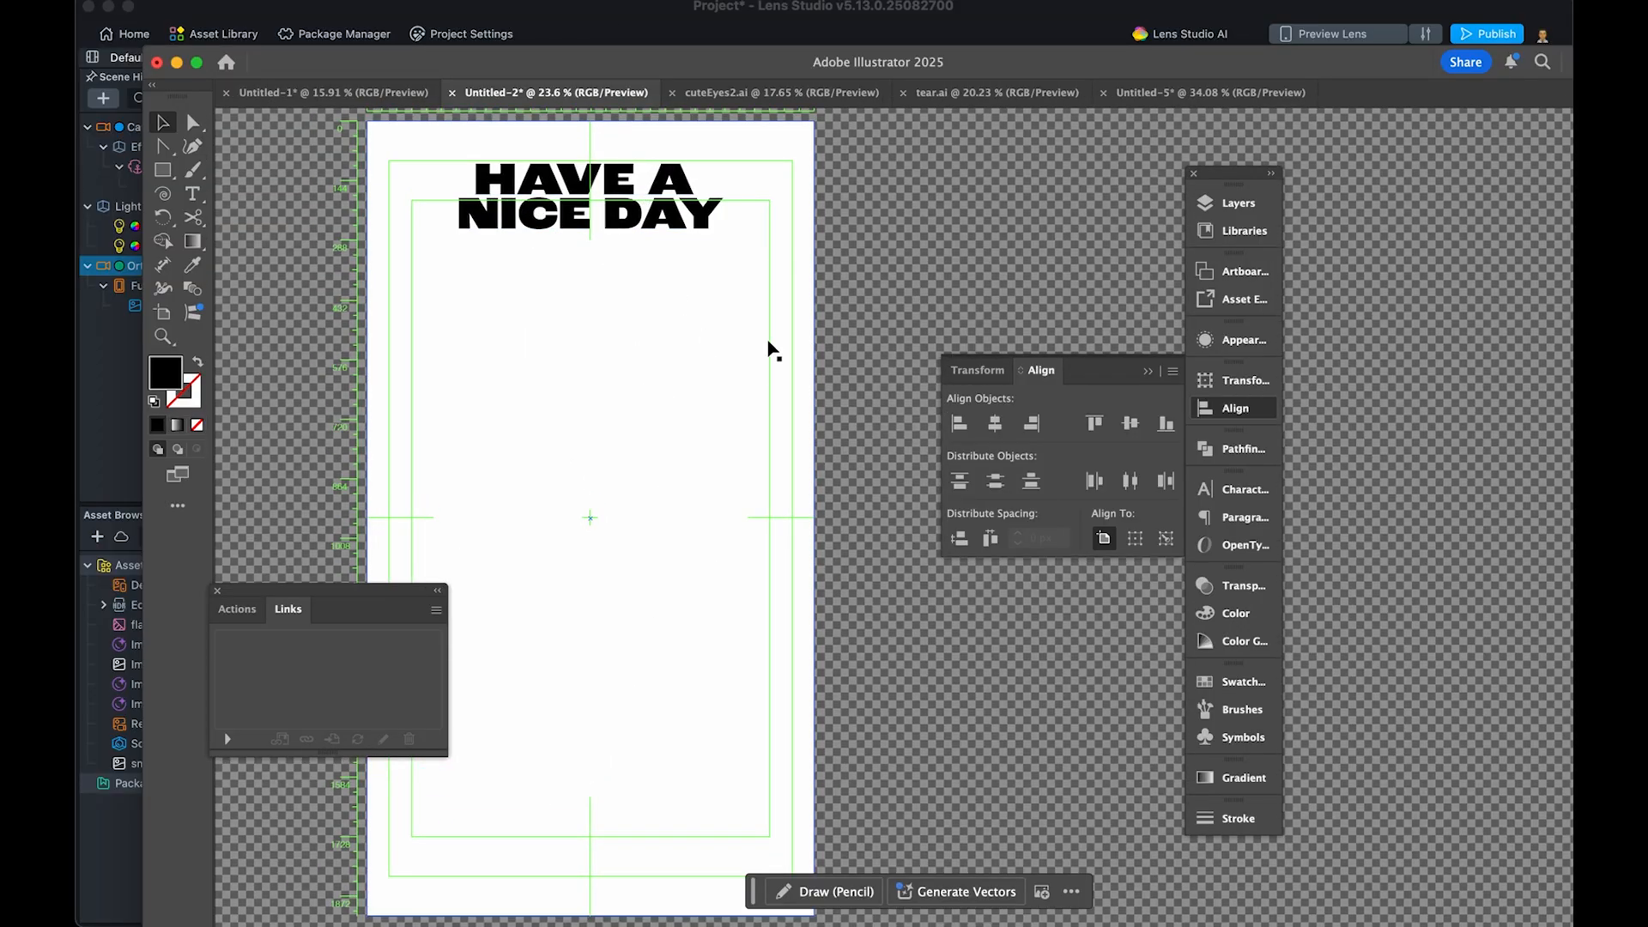
Switch back to Lens Studio and import haveaniceday-1080x1920.jpg from the Face folder into the project assets
click(107, 467)
right_click(168, 820)
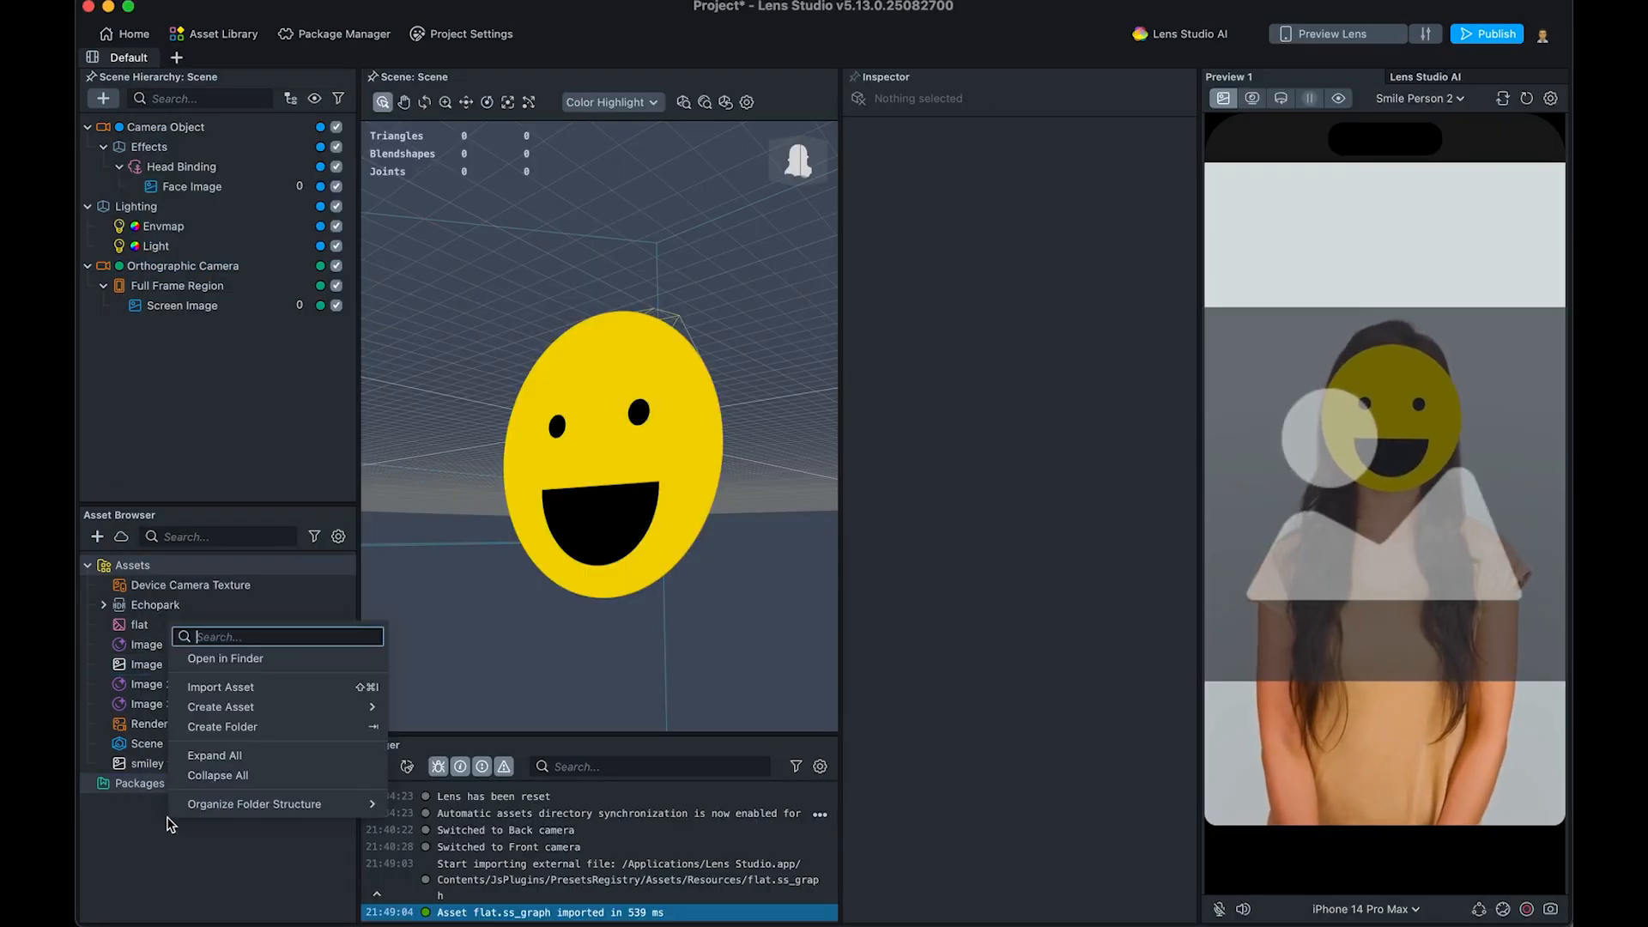
click(270, 697)
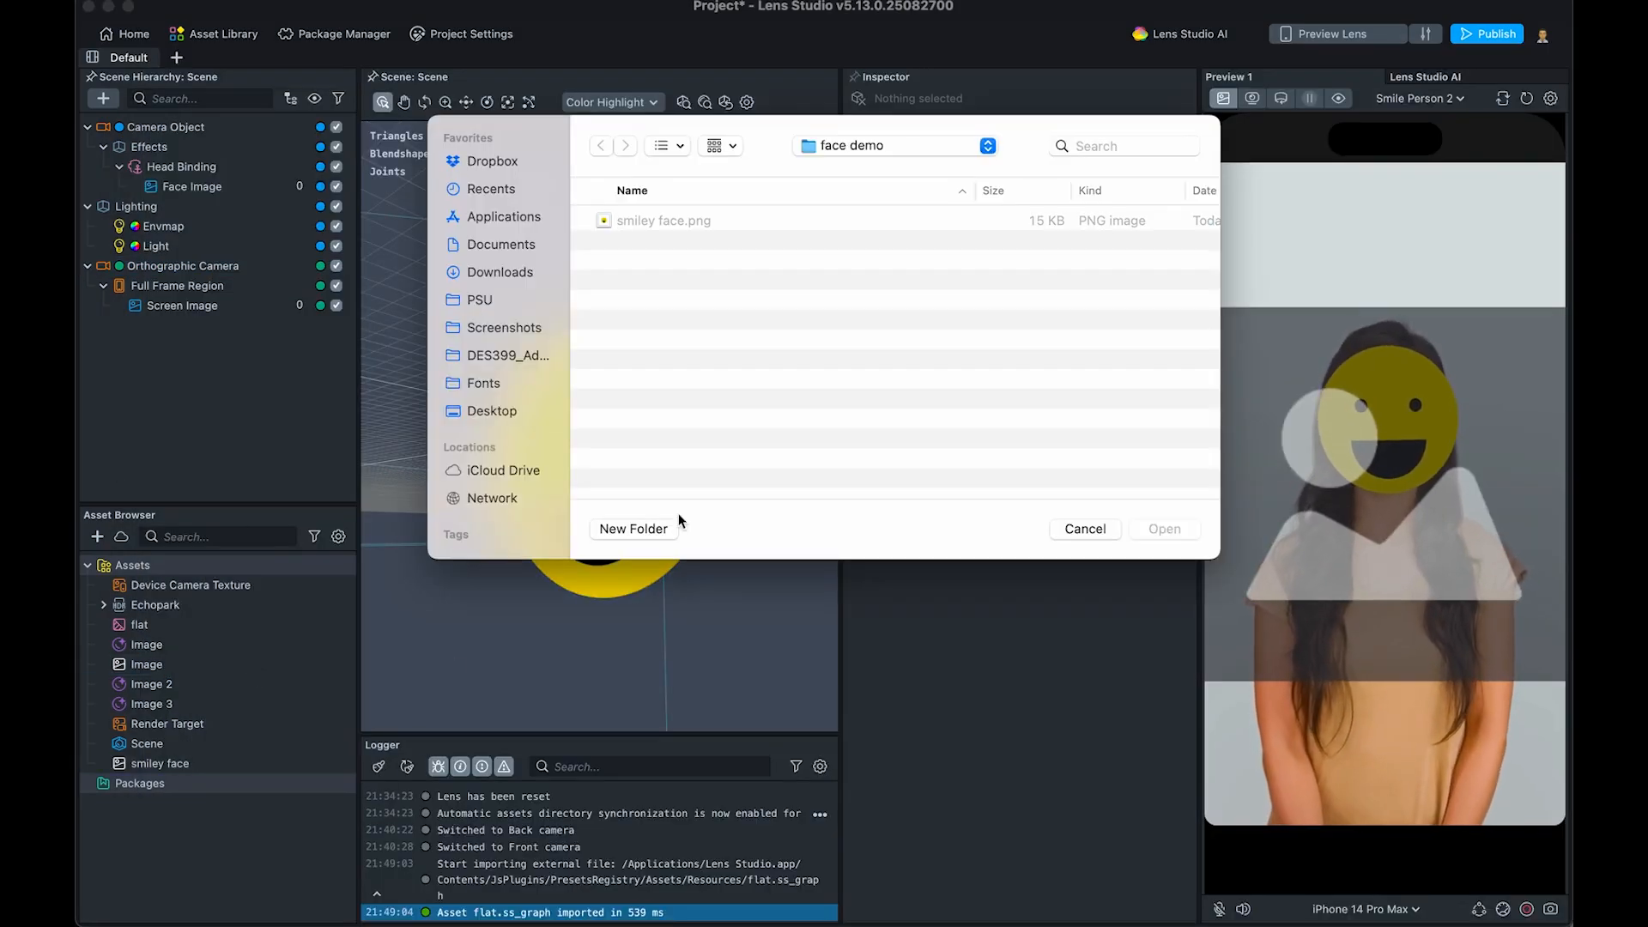
double_click(604, 221)
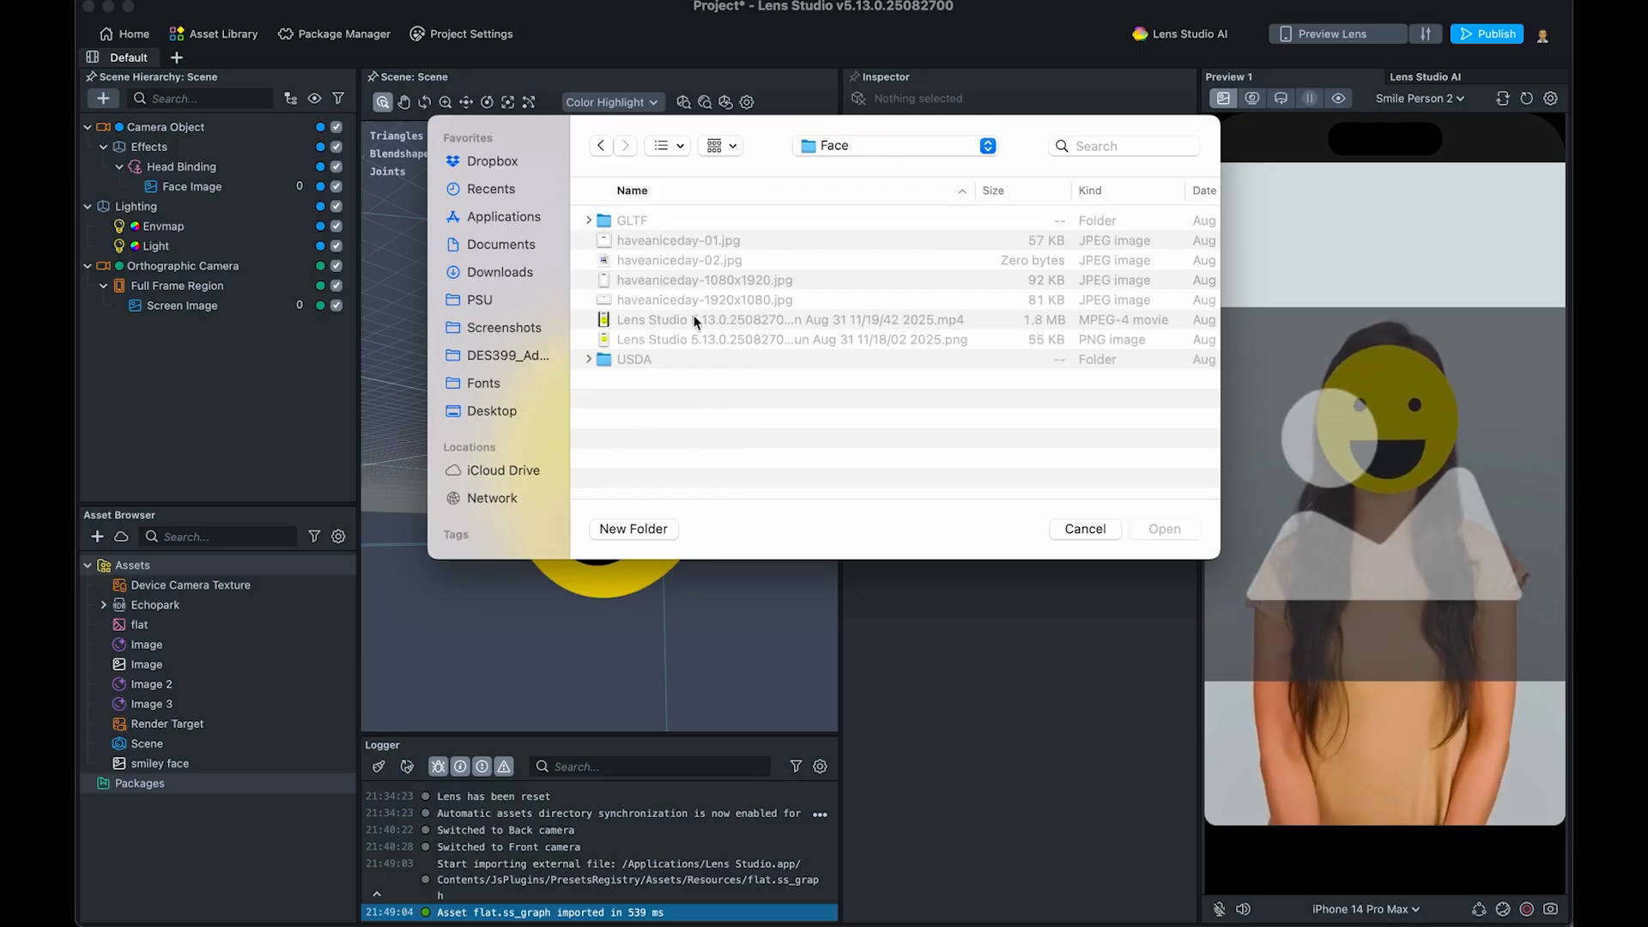
click(748, 280)
double_click(749, 280)
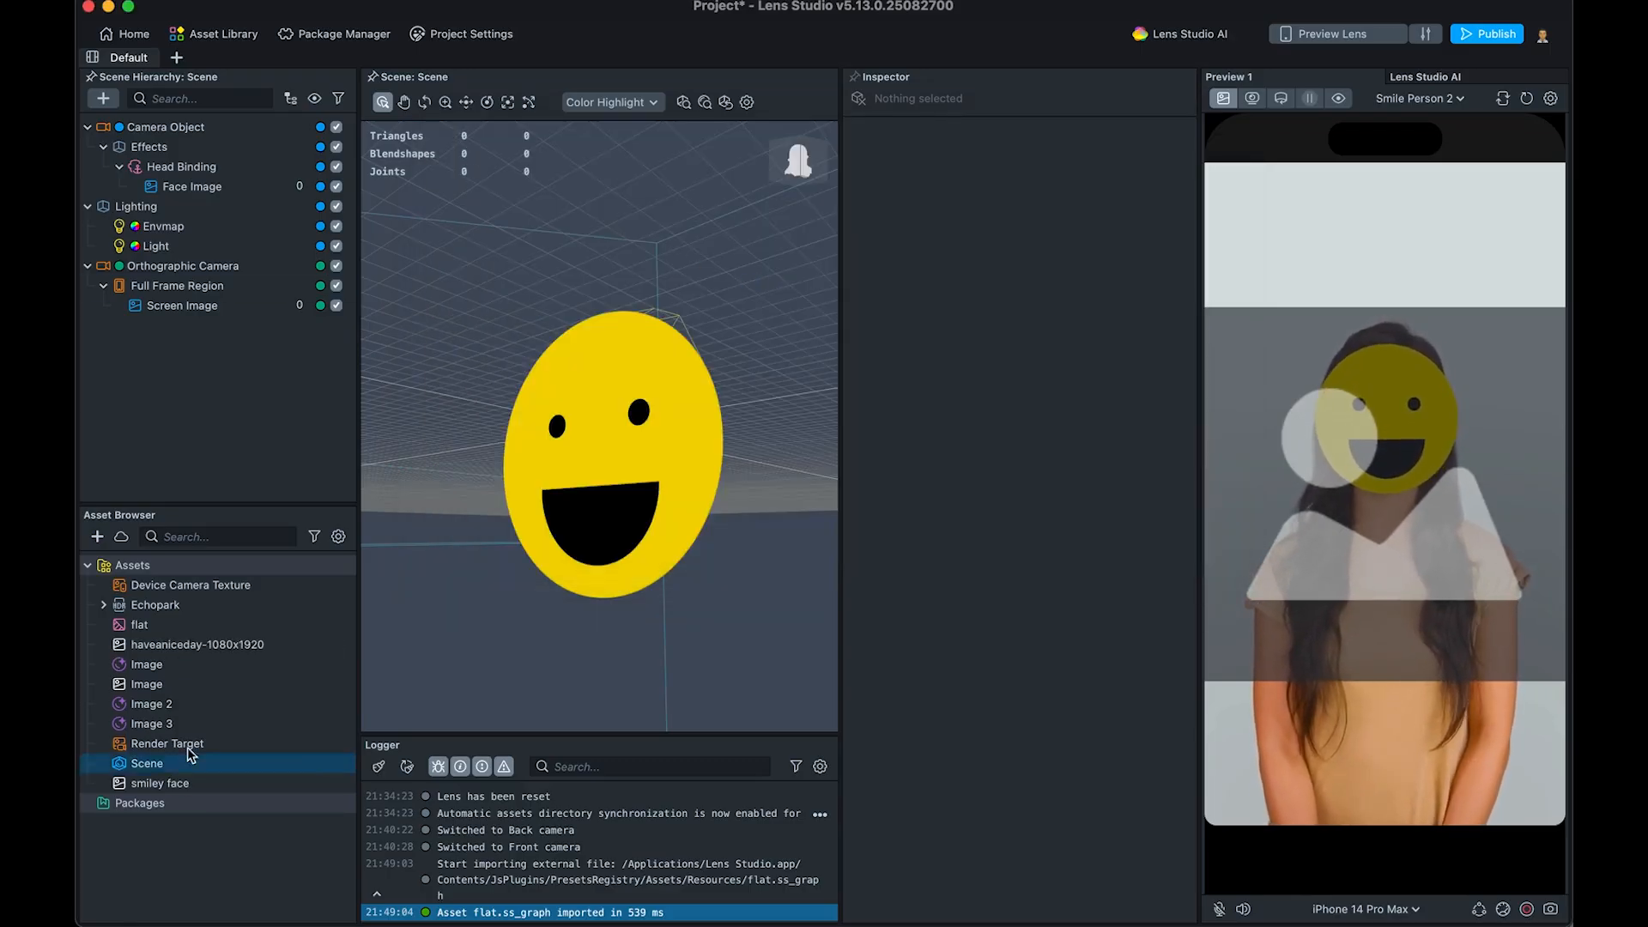
Set the Screen Image's texture to haveaniceday-1080x1920
click(229, 643)
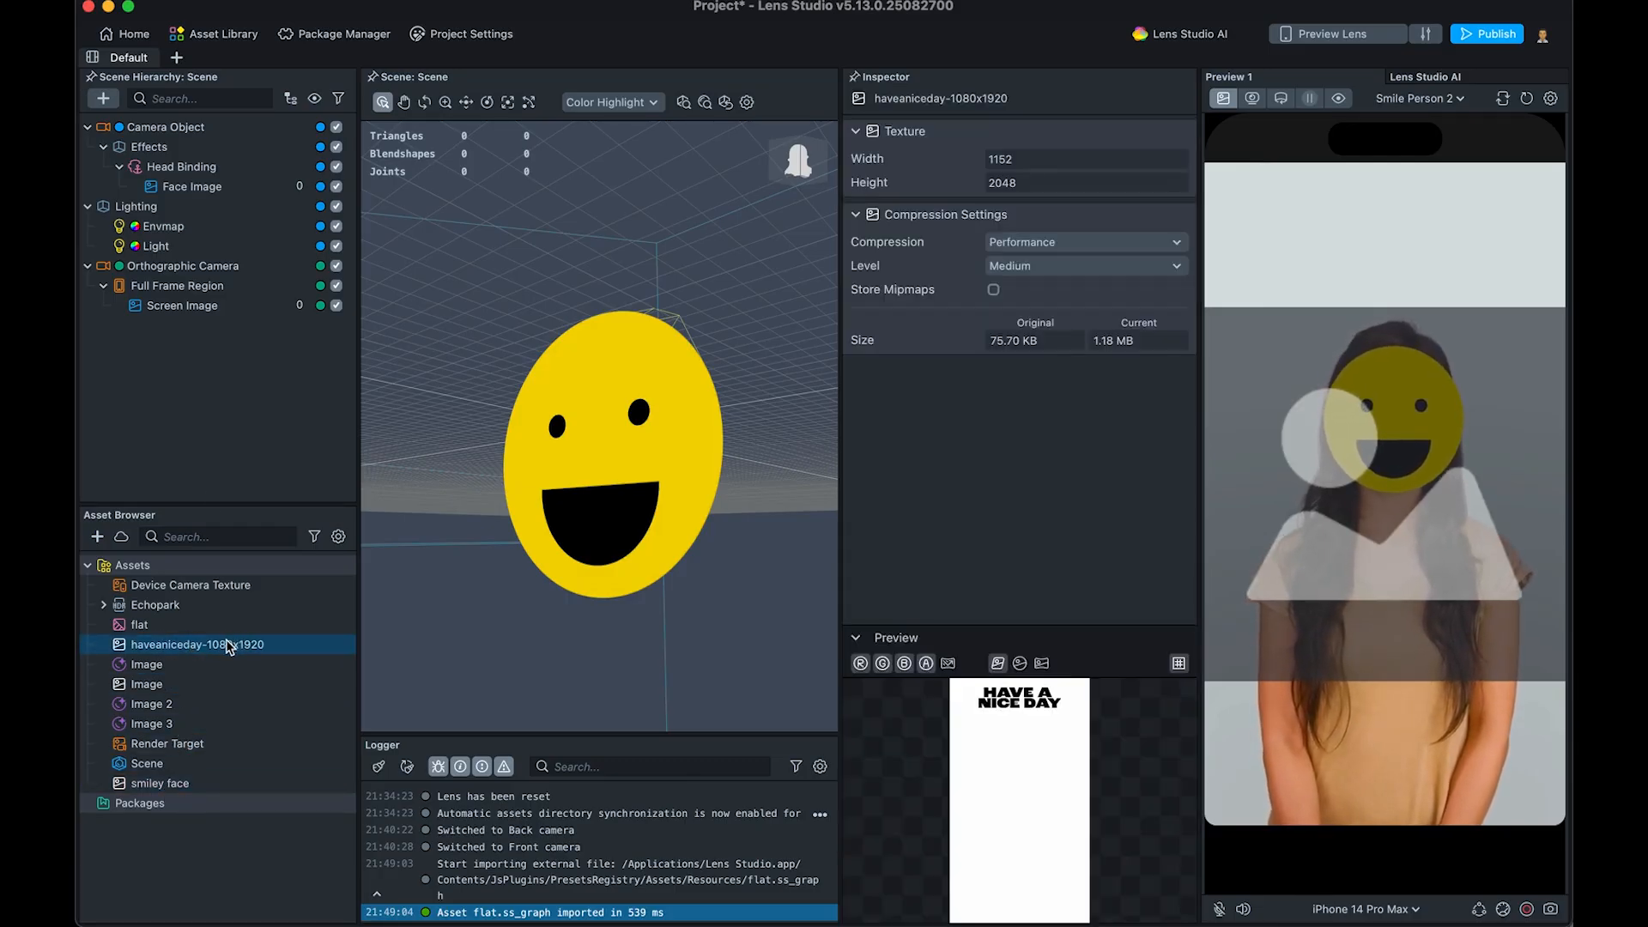
click(176, 305)
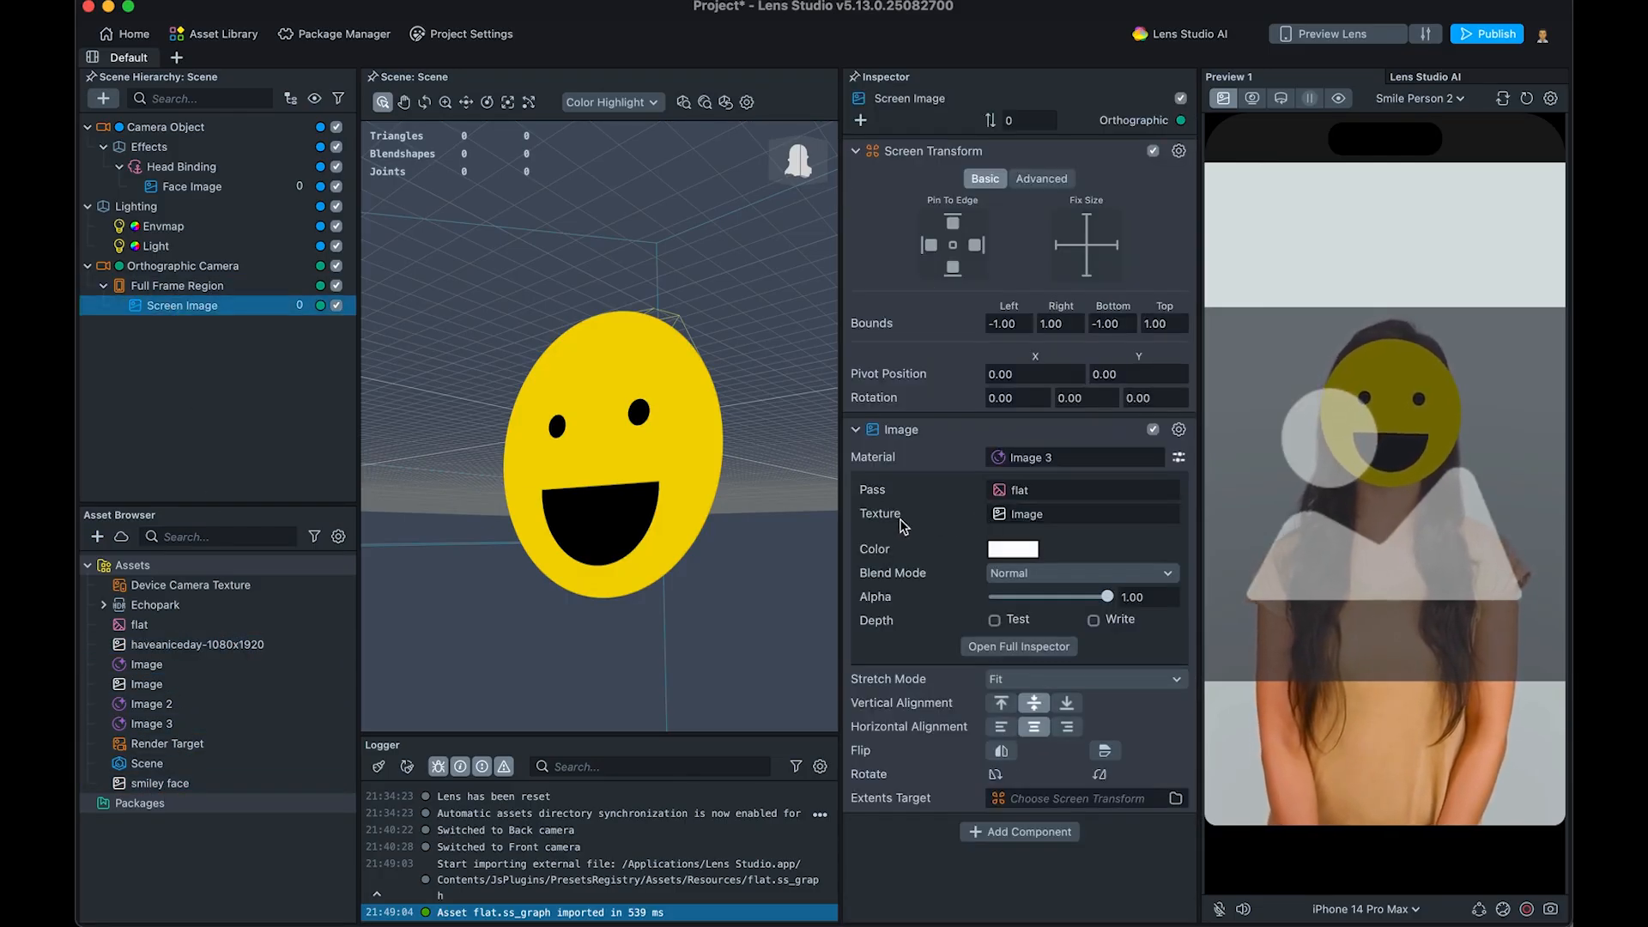
click(998, 513)
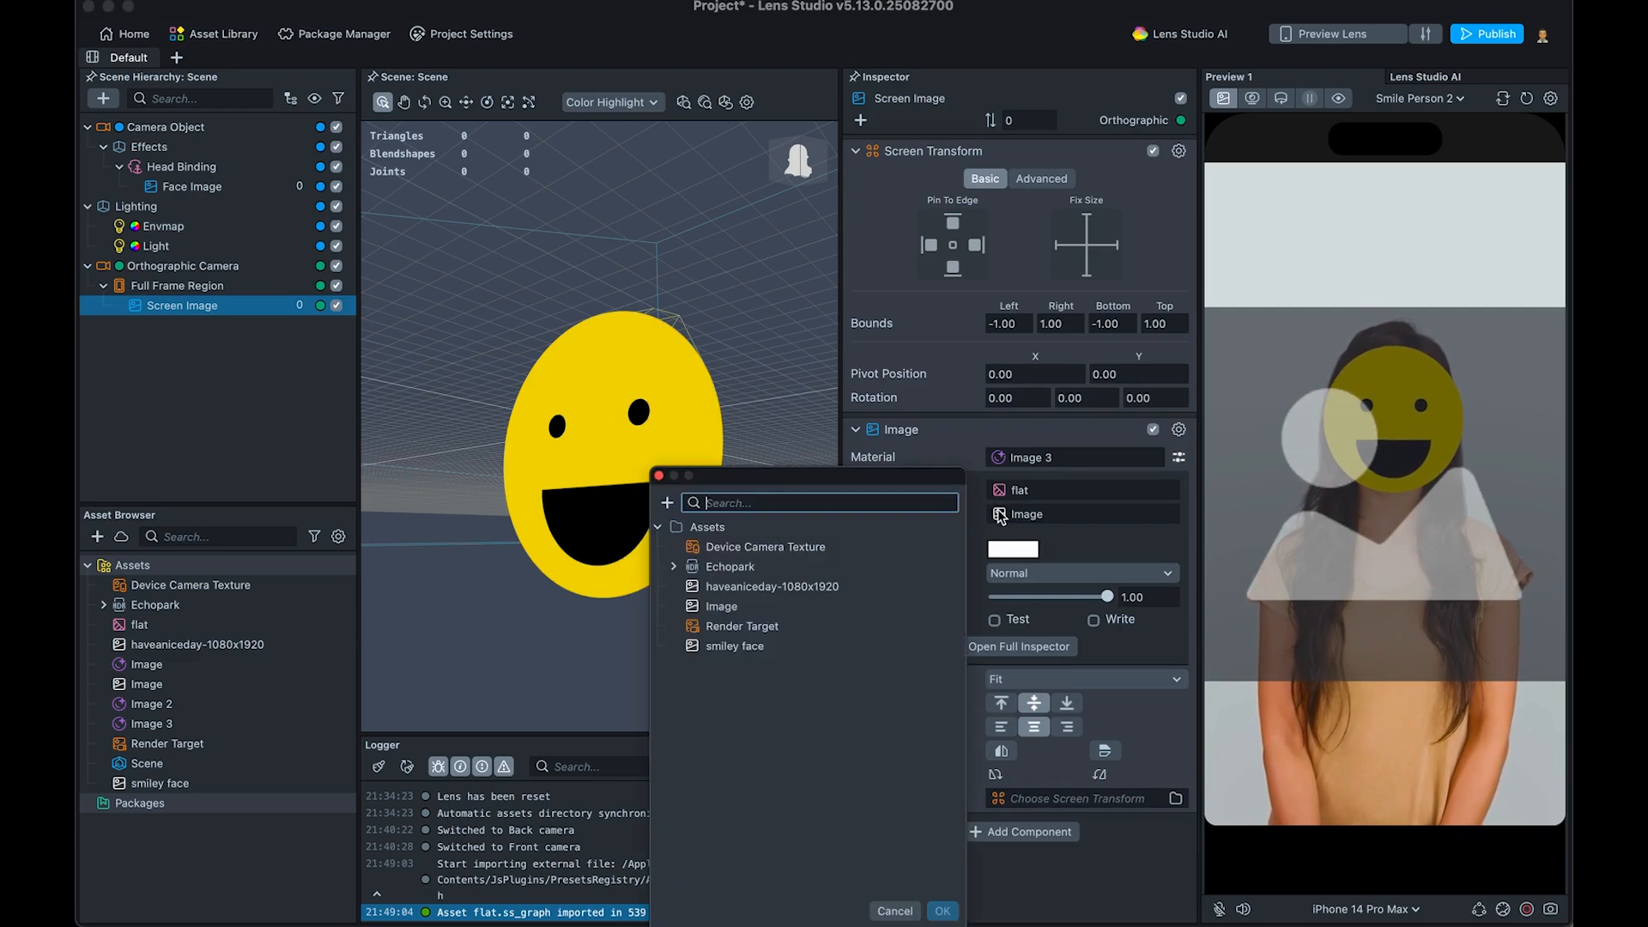
click(728, 587)
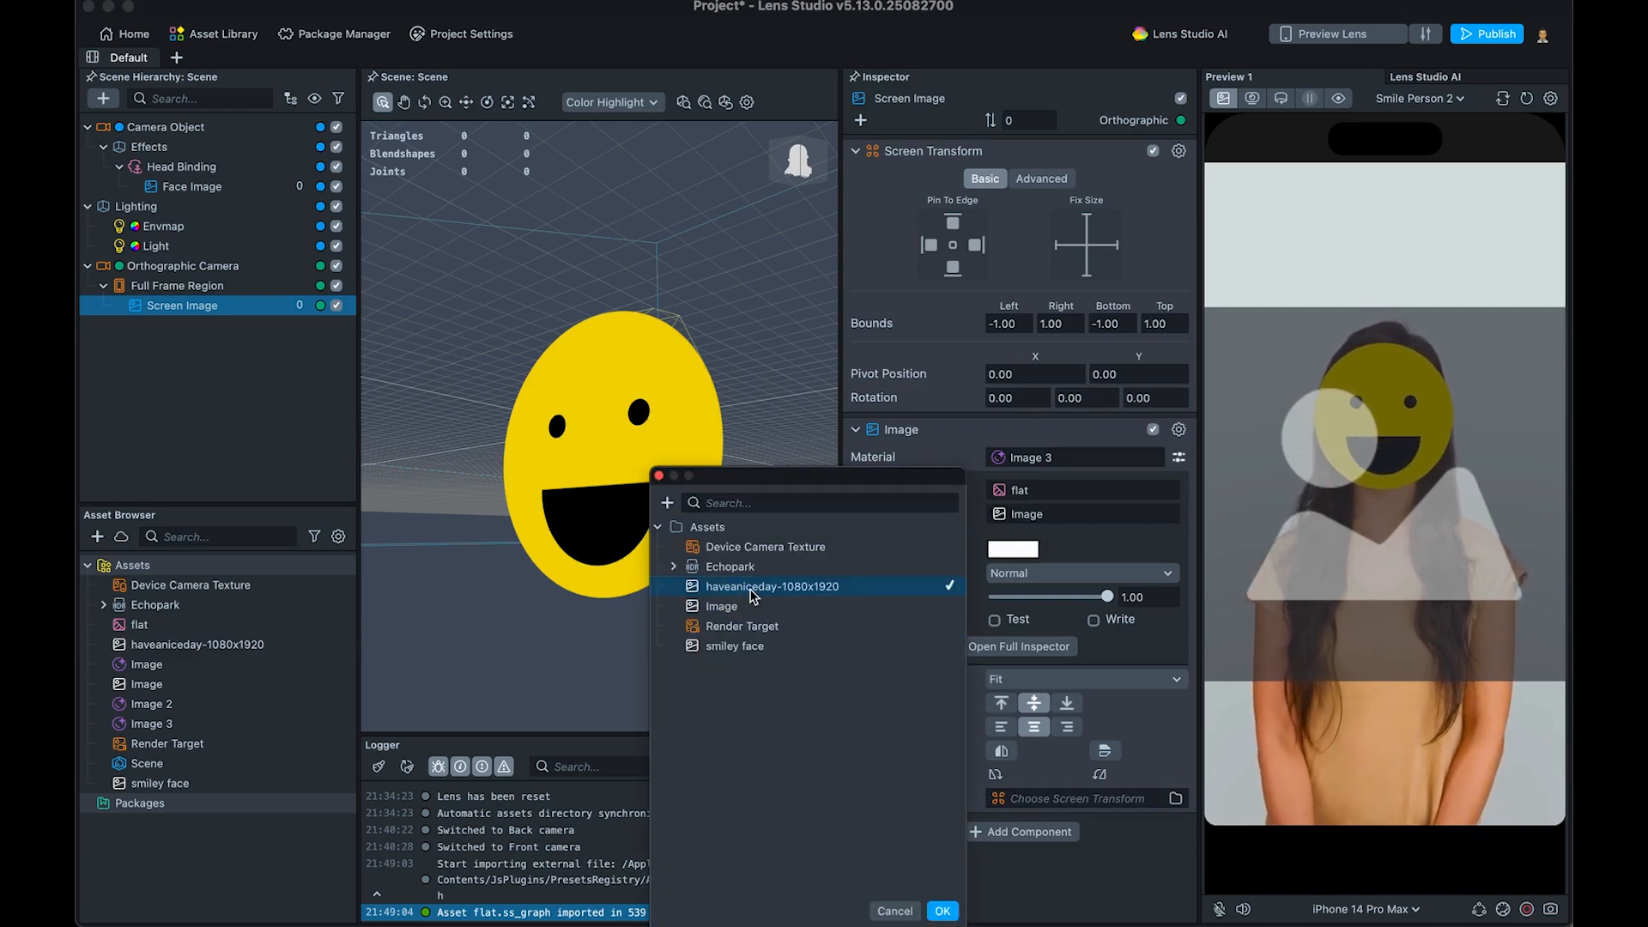
click(941, 910)
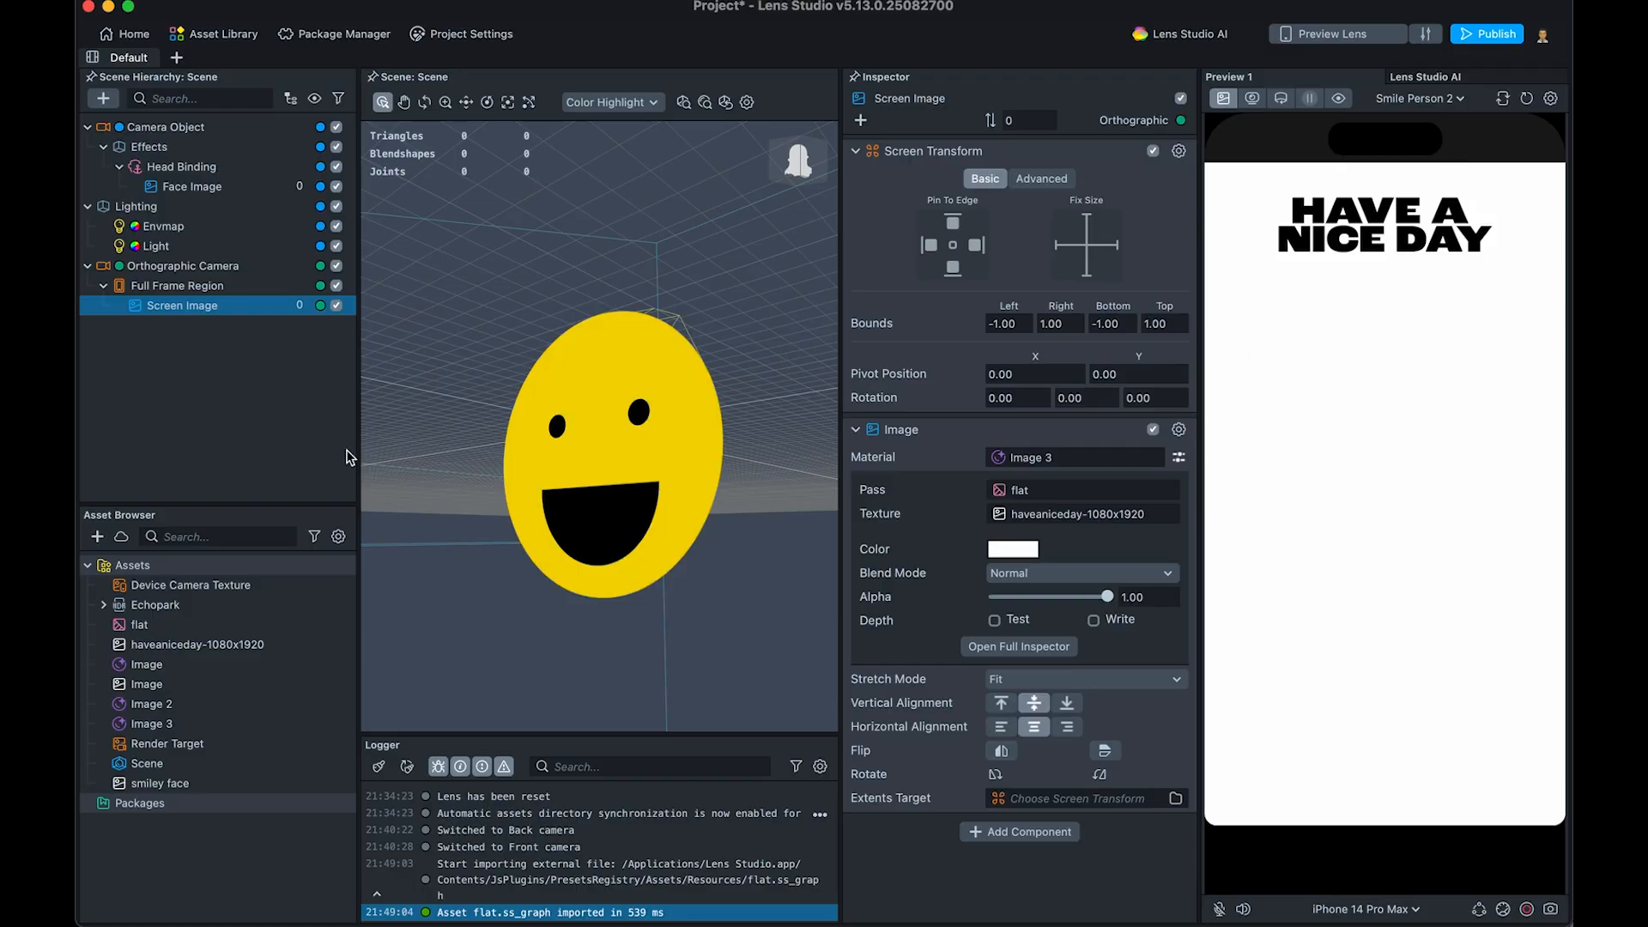
Compare the two cameras' settings and set the Orthographic Camera's Render Order to 0 so the smiley draws over the graphic
click(190, 266)
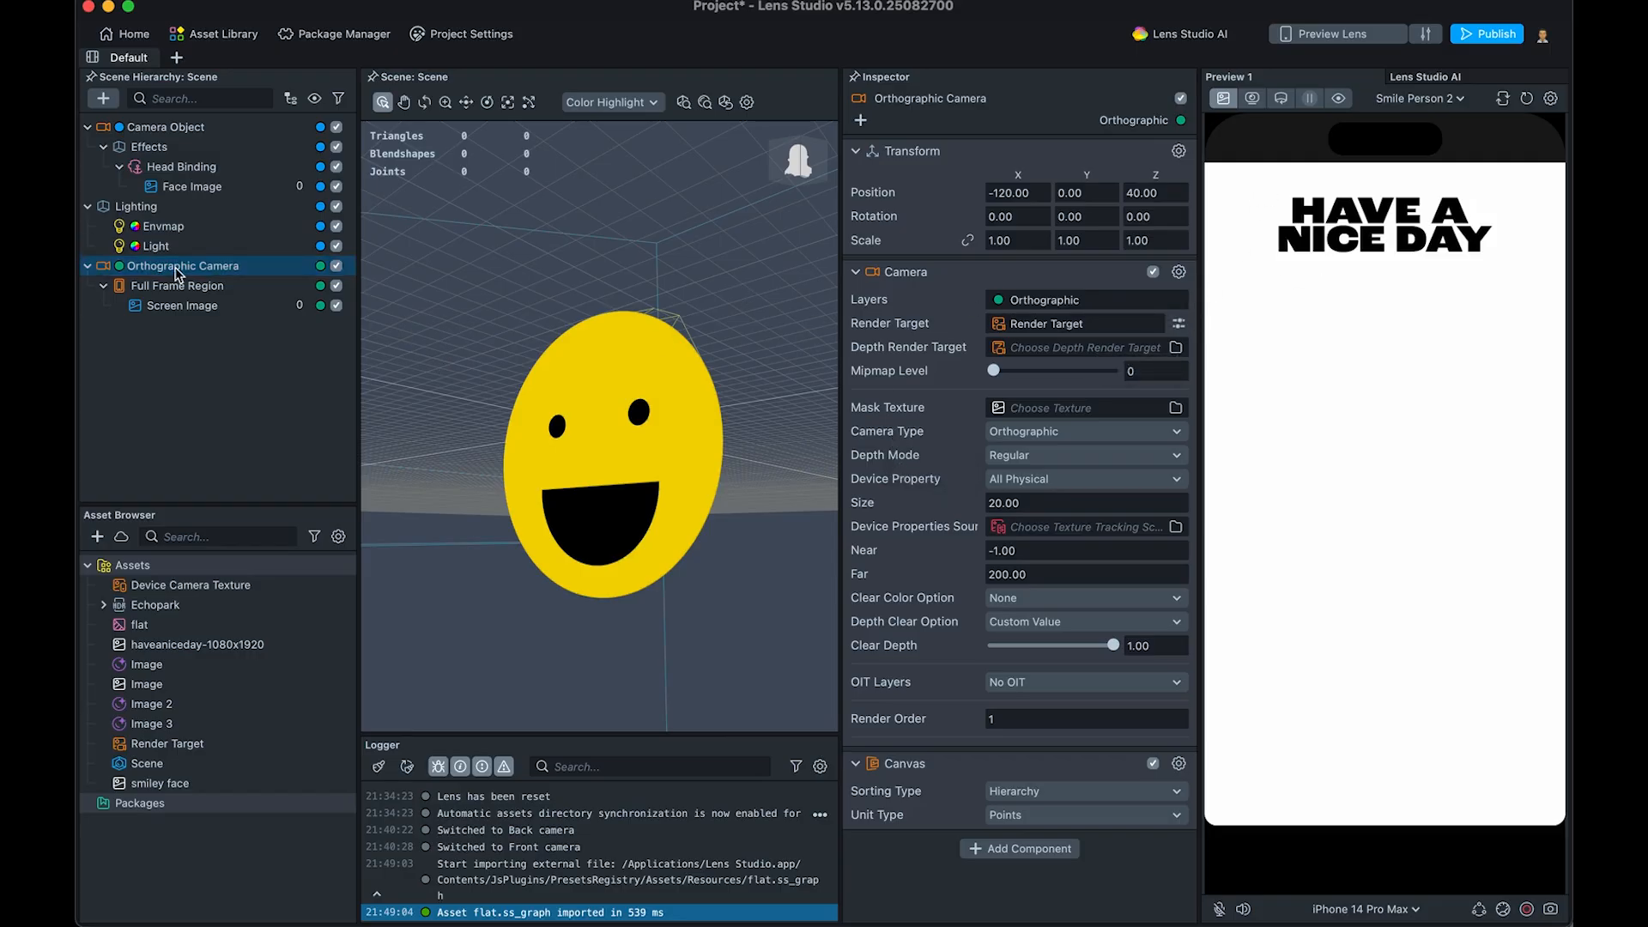
double_click(176, 269)
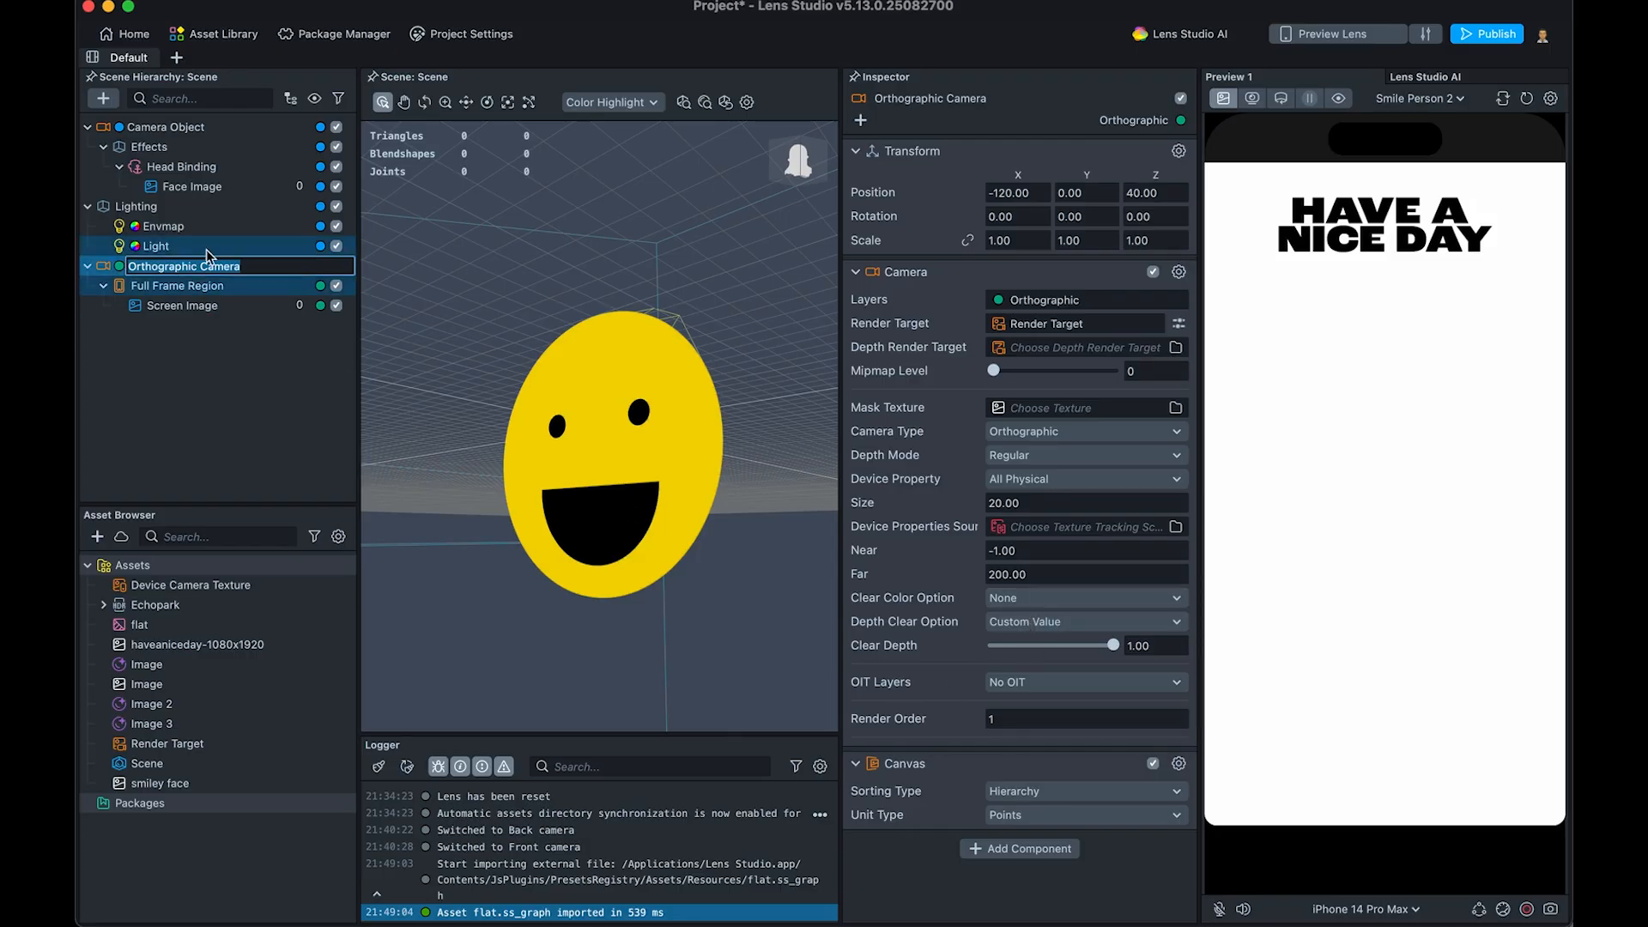
click(121, 267)
click(159, 158)
click(163, 127)
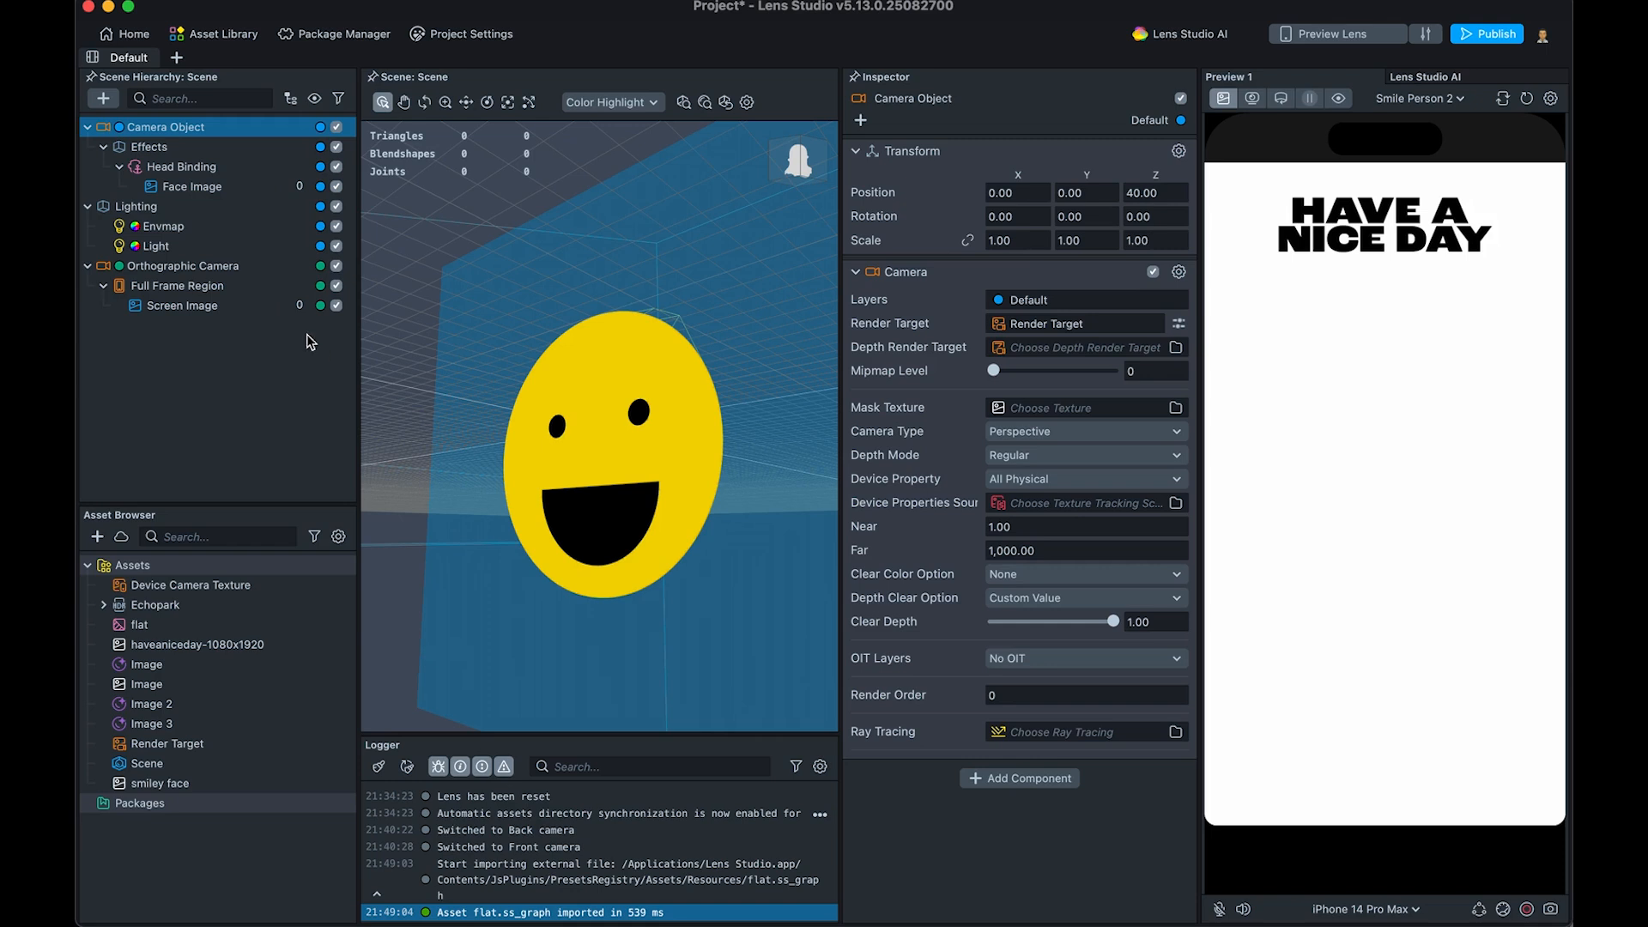
click(213, 266)
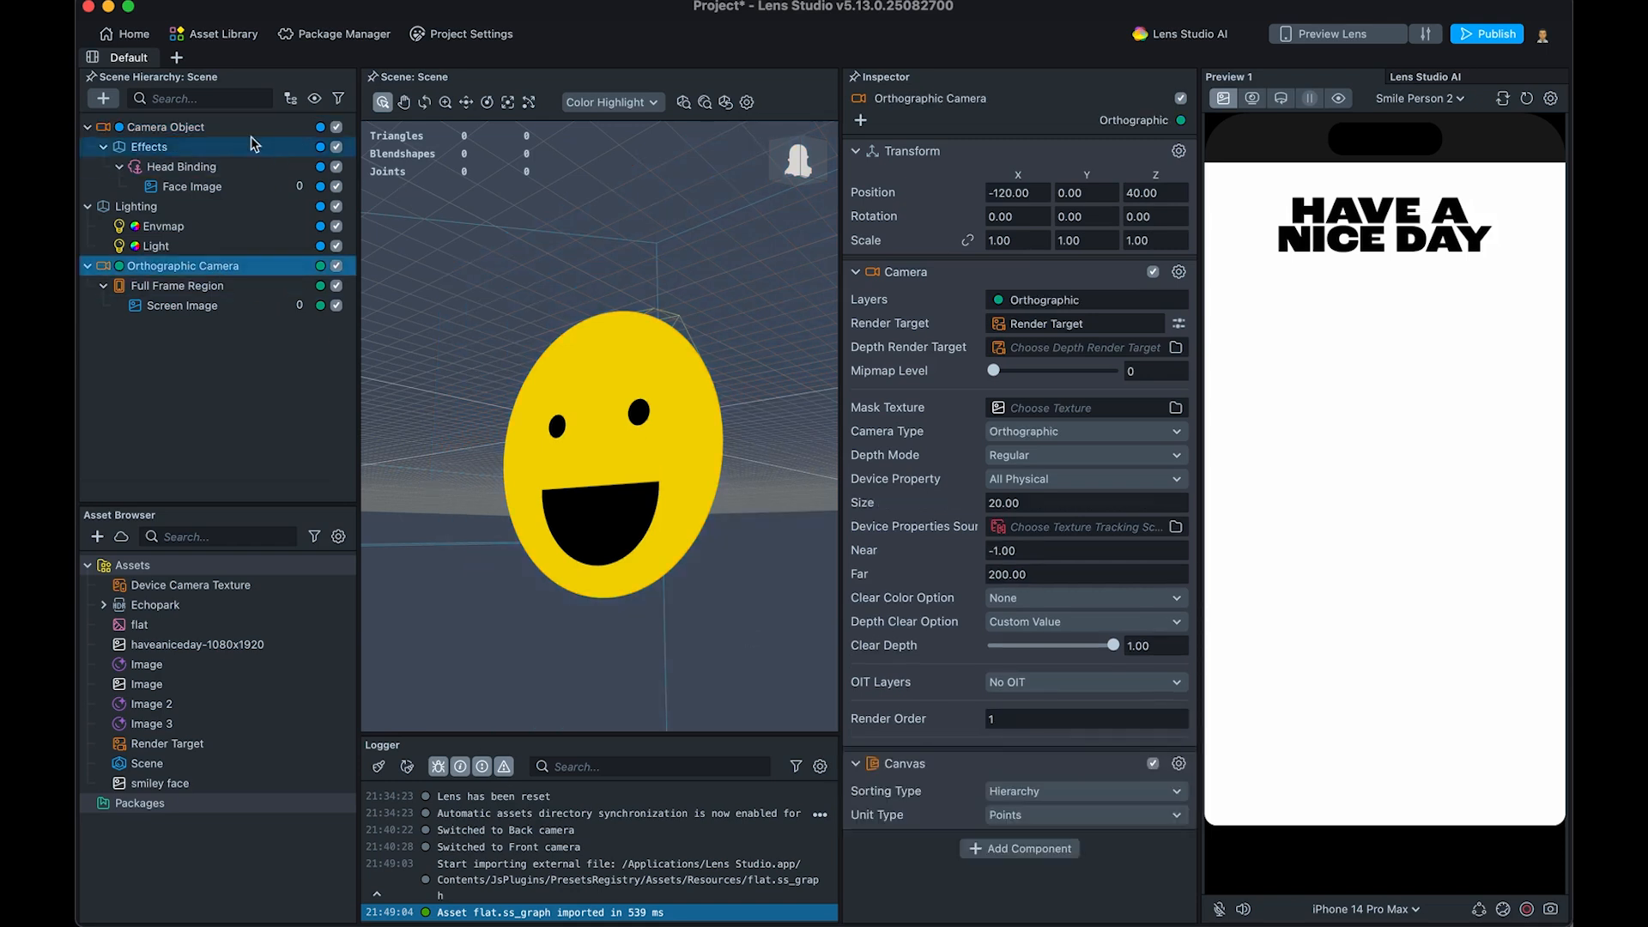
click(180, 128)
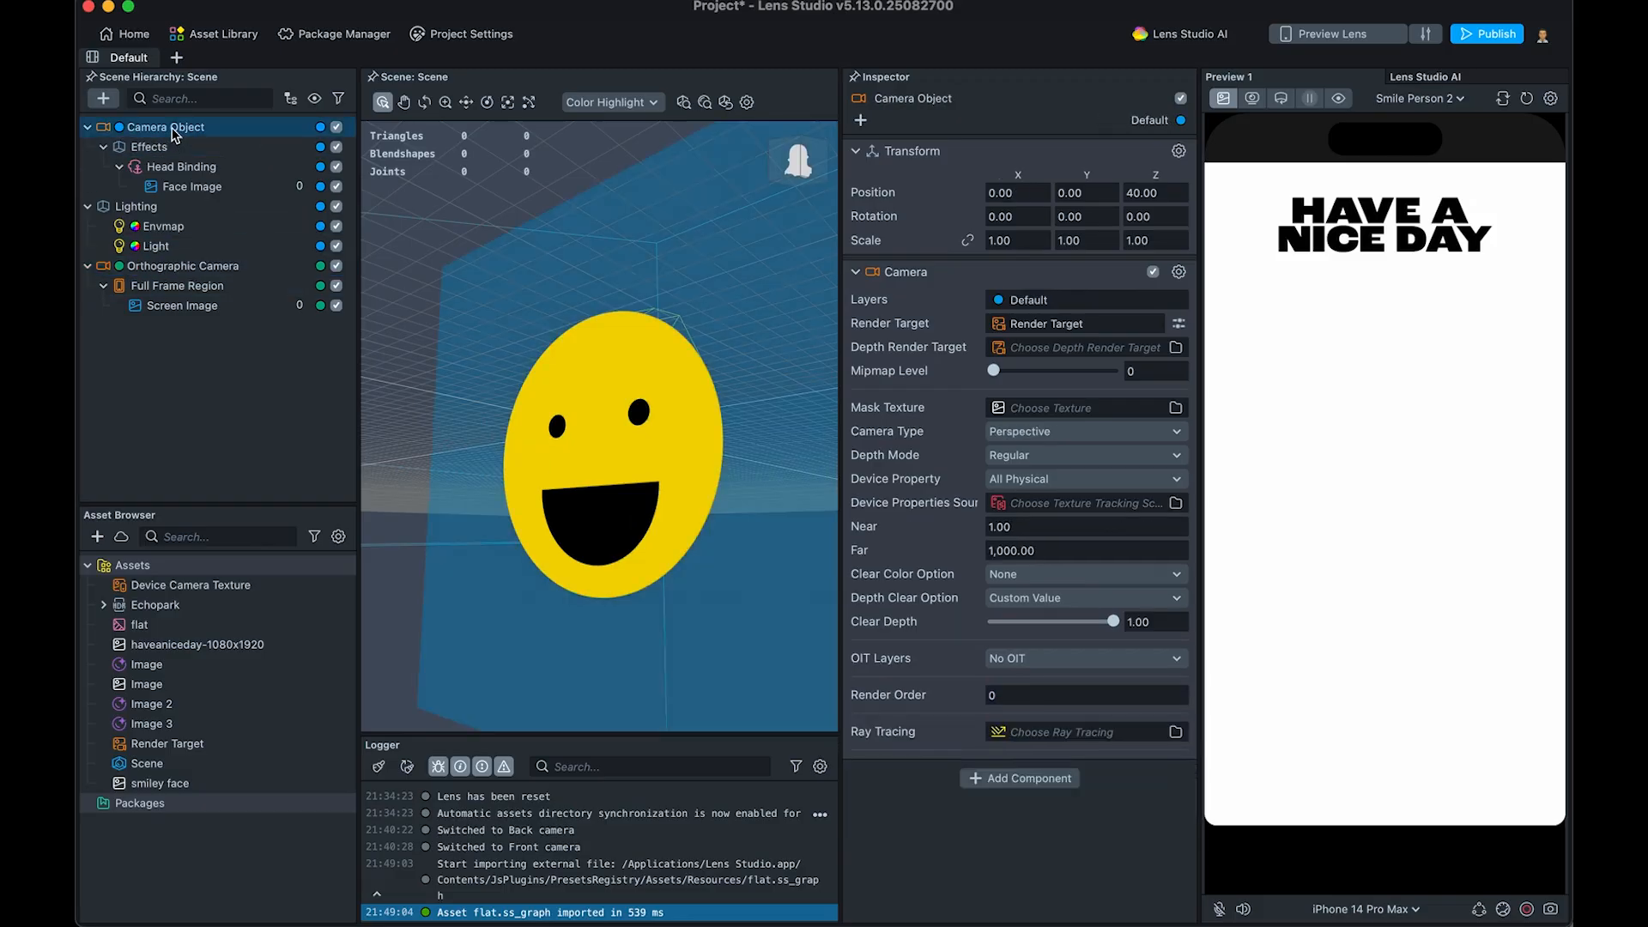
click(1179, 692)
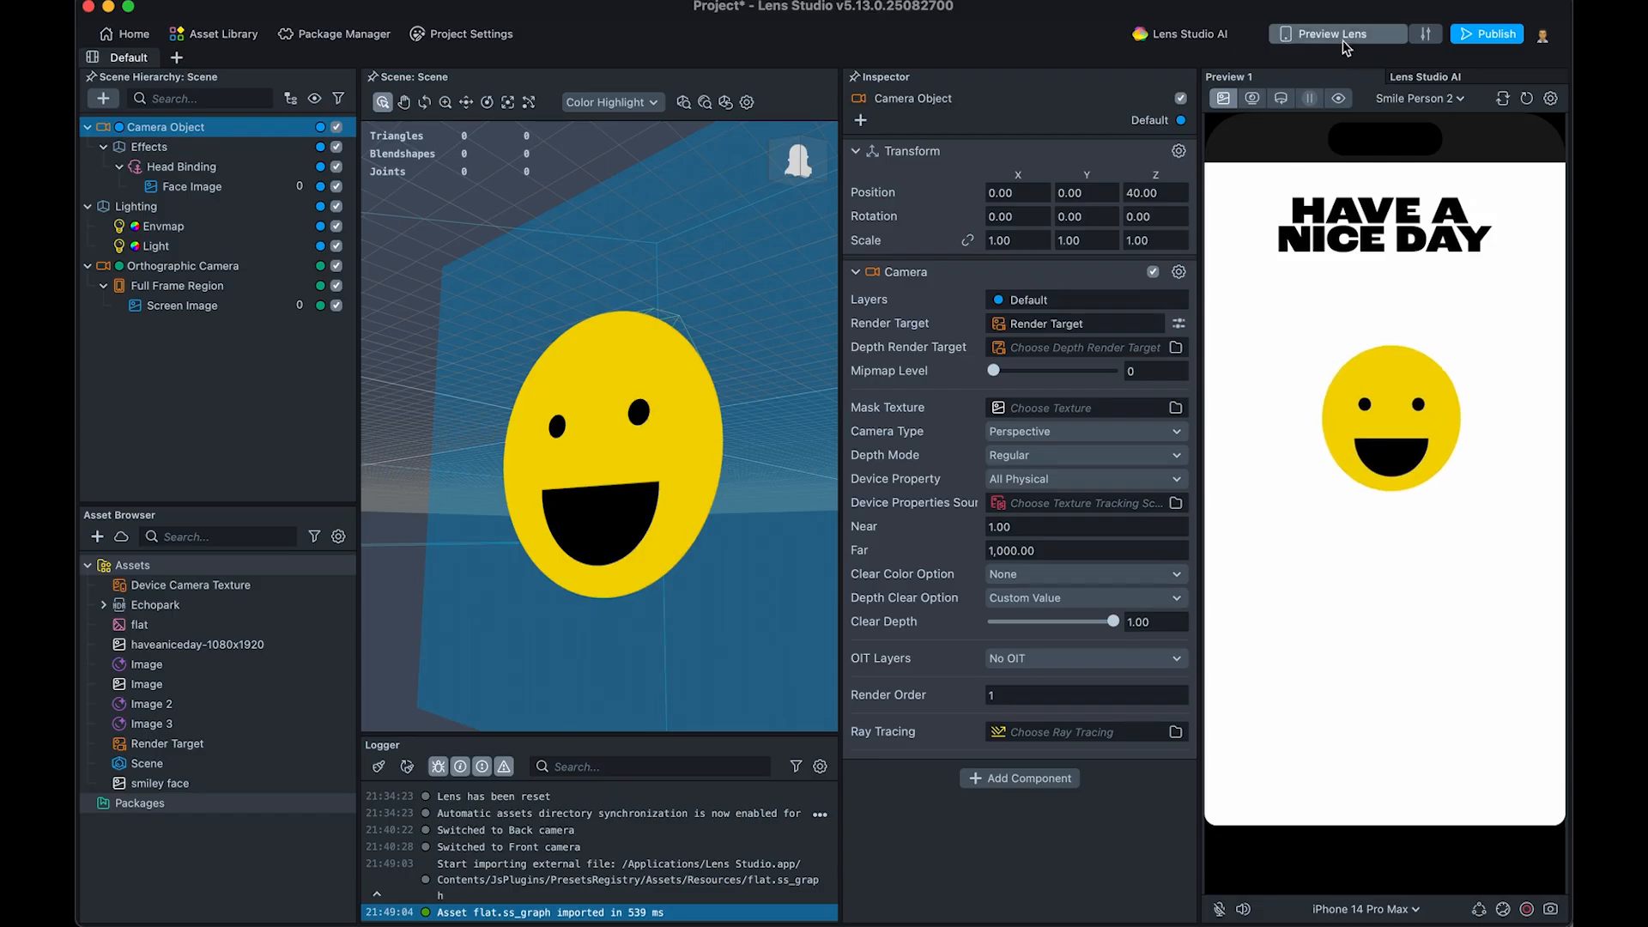
Preview the lens on a phone and with the live FaceTime HD webcam, and toggle the Orthographic Camera's visibility
click(1291, 36)
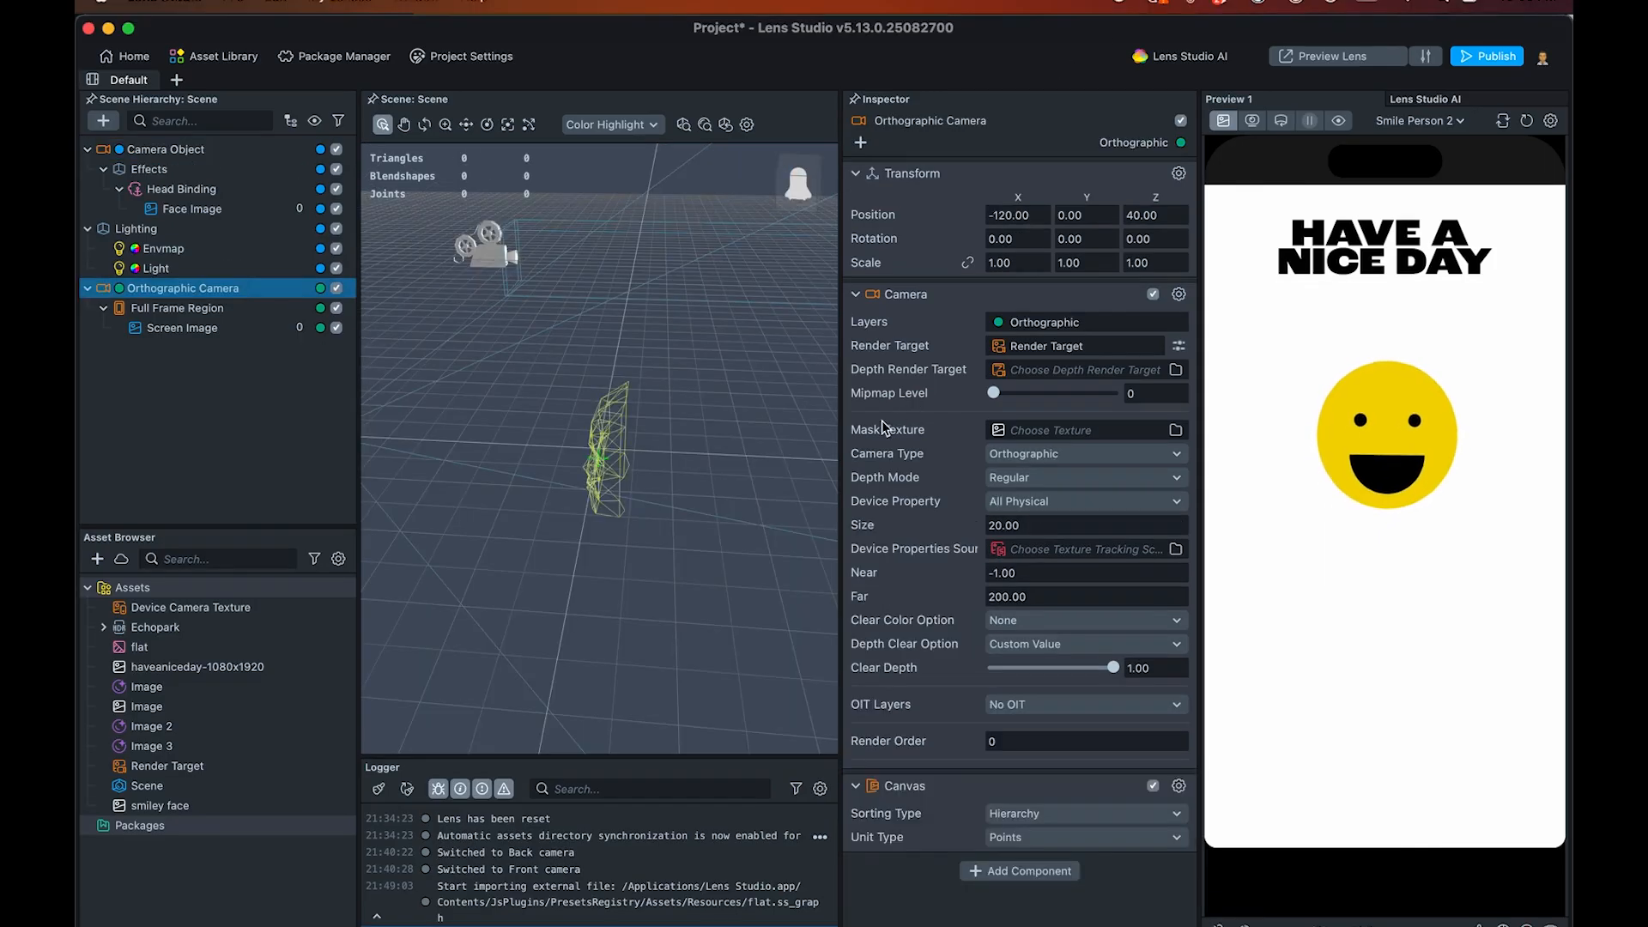
drag(657, 540, 723, 546)
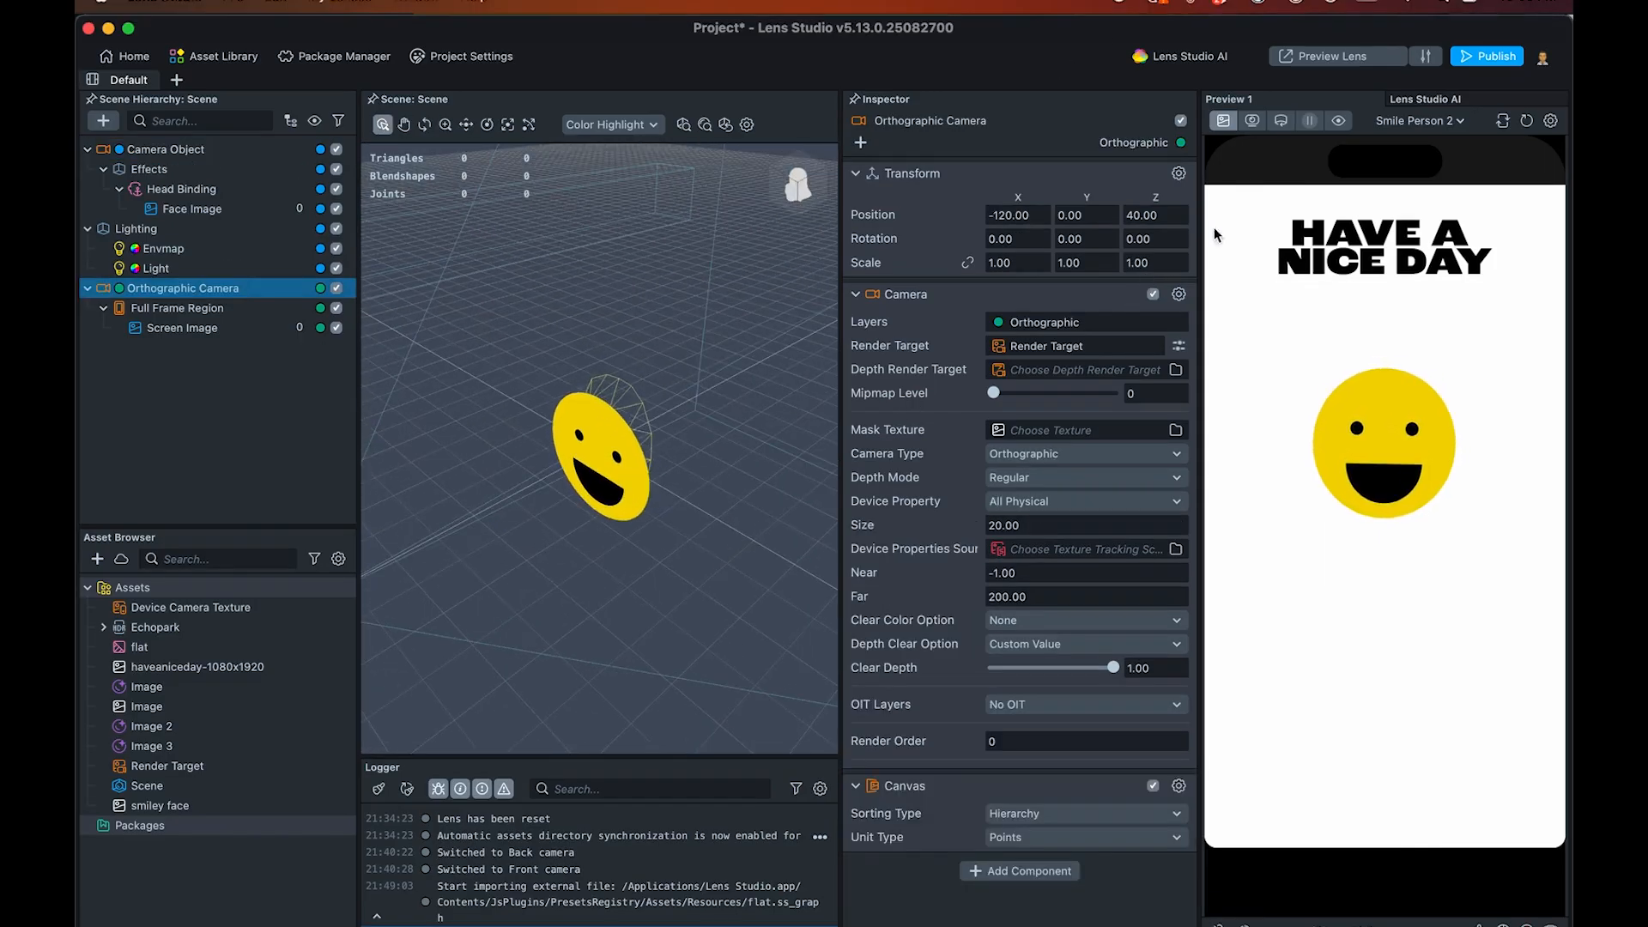
click(1253, 120)
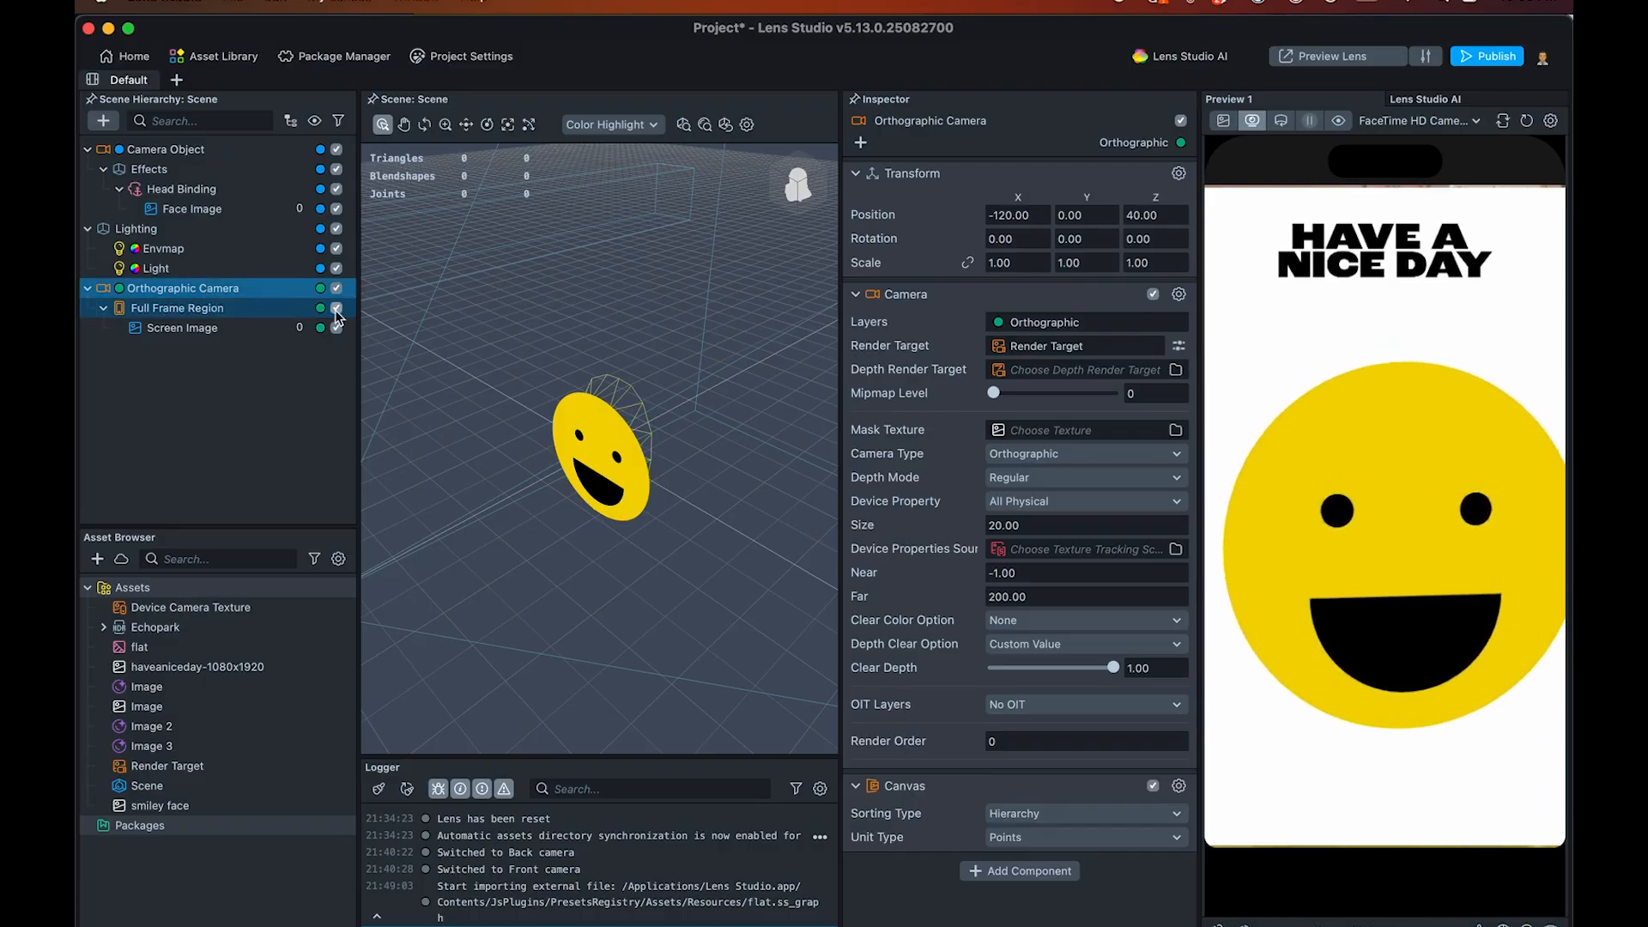
click(336, 288)
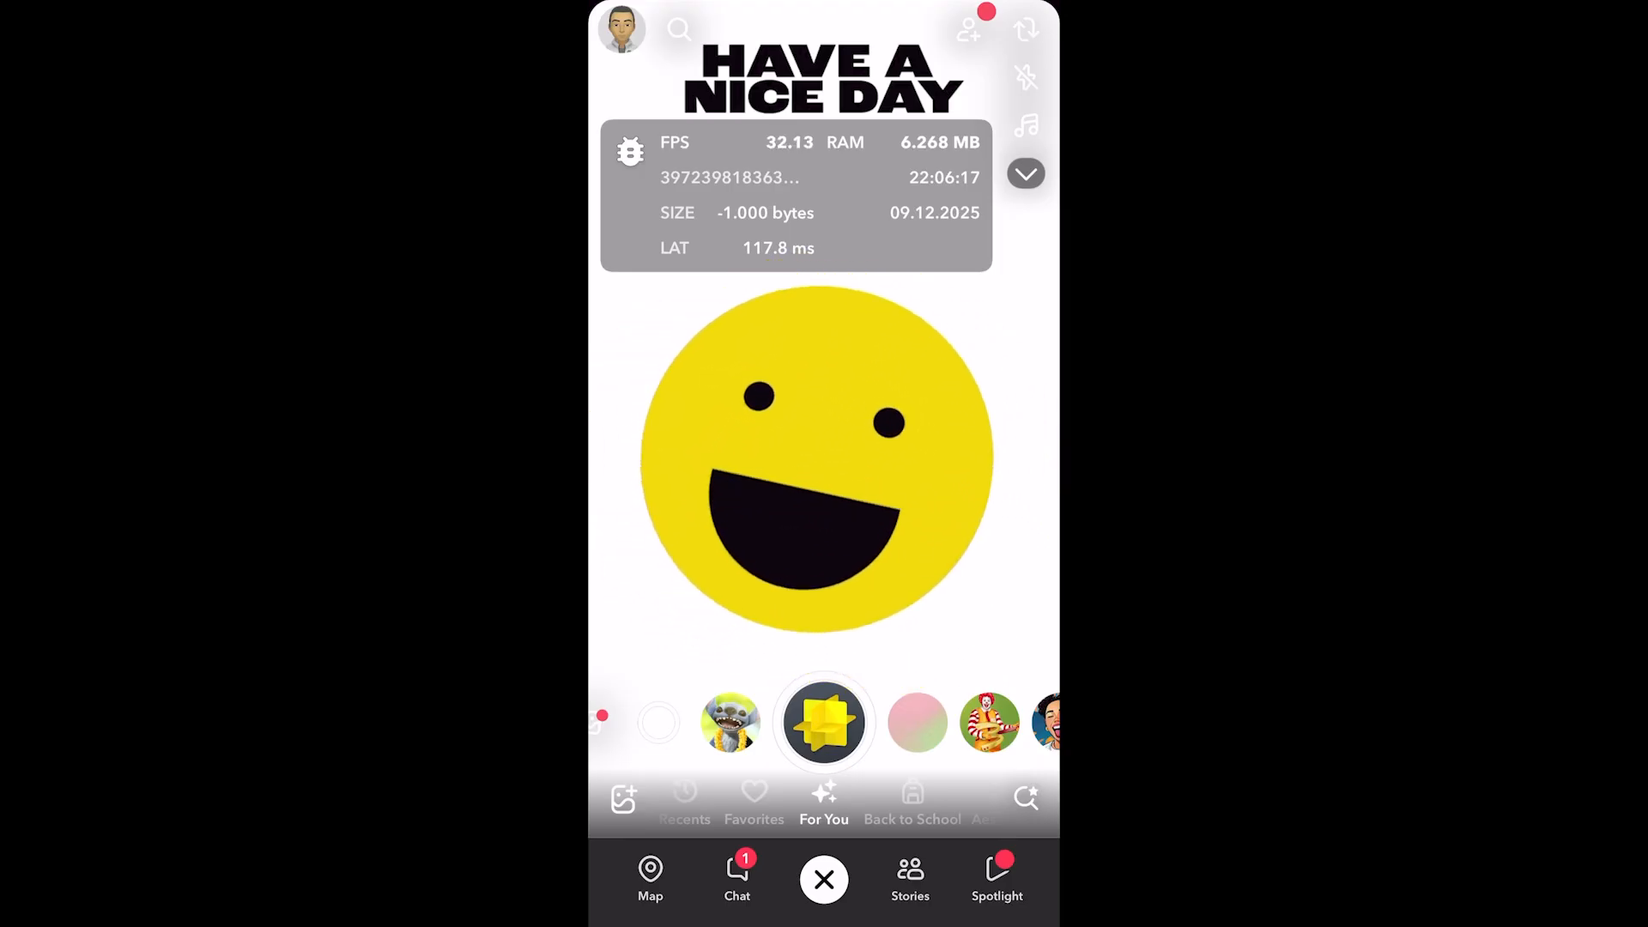
click(654, 154)
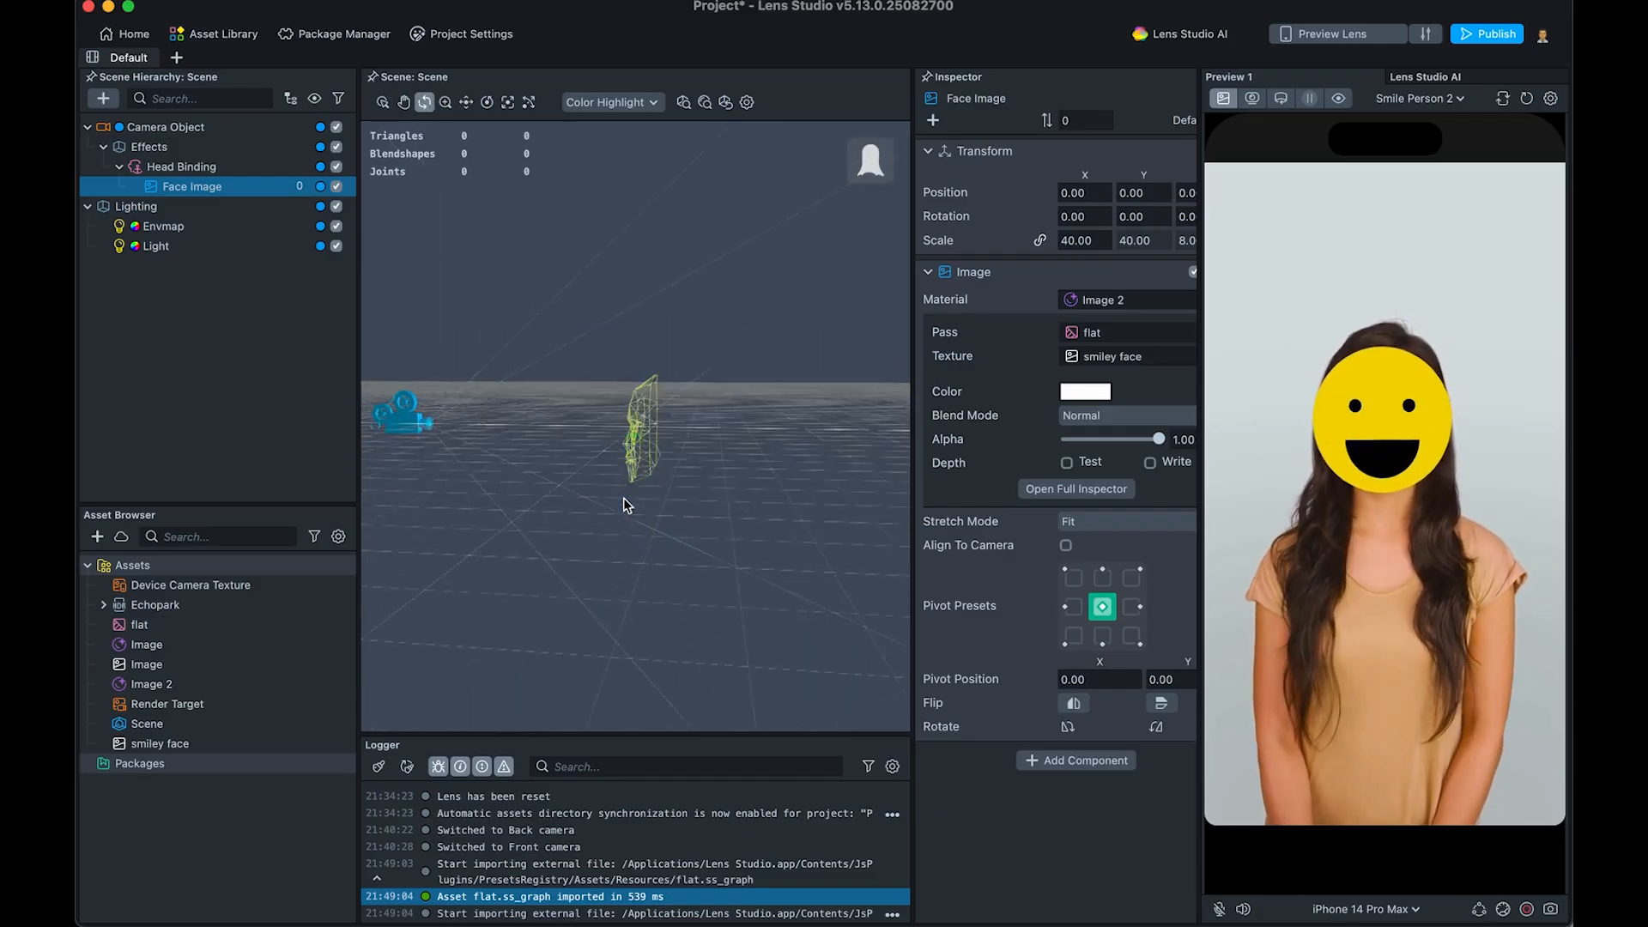
View the Face Image and head mesh from the side, and try Z positions of 4 and -4 for the Face Image
alt+drag(623, 497, 722, 525)
drag(723, 525, 640, 470)
scroll(657, 470, up, 6)
click(640, 471)
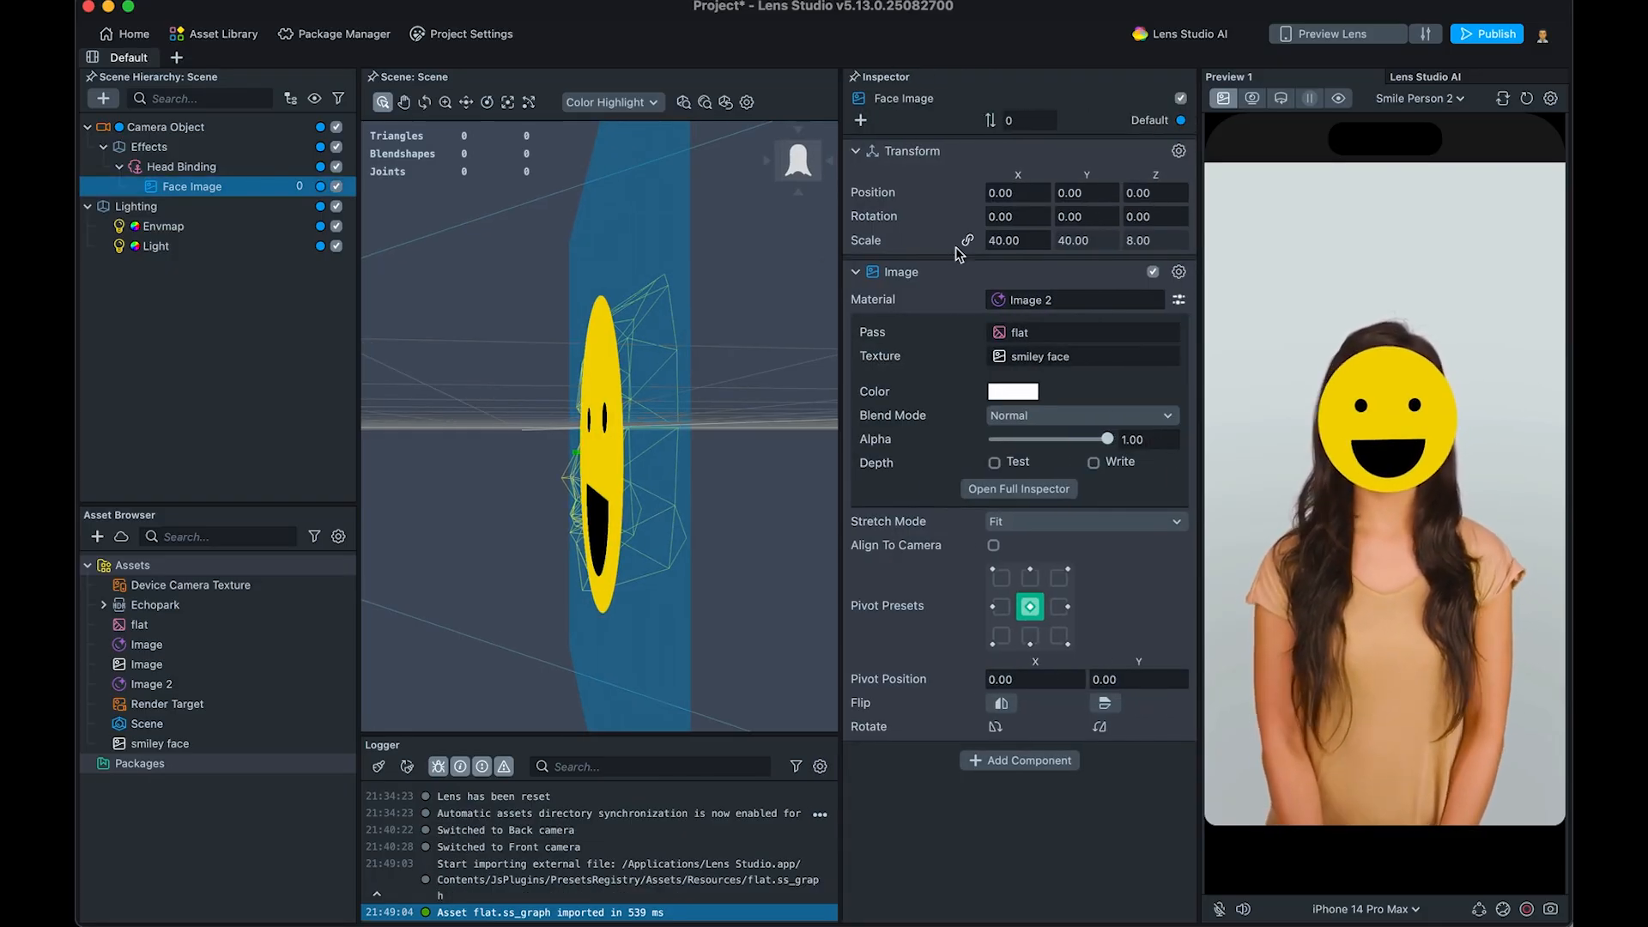
text(4)
key(Return)
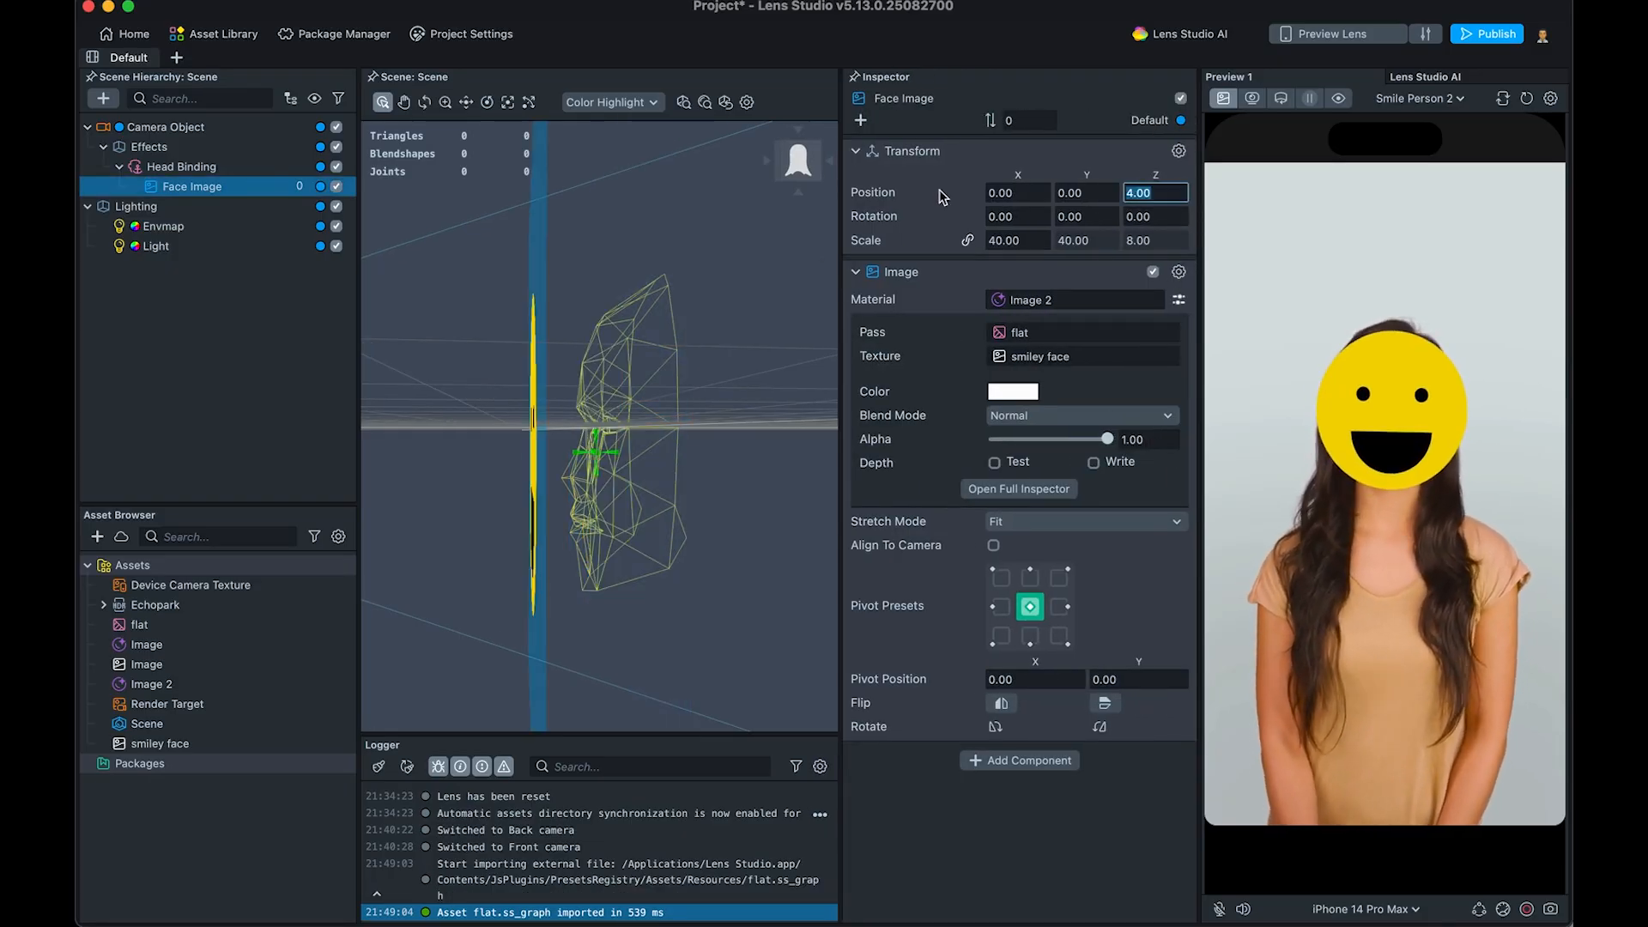
text(-4)
key(Return)
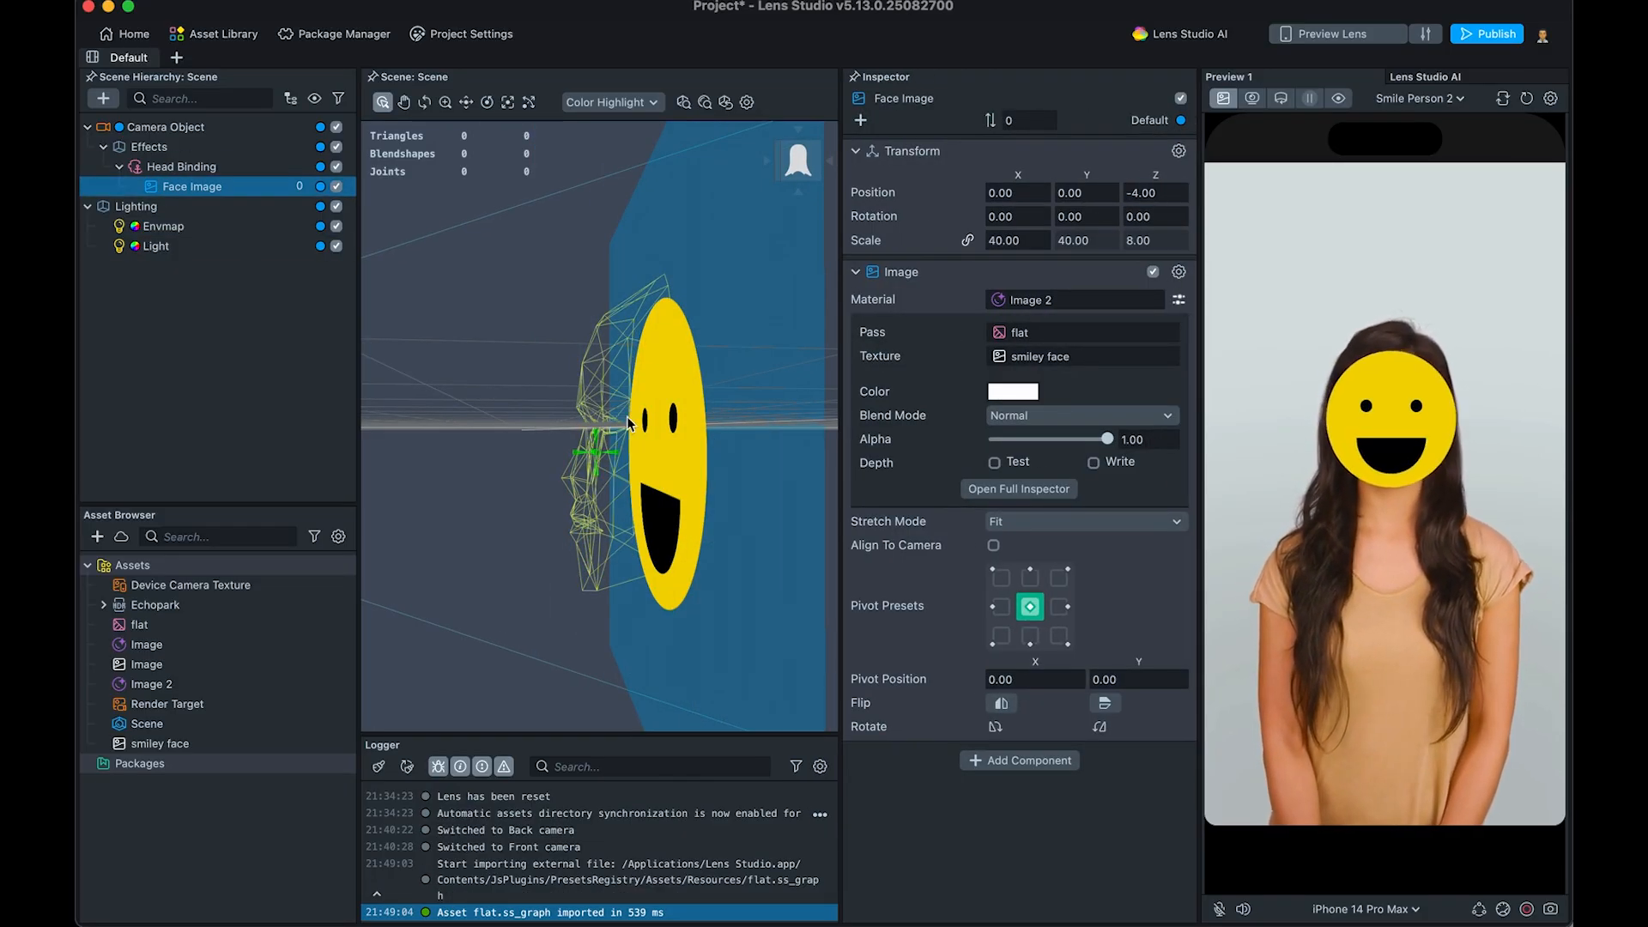